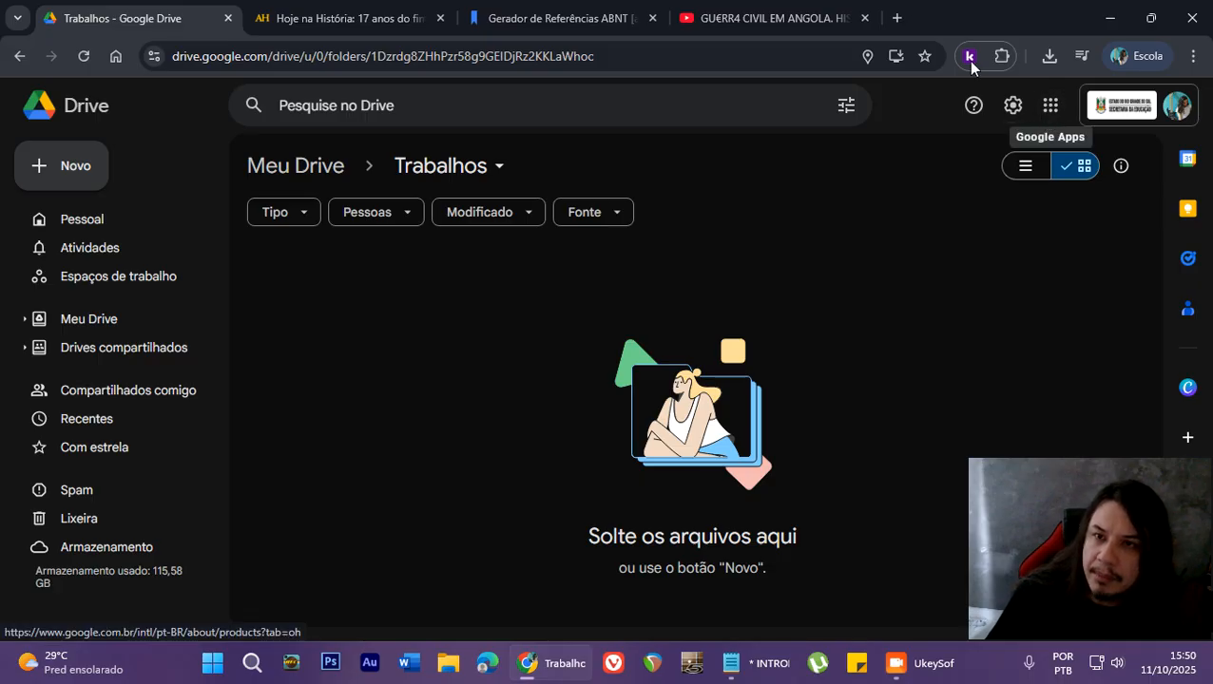
pyautogui.click(896, 17)
pyautogui.click(1141, 136)
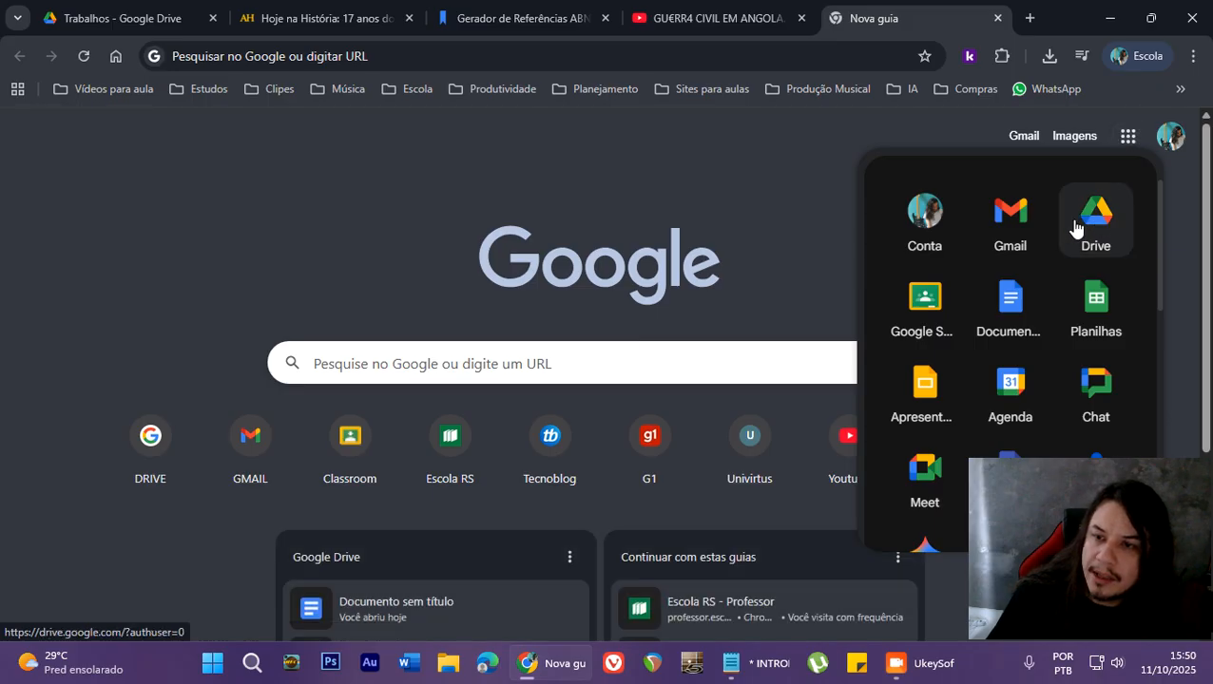
pyautogui.click(996, 17)
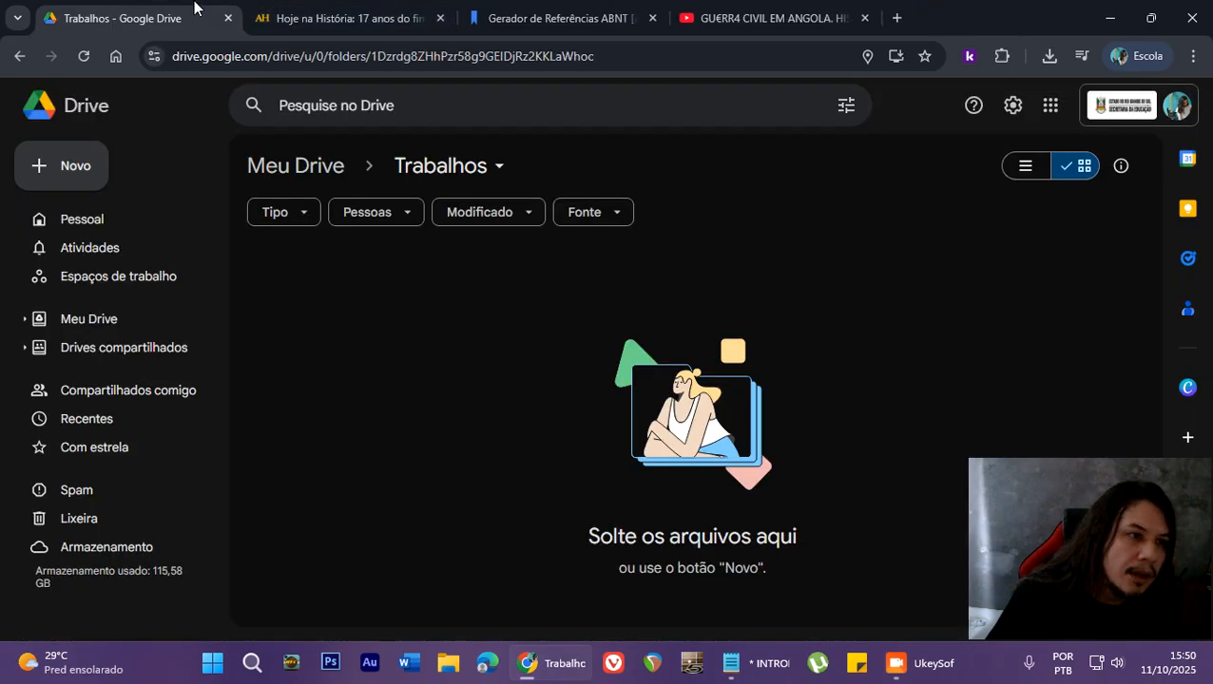
# - Create a new folder named TRABALHOS inside the current Trabalhos folder
pyautogui.click(76, 171)
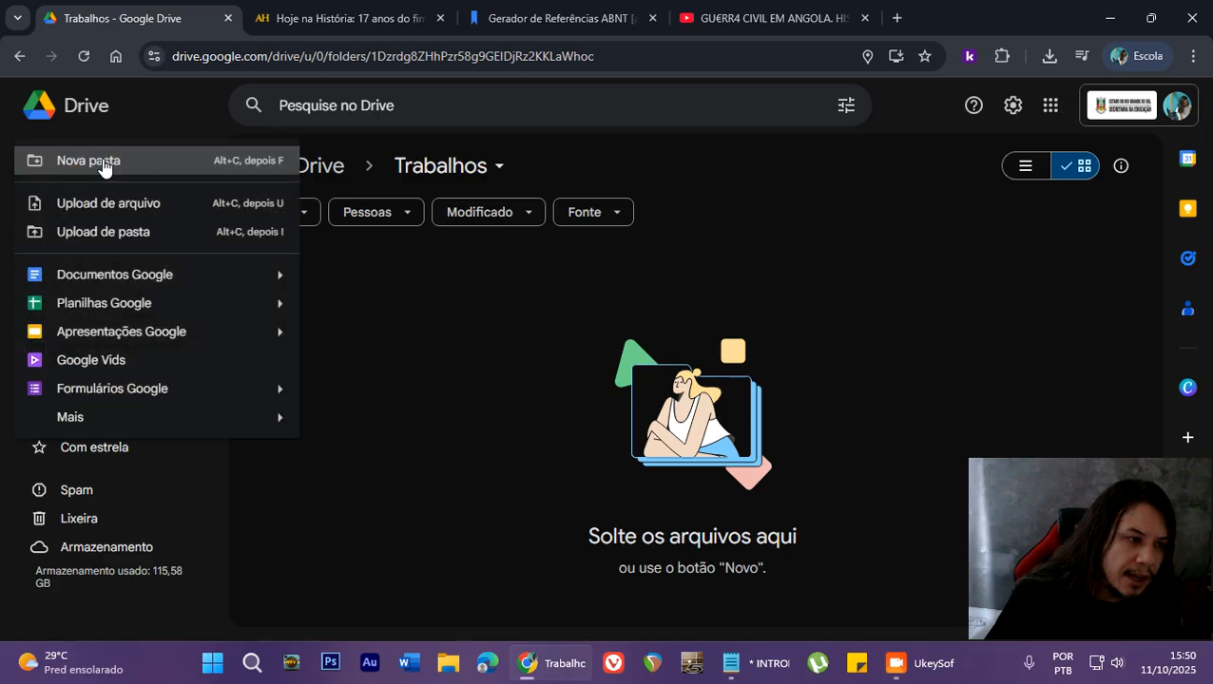
pyautogui.click(101, 160)
pyautogui.write('tR')
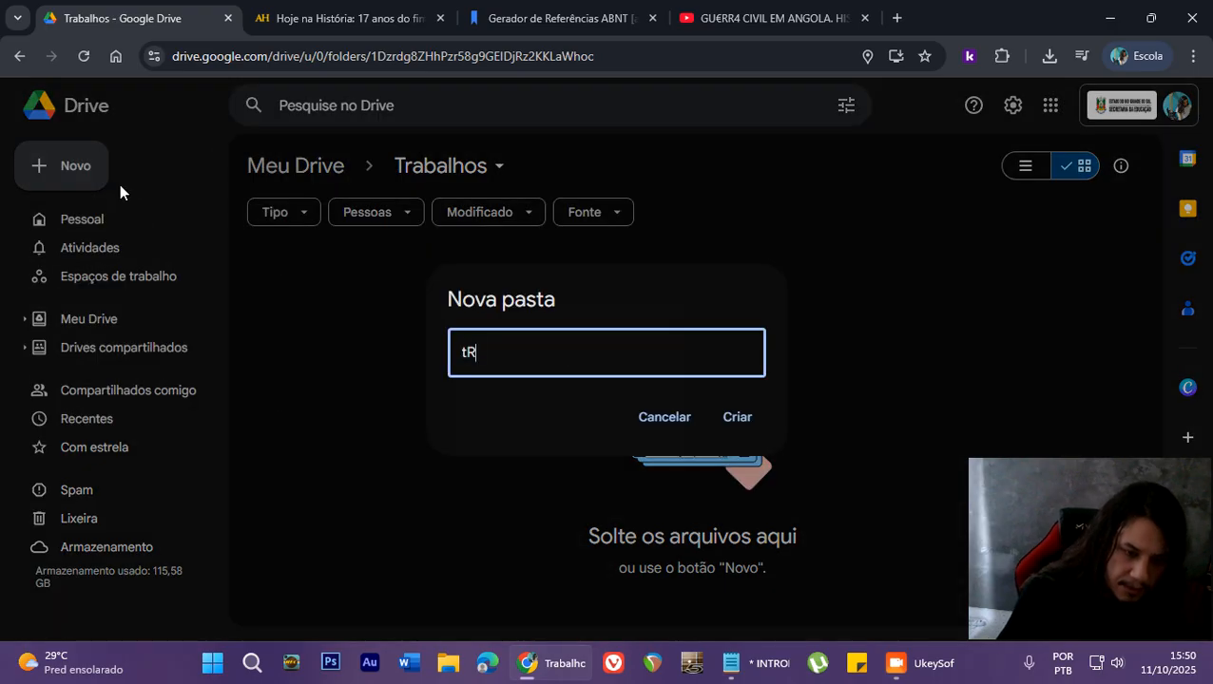
pyautogui.write('ABALHOS')
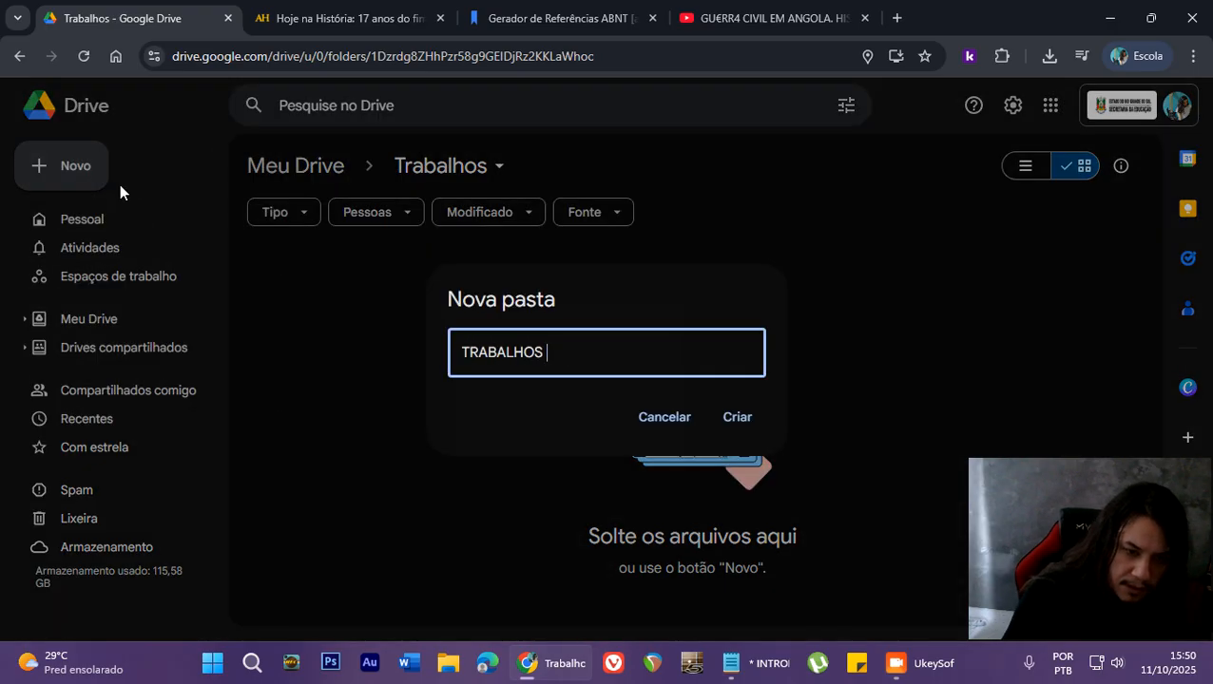
pyautogui.press('Return')
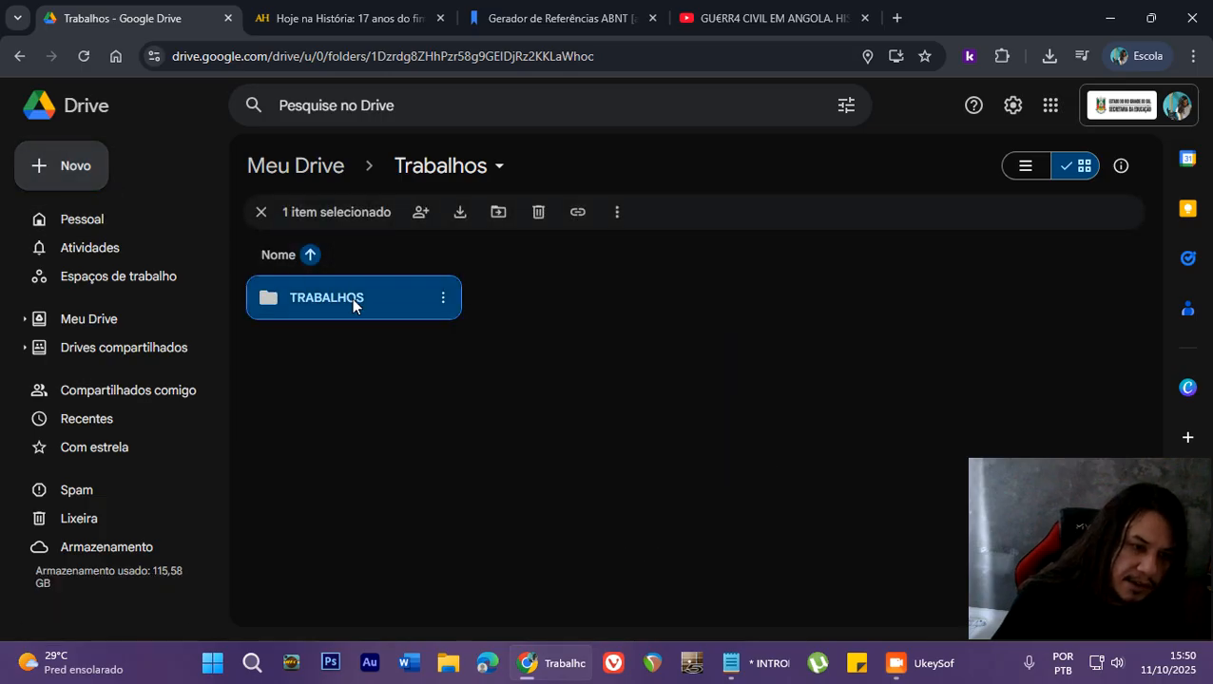
# - Open the TRABALHOS folder and create a blank Google Docs document in it
pyautogui.doubleClick(350, 297)
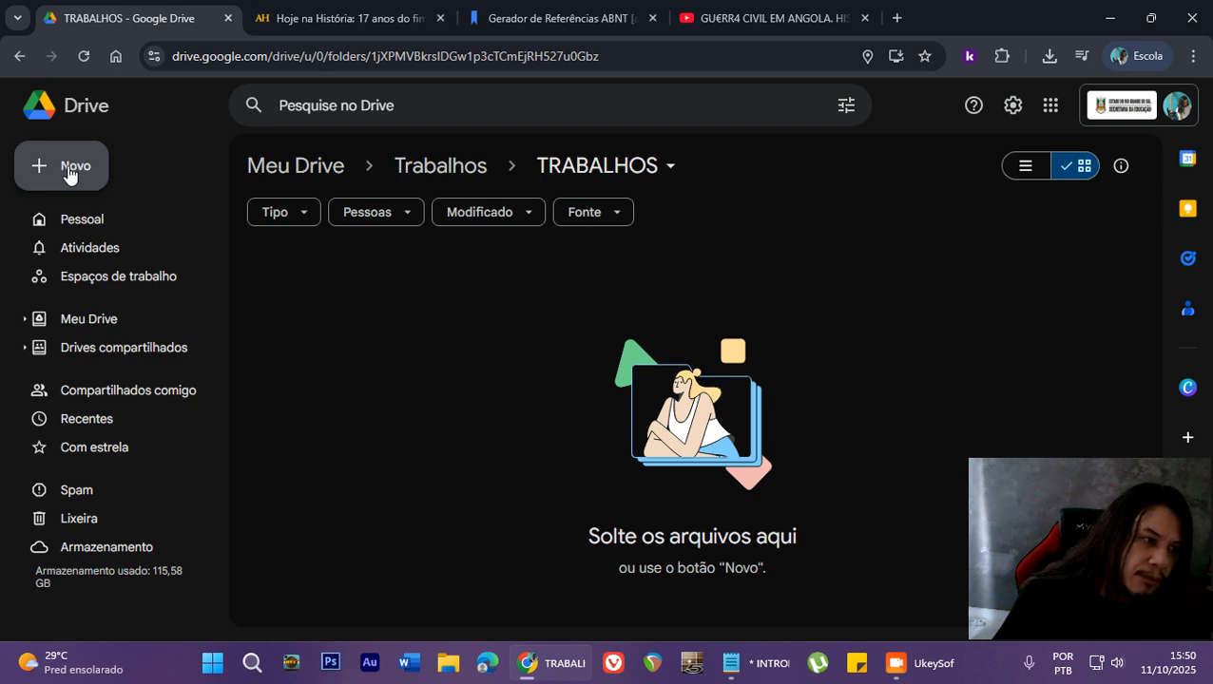
pyautogui.click(69, 174)
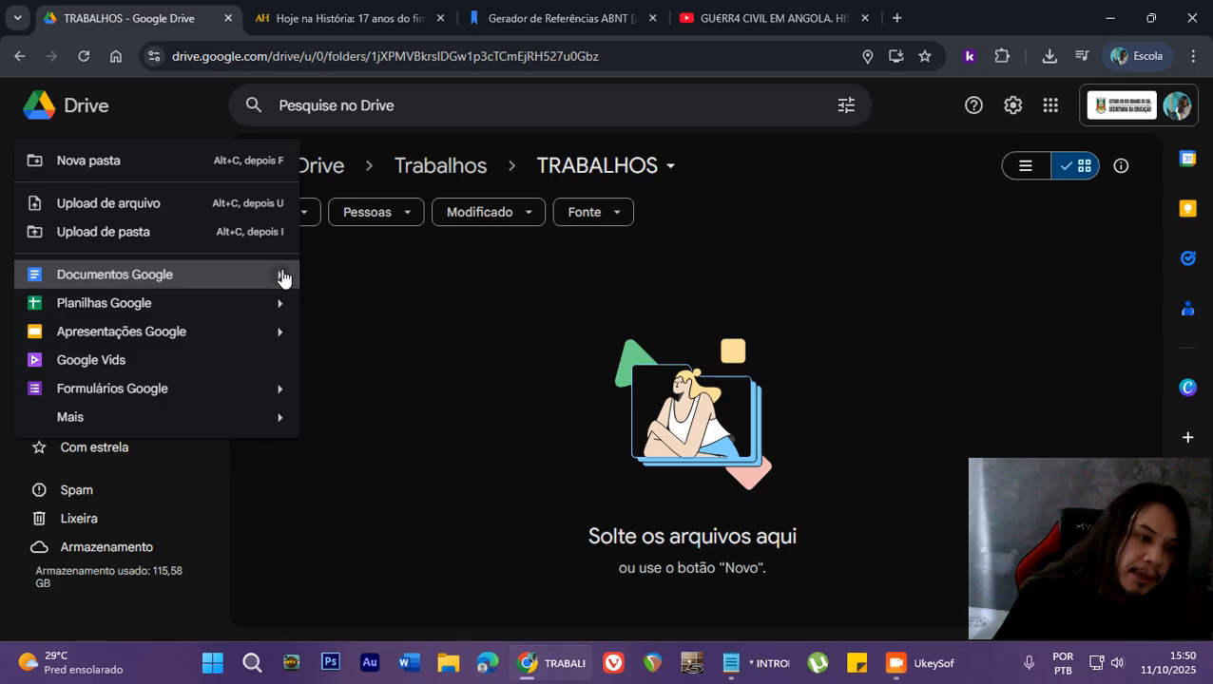
pyautogui.moveTo(281, 276)
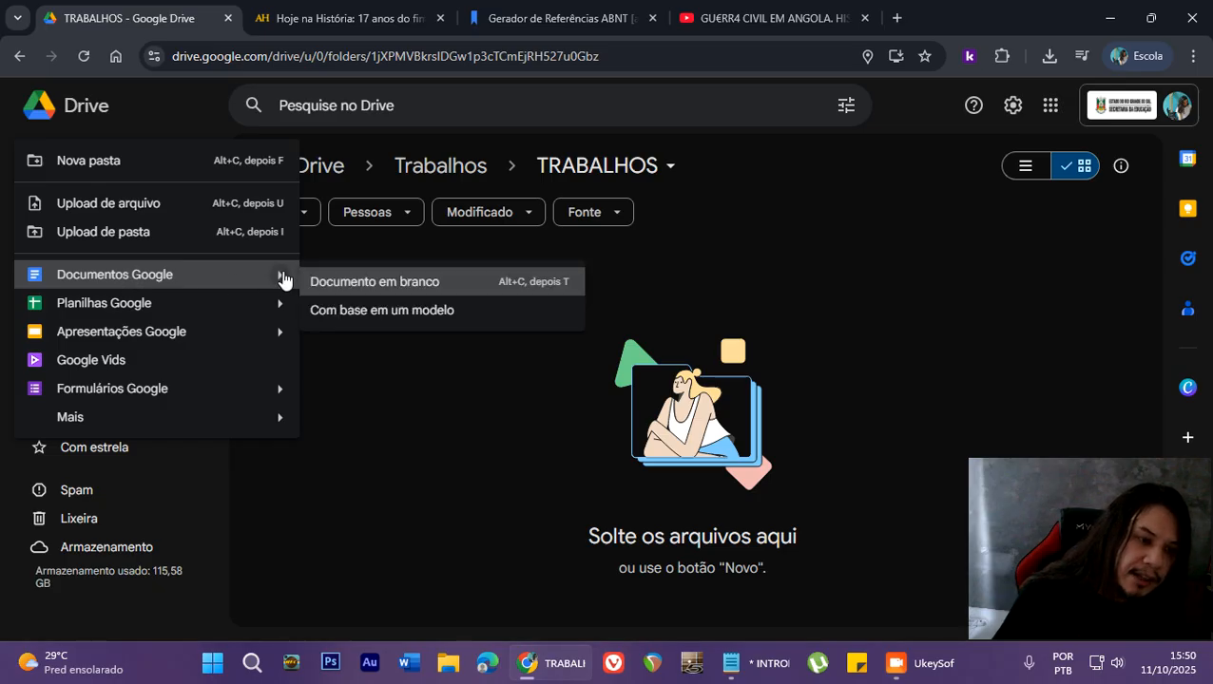
pyautogui.click(395, 283)
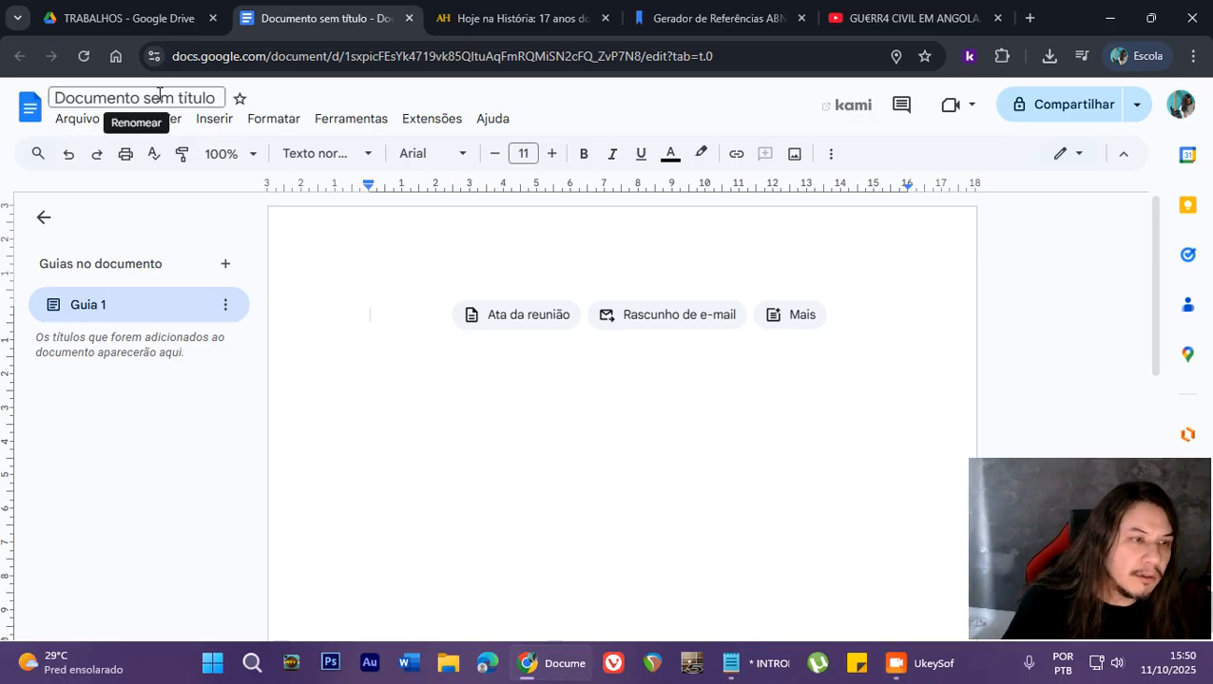
# - Rename the untitled document as MODELO ABNT
pyautogui.moveTo(215, 98); pyautogui.dragTo(55, 99)
pyautogui.write('MODELO ABNT')
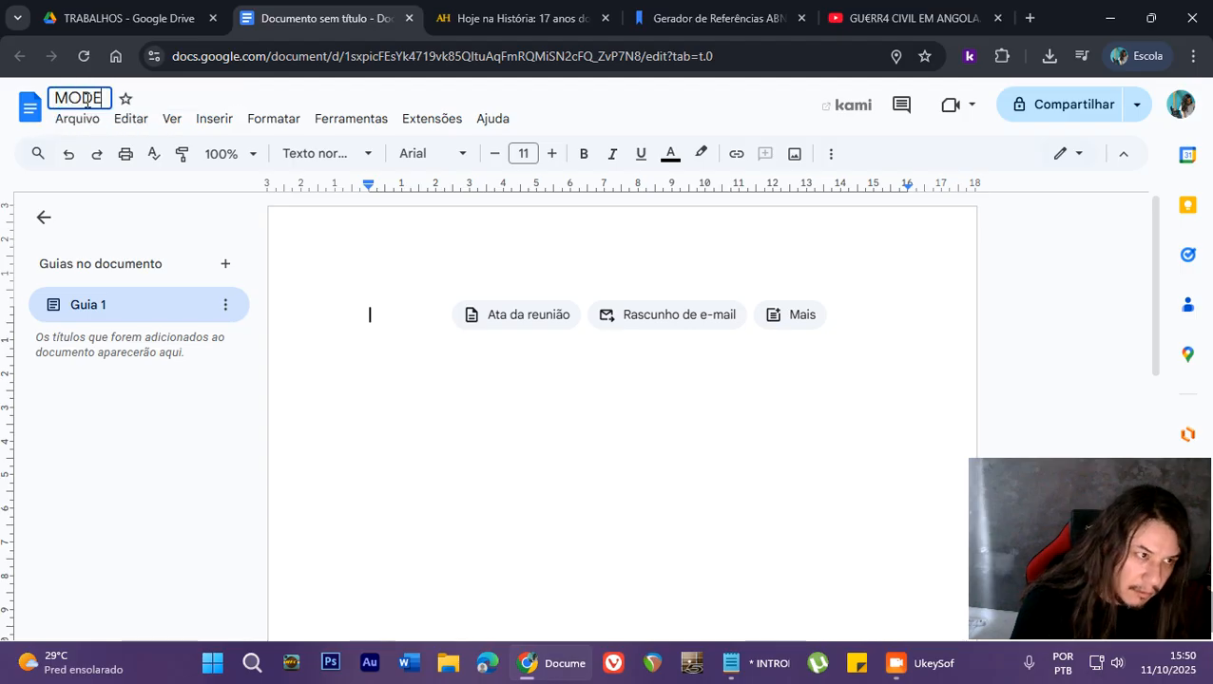
pyautogui.press('Return')
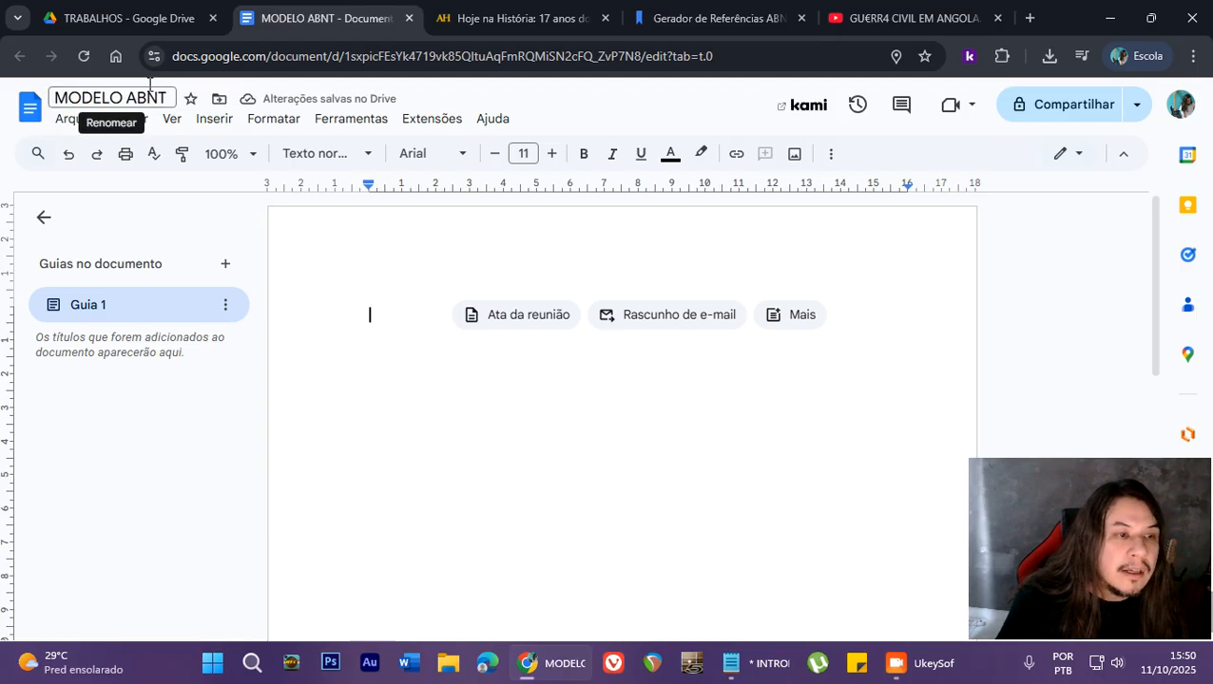
# - Set the document's top margin to 3 cm in the page setup and apply the settings
pyautogui.click(78, 121)
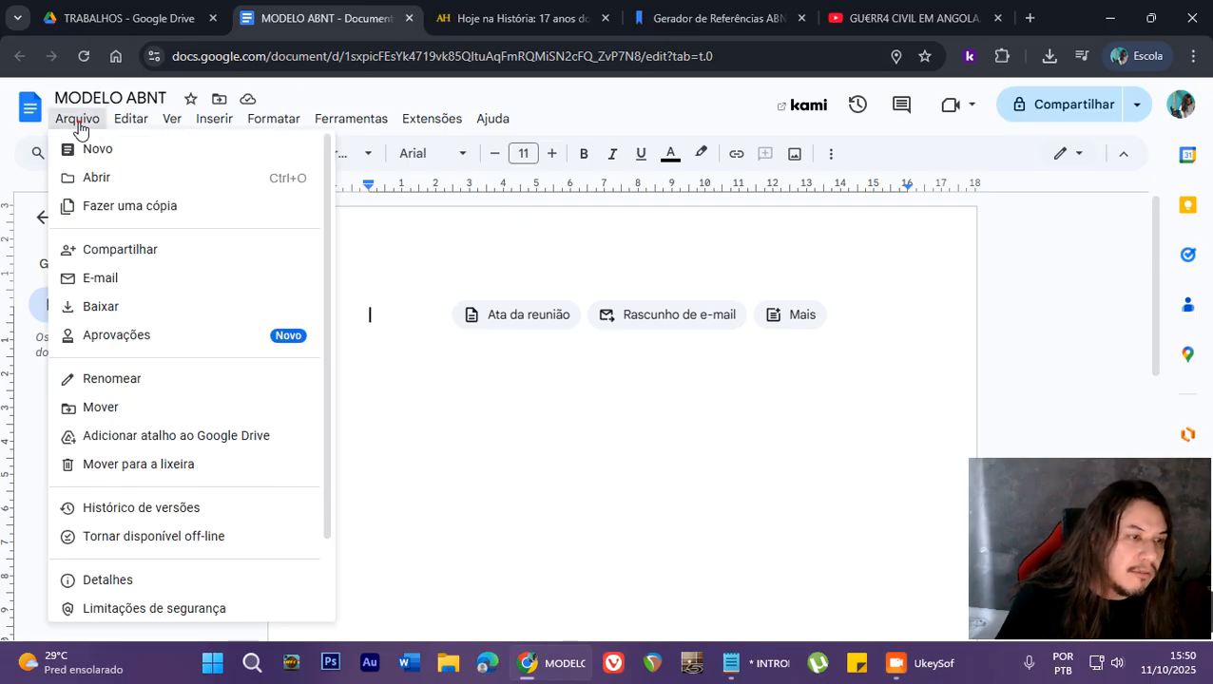
pyautogui.scroll(-1, 190, 274)
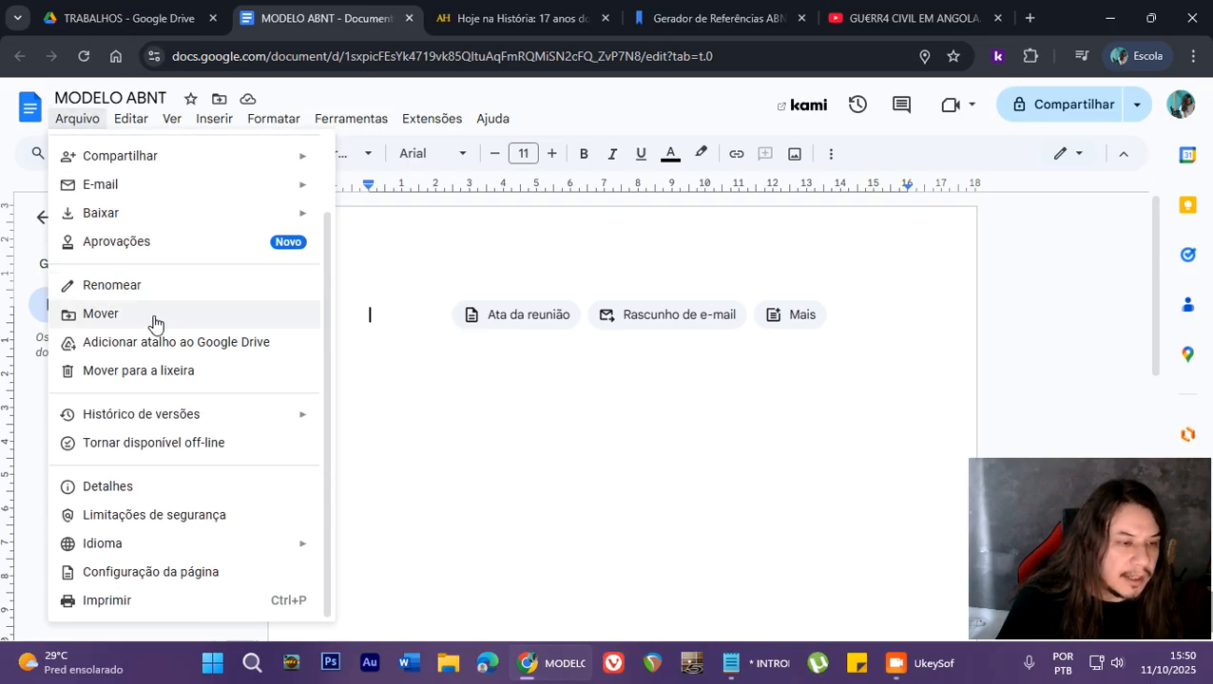
pyautogui.click(229, 574)
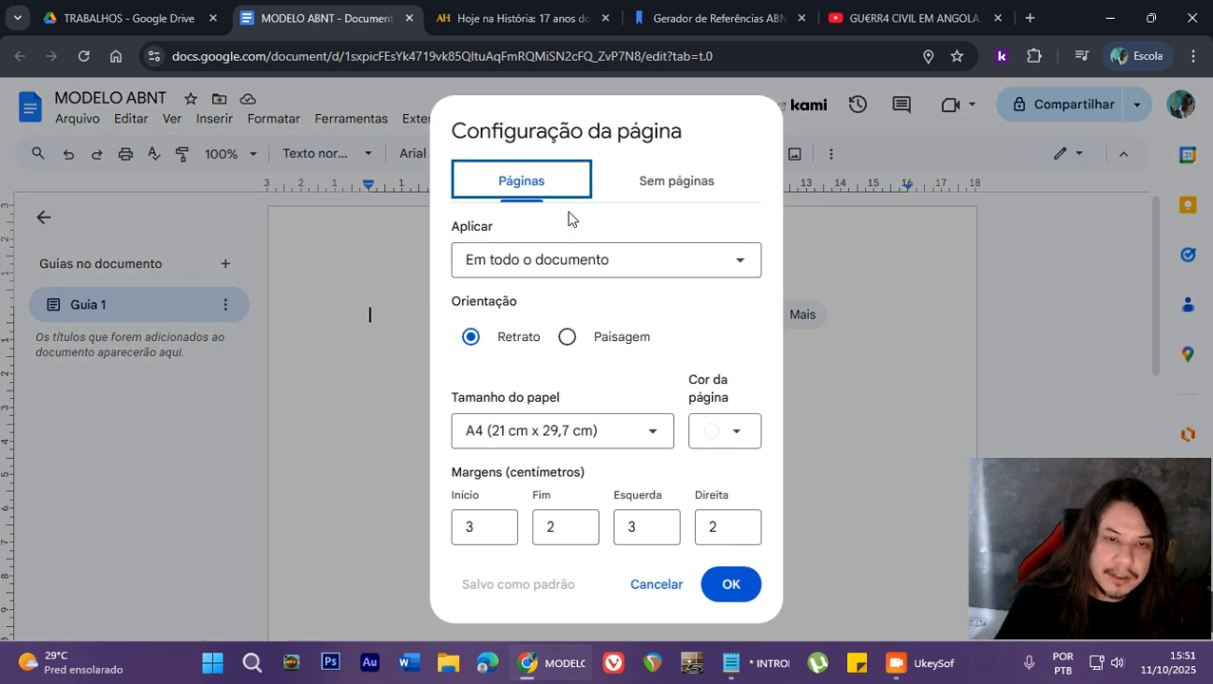
pyautogui.moveTo(452, 473); pyautogui.dragTo(583, 469)
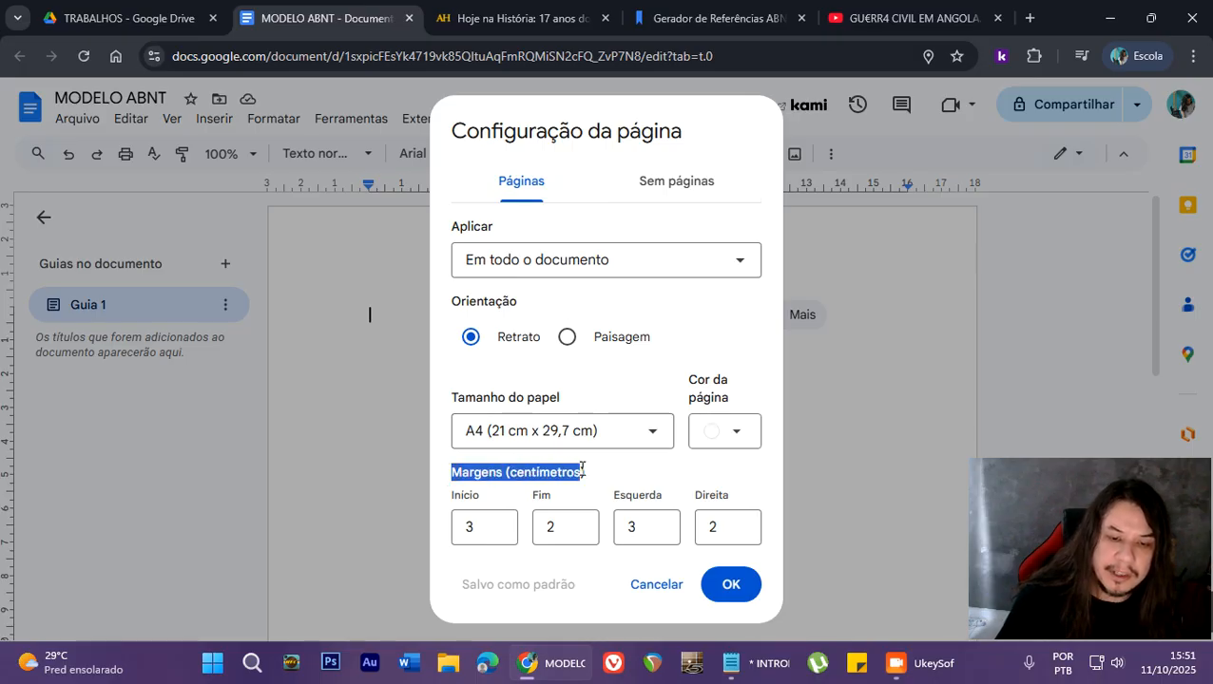
pyautogui.click(585, 474)
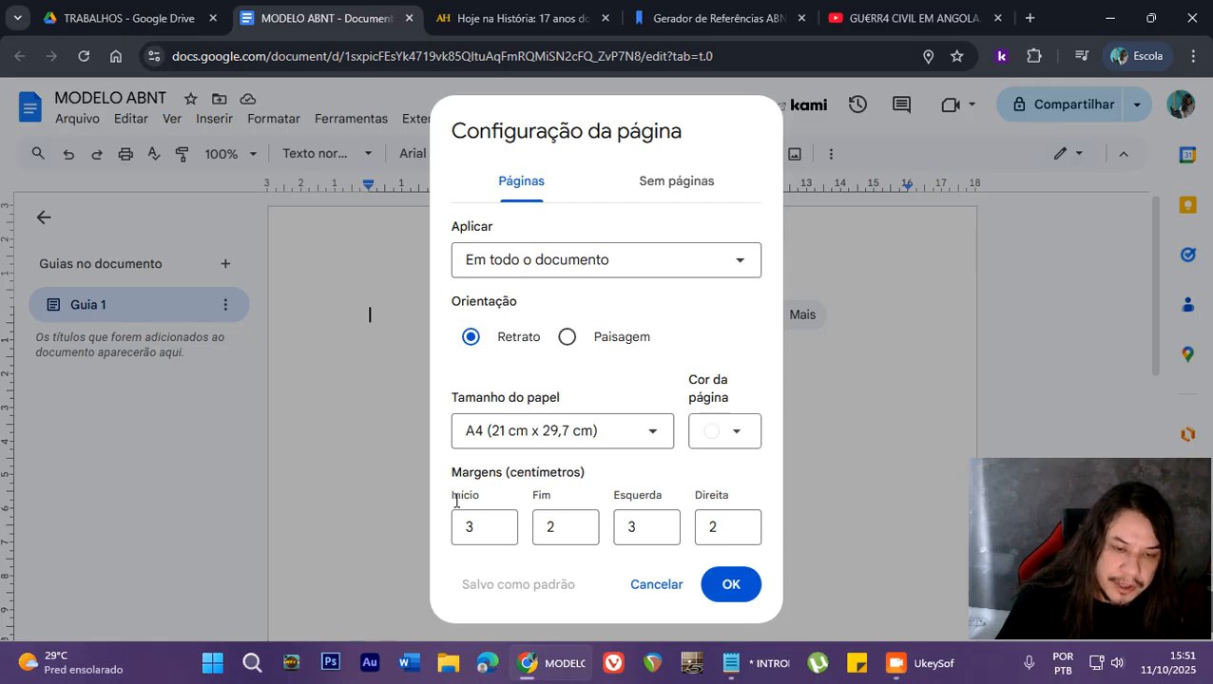
pyautogui.click(504, 522)
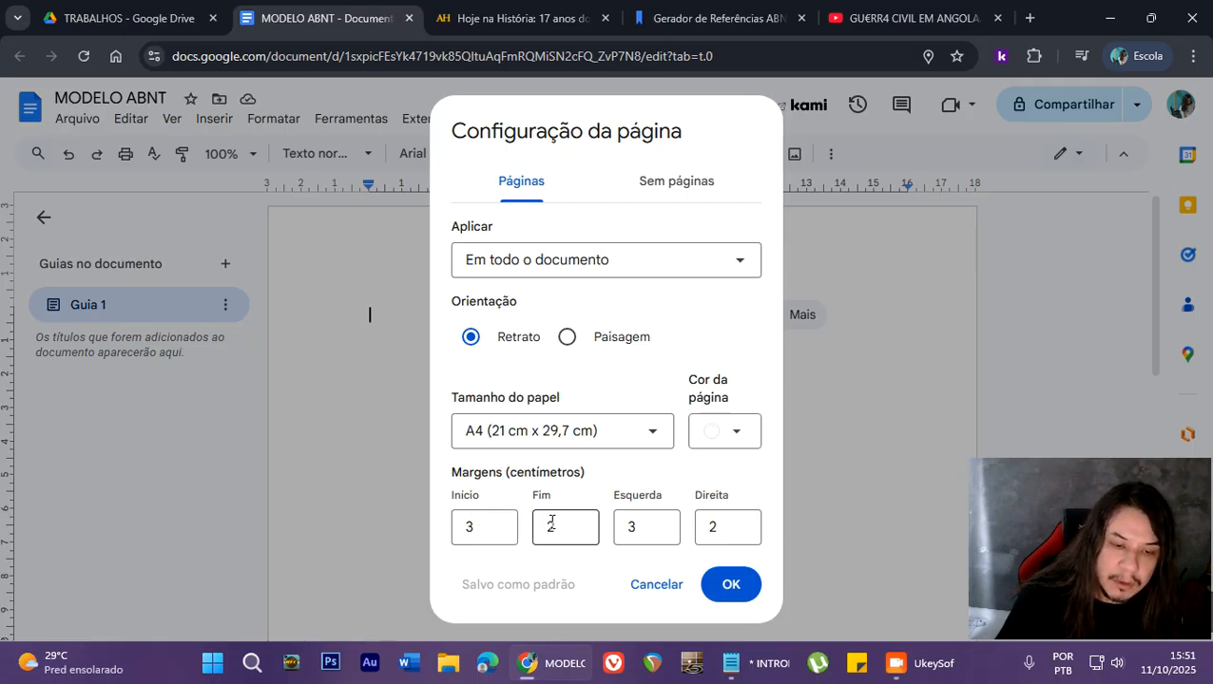
pyautogui.click(713, 529)
pyautogui.click(495, 528)
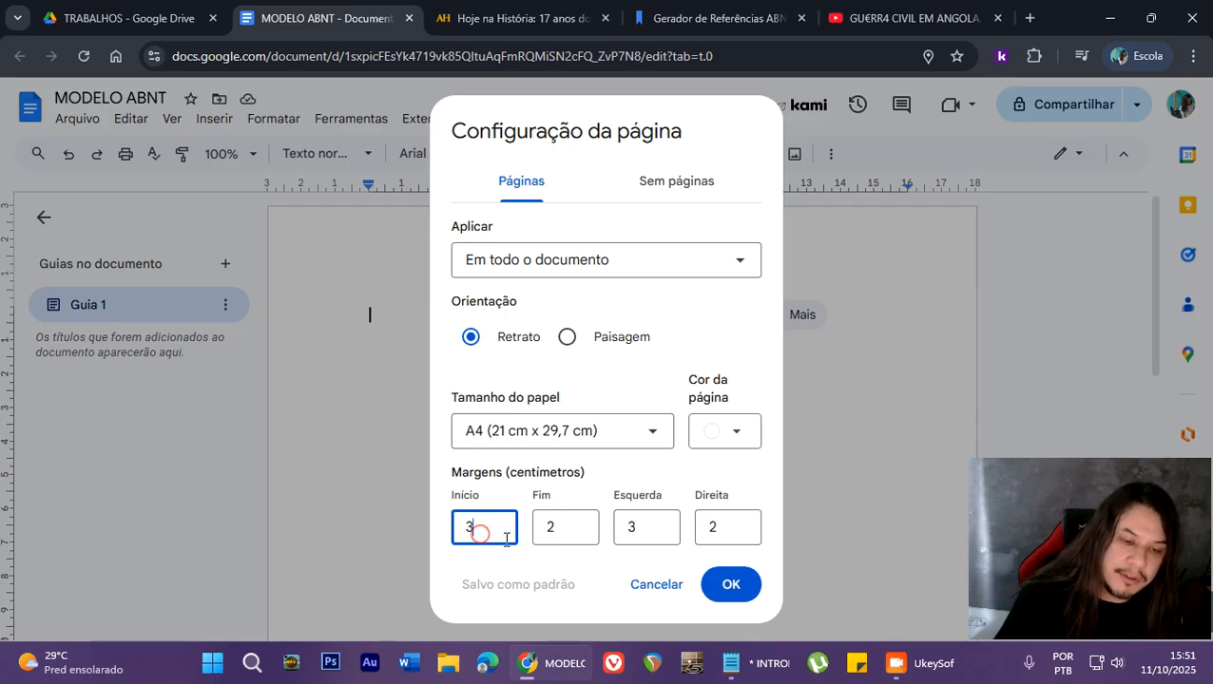
pyautogui.press('BackSpace')
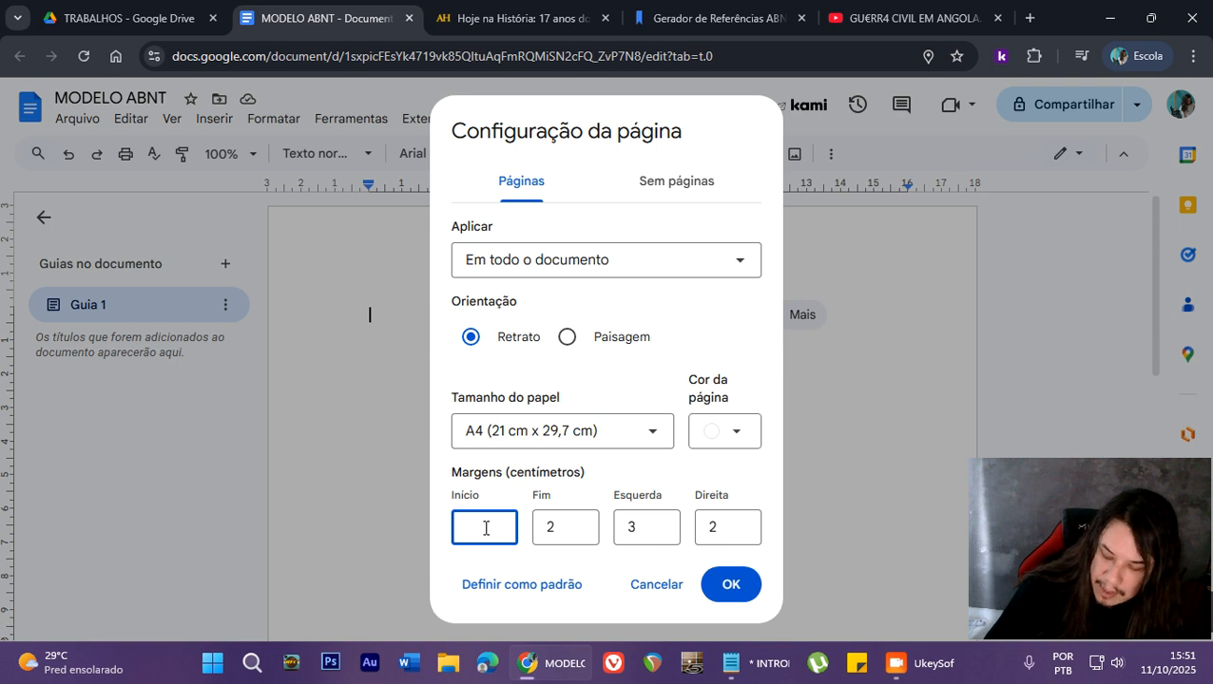
pyautogui.write('3')
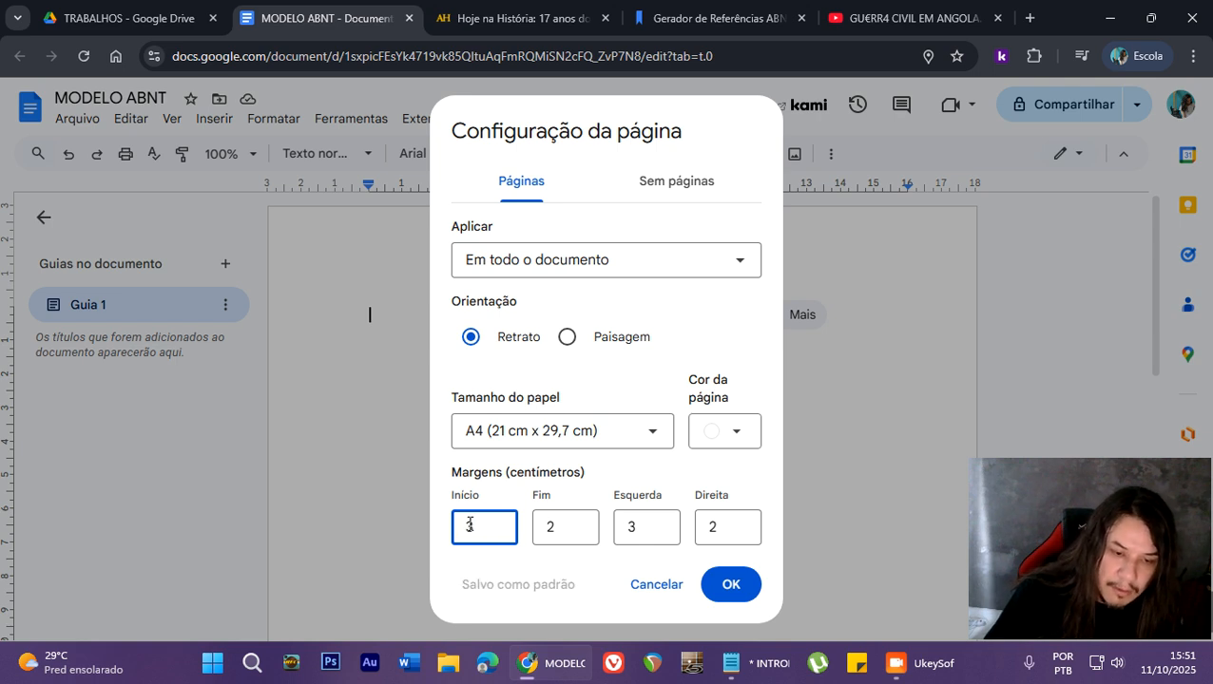
pyautogui.click(731, 587)
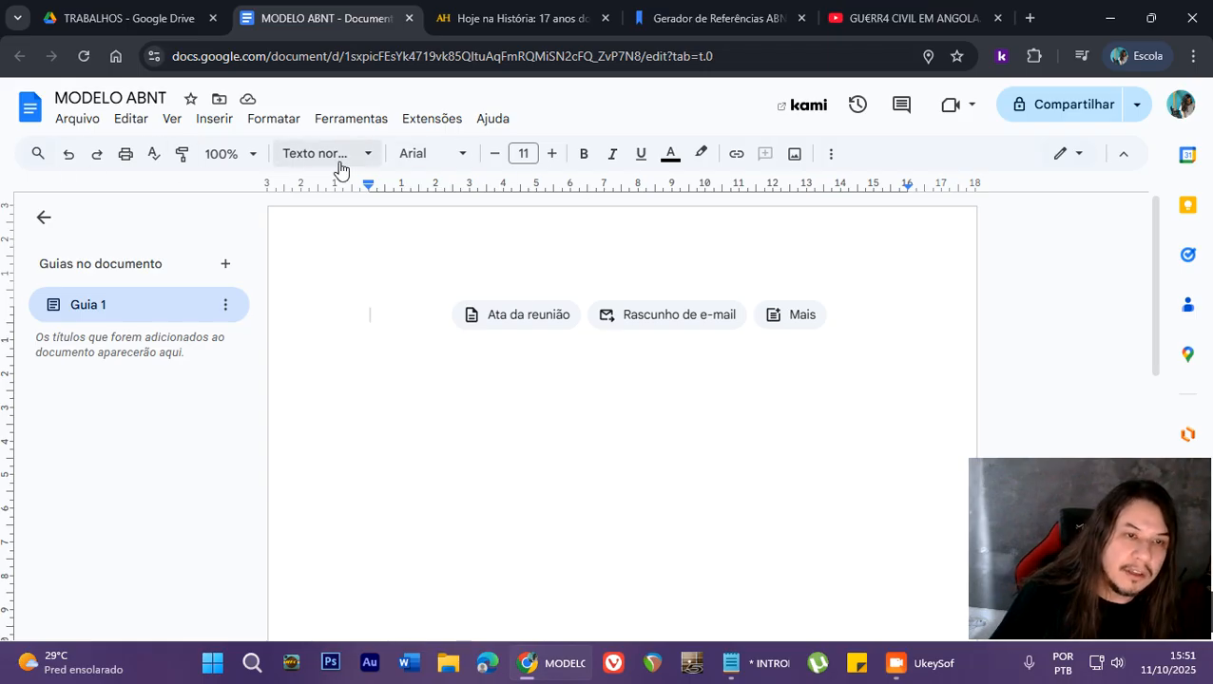
# - Set the font size to 12 with Arial as the font, and collapse the document tabs sidebar
pyautogui.click(461, 155)
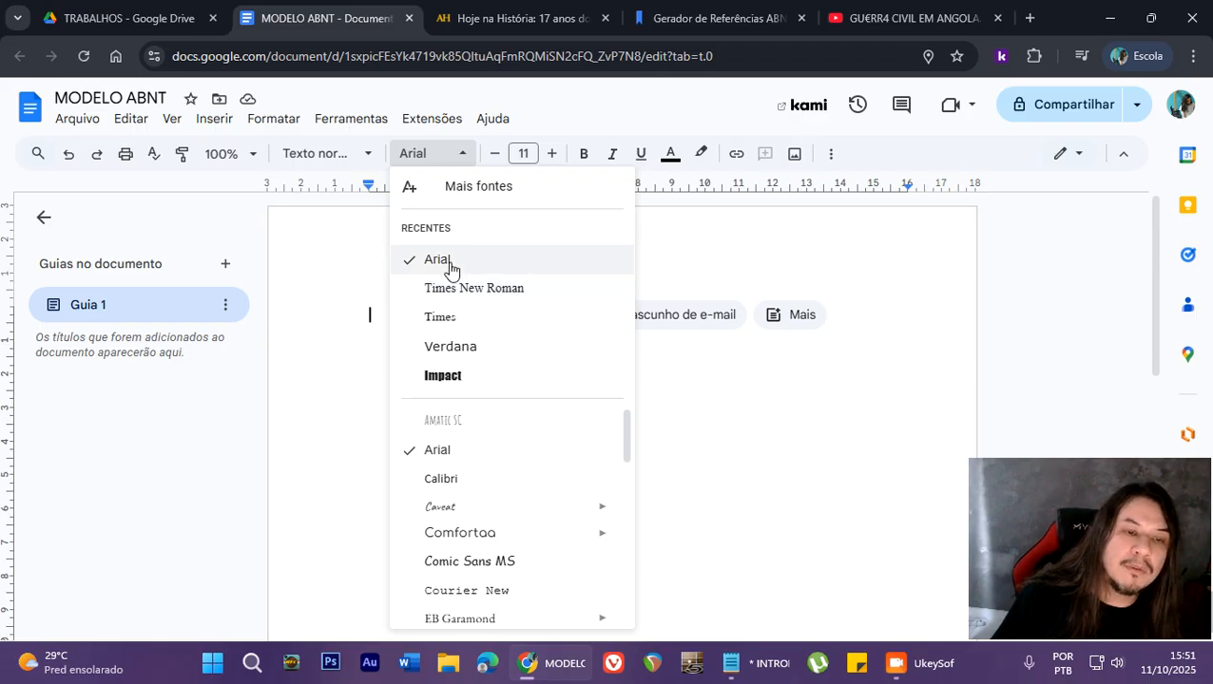
pyautogui.click(451, 155)
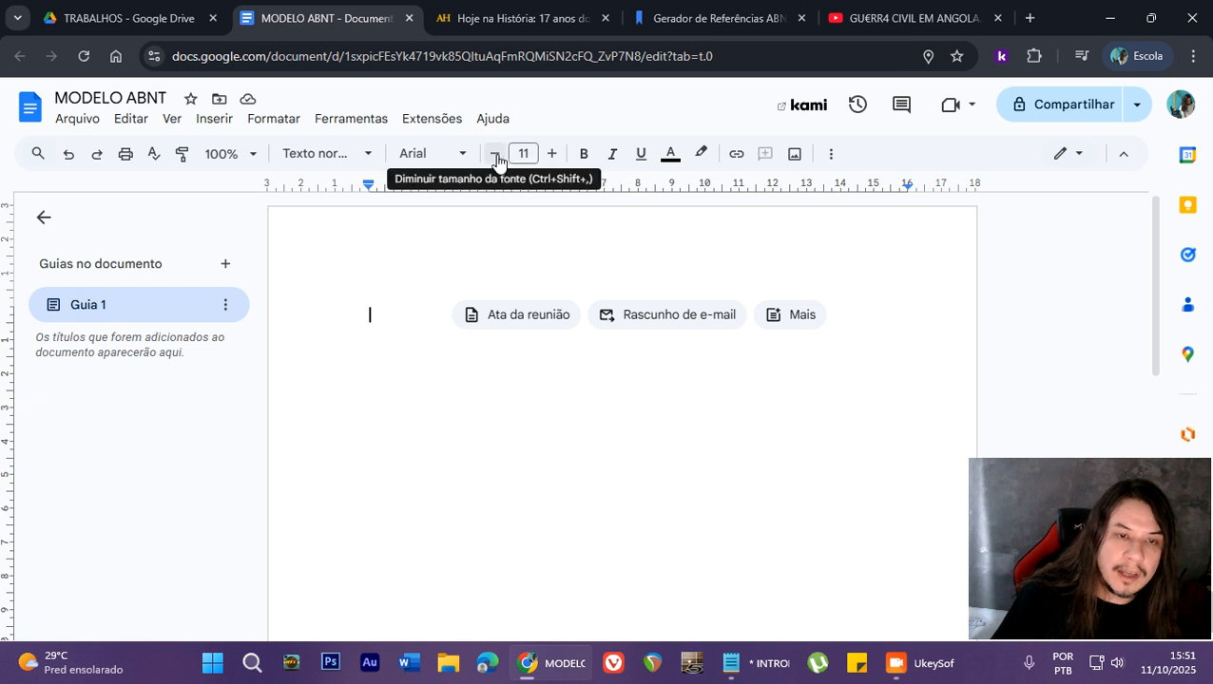
pyautogui.click(553, 160)
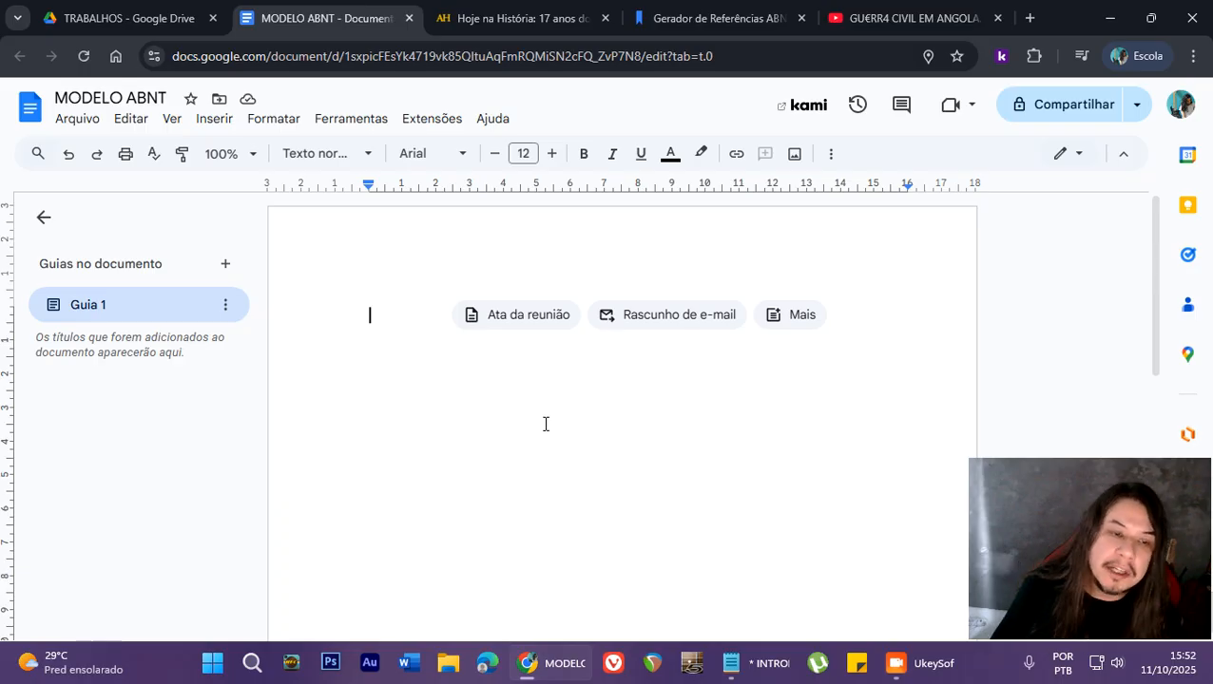
pyautogui.click(43, 218)
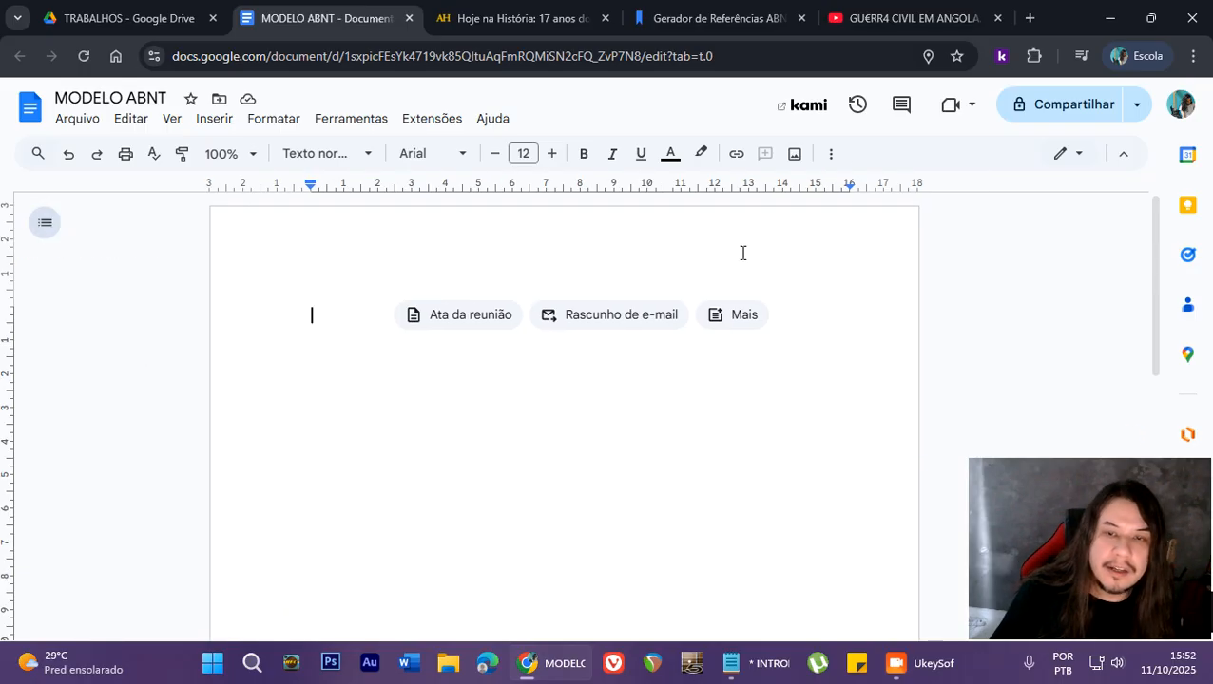
# - Set the line spacing of the empty first paragraph to 1.5
pyautogui.click(830, 155)
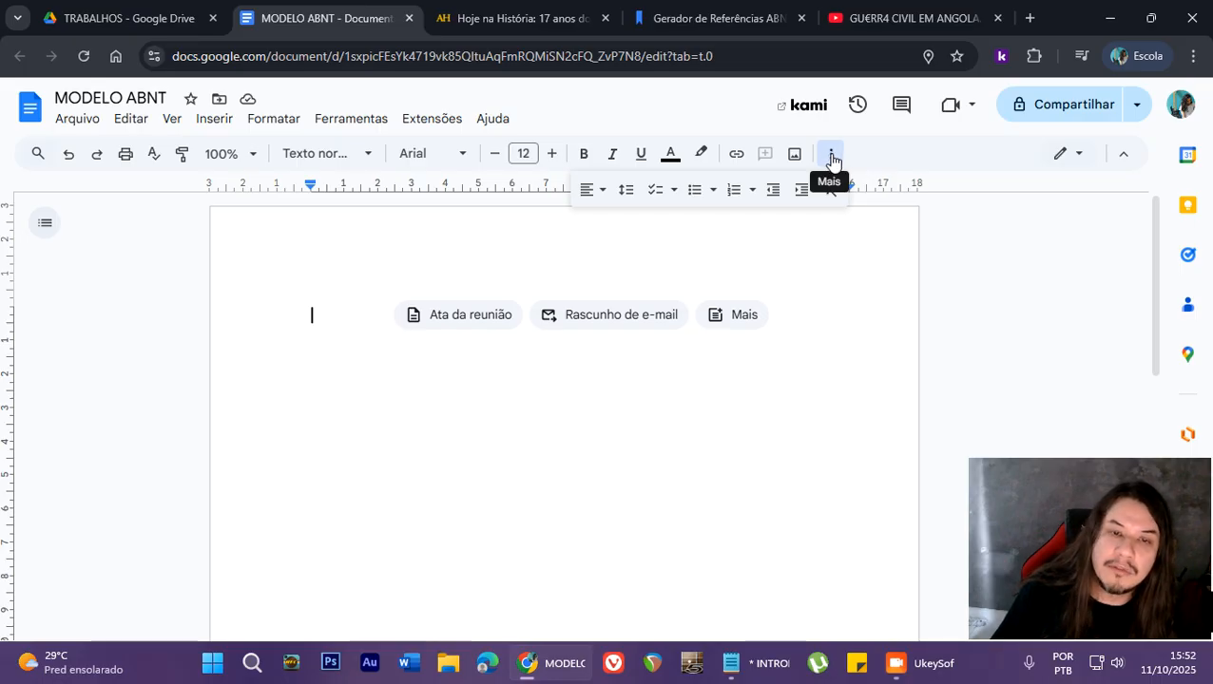
pyautogui.click(591, 193)
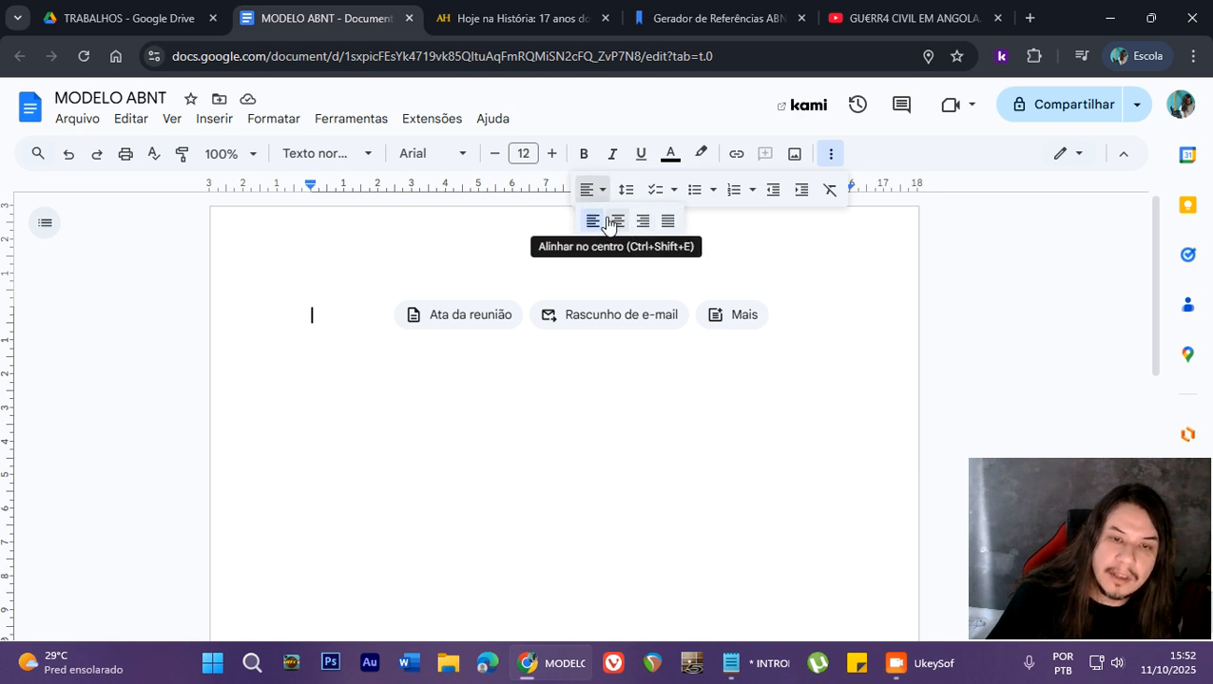
pyautogui.click(590, 190)
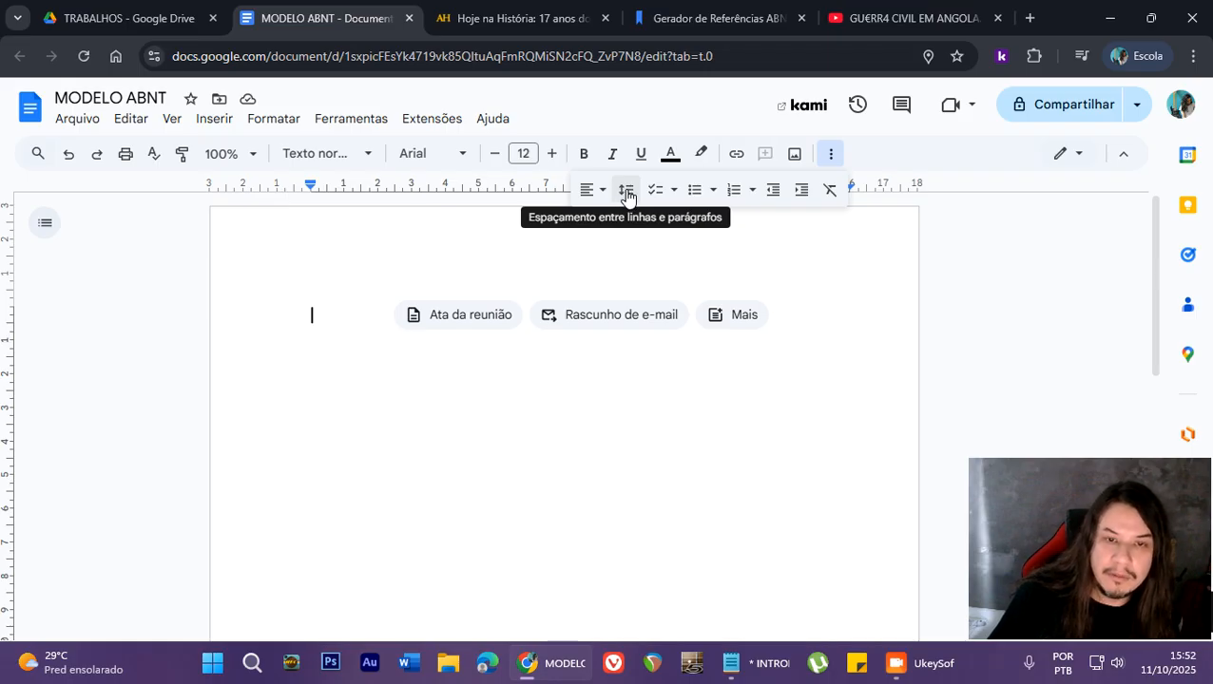
pyautogui.click(627, 193)
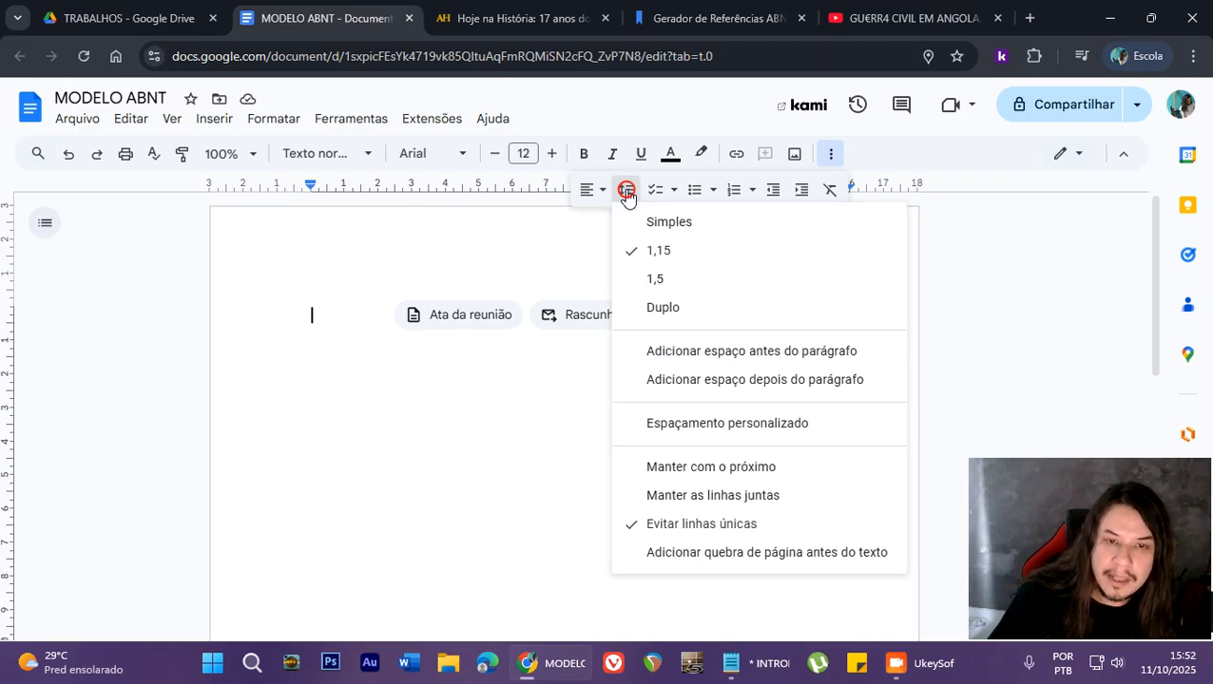
pyautogui.click(653, 282)
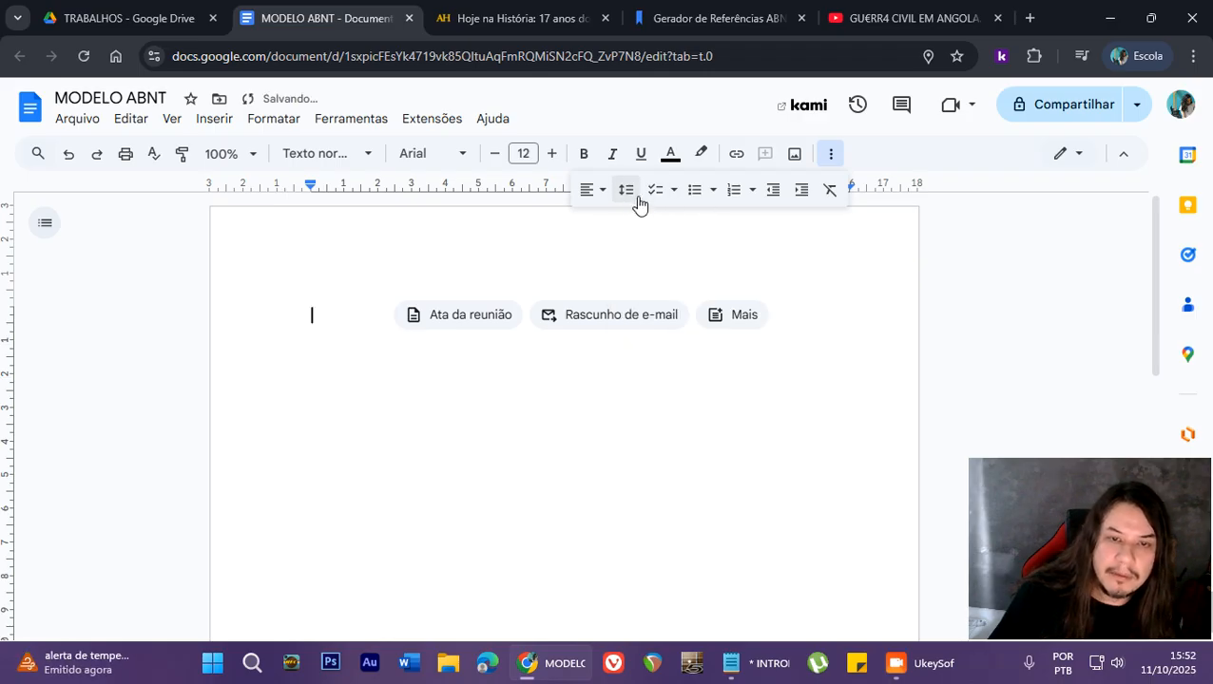
# - Centre-align the first paragraph and put away the extra formatting options
pyautogui.click(591, 192)
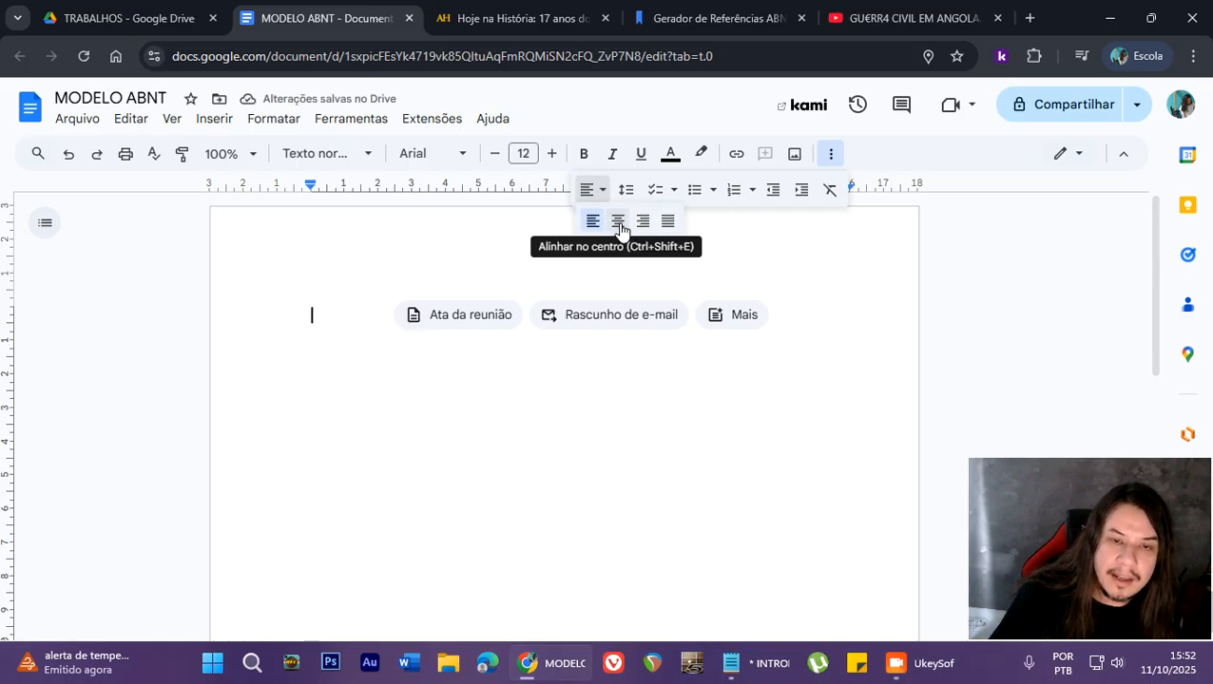
pyautogui.click(618, 223)
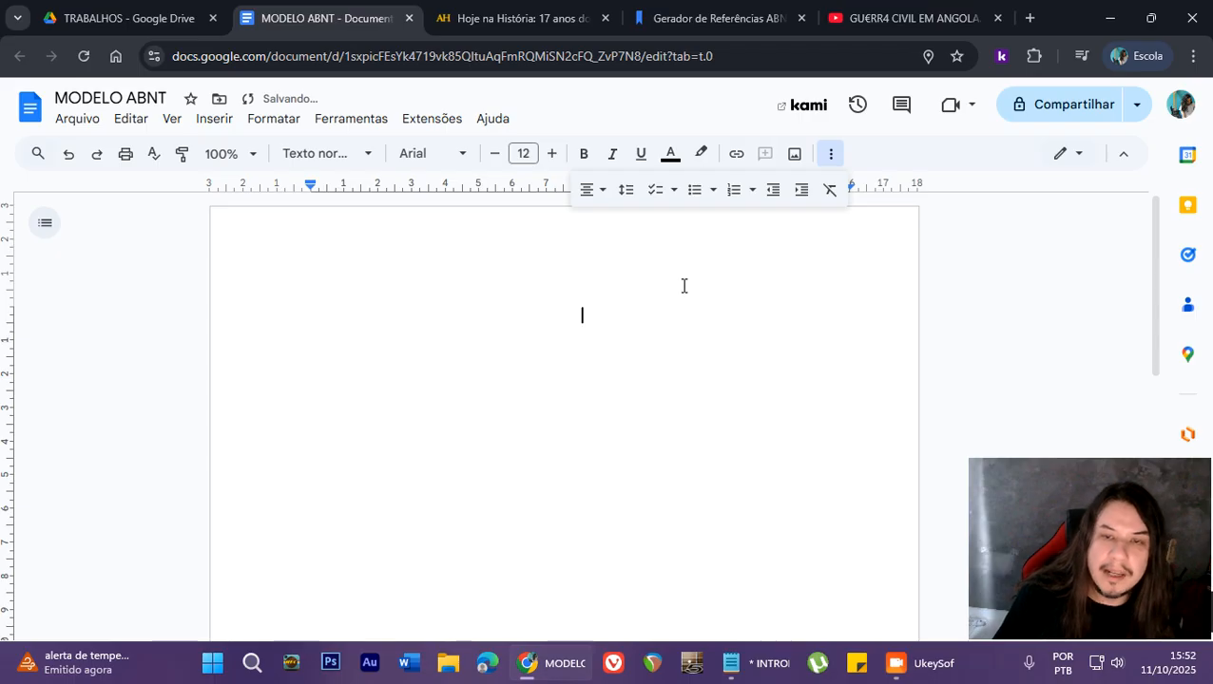
pyautogui.click(830, 153)
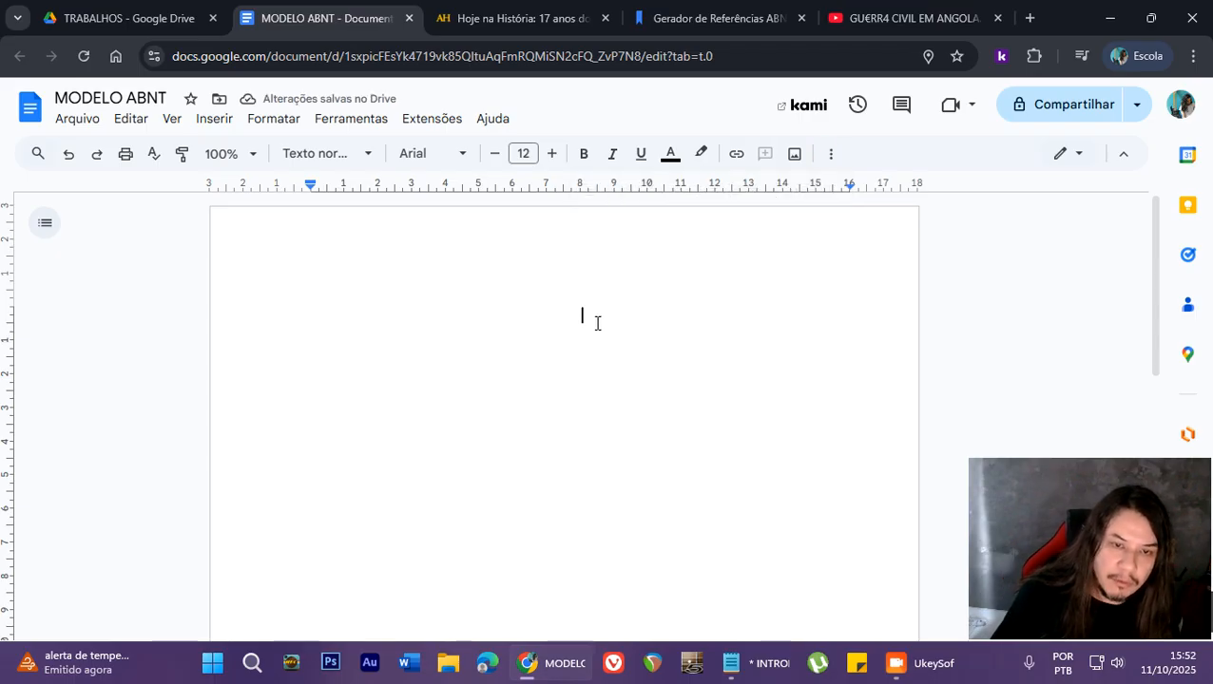
# - Enter the school name ESCOLA ESTADUAL ANTÔNIO AUGUSTO BORGES DE MEDEIROS on the centred first line
pyautogui.write('E')
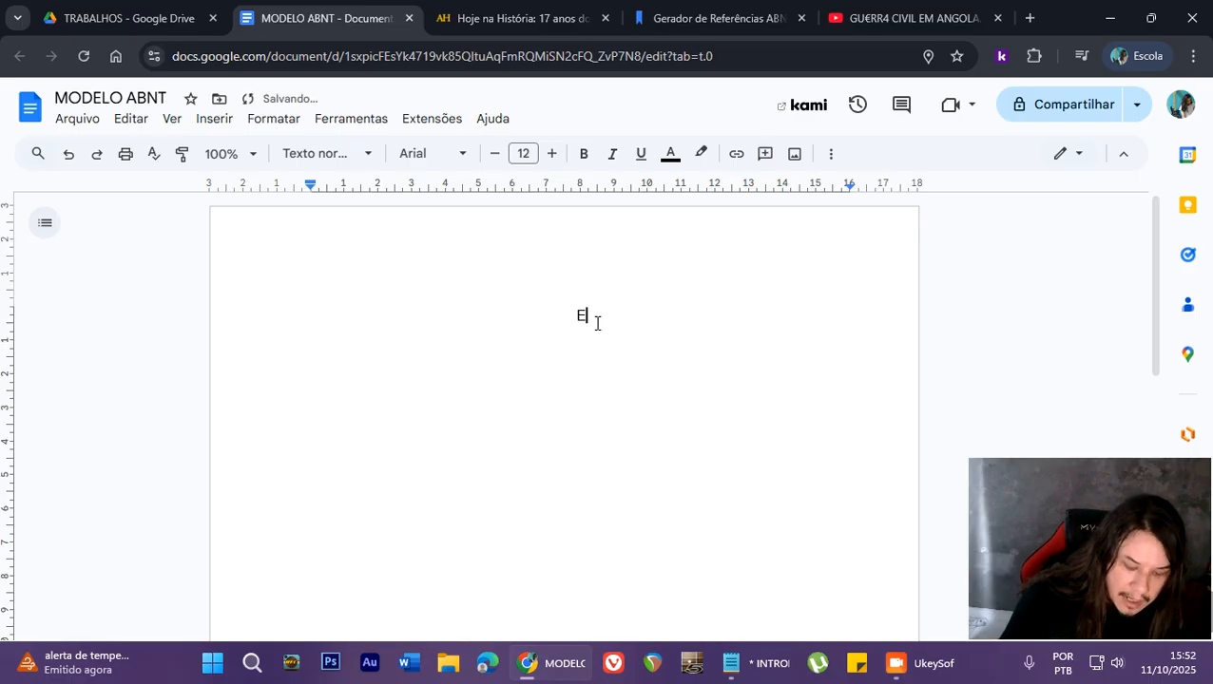
pyautogui.write('SCO')
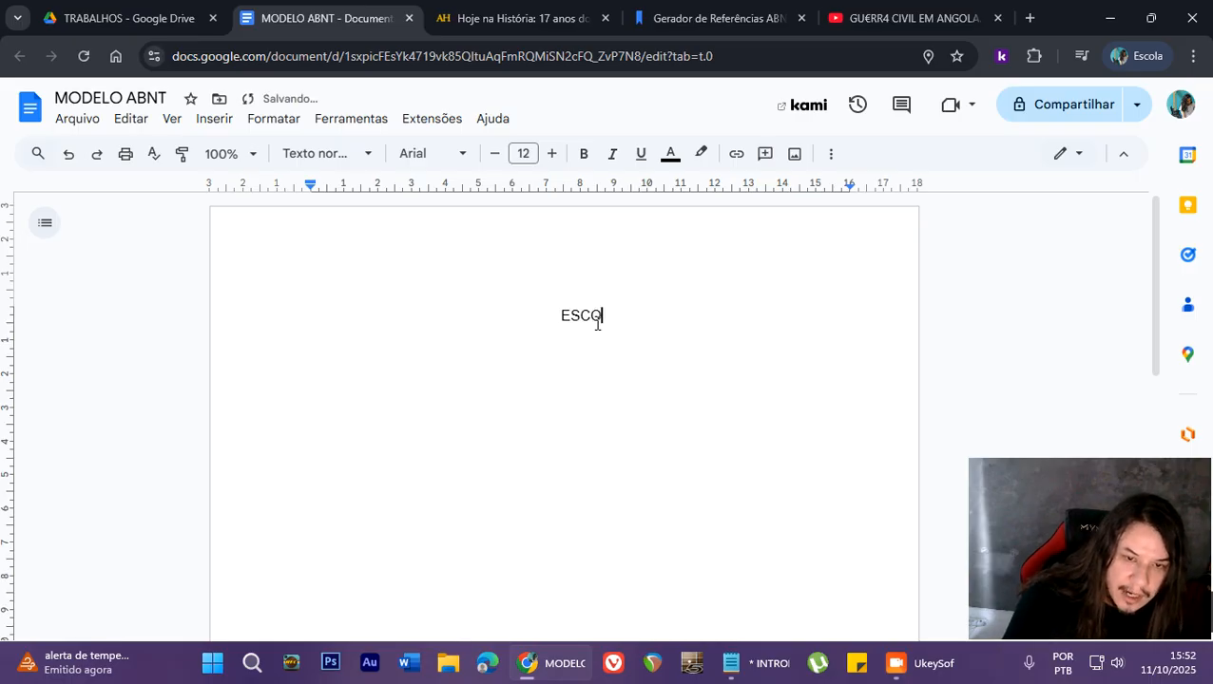
pyautogui.write('LA')
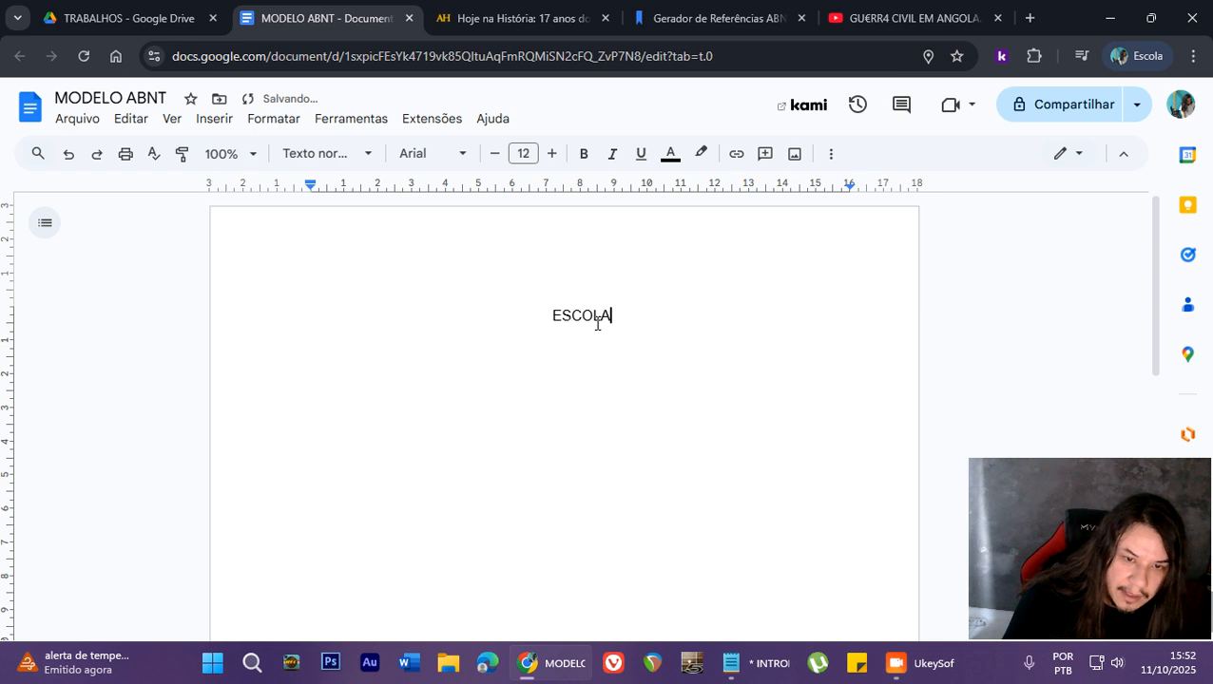
pyautogui.write(' ES')
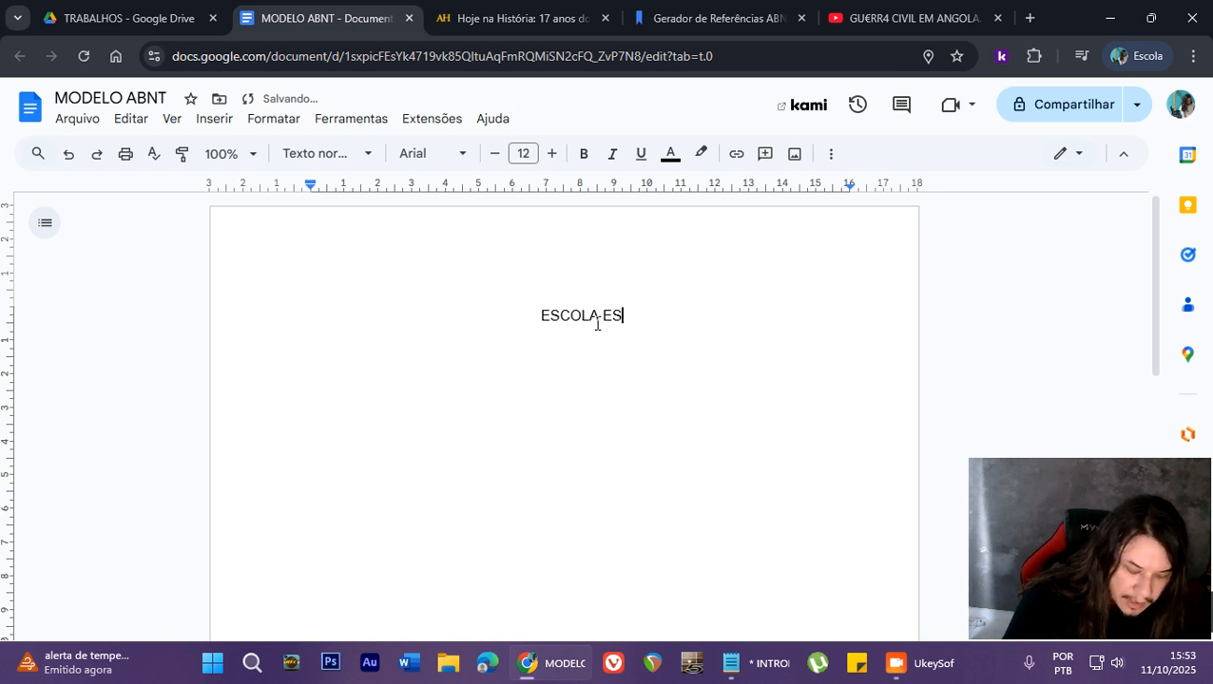
pyautogui.write('TADUAL')
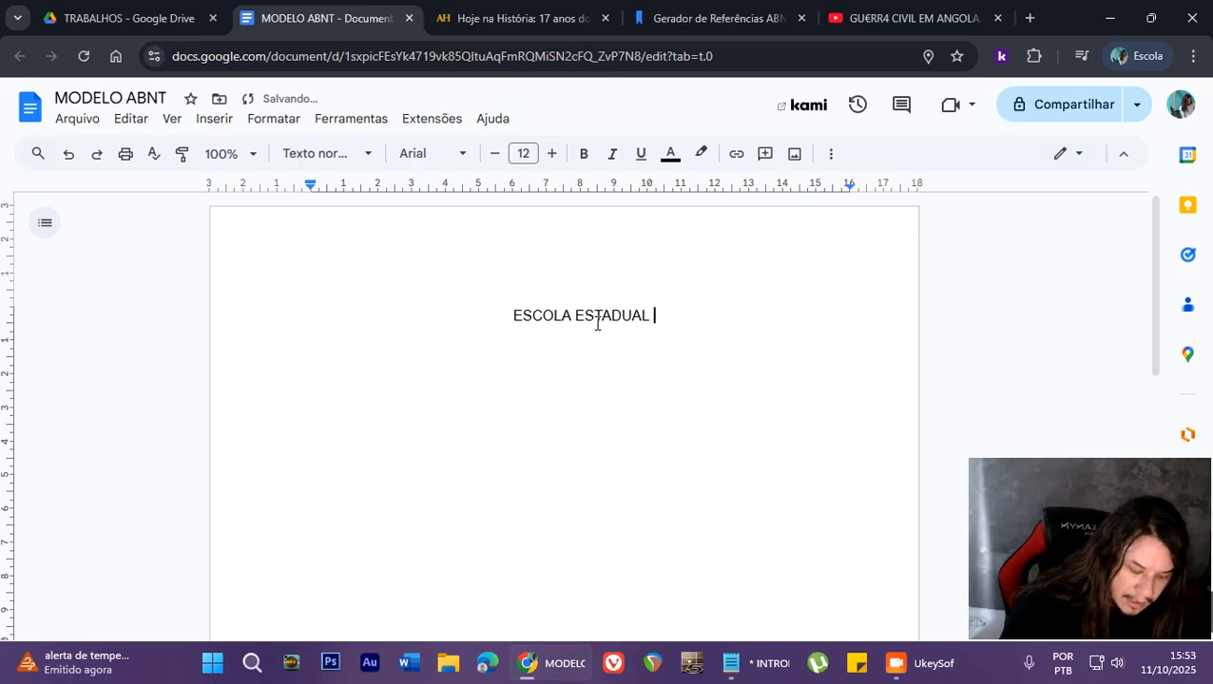
pyautogui.write(' ANT')
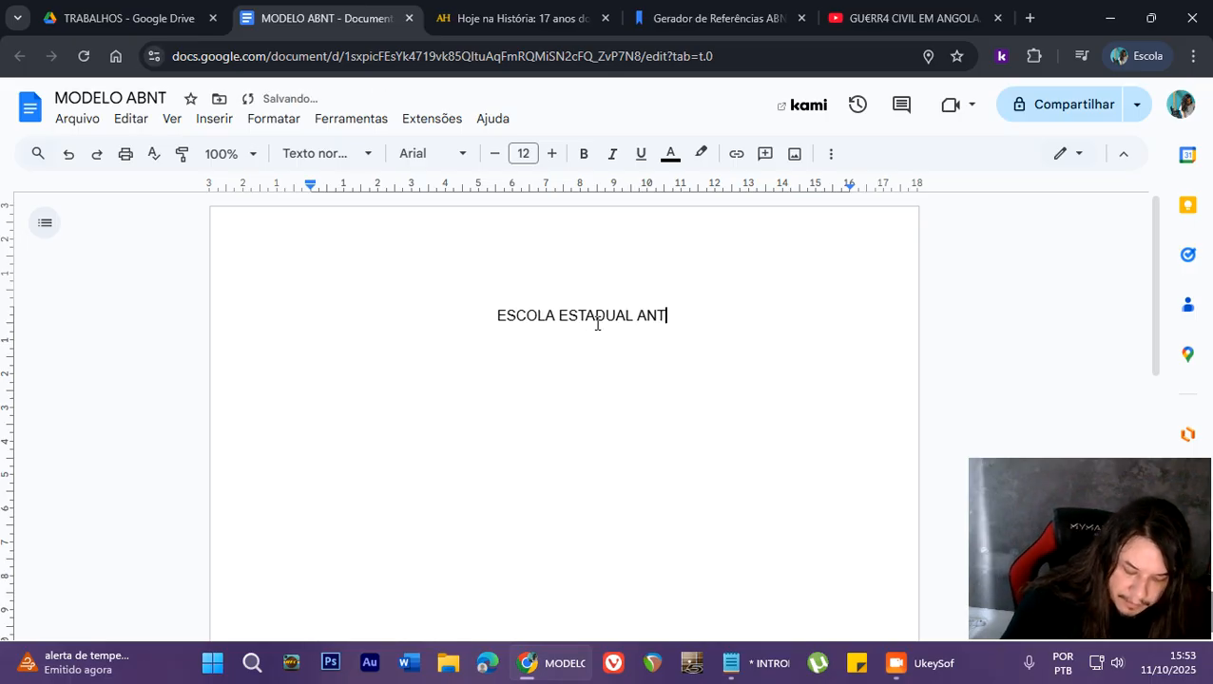
pyautogui.write('Ô')
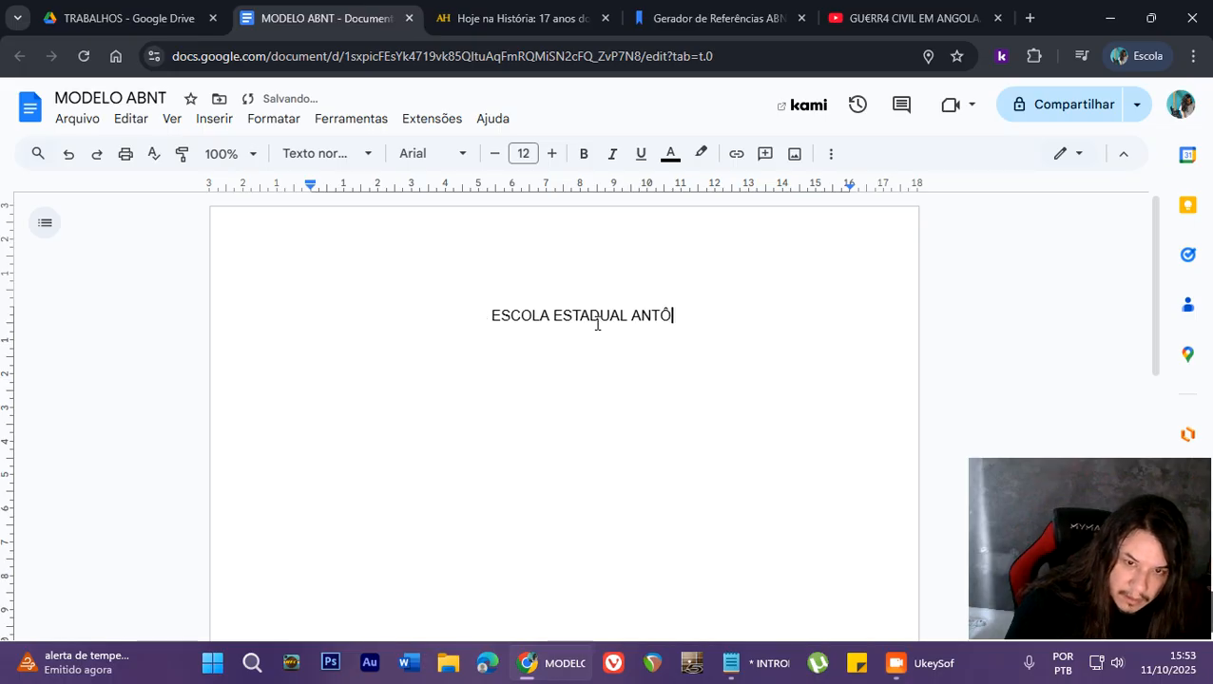
pyautogui.write('NIO AUG')
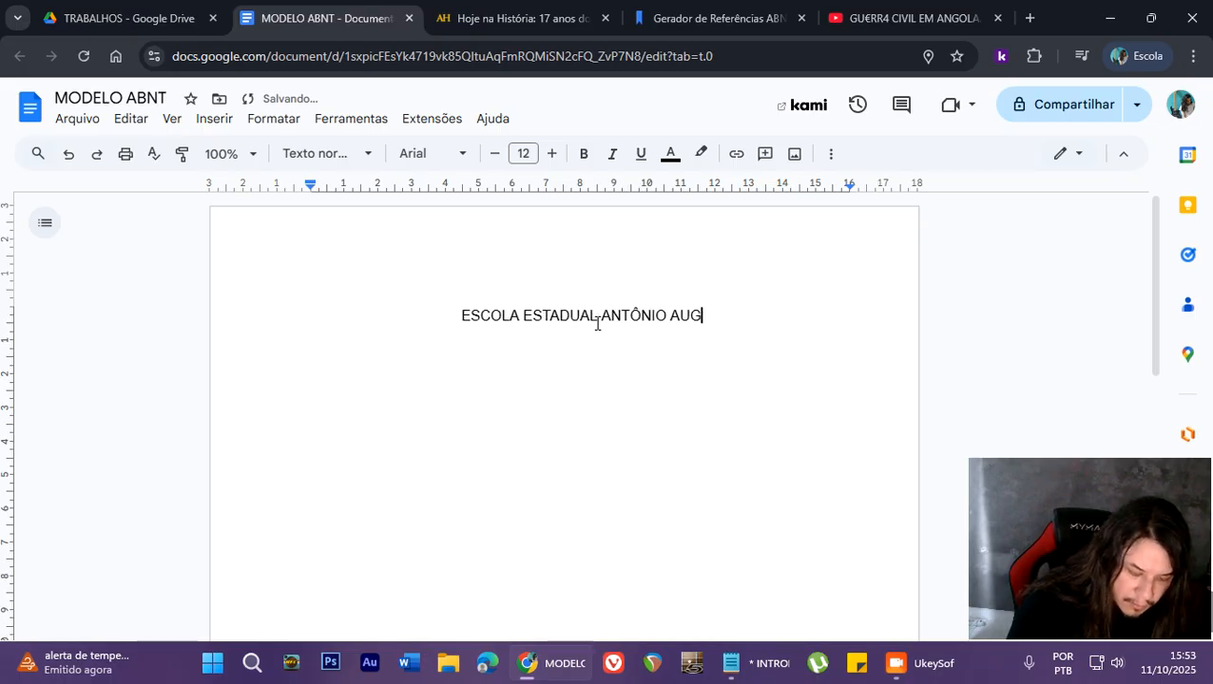
pyautogui.write('USTO BORGES ')
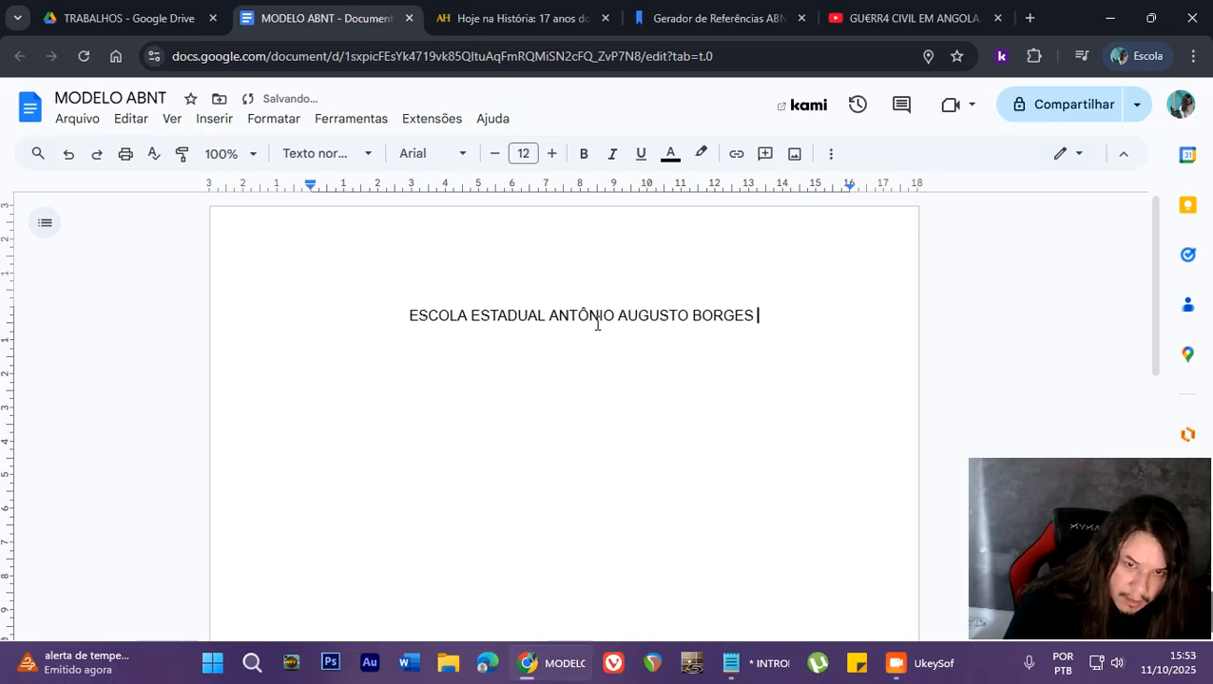
pyautogui.write('DE MEDEIROS')
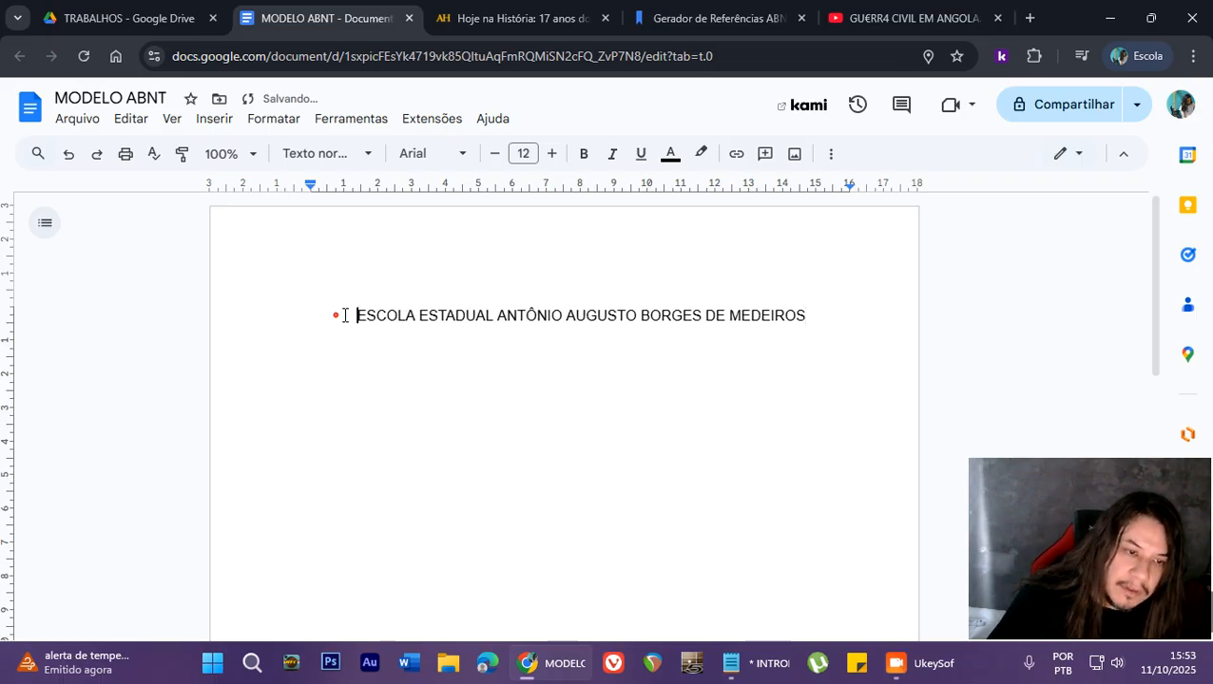
# - Make the whole school name line bold and place the cursor at its end
pyautogui.moveTo(345, 316); pyautogui.dragTo(820, 307)
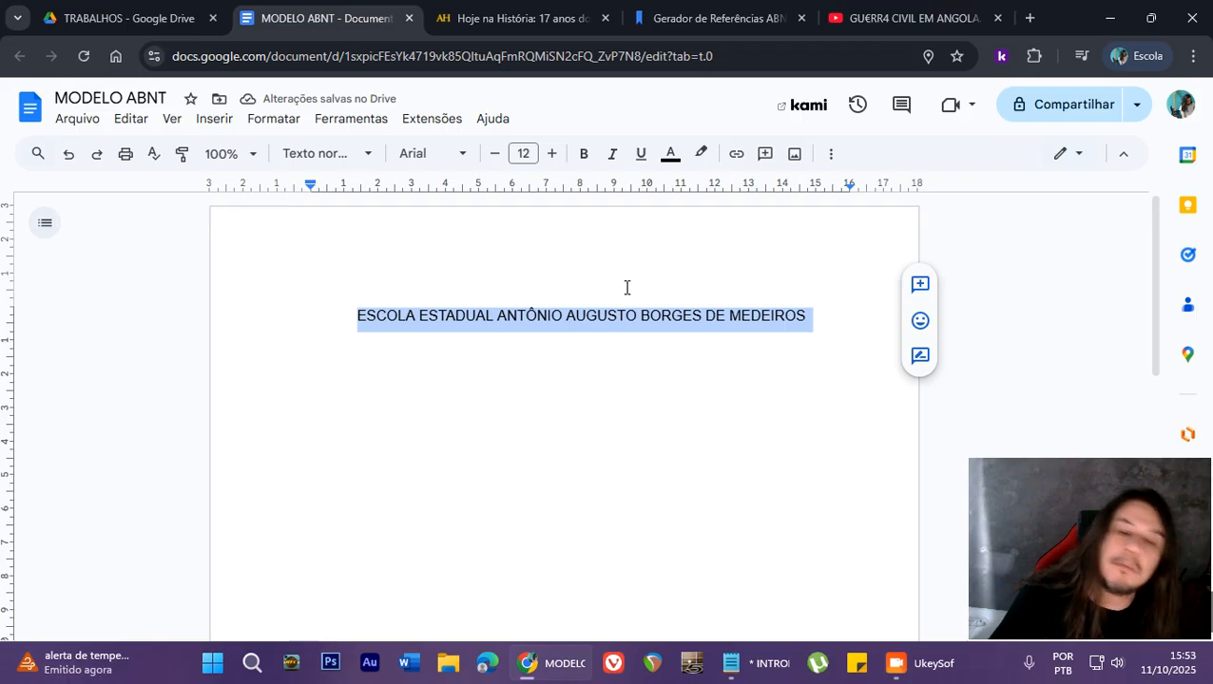
pyautogui.click(584, 155)
pyautogui.click(512, 328)
pyautogui.moveTo(323, 330); pyautogui.dragTo(810, 314)
pyautogui.click(849, 312)
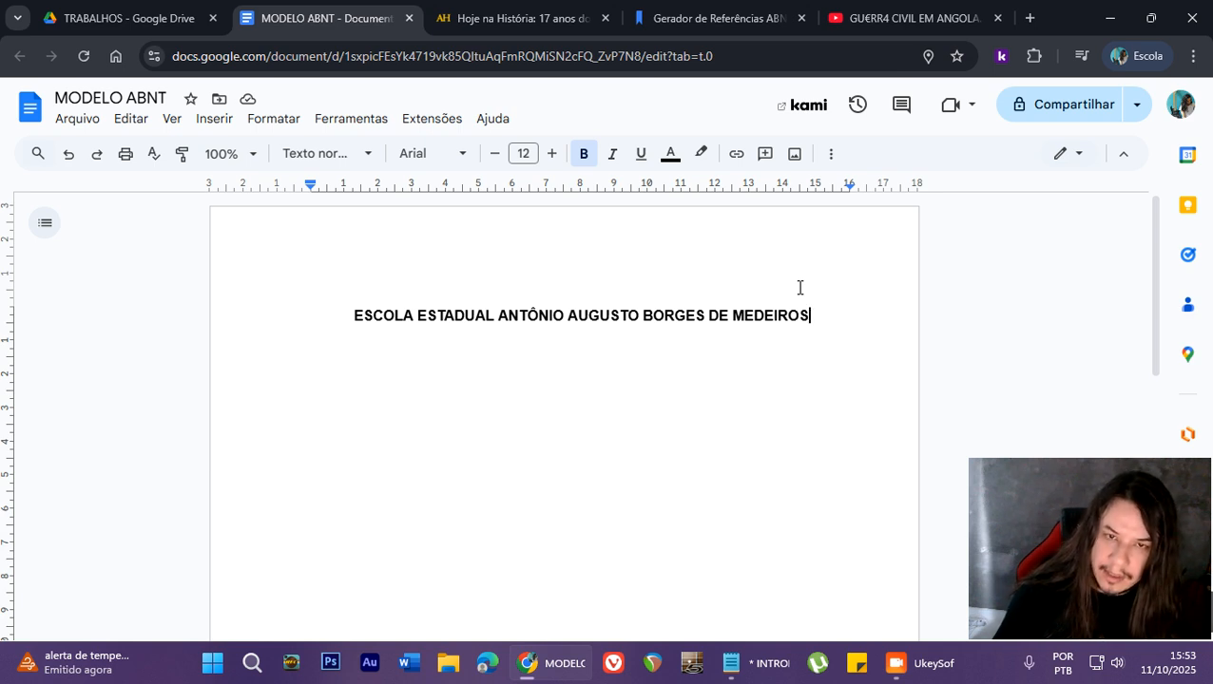
# - Leave three blank lines below the school name and add the placeholder NOME DO ALUNO in regular, non-bold text
pyautogui.press('Return')
pyautogui.press('Return')
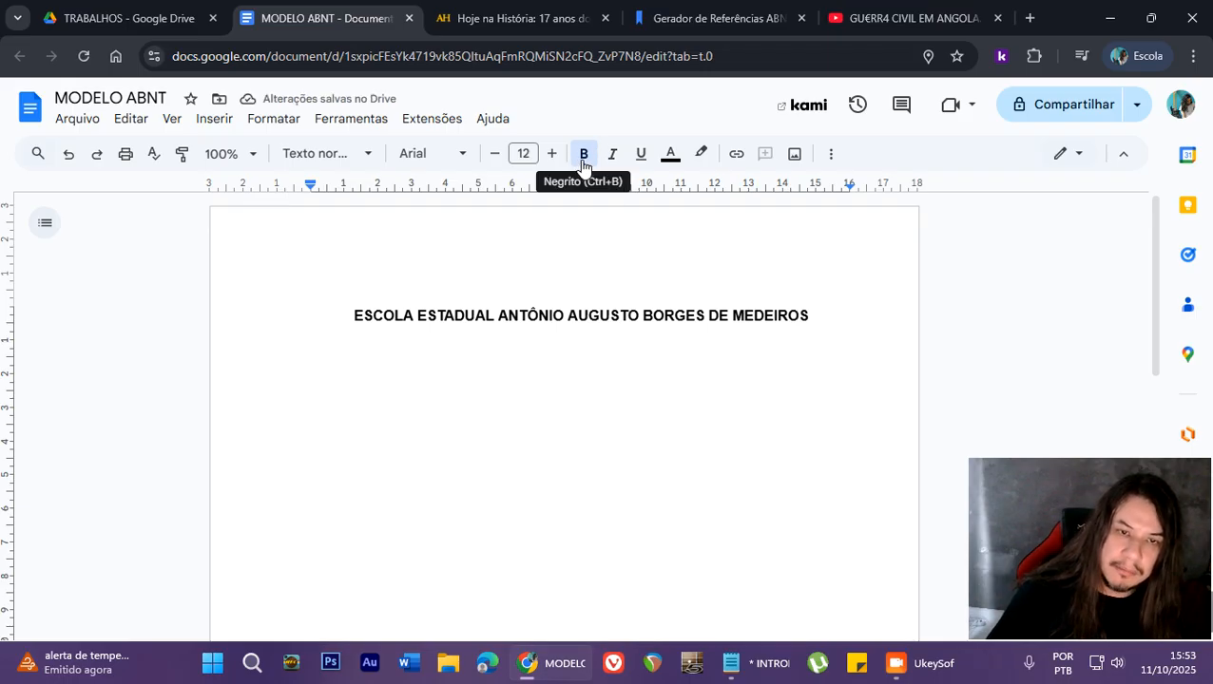
pyautogui.click(584, 154)
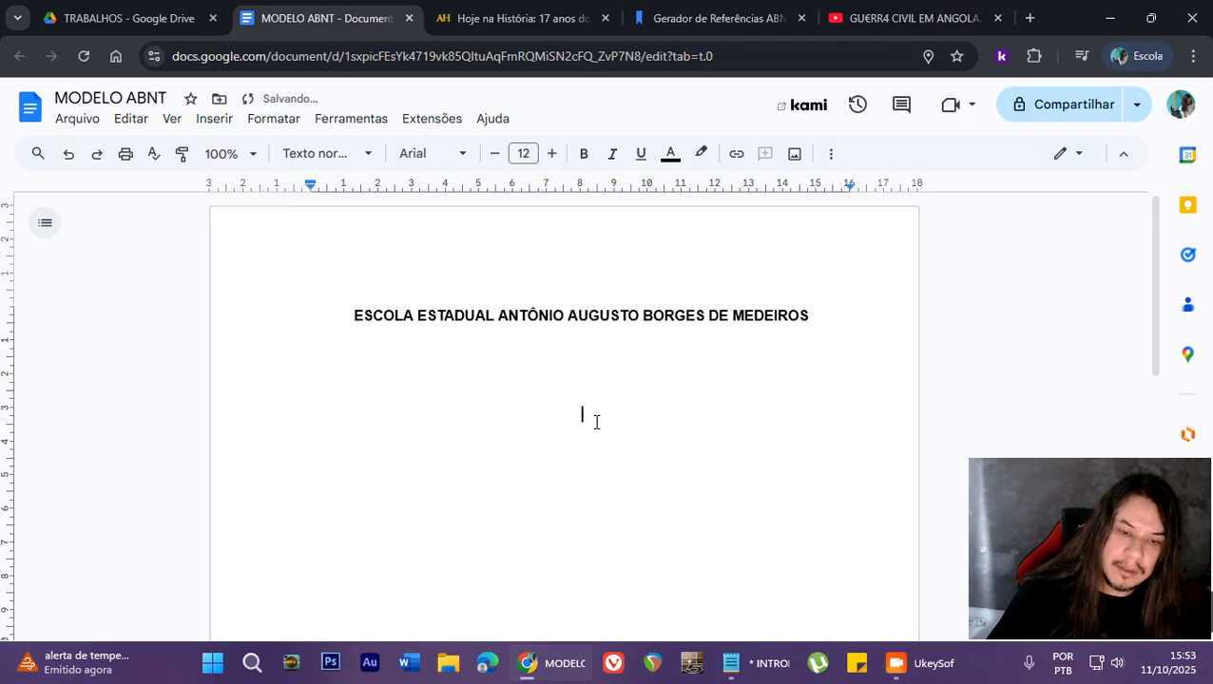
pyautogui.write('NOME ')
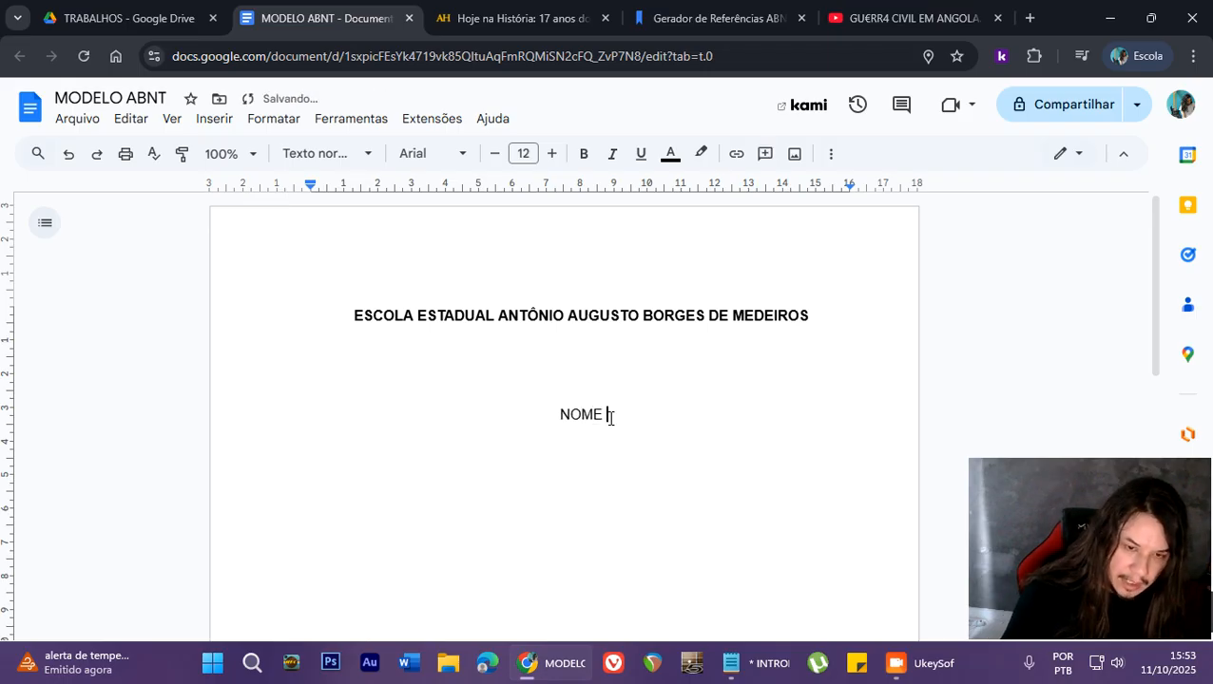
pyautogui.write('DO ALUNO')
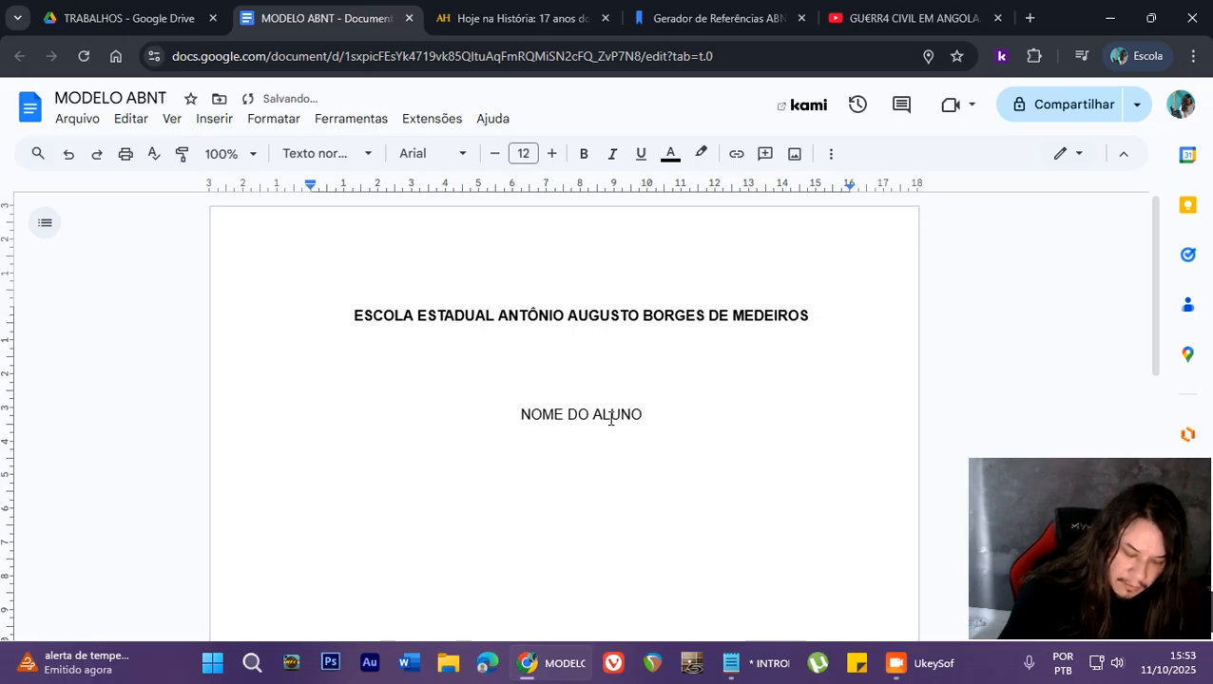
pyautogui.write(', AN')
# - Try a second placeholder, NOME DO OUTRO ALUNO, after a comma on the student name line, and delete it
pyautogui.press('BackSpace')
pyautogui.press('BackSpace')
pyautogui.write('NOME ')
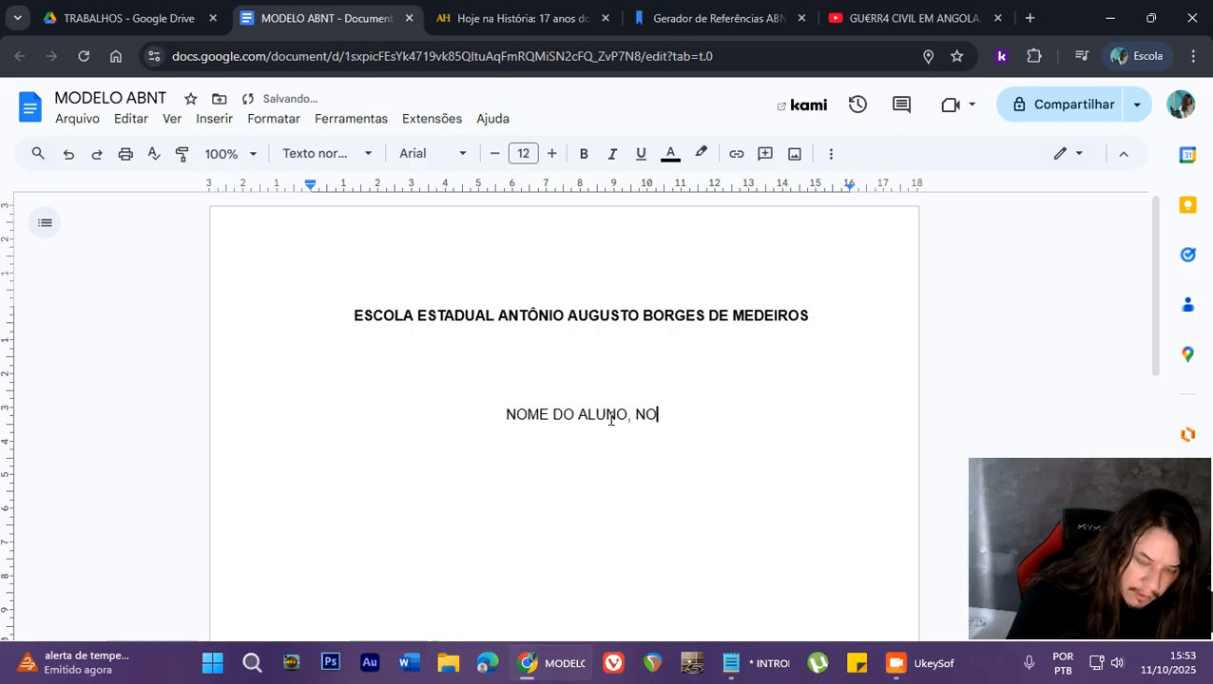
pyautogui.write('DO OUTRO ALUNO')
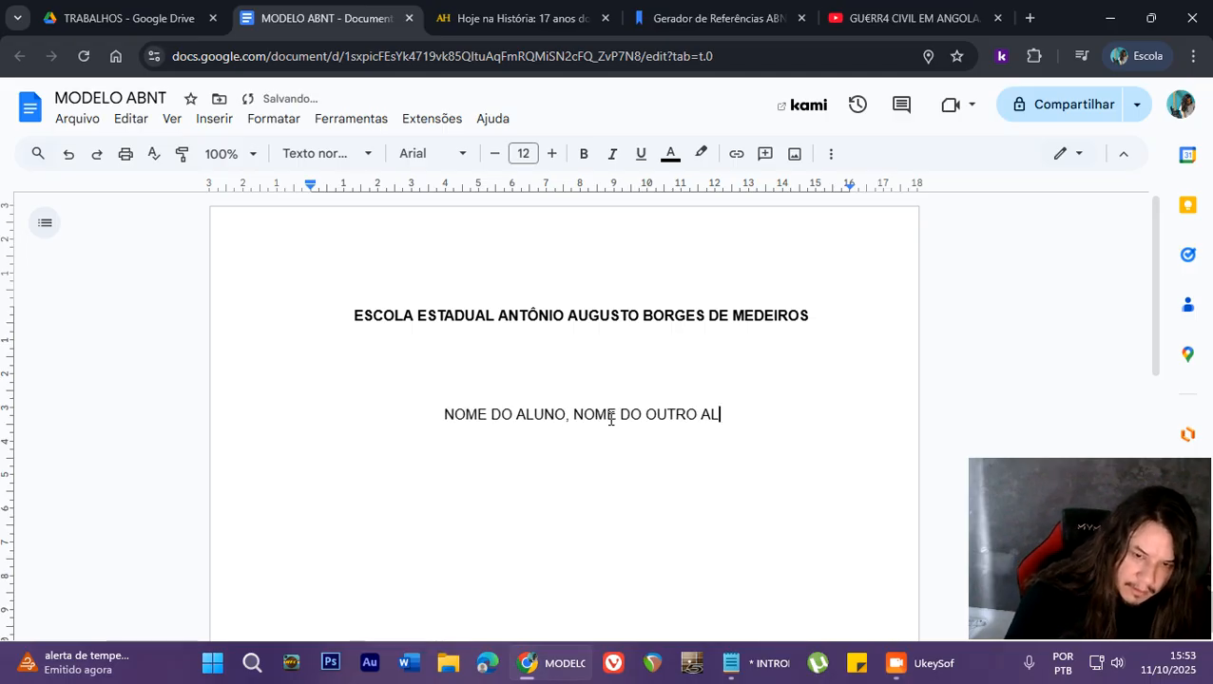
pyautogui.press('BackSpace')
pyautogui.press('BackSpace')
pyautogui.press('BackSpace')
pyautogui.press('BackSpace')
pyautogui.press('BackSpace')
pyautogui.press('BackSpace')
pyautogui.press('BackSpace')
pyautogui.press('BackSpace')
pyautogui.press('BackSpace')
pyautogui.press('BackSpace')
pyautogui.press('BackSpace')
pyautogui.press('BackSpace')
pyautogui.press('BackSpace')
pyautogui.press('BackSpace')
pyautogui.press('BackSpace')
pyautogui.press('BackSpace')
pyautogui.press('BackSpace')
pyautogui.press('BackSpace')
pyautogui.press('BackSpace')
pyautogui.press('BackSpace')
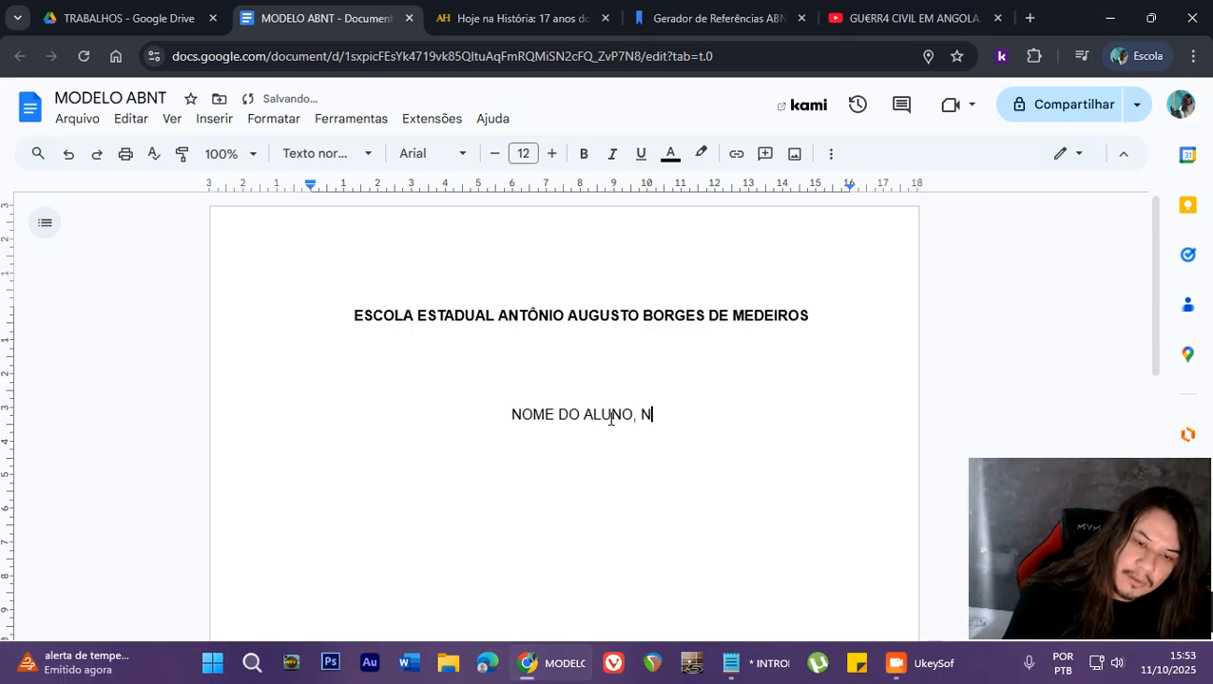
# - Leave about eleven blank lines below NOME DO ALUNO and add the title TRABALHO DE HISTÓRIA in bold
pyautogui.scroll(-2, 712, 379)
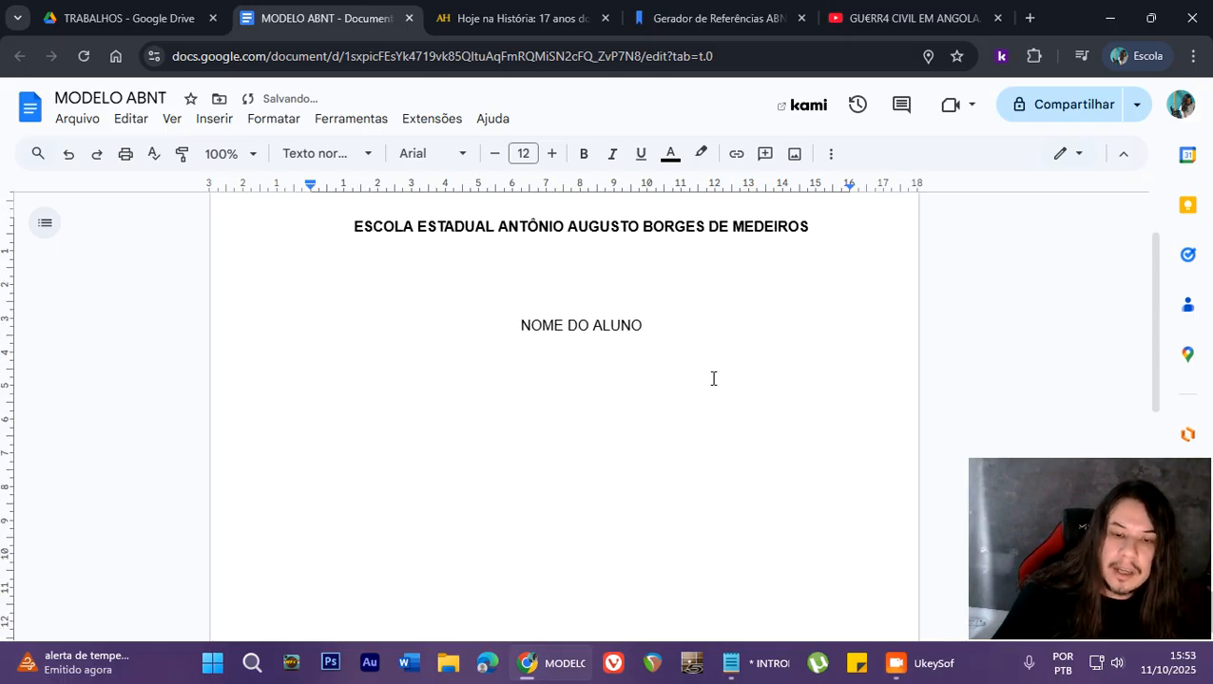
pyautogui.scroll(1, 805, 364)
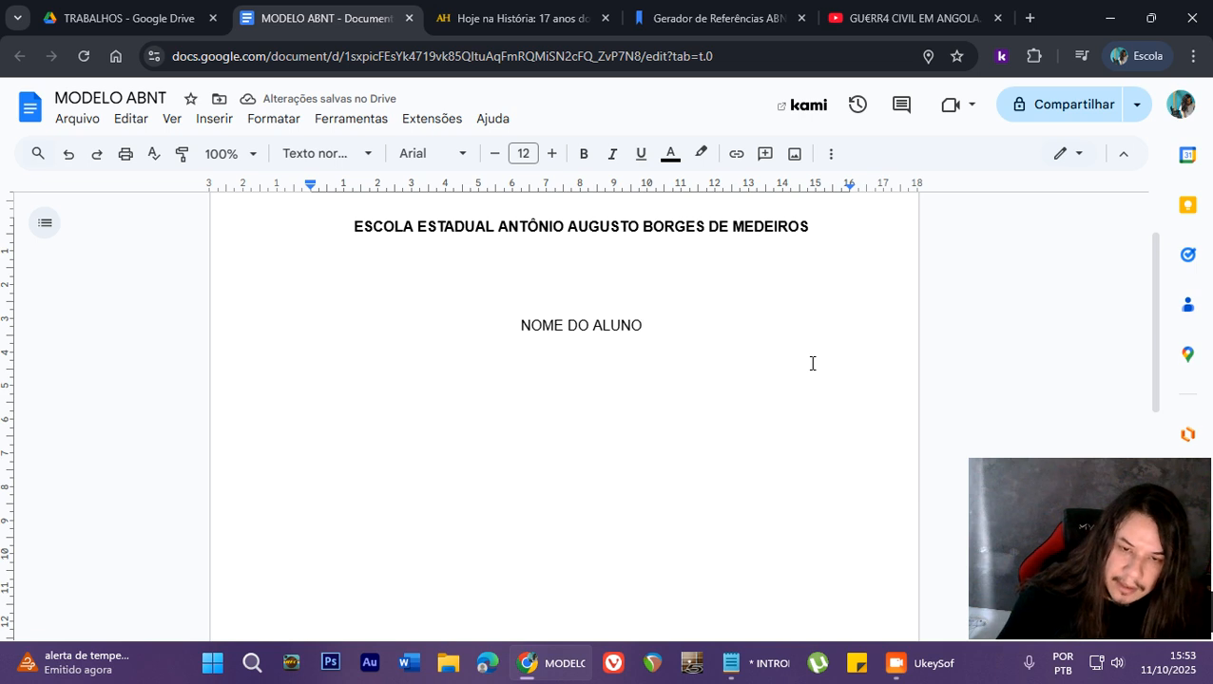
pyautogui.press('Return')
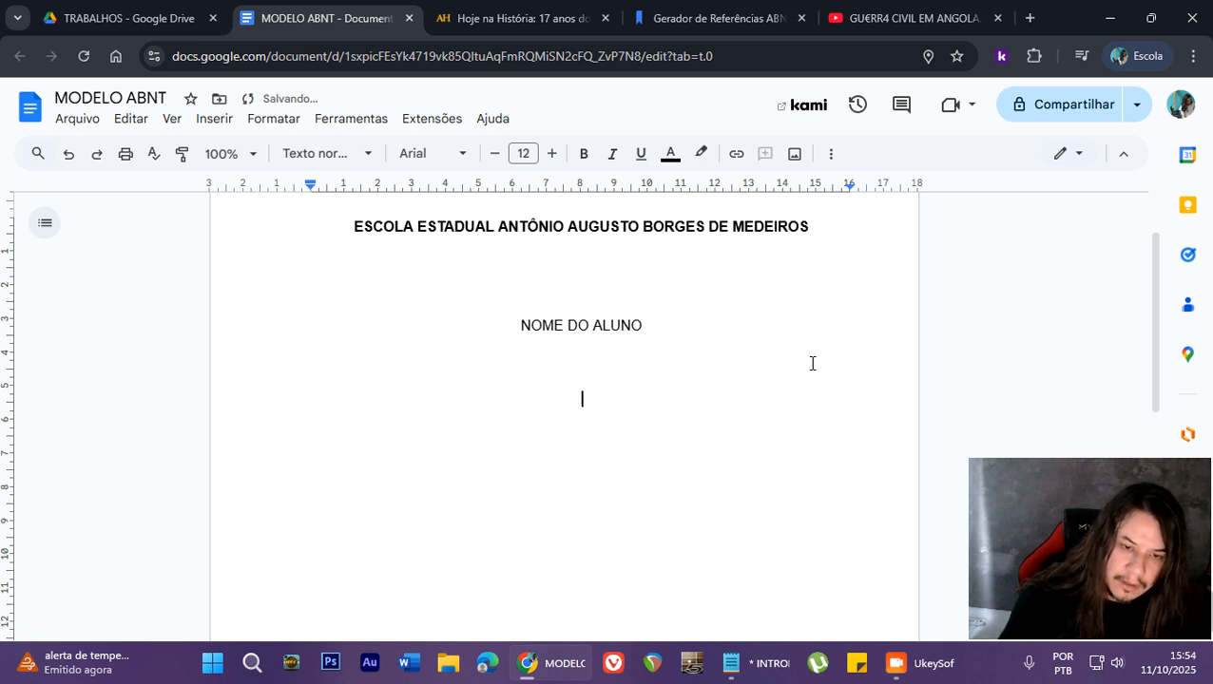
pyautogui.press('Return')
pyautogui.press('Return')
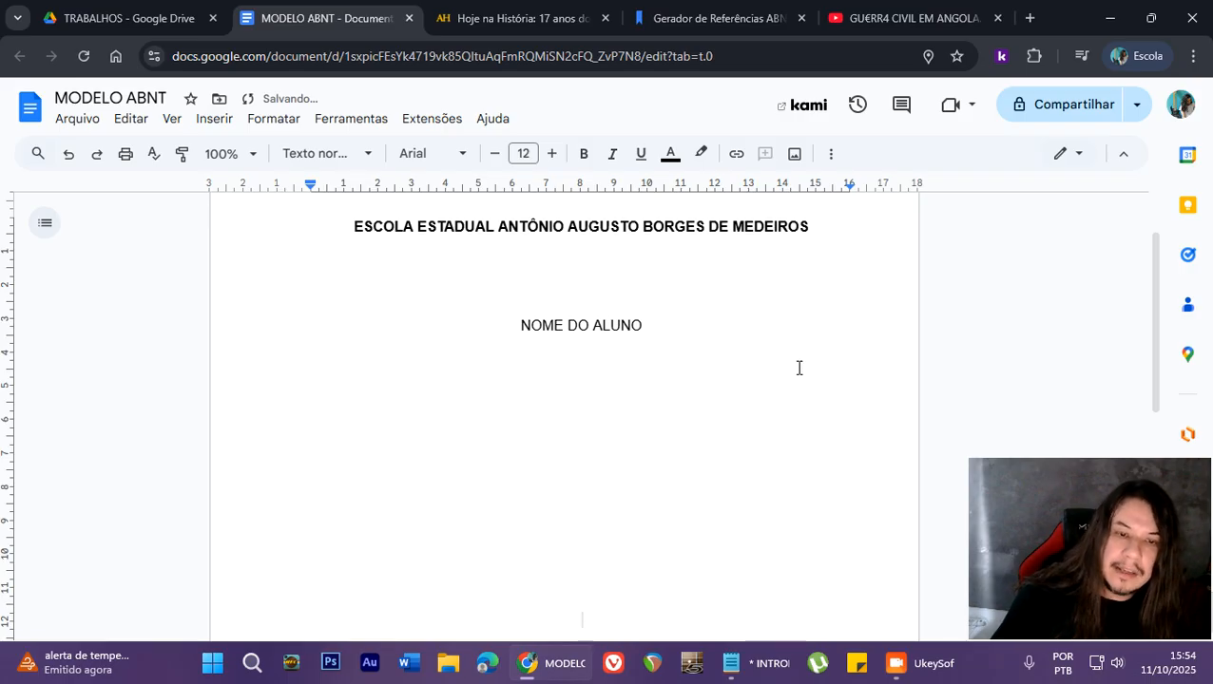
pyautogui.scroll(-2, 798, 367)
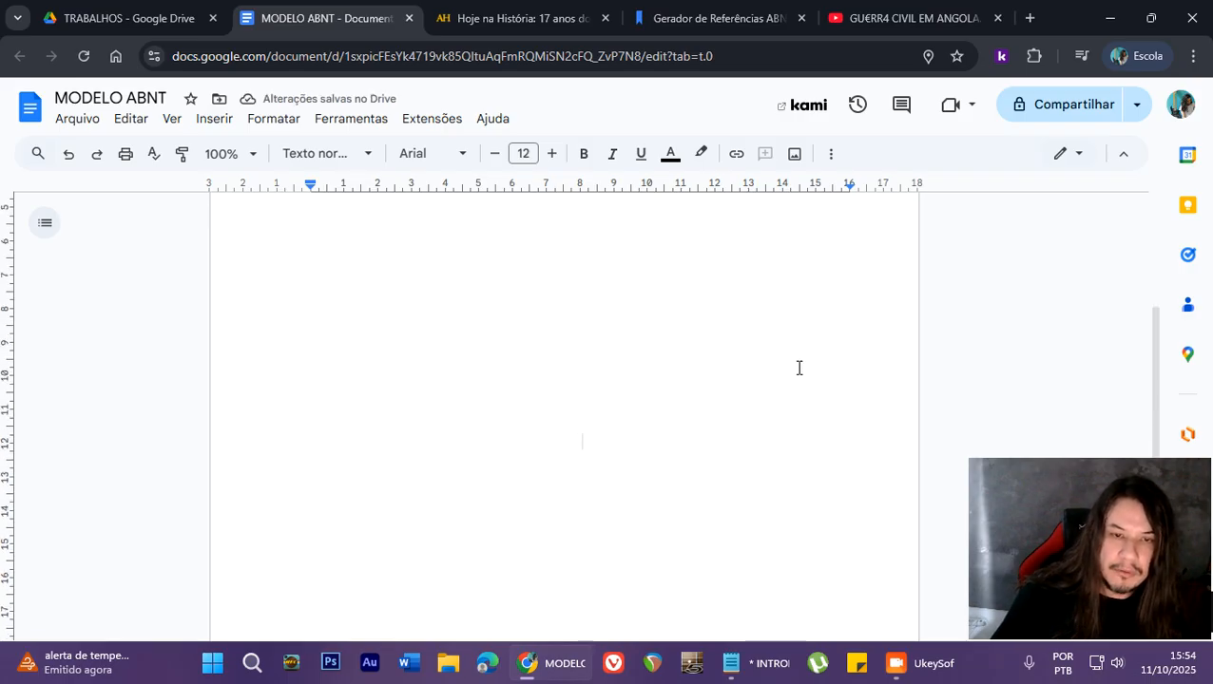
pyautogui.scroll(-1, 799, 368)
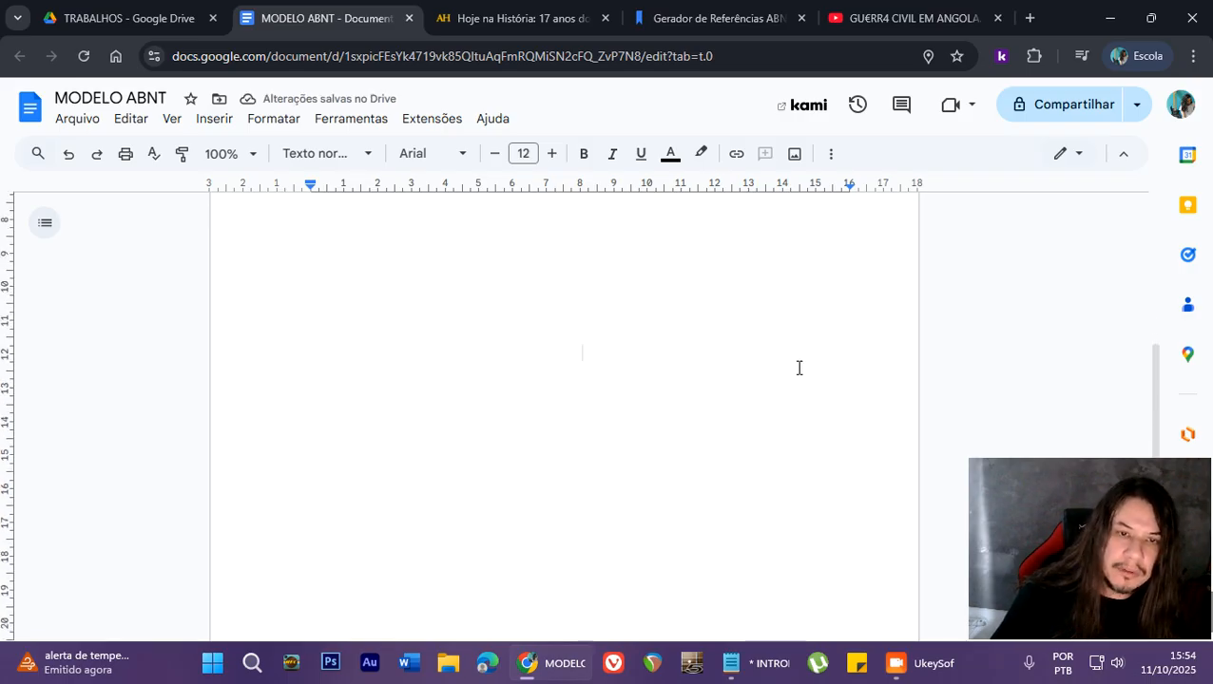
pyautogui.click(582, 158)
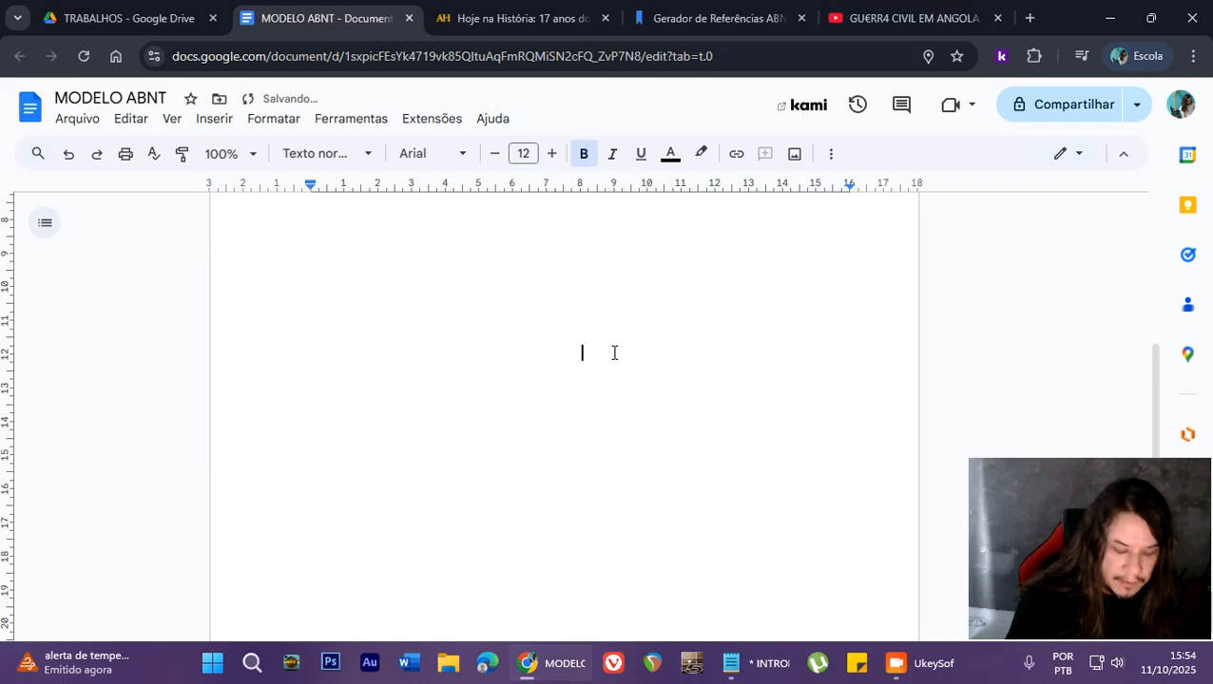
pyautogui.write('TRABALHO DE HISTÓRIA')
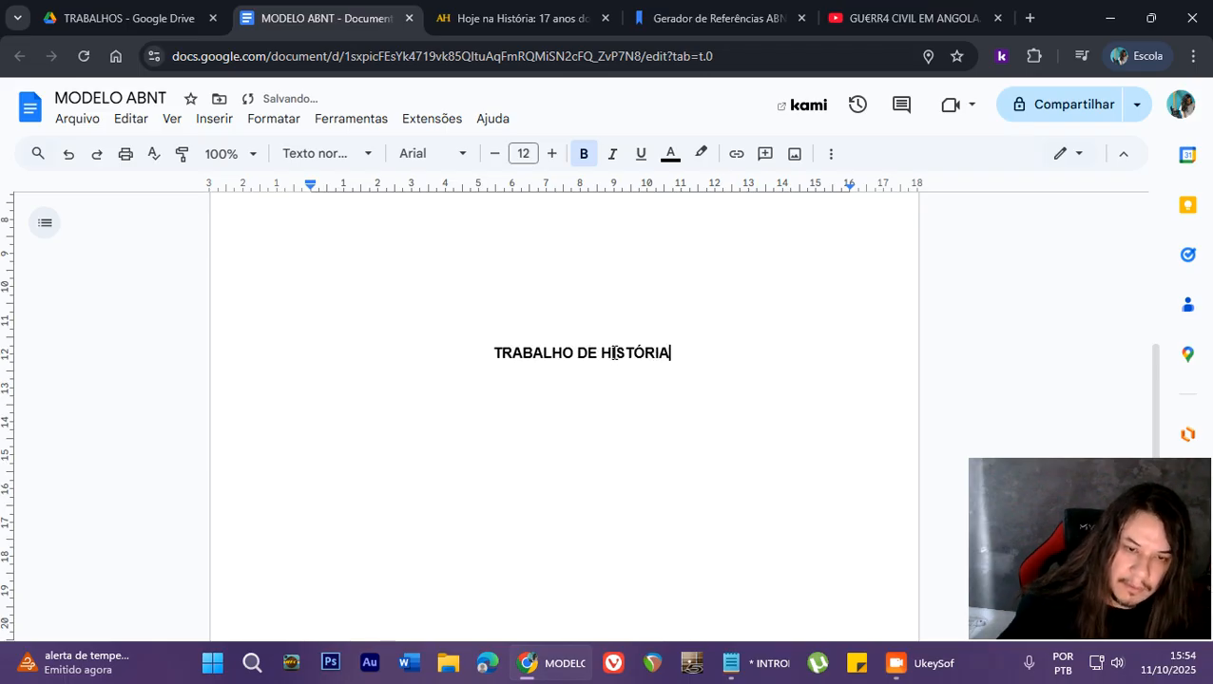
# - Add the subtitle GUERRA CIVIL ANGOLANA in regular, non-bold text on the line directly below TRABALHO DE HISTÓRIA
pyautogui.scroll(4, 598, 396)
pyautogui.scroll(-4, 599, 396)
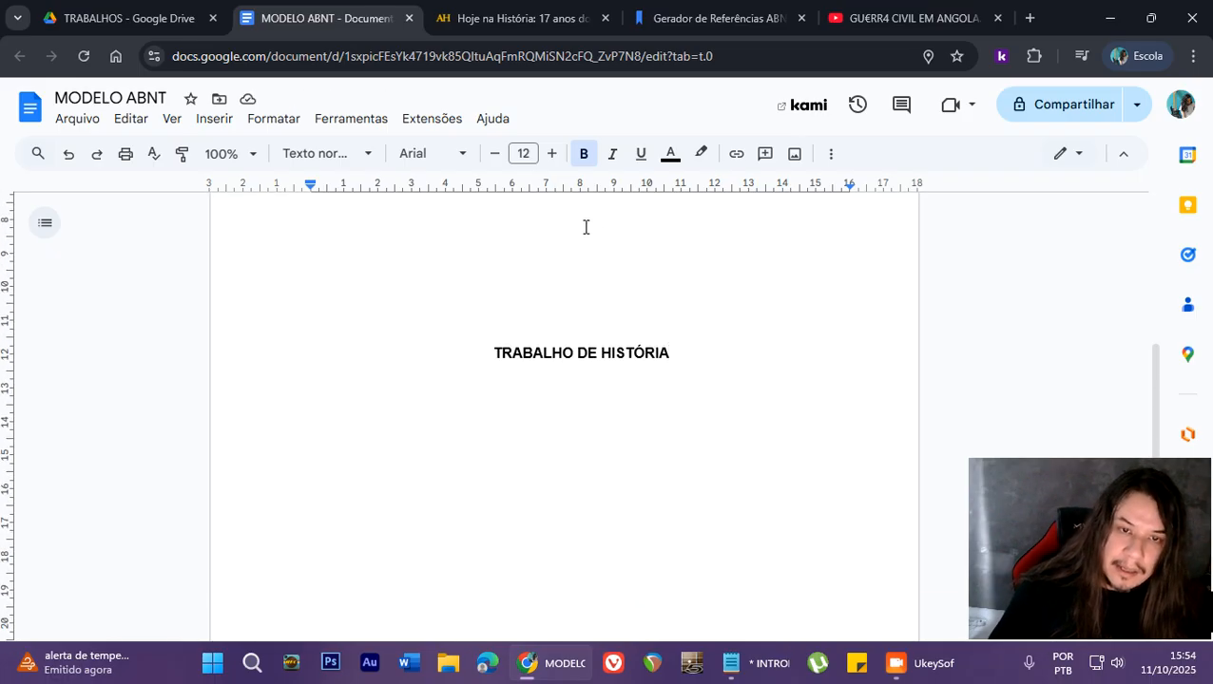
pyautogui.moveTo(481, 353); pyautogui.dragTo(680, 353)
pyautogui.click(680, 353)
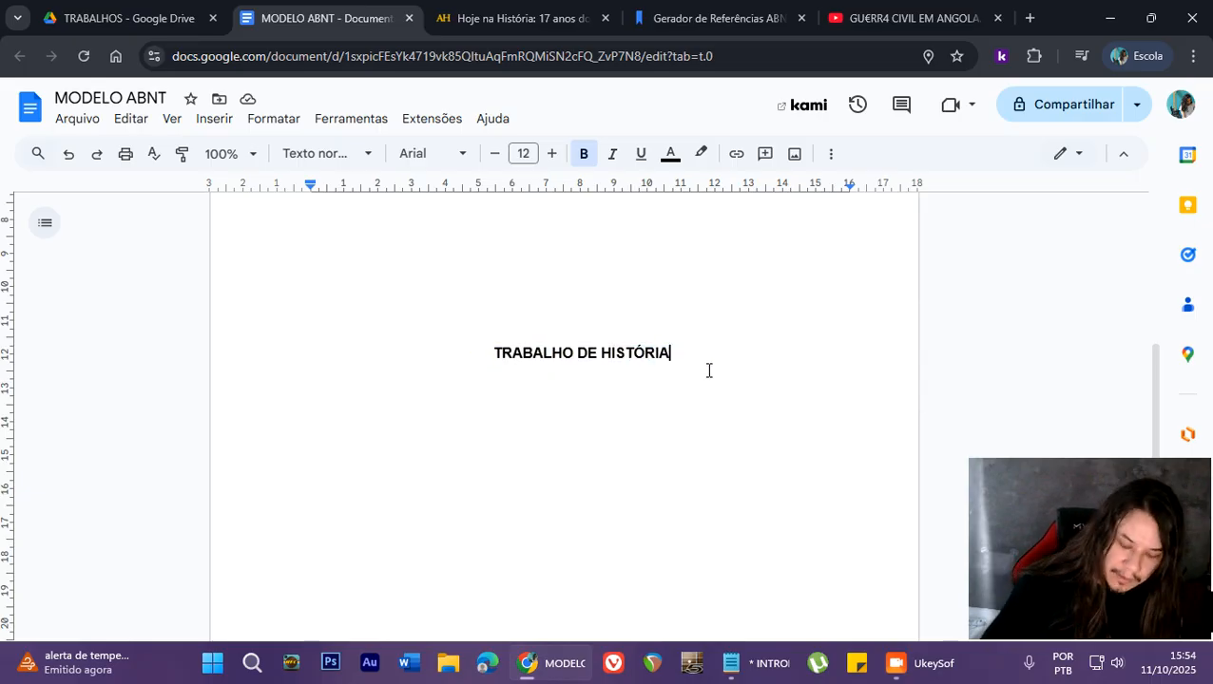
pyautogui.press('Return')
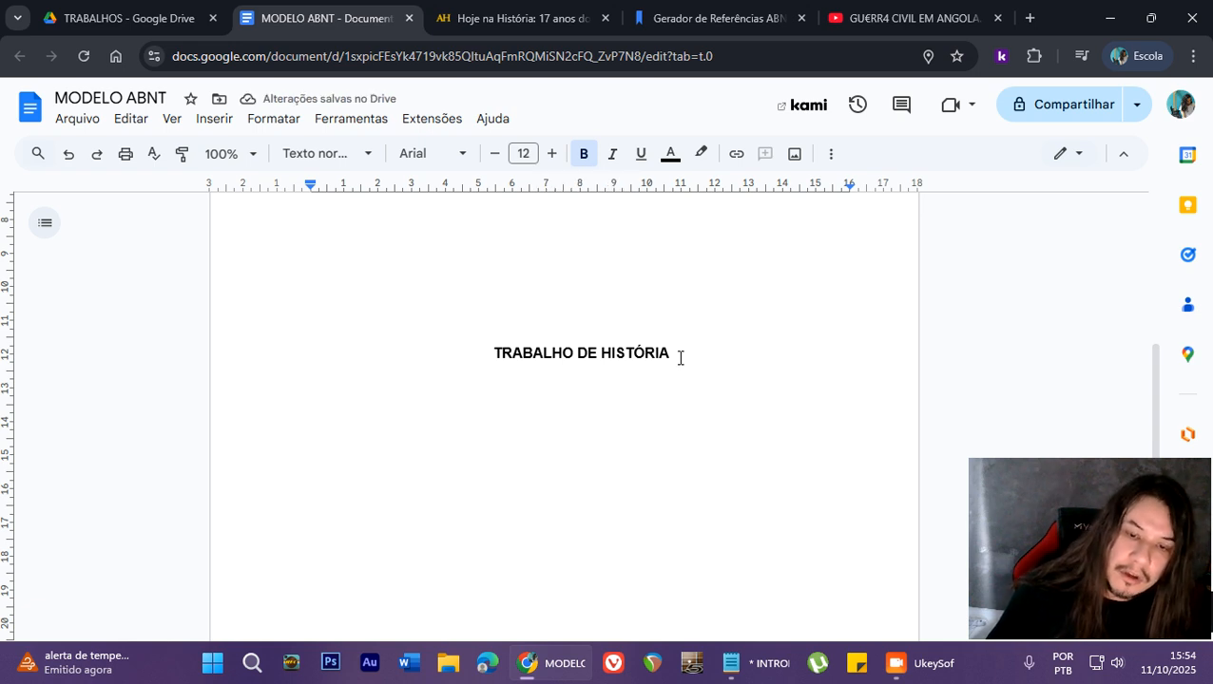
pyautogui.click(584, 155)
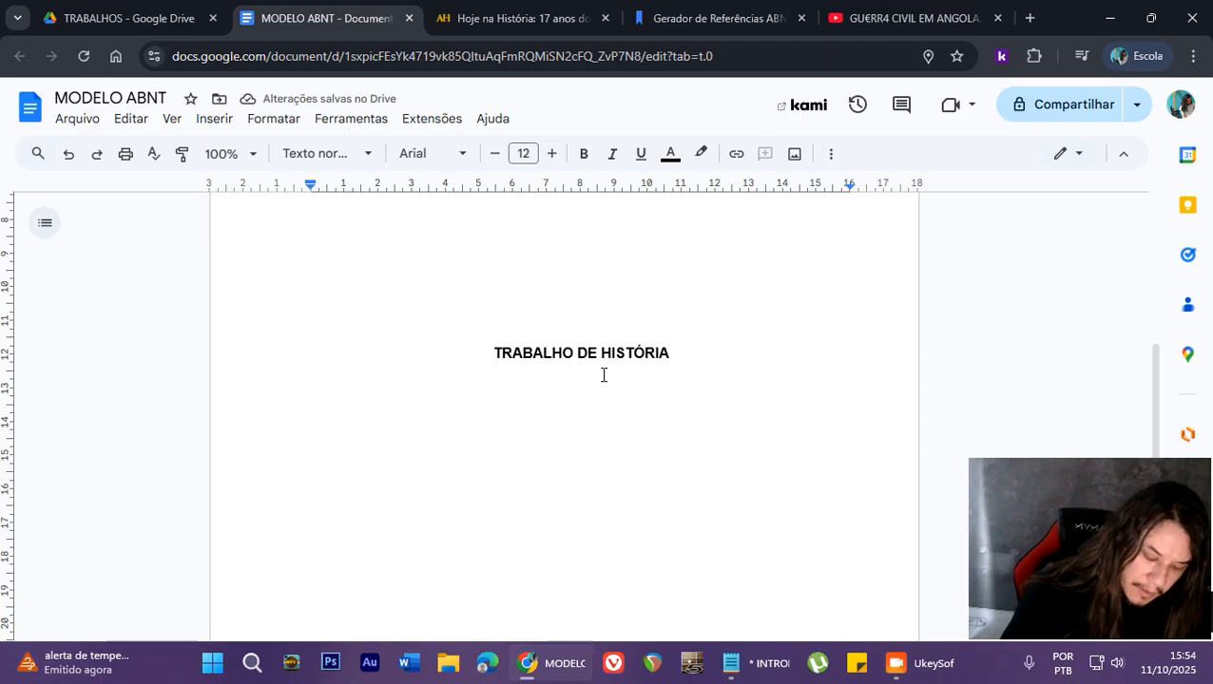
pyautogui.write('GUERRA ')
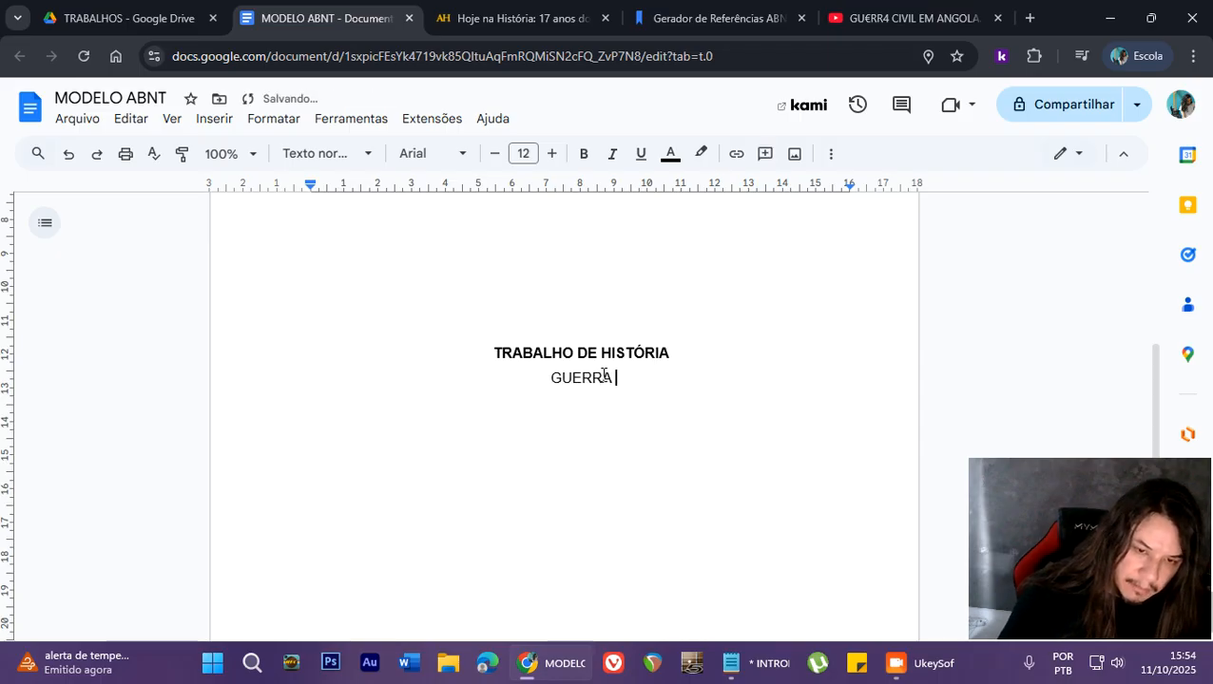
pyautogui.write('CIV')
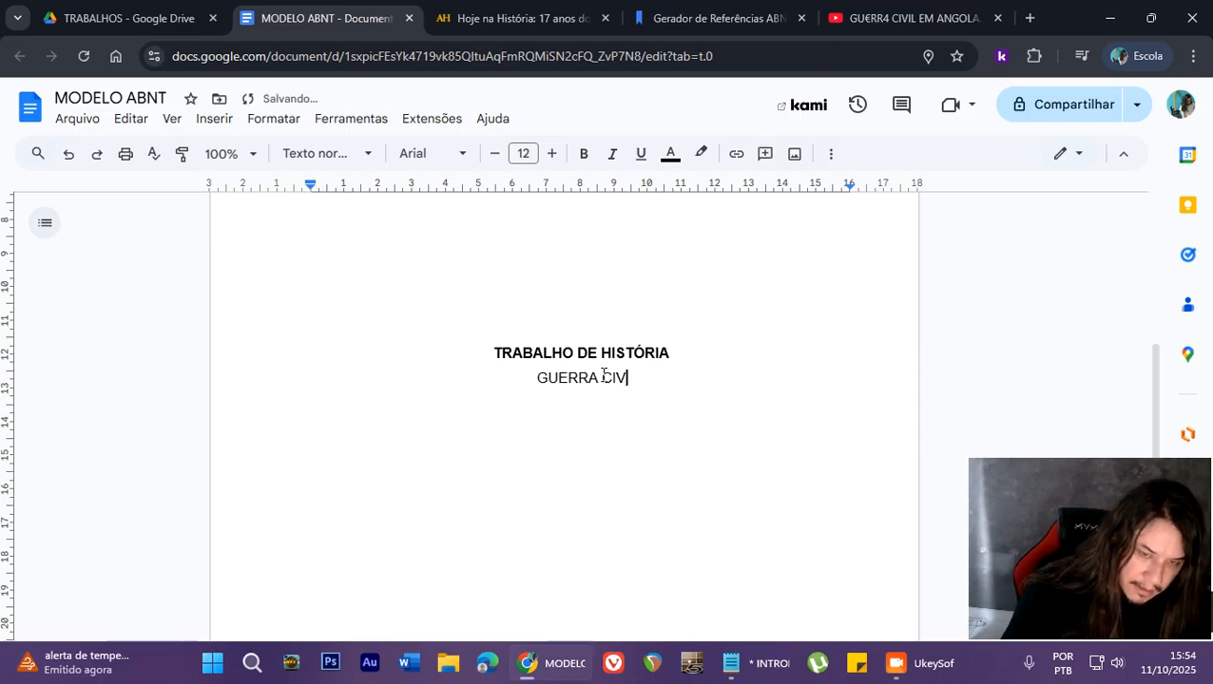
pyautogui.write('IL ANGOLANA')
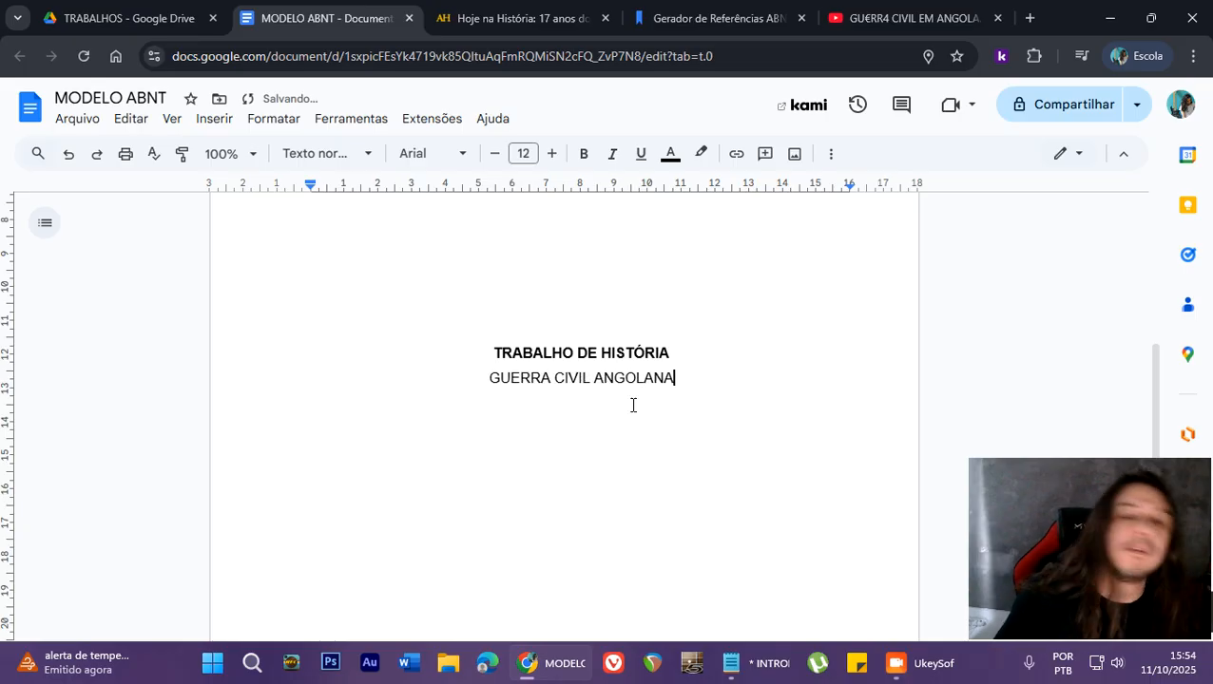
pyautogui.scroll(3, 593, 422)
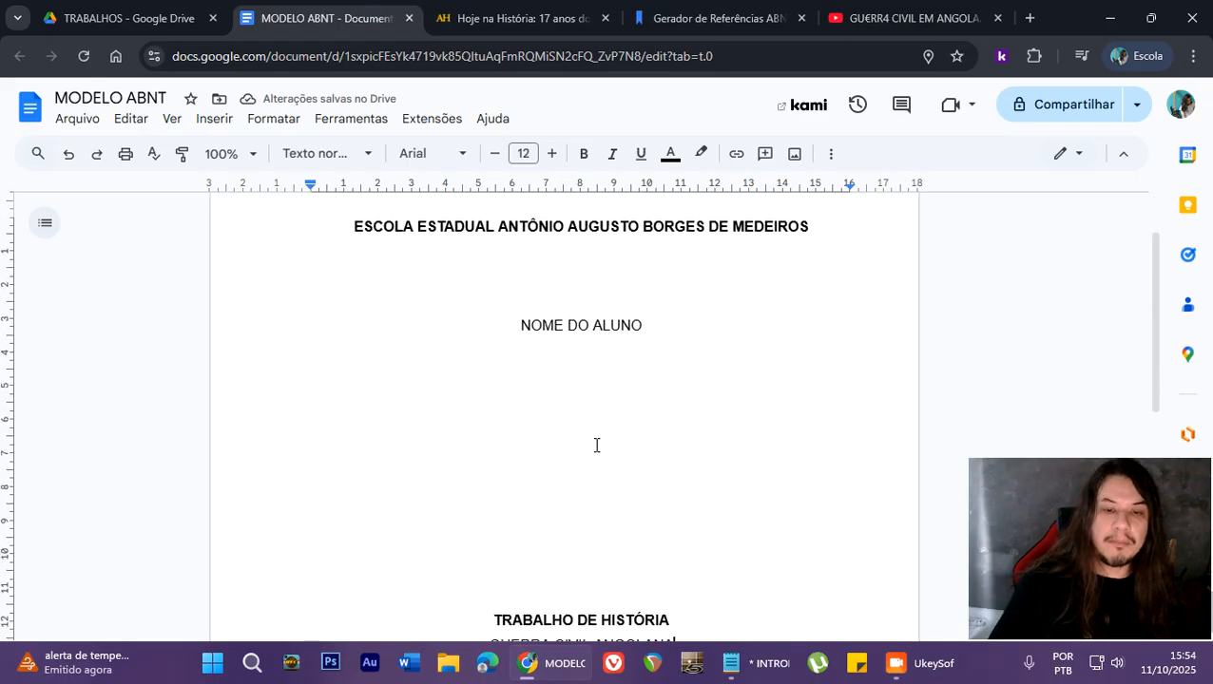
# - Add blank lines below GUERRA CIVIL ANGOLANA down to the second-to-last line of the cover page
pyautogui.scroll(-1, 597, 445)
pyautogui.scroll(-2, 597, 441)
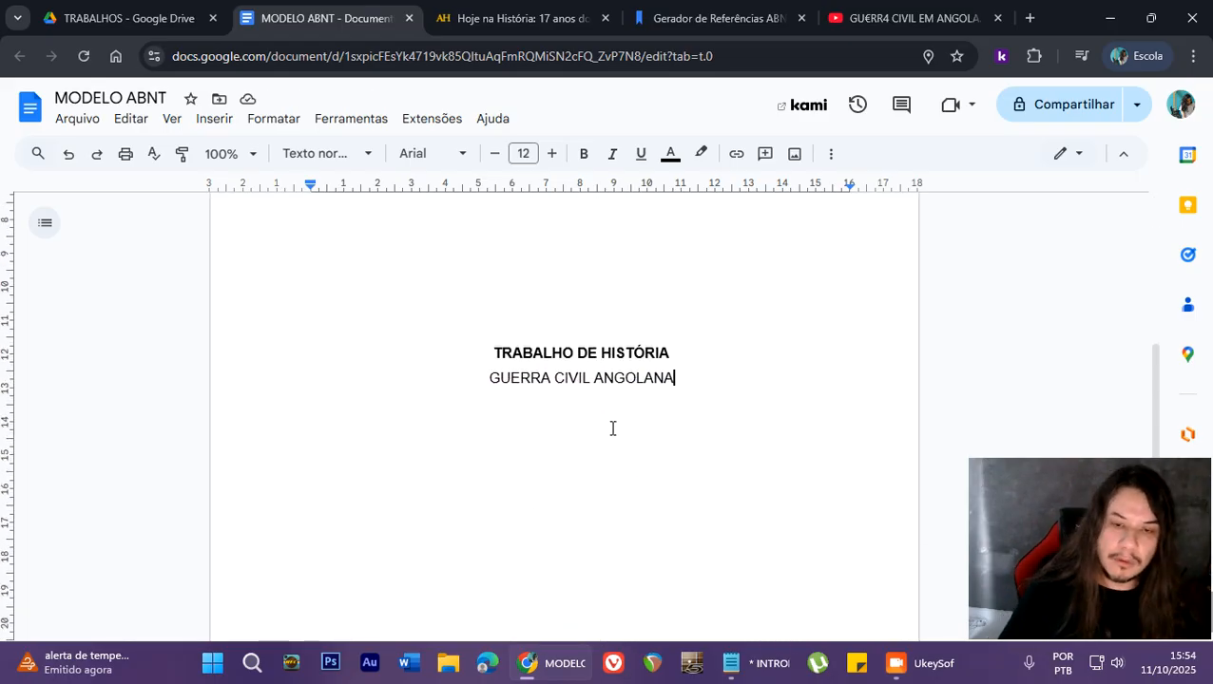
pyautogui.scroll(-1, 613, 428)
pyautogui.scroll(-1, 629, 427)
pyautogui.scroll(1, 629, 427)
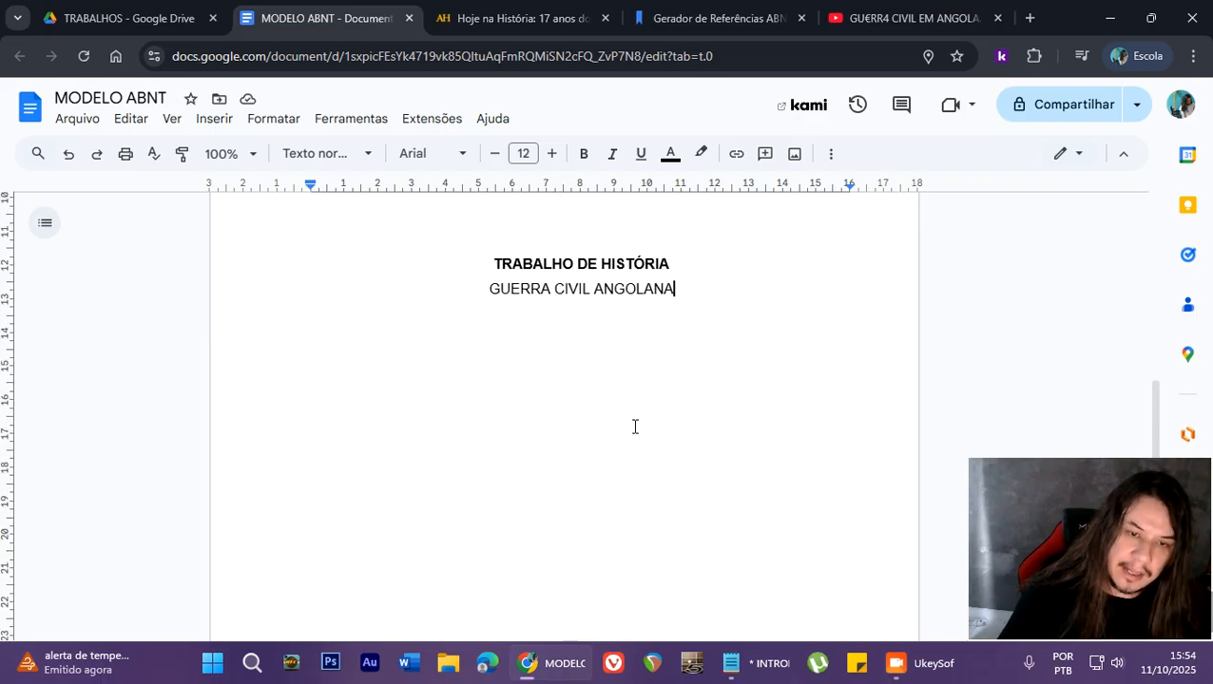
pyautogui.press('Return')
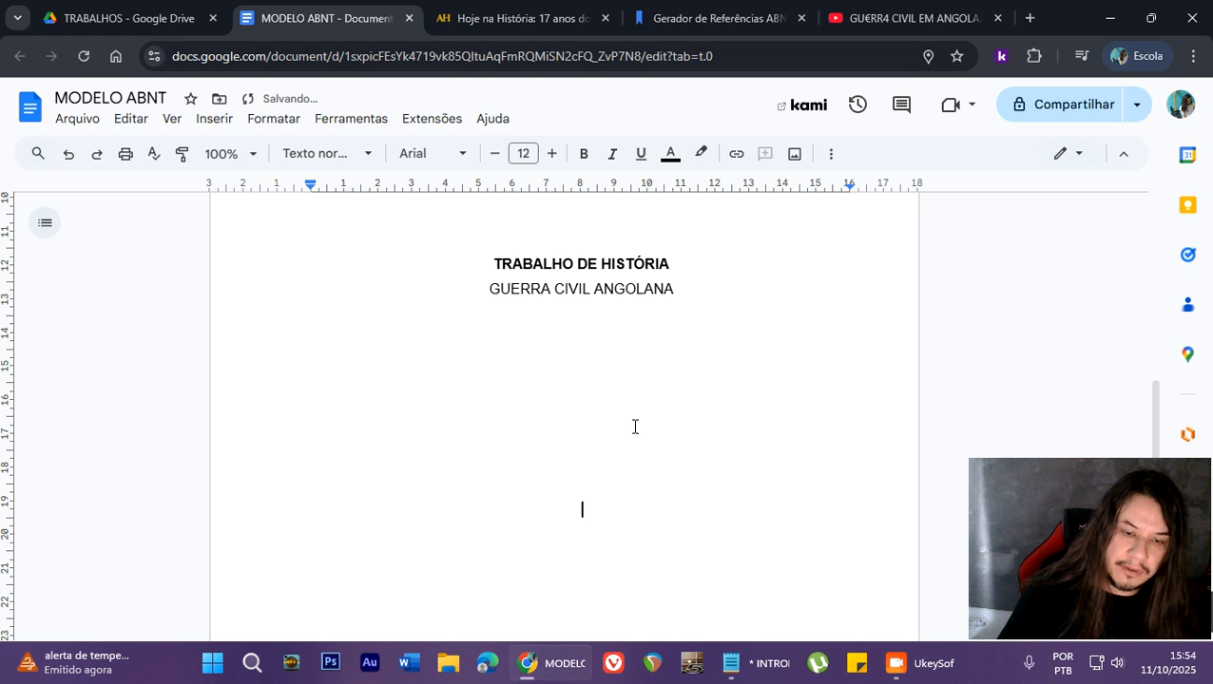
pyautogui.press('Return')
pyautogui.press('Return')
pyautogui.press('Return')
pyautogui.press('Return')
pyautogui.press('Return')
pyautogui.press('Return')
pyautogui.press('Return')
pyautogui.press('Return')
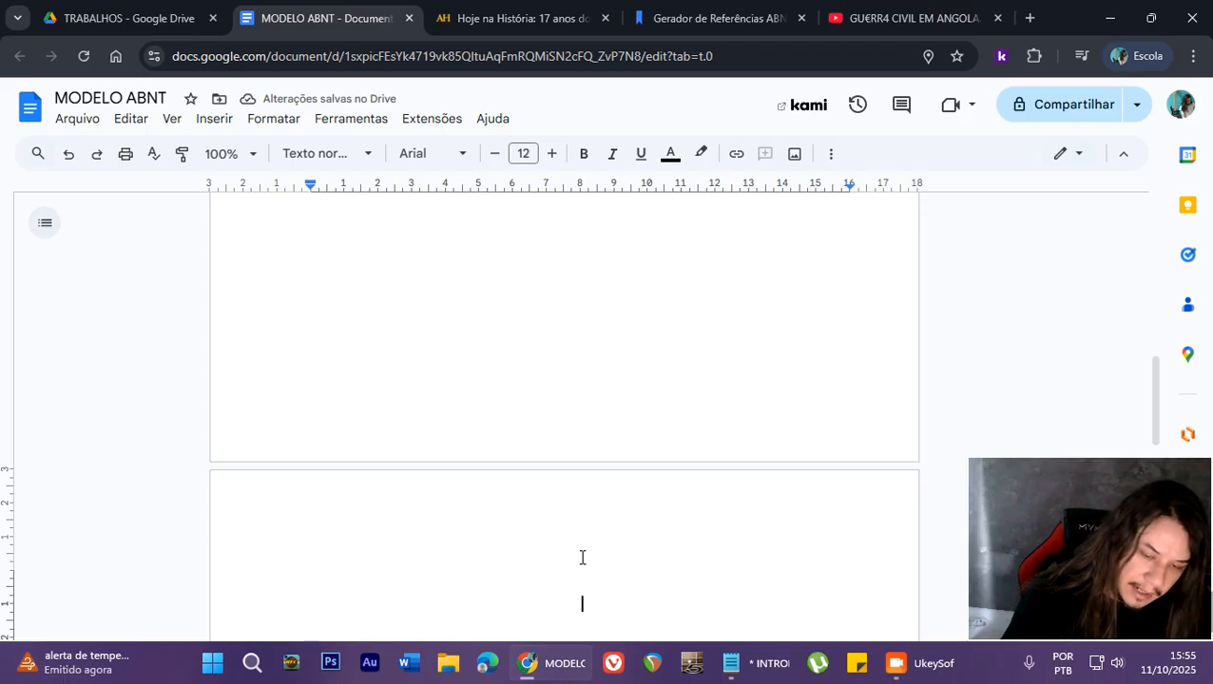
pyautogui.hotkey('ctrl', 'l')
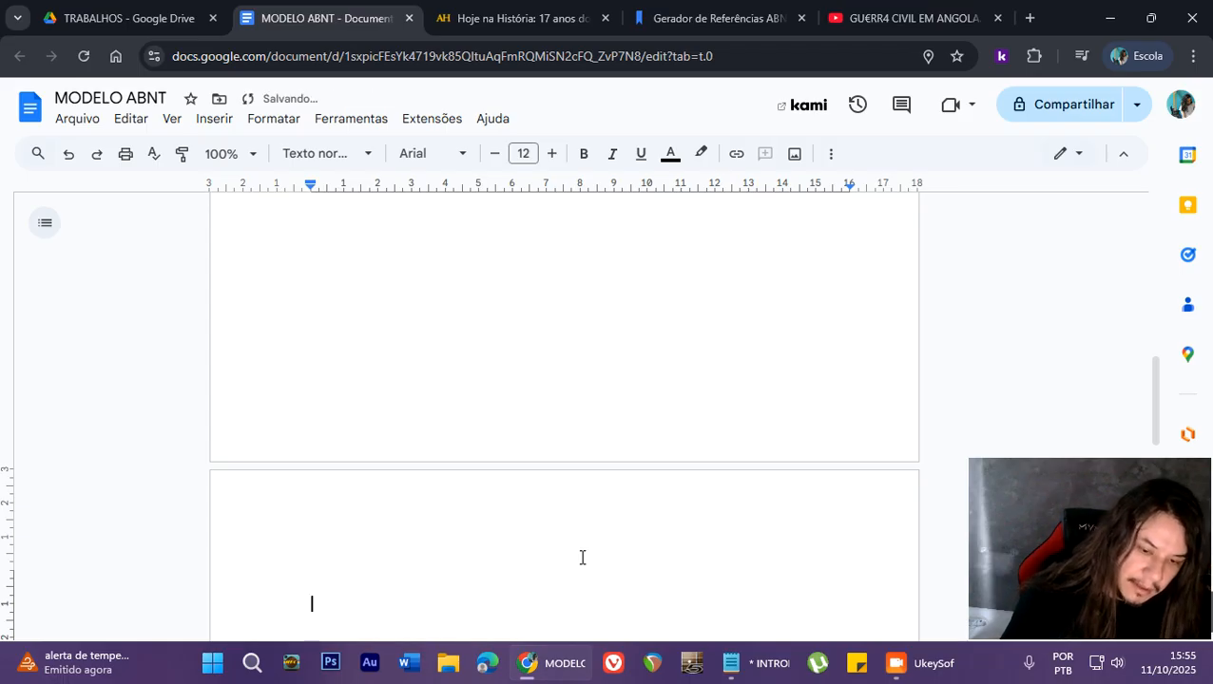
pyautogui.press('BackSpace')
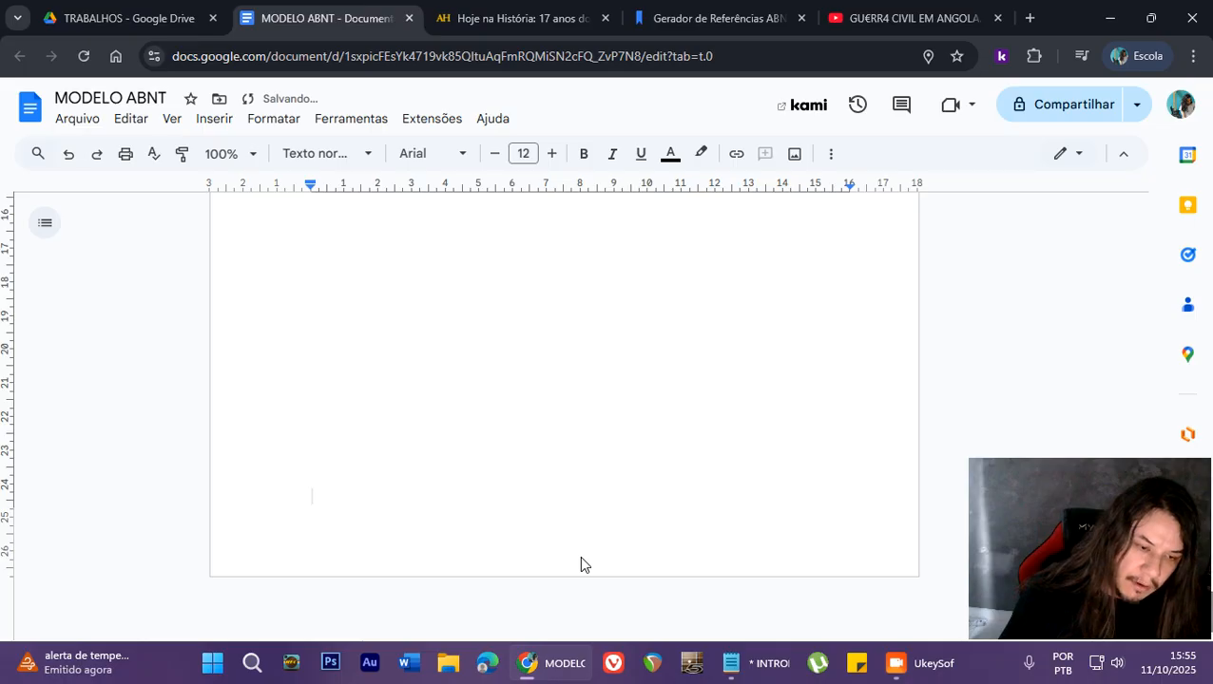
pyautogui.press('Return')
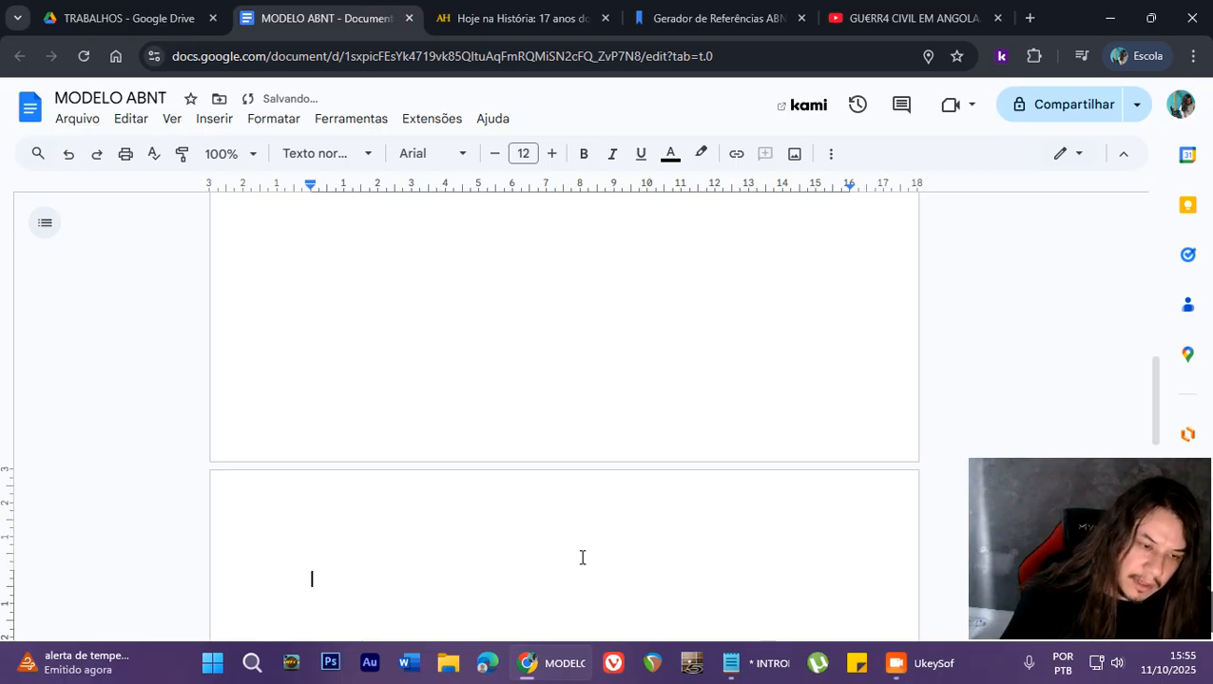
pyautogui.press('BackSpace')
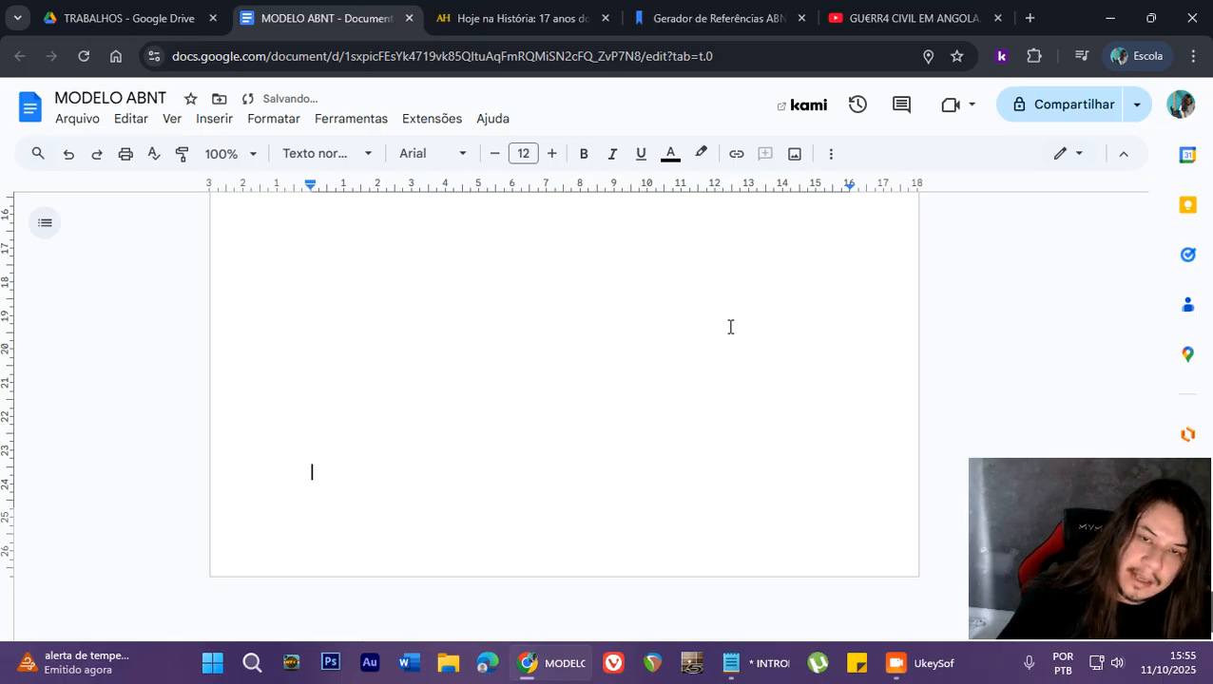
# - Centre the empty second-to-last line of the cover page
pyautogui.click(834, 154)
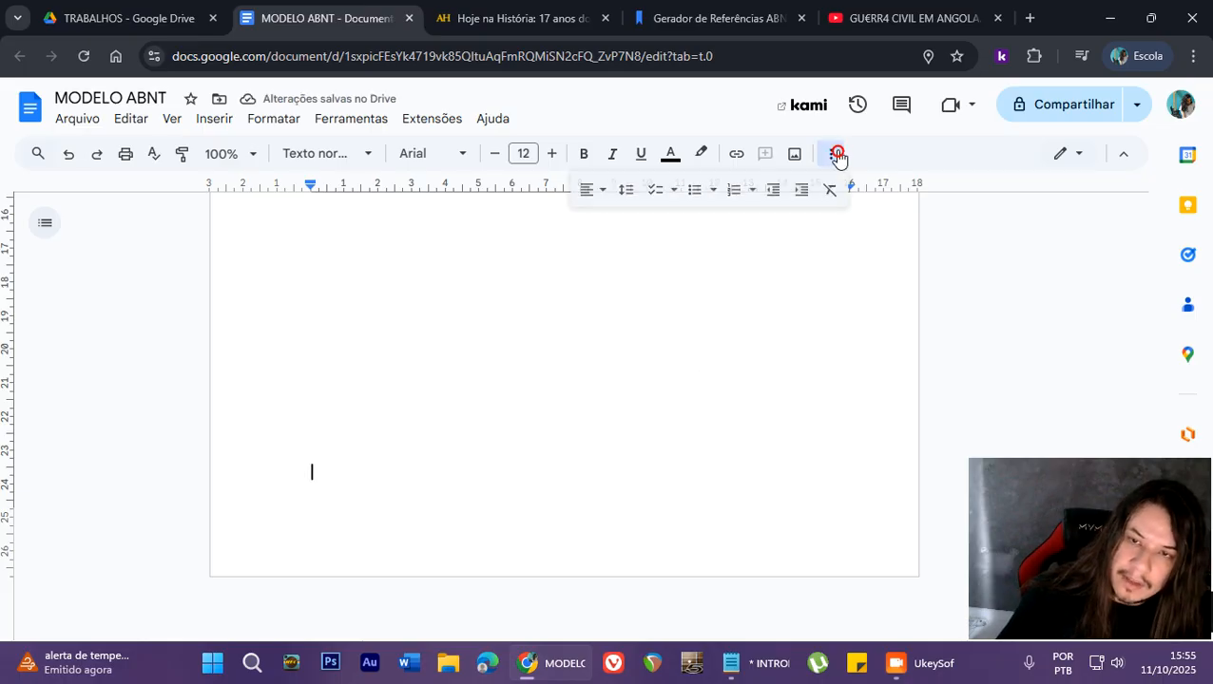
pyautogui.click(604, 190)
pyautogui.click(622, 220)
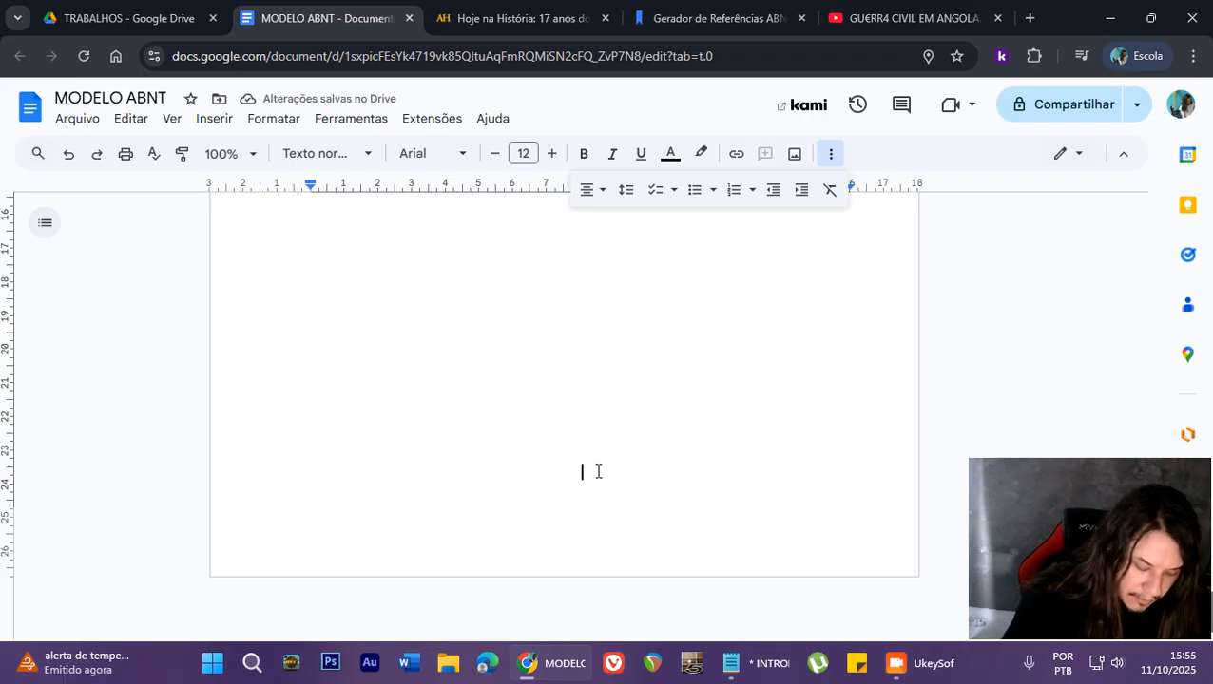
pyautogui.write('NO')
pyautogui.press('BackSpace')
pyautogui.press('BackSpace')
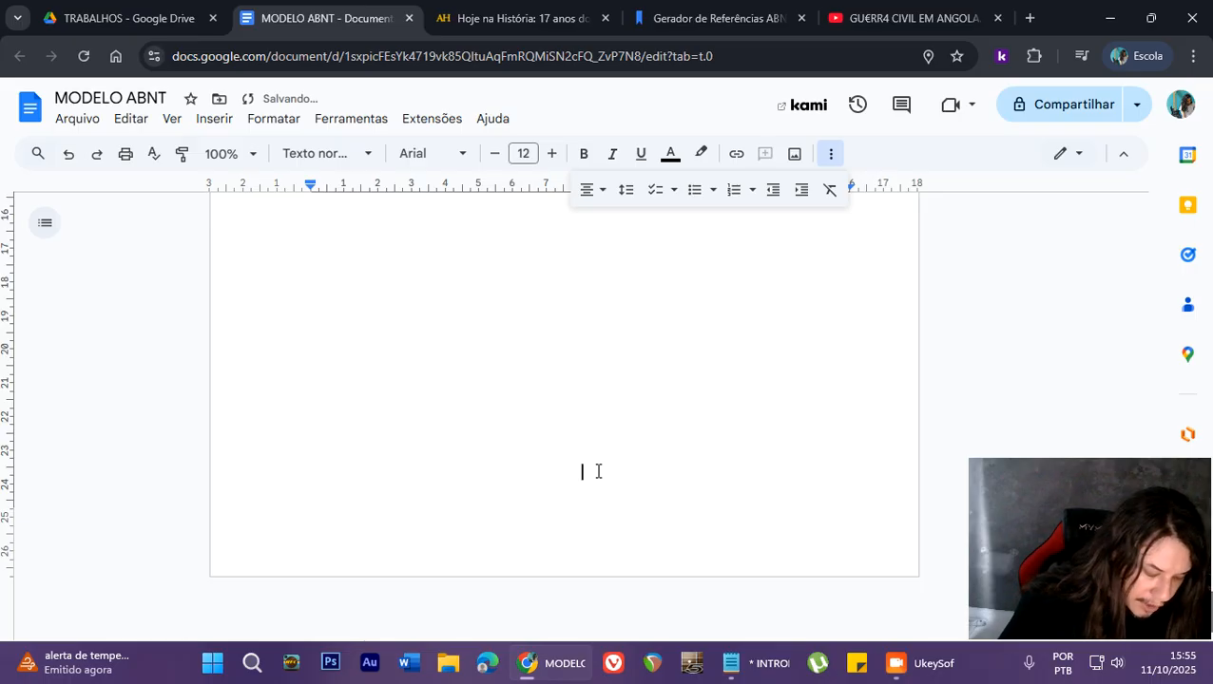
# - Add the city Novo Hamburgo in bold with the year 2025 on the line below, closing the cover page
pyautogui.click(583, 154)
pyautogui.write('No')
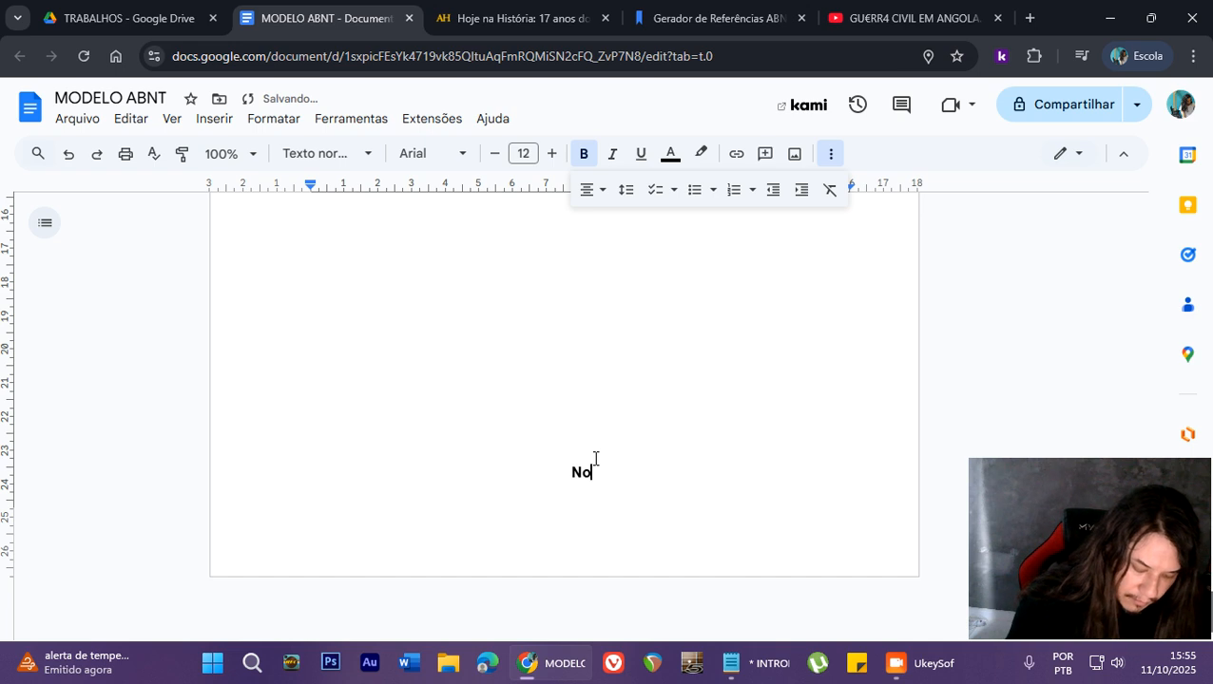
pyautogui.write('vo Hamburgo')
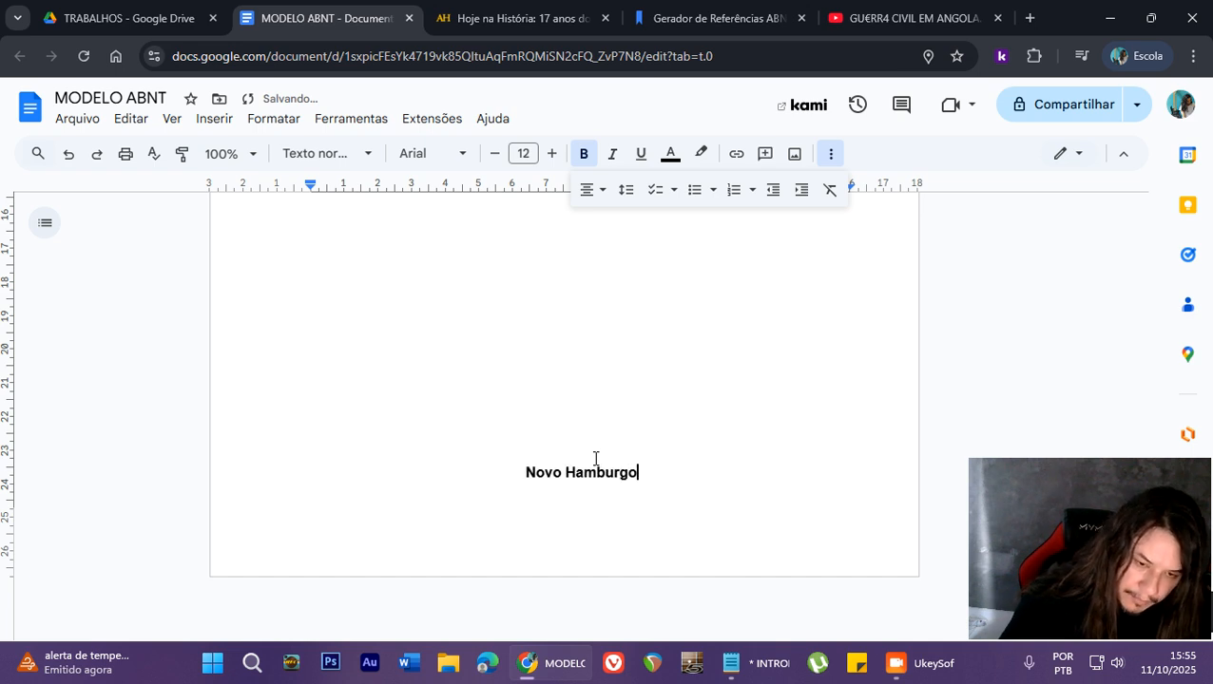
pyautogui.press('Return')
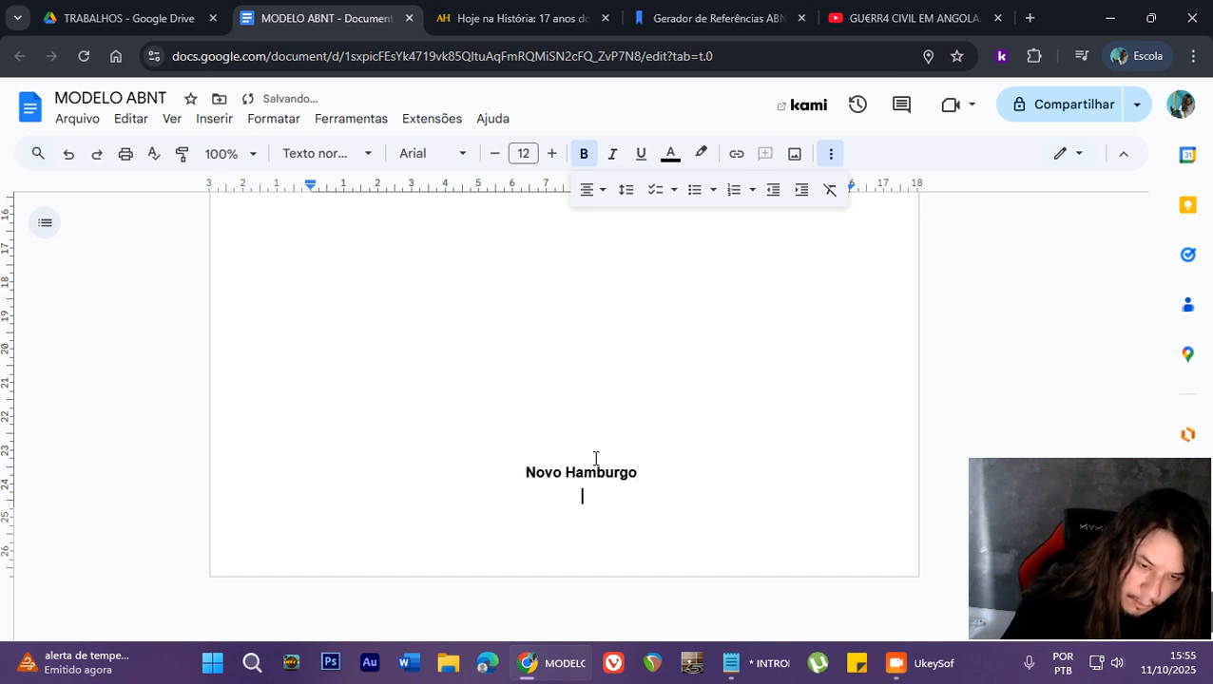
pyautogui.write('2025')
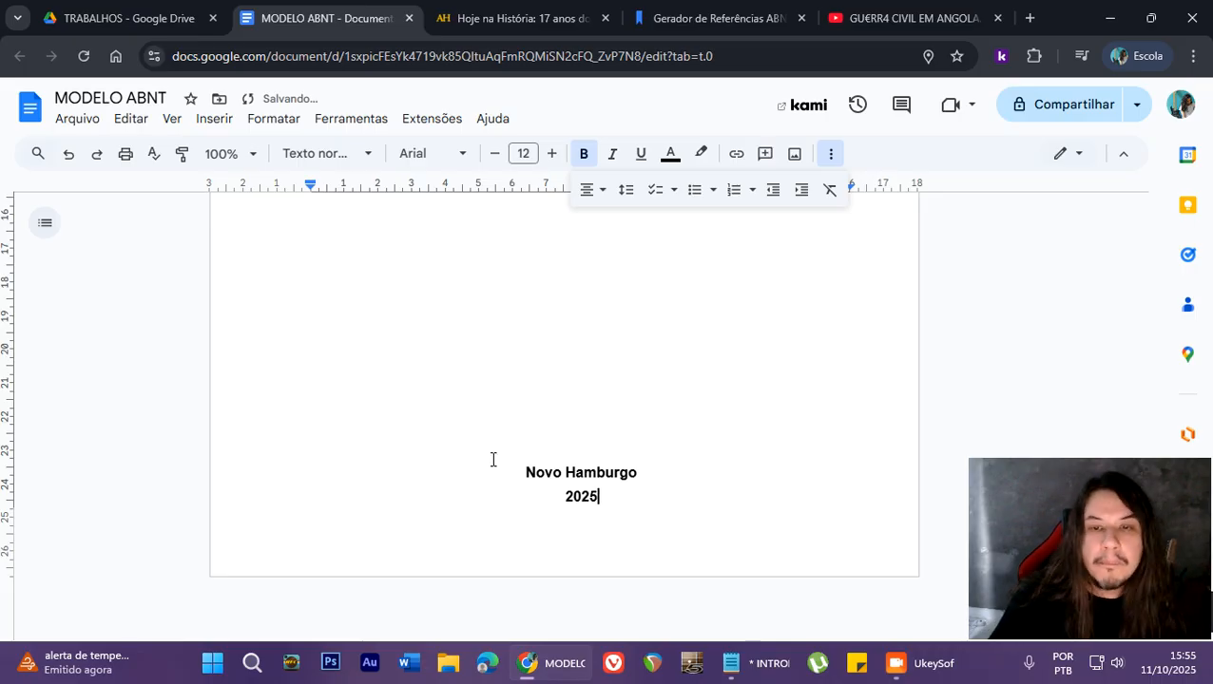
# - Zoom the browser page out to check the cover page layout, and restore the zoom to 100%
pyautogui.scroll(5, 492, 460)
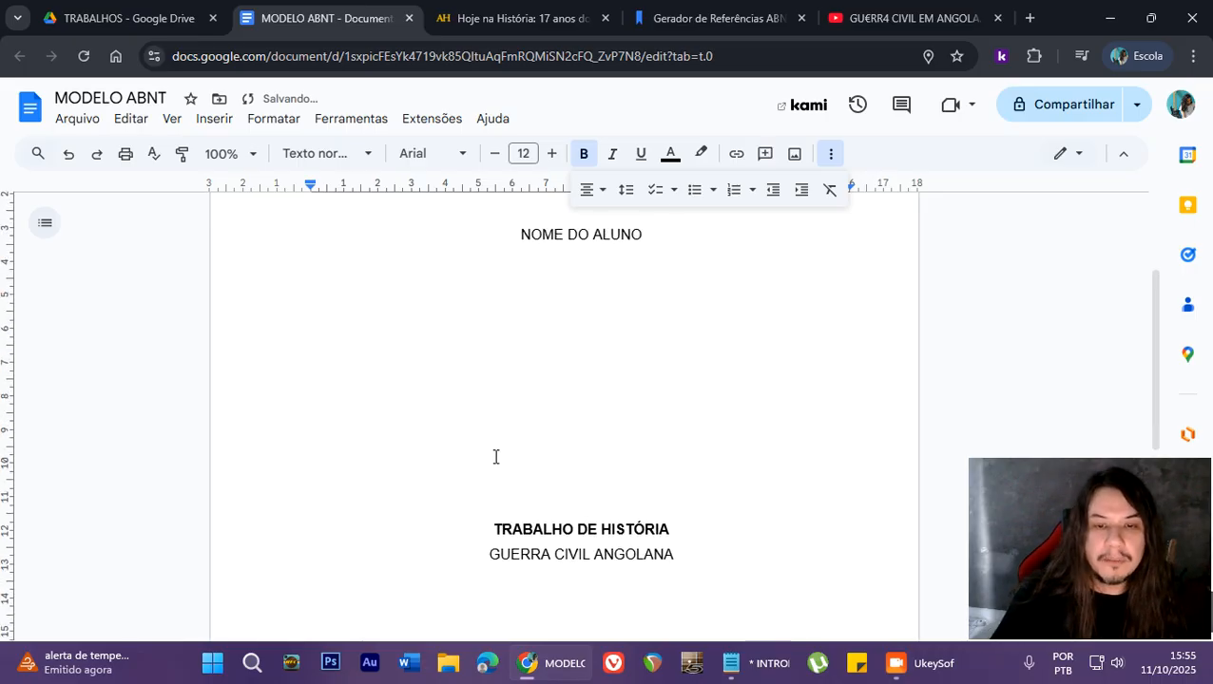
pyautogui.scroll(-3, 493, 461)
pyautogui.click(1192, 56)
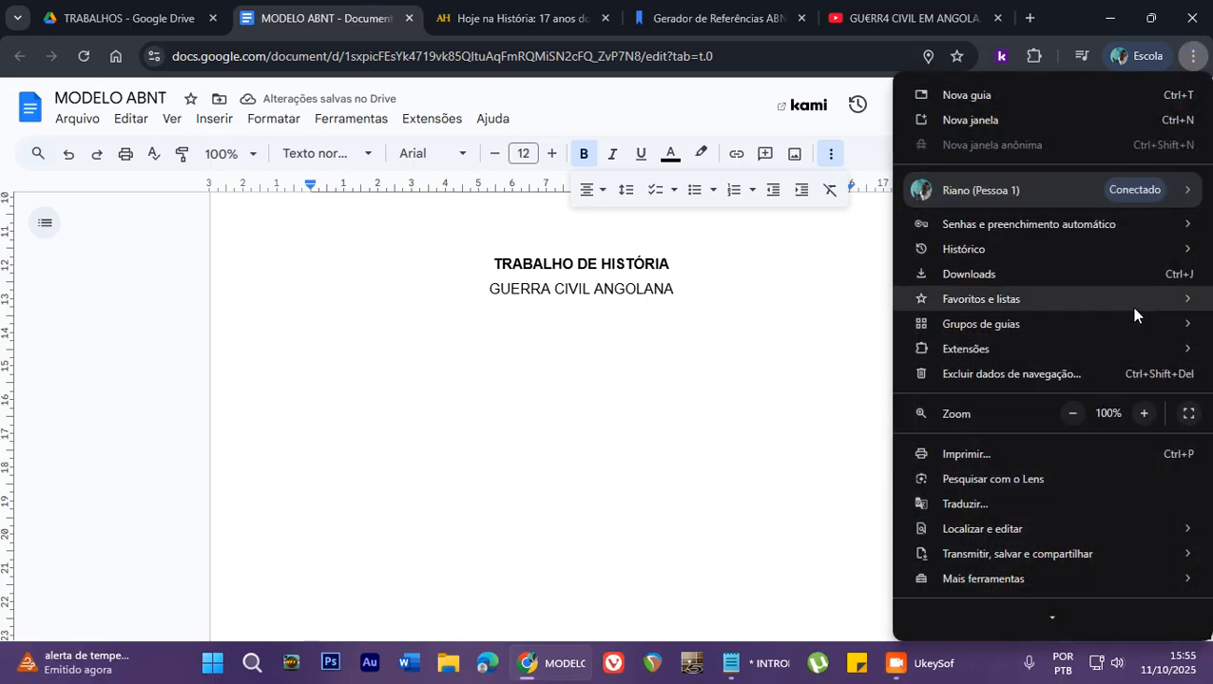
pyautogui.click(1072, 414)
pyautogui.click(1071, 413)
pyautogui.click(819, 296)
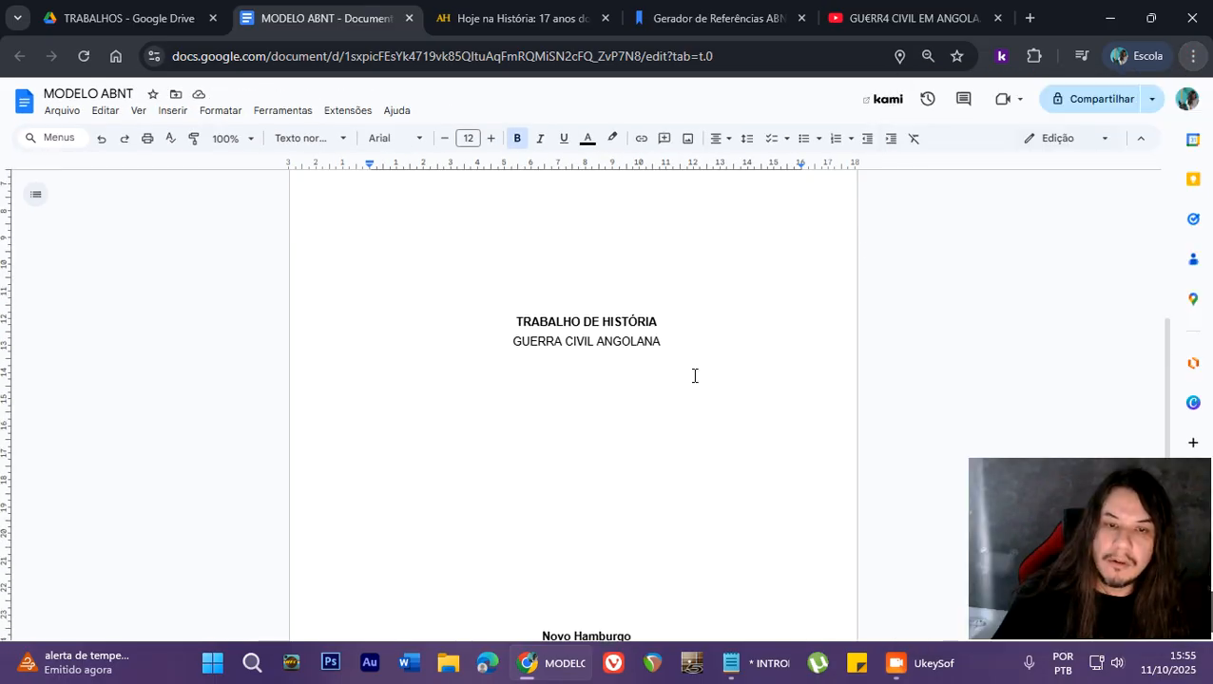
pyautogui.scroll(3, 693, 376)
pyautogui.scroll(-4, 815, 273)
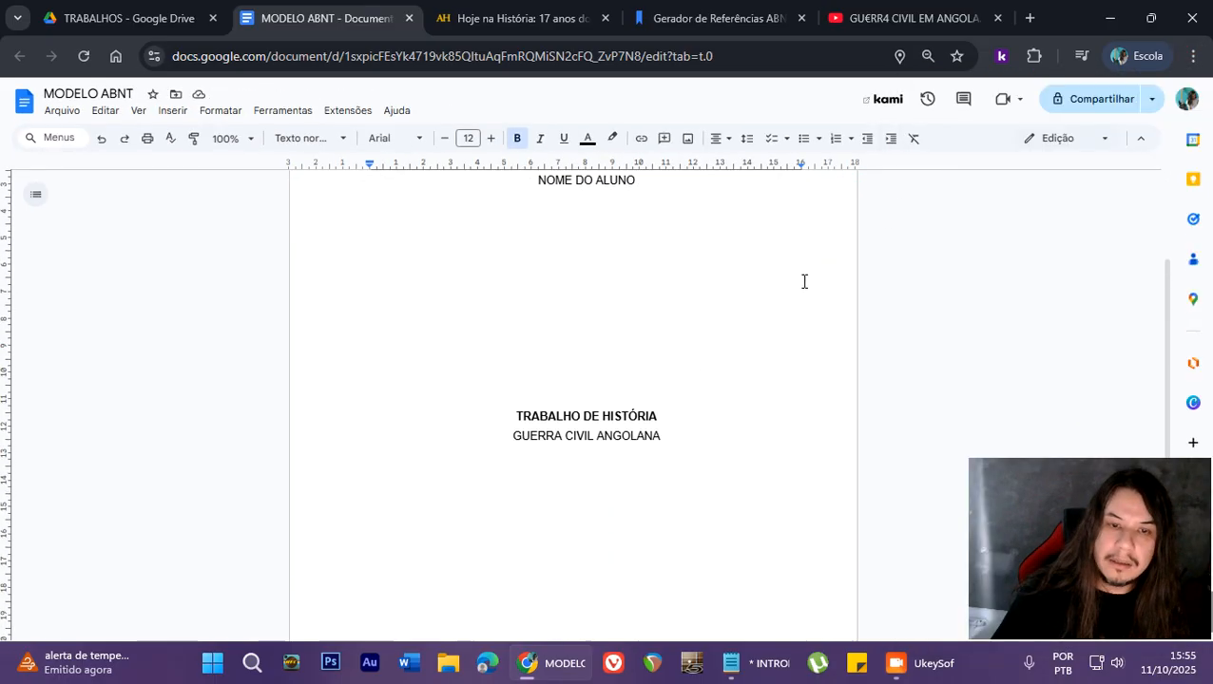
pyautogui.scroll(4, 759, 325)
pyautogui.scroll(-4, 758, 325)
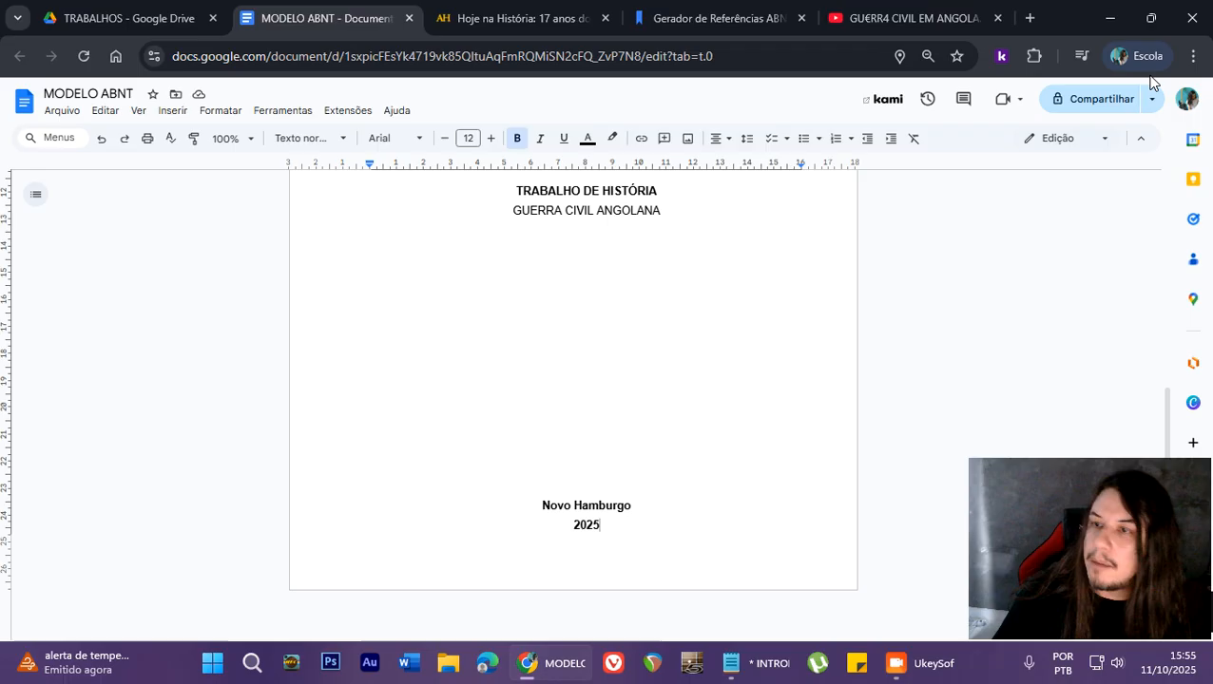
pyautogui.click(1194, 55)
pyautogui.click(1148, 414)
pyautogui.click(1147, 414)
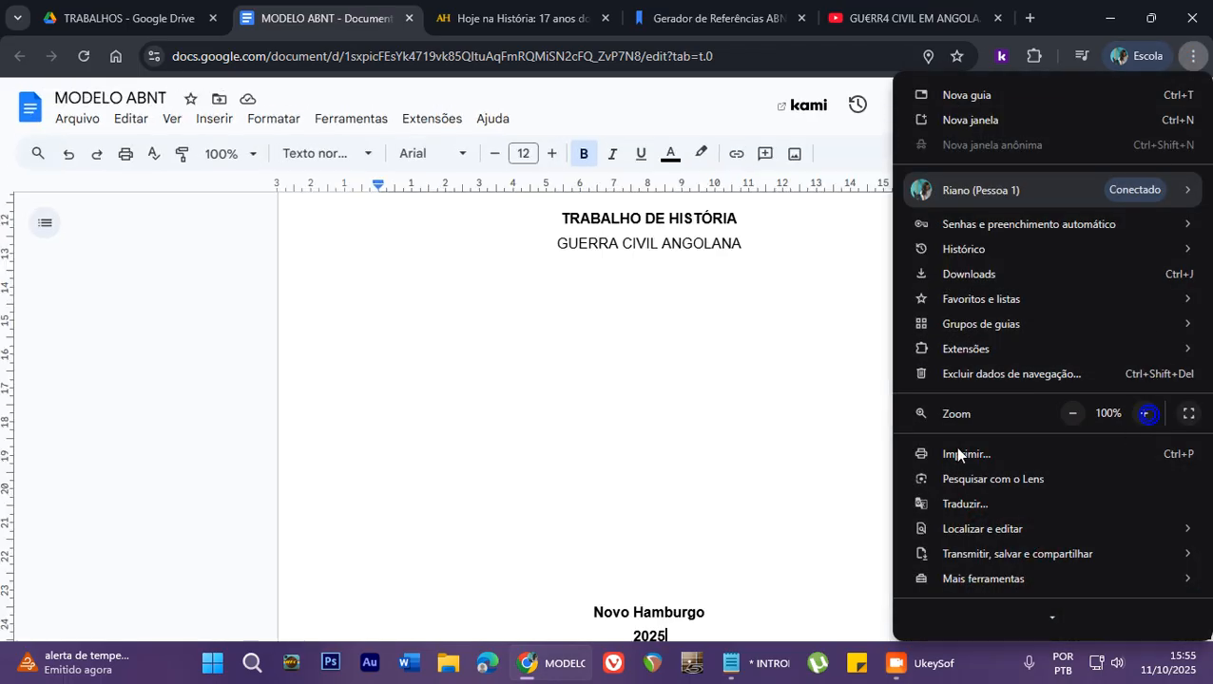
pyautogui.click(693, 479)
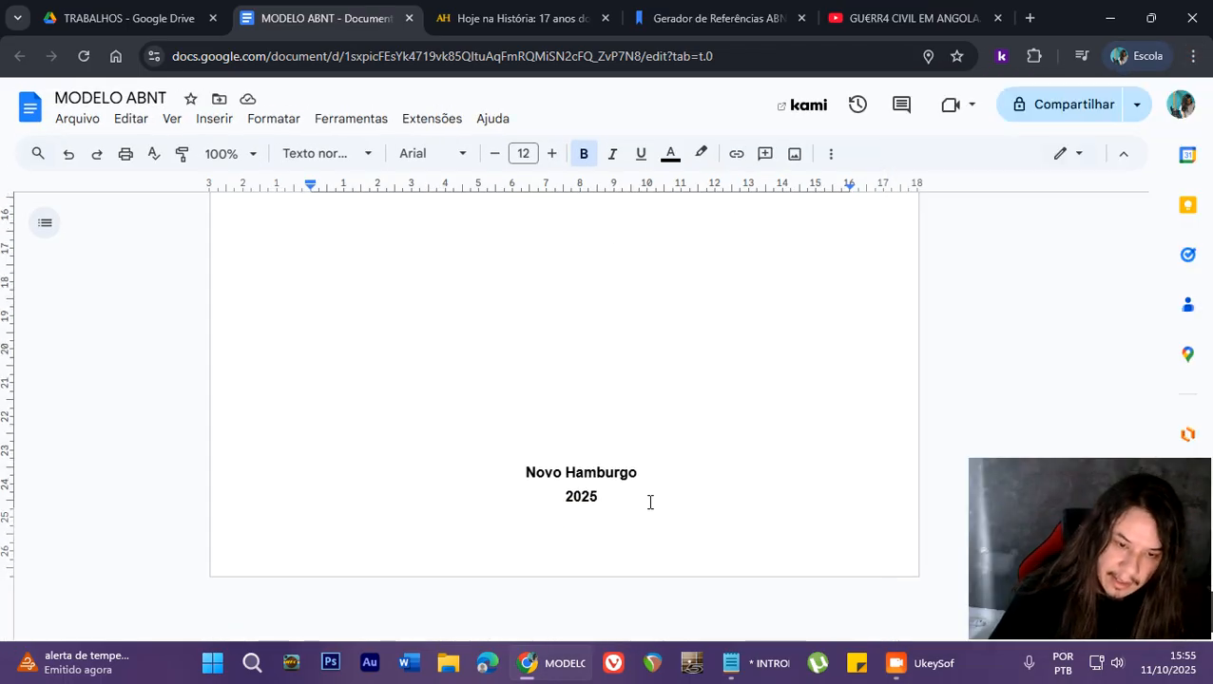
# - Insert a page break after 2025 and left-align the first line of the new page
pyautogui.hotkey('ctrl', 'Return')
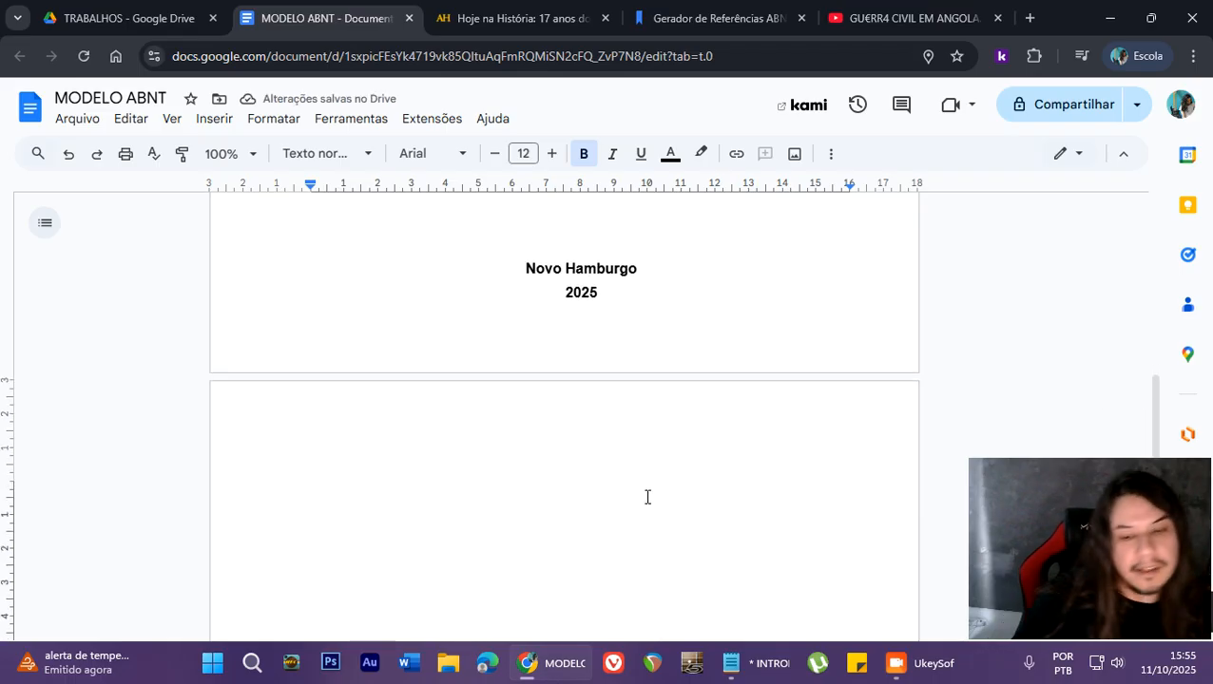
pyautogui.hotkey('ctrl', 'shift', 'l')
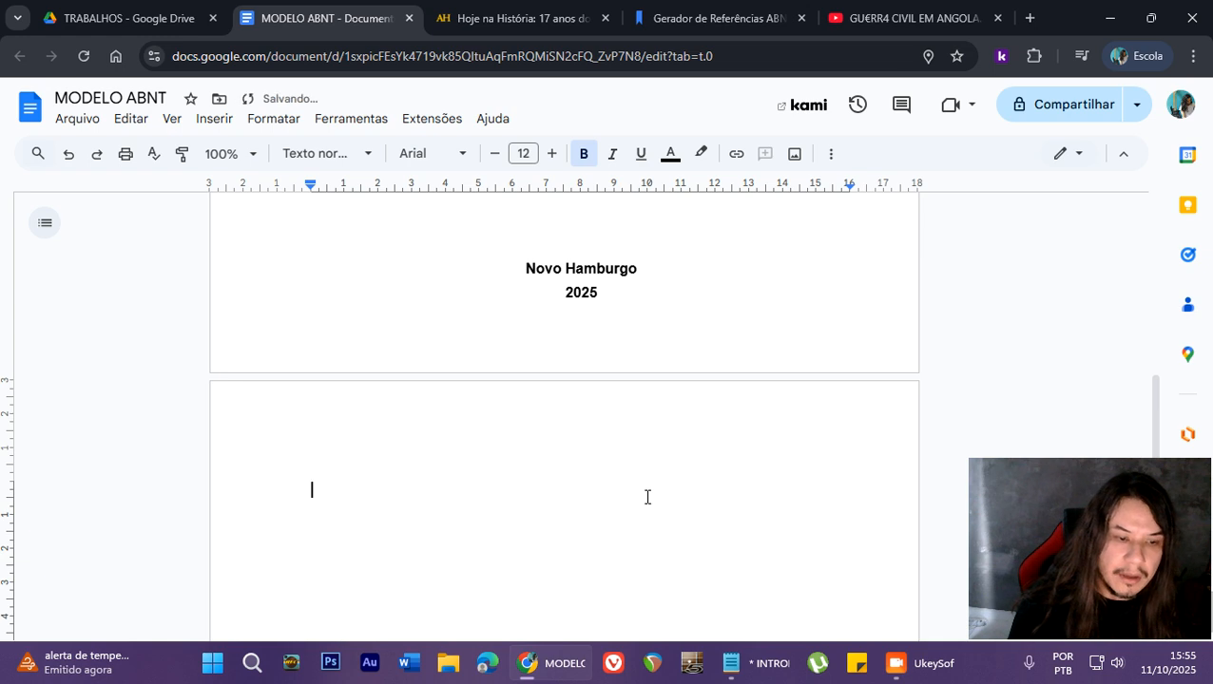
pyautogui.scroll(-1, 628, 490)
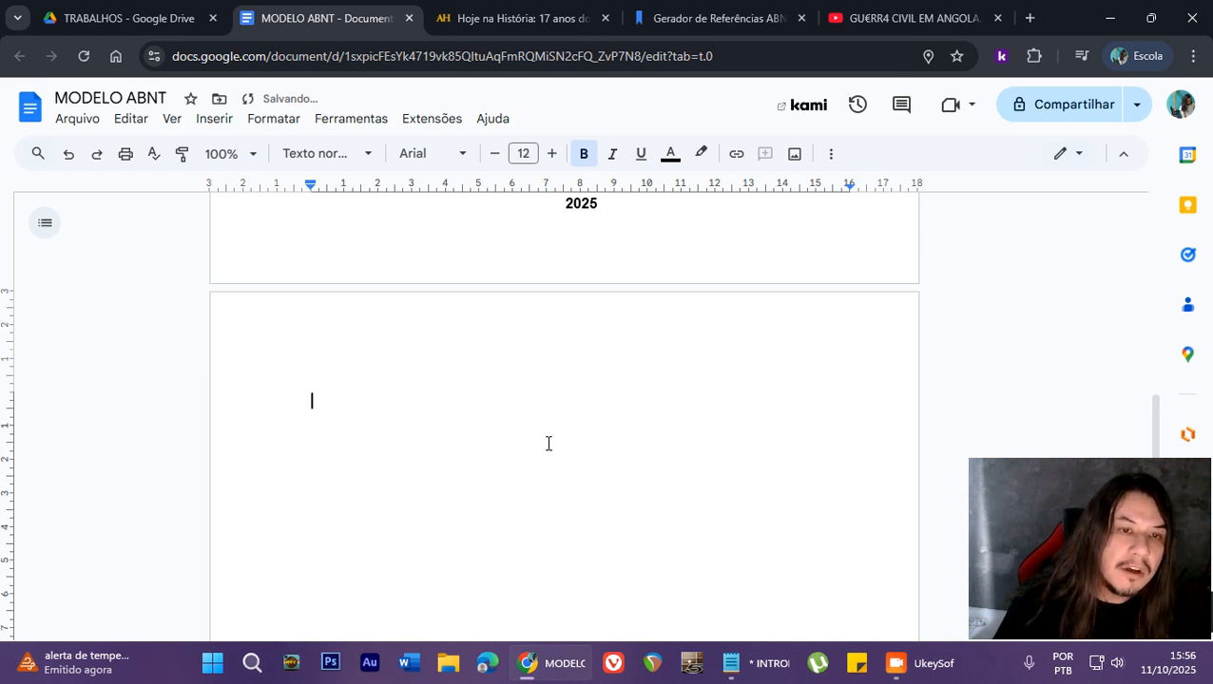
# - Review the finished cover page from its upper lines down to the start of the blank second page
pyautogui.scroll(6, 517, 436)
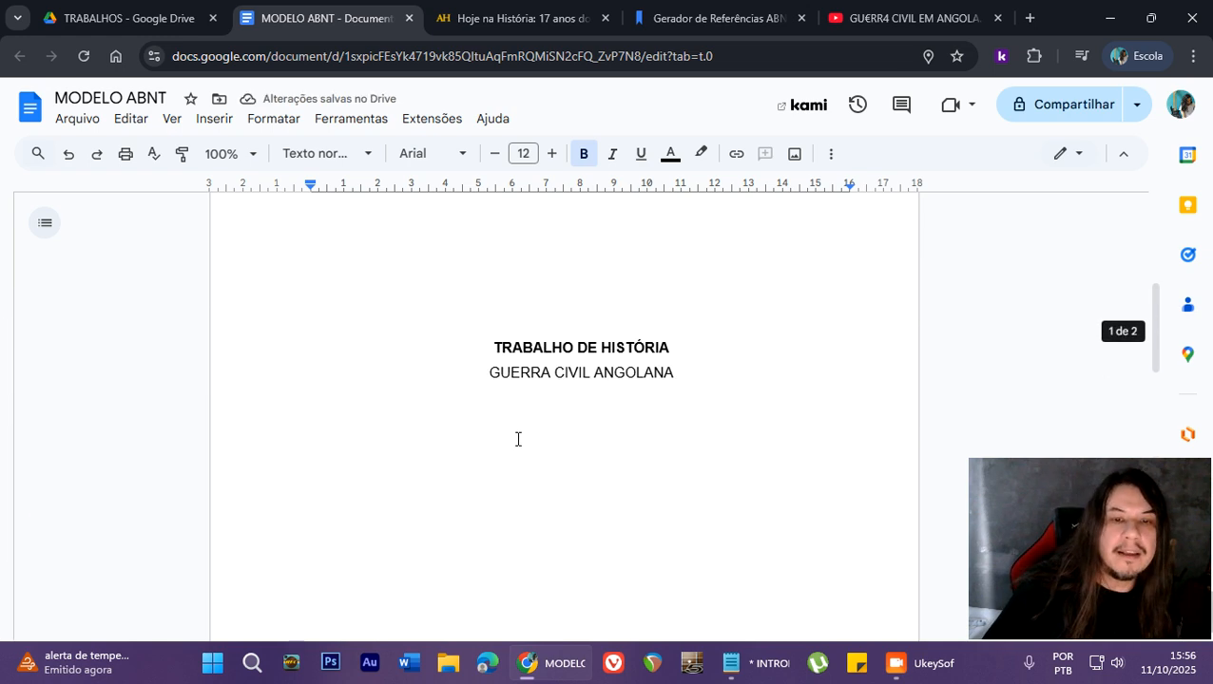
pyautogui.scroll(-4, 517, 439)
pyautogui.scroll(6, 517, 438)
pyautogui.scroll(2, 518, 438)
pyautogui.scroll(-2, 509, 396)
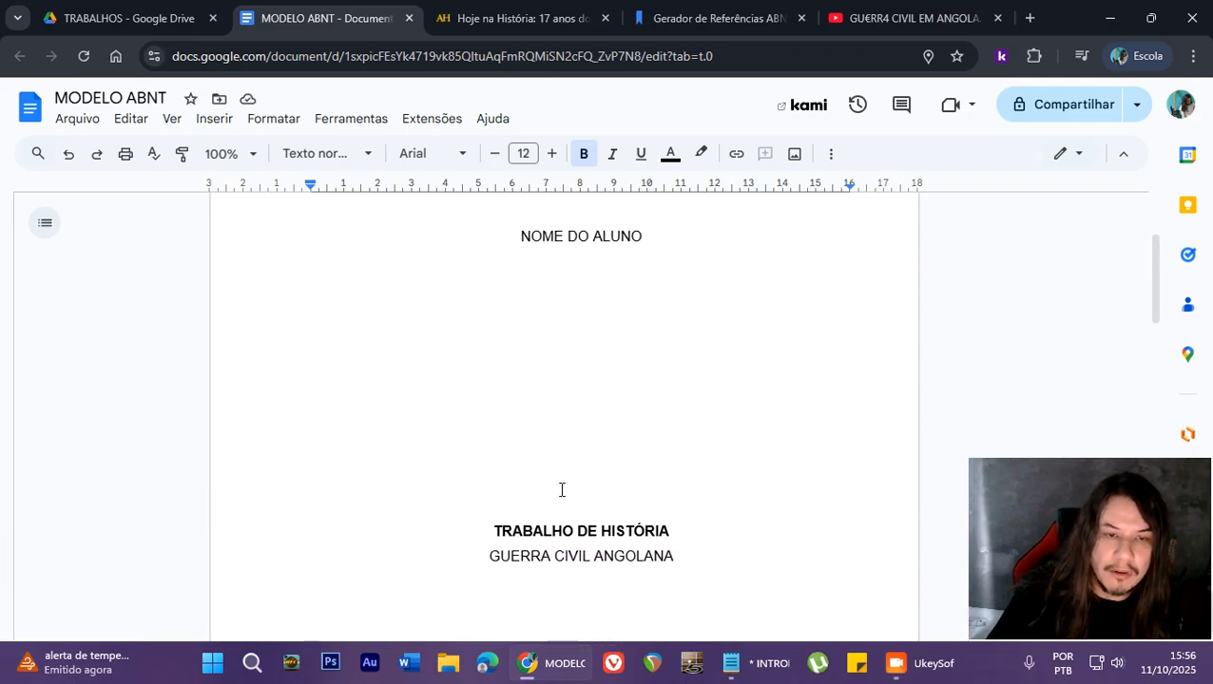
pyautogui.scroll(-4, 504, 419)
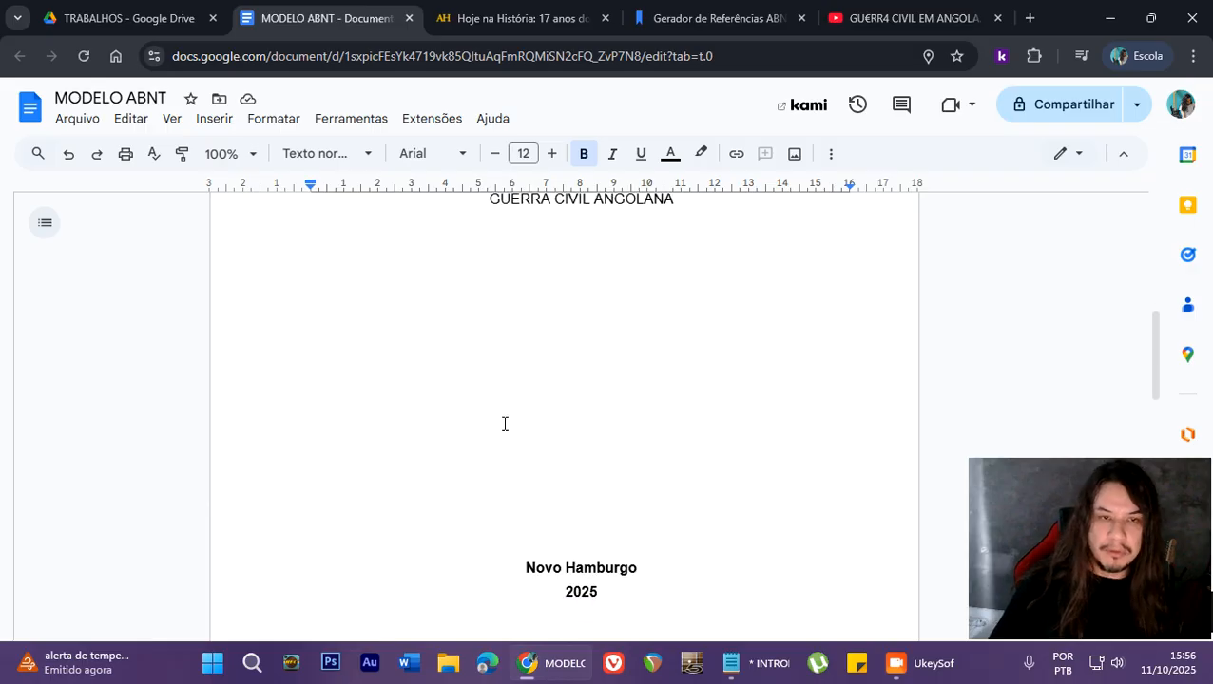
pyautogui.scroll(-2, 506, 424)
pyautogui.scroll(7, 490, 428)
pyautogui.scroll(-8, 486, 433)
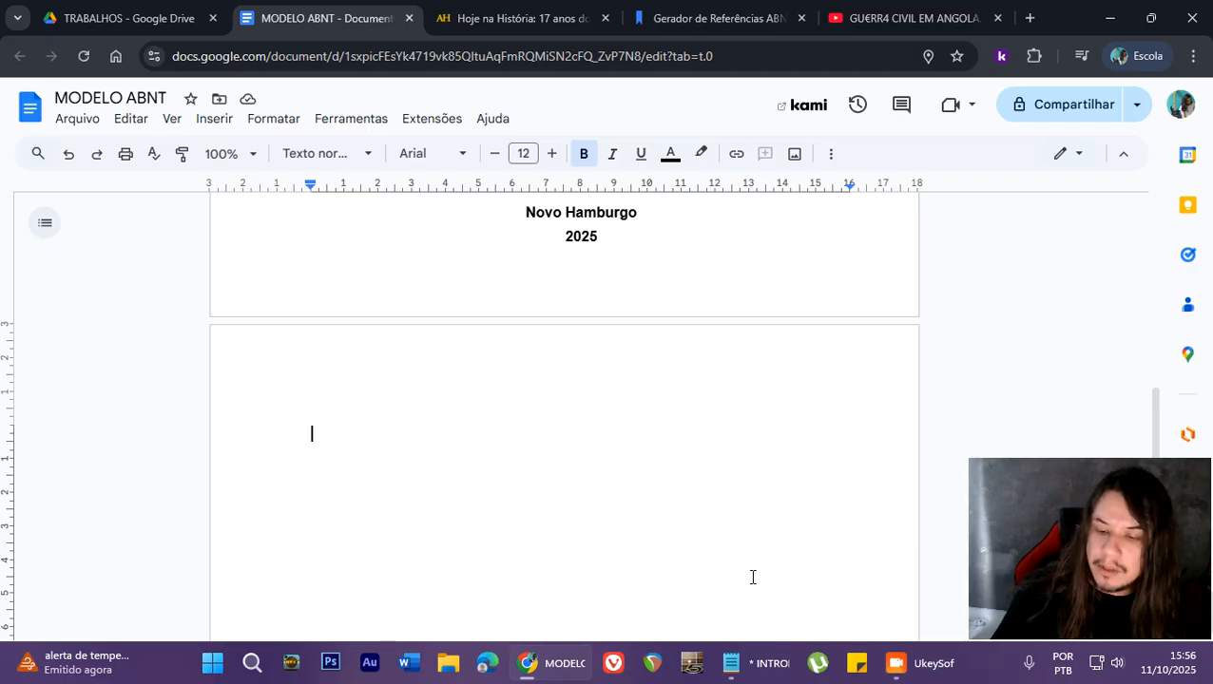
# - Switch to Notepad, copy the whole text from INTRODUÇÃO through the 1.1 O CONTEXTO COLONIAL paragraph, and return to the document
pyautogui.click(746, 664)
pyautogui.moveTo(82, 185); pyautogui.dragTo(489, 464)
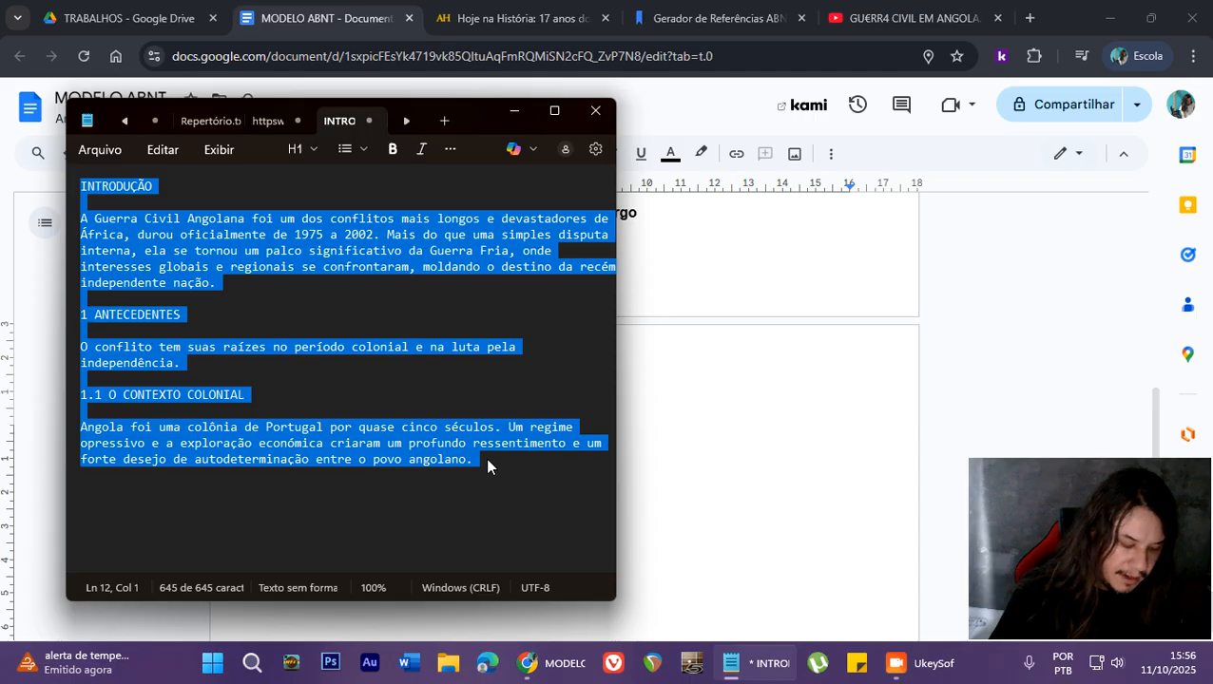
pyautogui.click(677, 478)
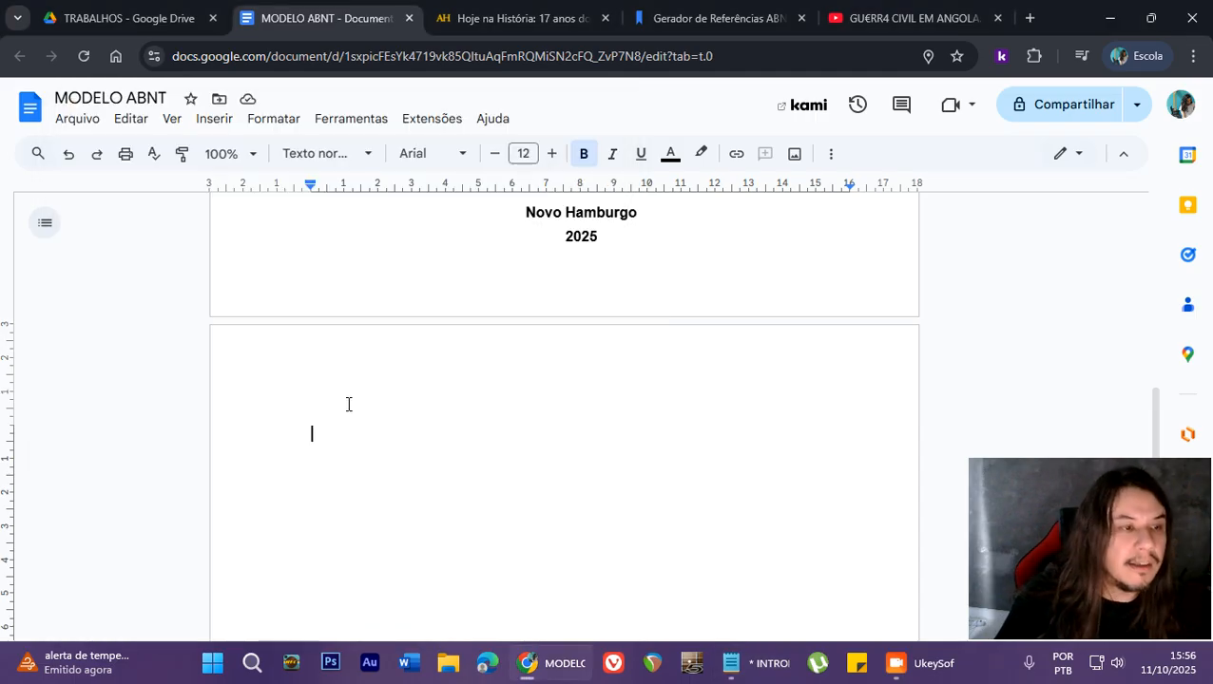
# - Paste the copied text without formatting at the start of the second page
pyautogui.click(132, 123)
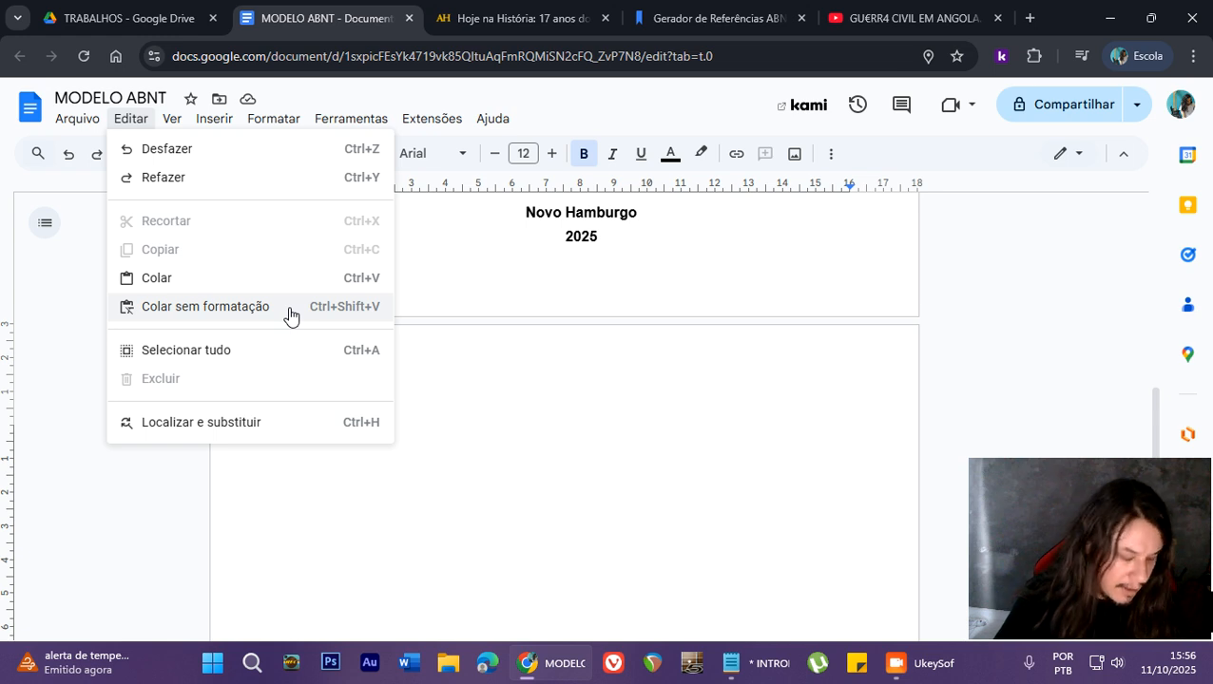
pyautogui.click(830, 155)
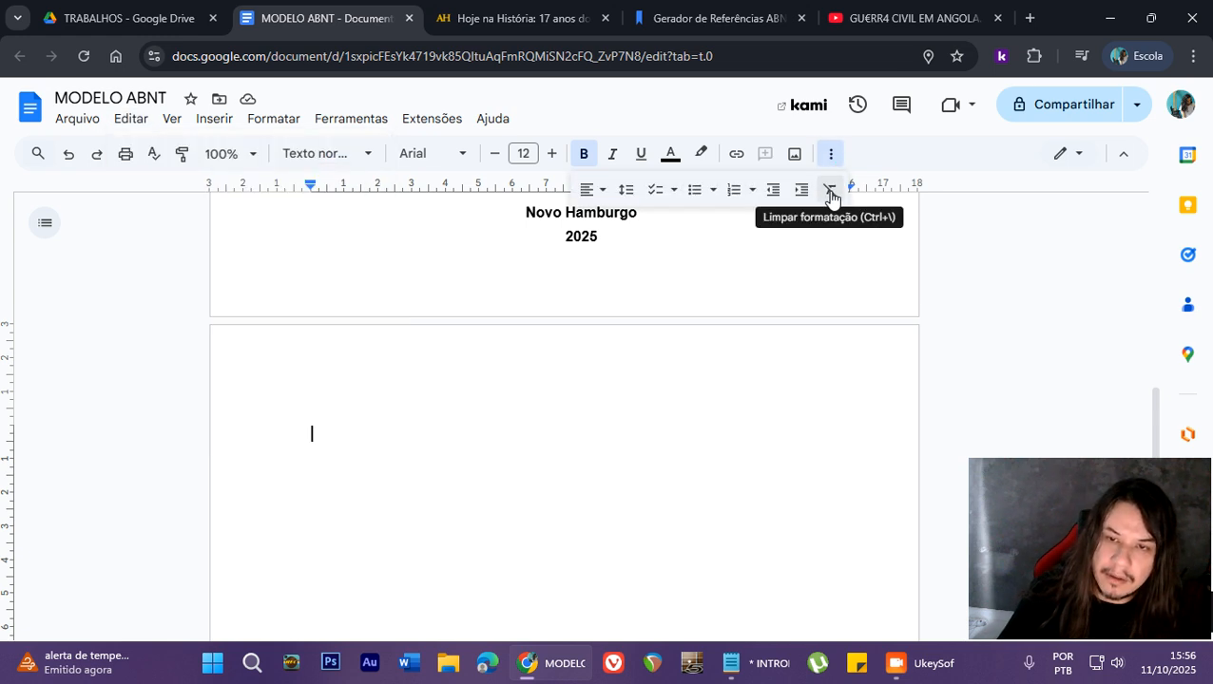
pyautogui.click(832, 155)
pyautogui.click(133, 120)
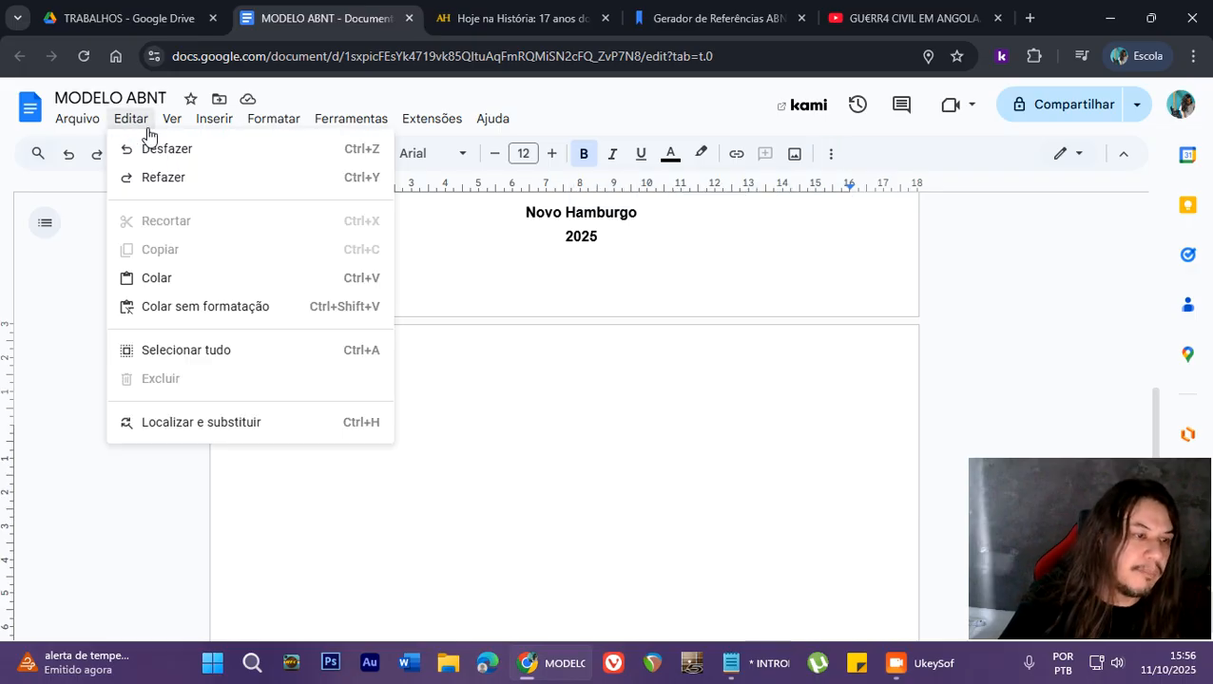
pyautogui.click(218, 306)
pyautogui.scroll(5, 425, 441)
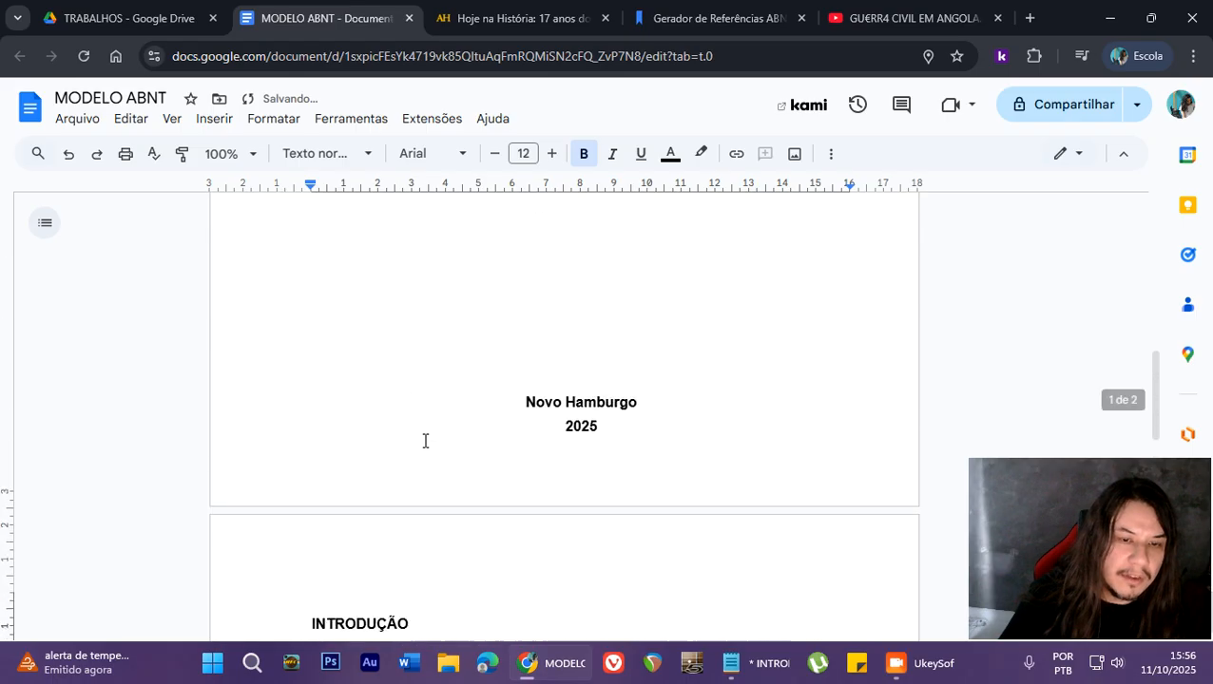
# - Remove the bold formatting from all the pasted text on the second page
pyautogui.scroll(-4, 571, 428)
pyautogui.moveTo(262, 337); pyautogui.dragTo(788, 312)
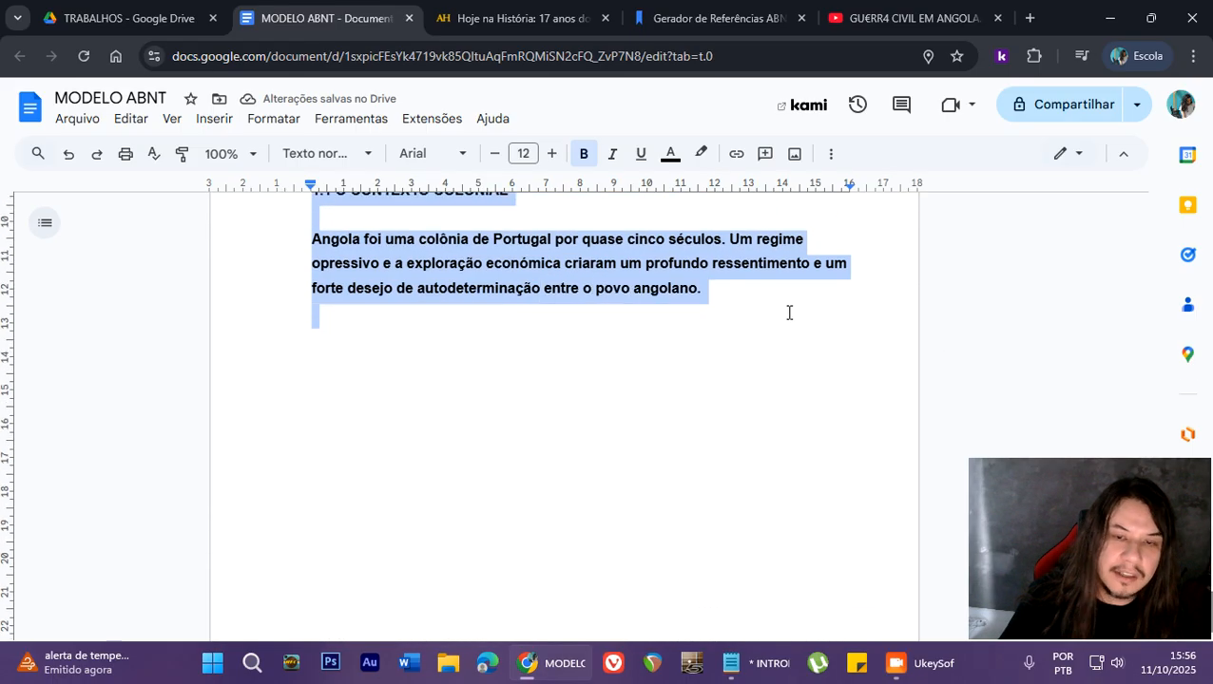
pyautogui.click(582, 154)
pyautogui.scroll(4, 475, 409)
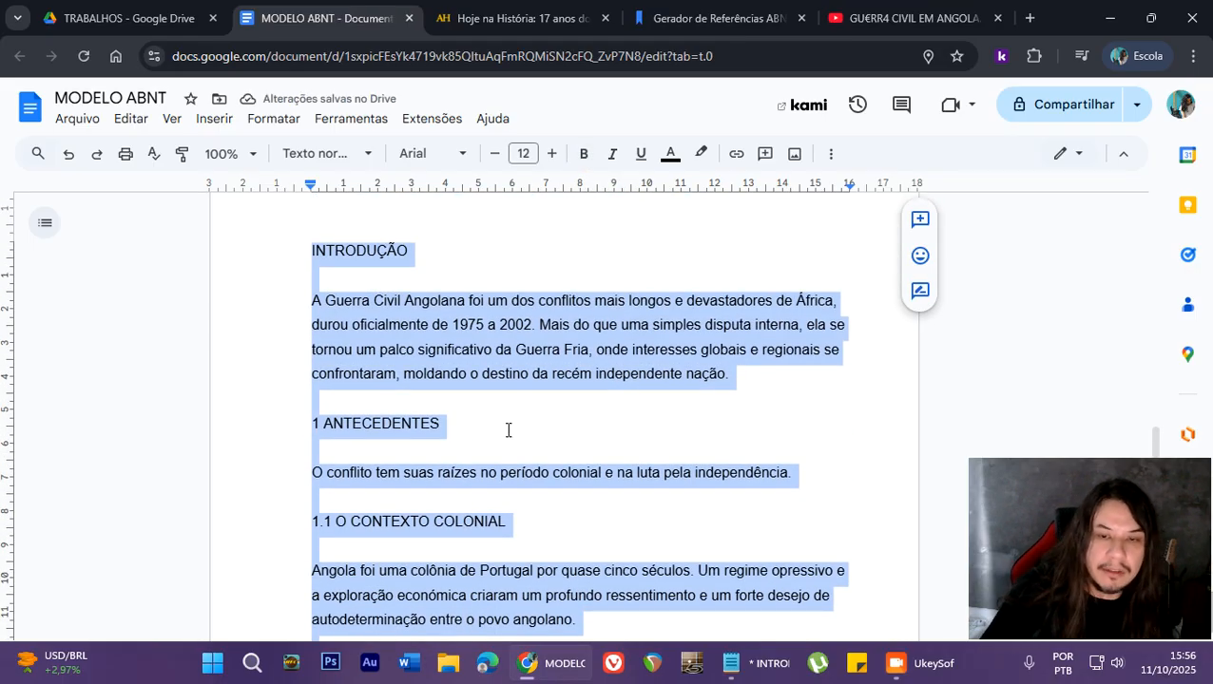
pyautogui.click(512, 431)
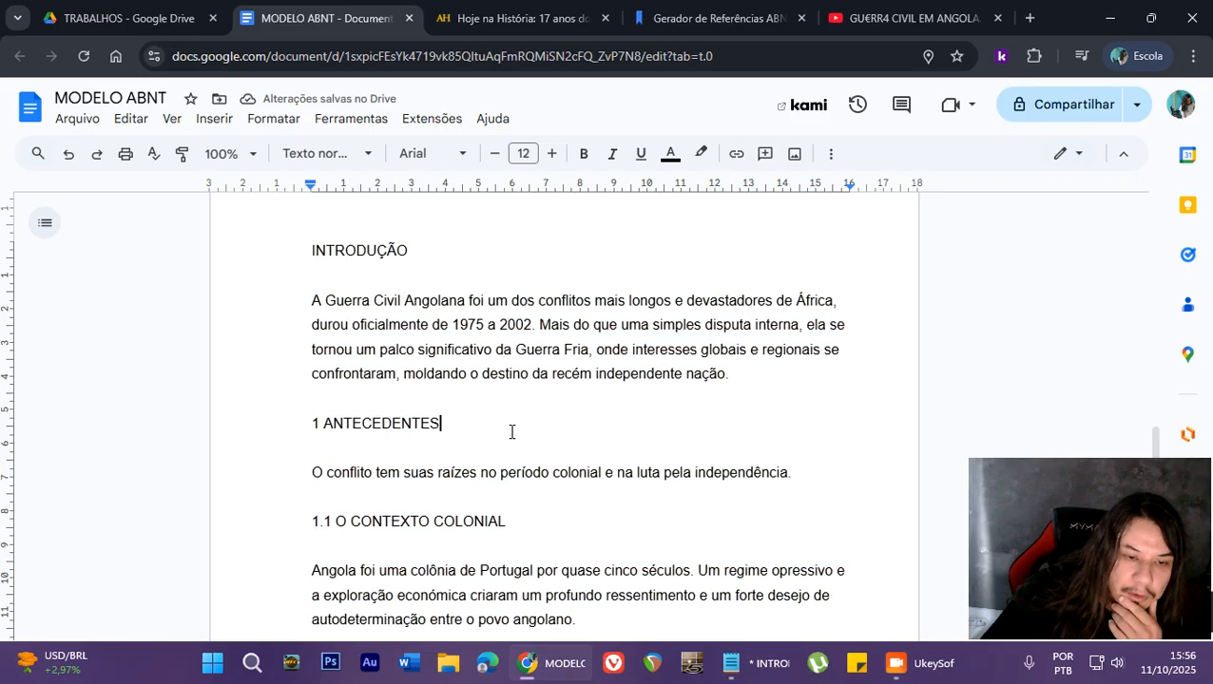
# - Make the INTRODUÇÃO and 1 ANTECEDENTES headings bold
pyautogui.moveTo(306, 251); pyautogui.dragTo(415, 253)
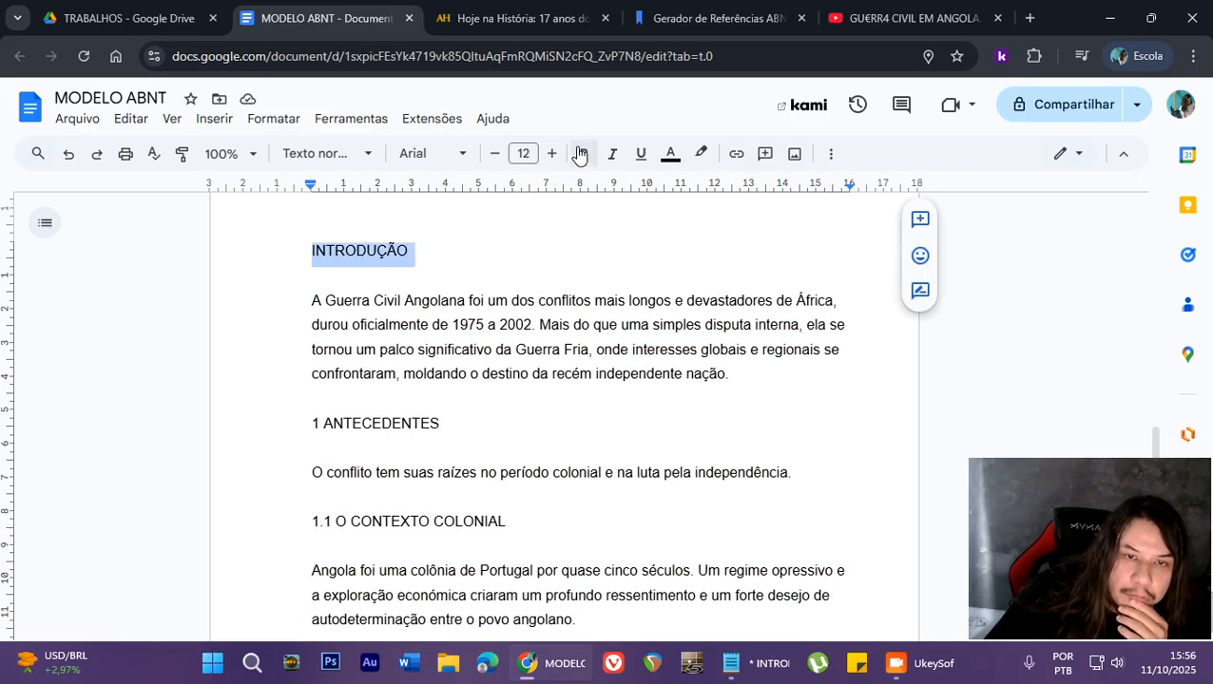
pyautogui.click(584, 153)
pyautogui.click(377, 252)
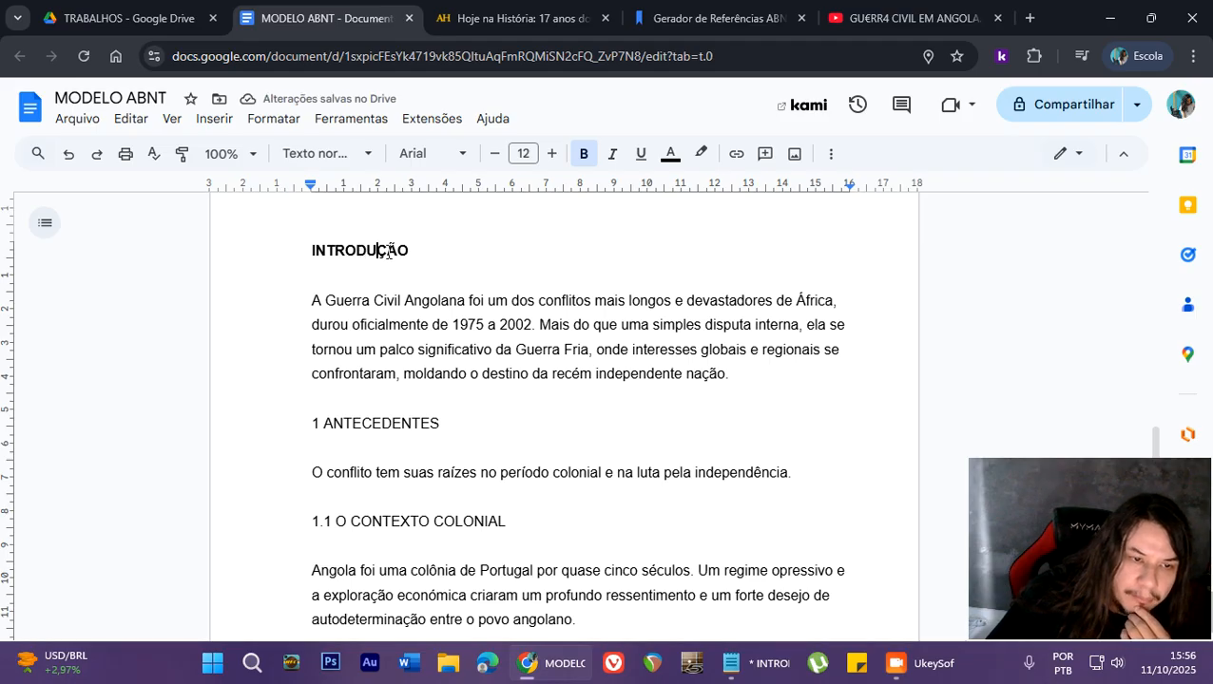
pyautogui.scroll(-1, 397, 330)
pyautogui.moveTo(304, 334); pyautogui.dragTo(460, 330)
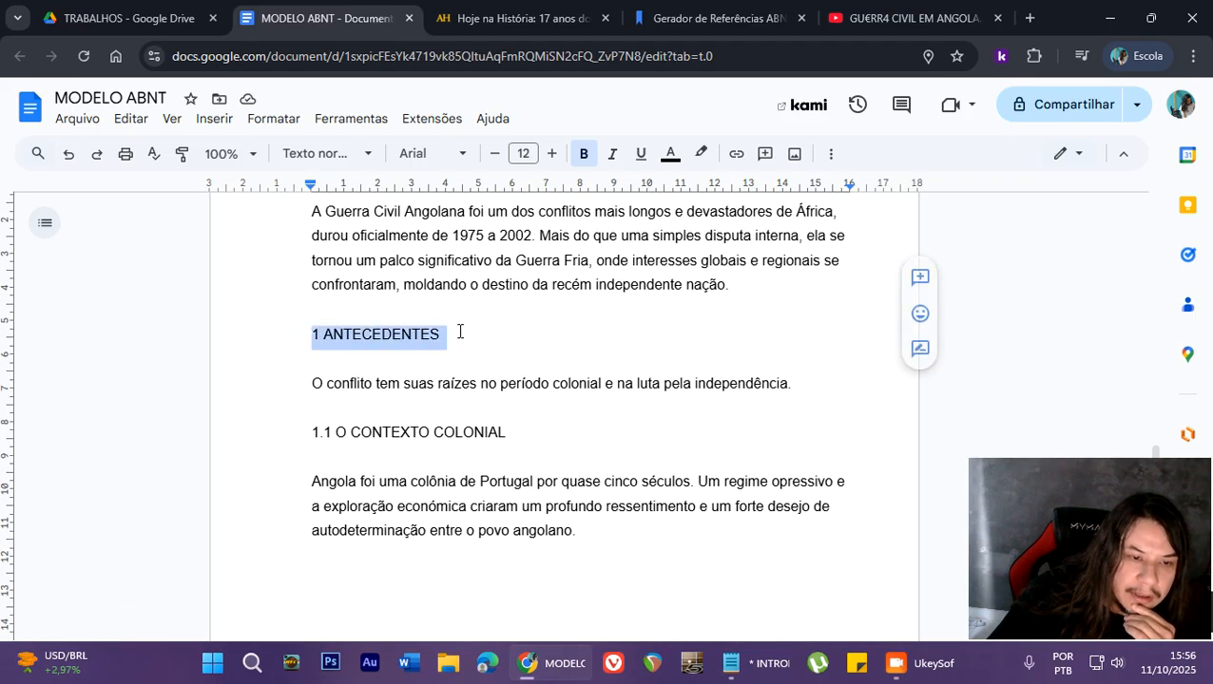
pyautogui.click(580, 161)
# - Try bold formatting on the 1.1 O CONTEXTO COLONIAL heading and remove it again
pyautogui.click(332, 434)
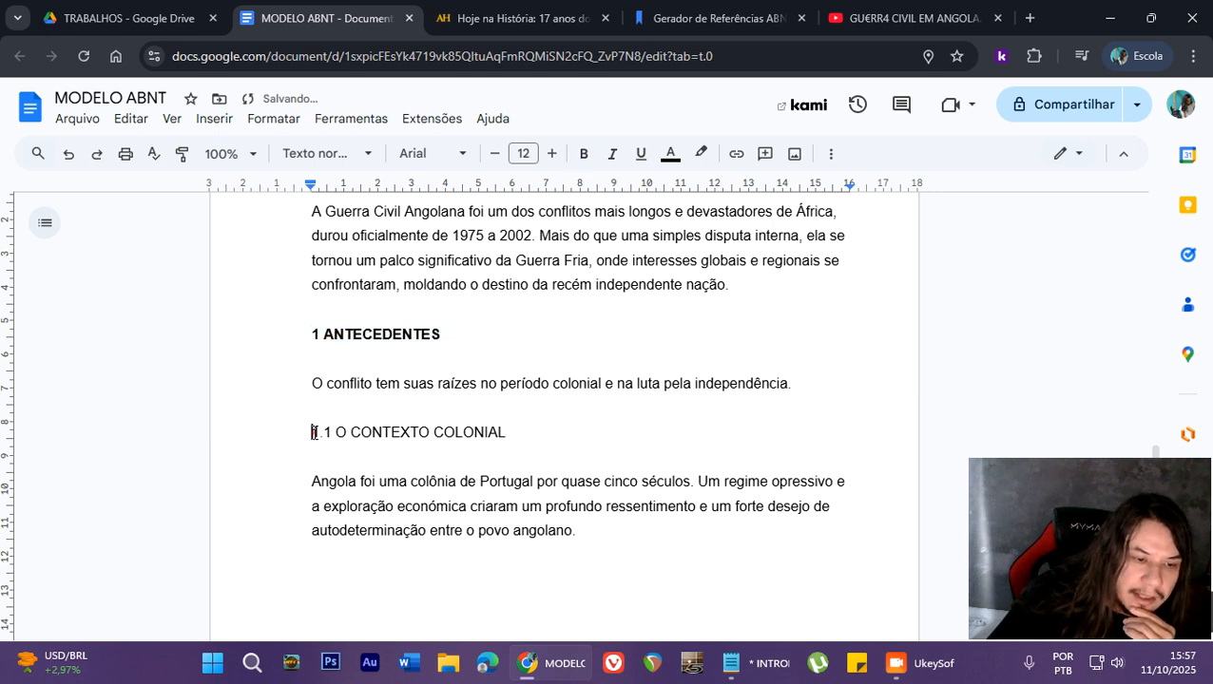
pyautogui.moveTo(306, 433); pyautogui.dragTo(507, 430)
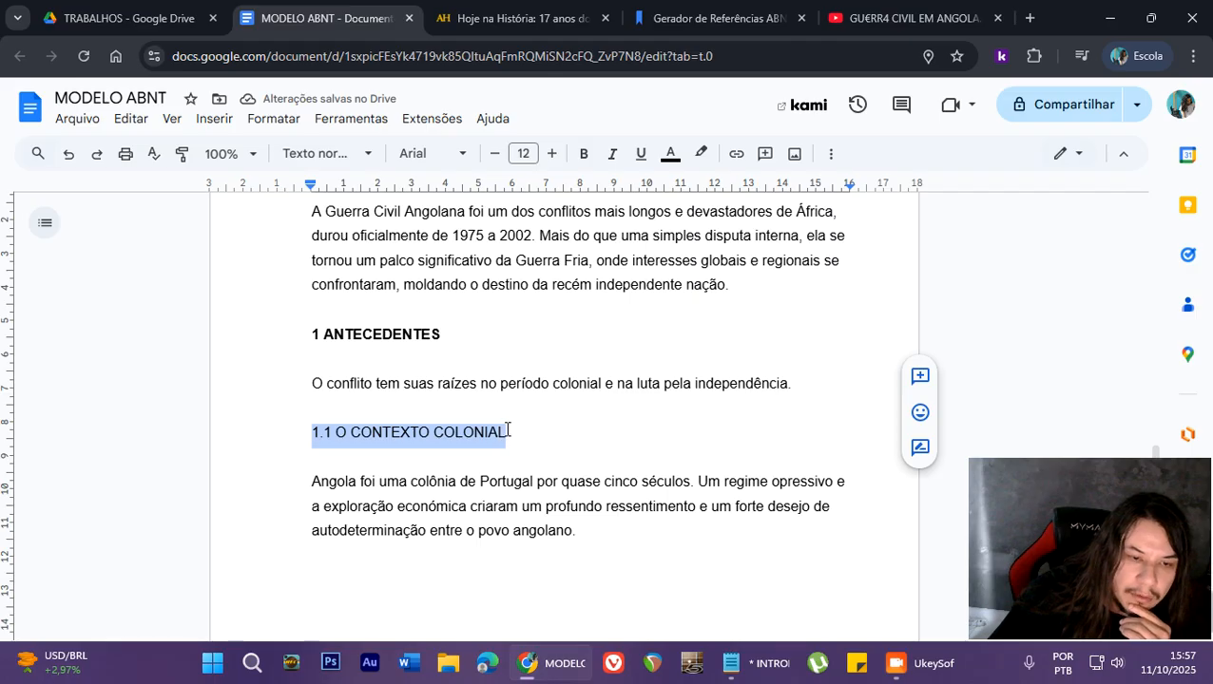
pyautogui.click(583, 153)
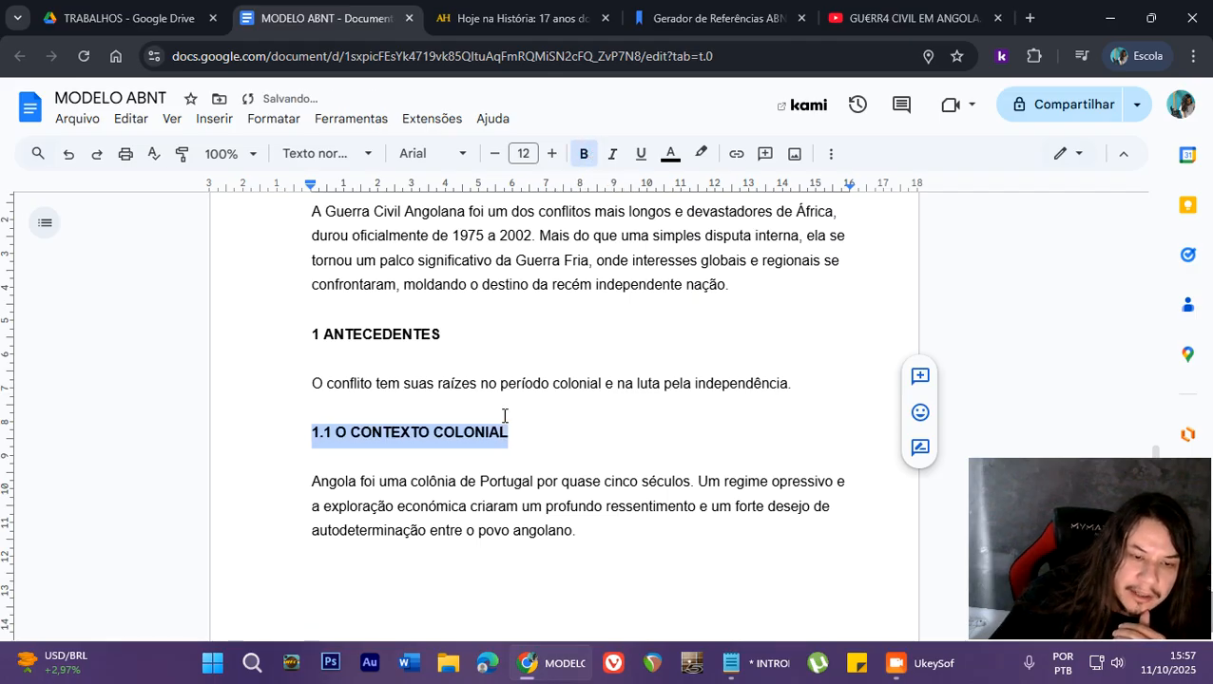
pyautogui.click(584, 153)
pyautogui.scroll(-1, 386, 419)
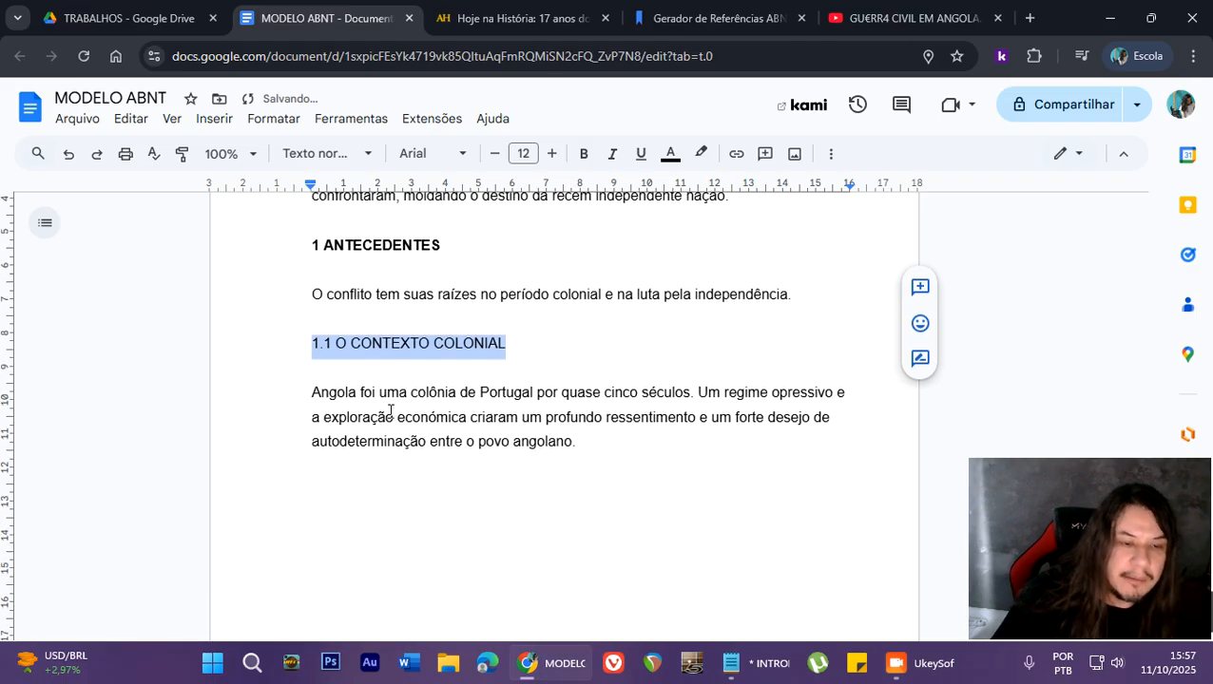
pyautogui.scroll(1, 388, 419)
pyautogui.click(434, 435)
pyautogui.scroll(1, 441, 446)
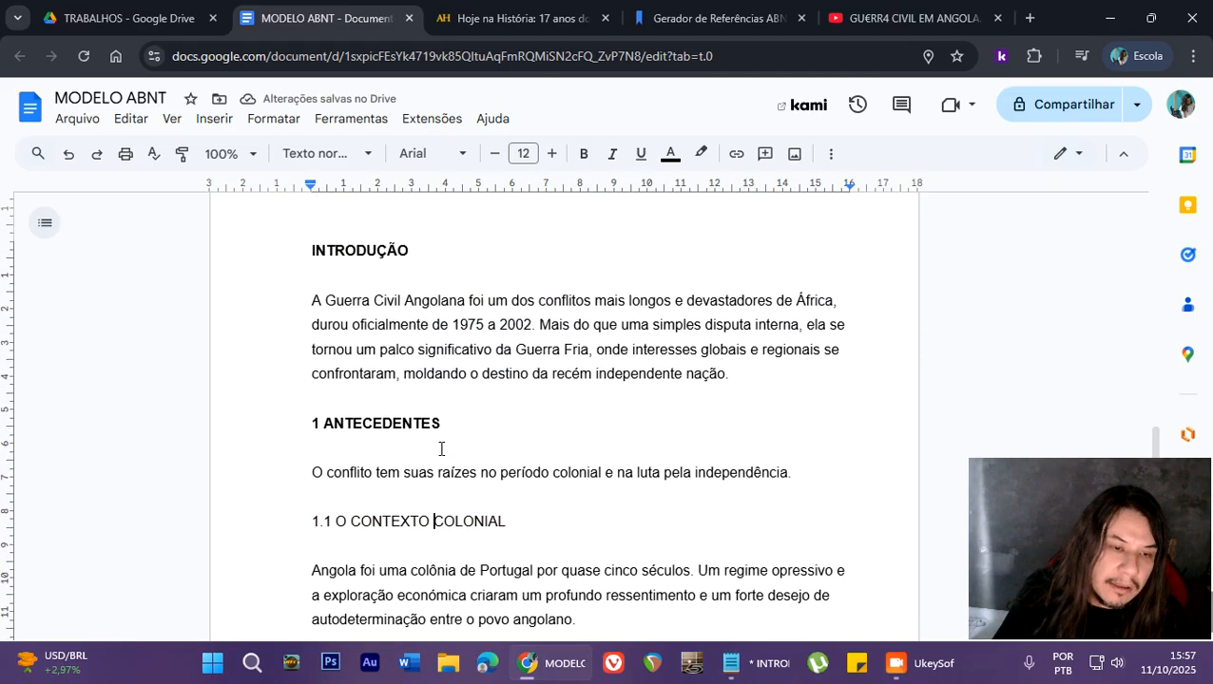
pyautogui.scroll(-1, 346, 394)
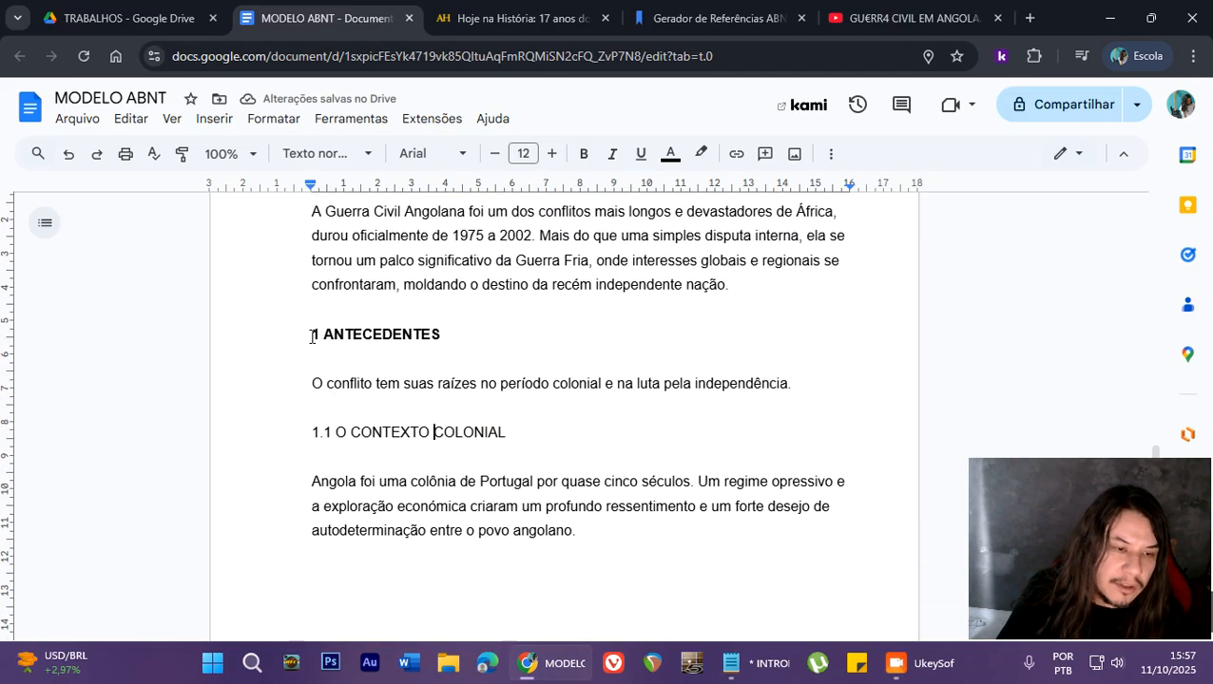
# - Extend the number of the O CONTEXTO COLONIAL heading to 1.1.1.1
pyautogui.click(331, 437)
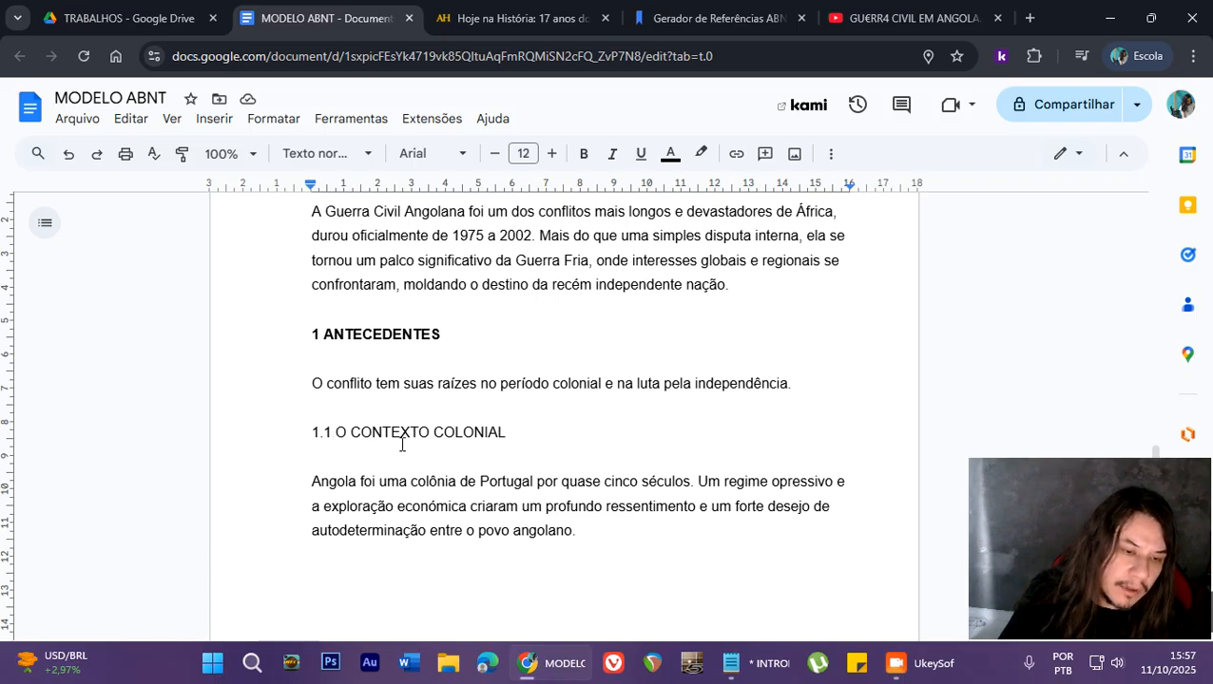
pyautogui.write('.1')
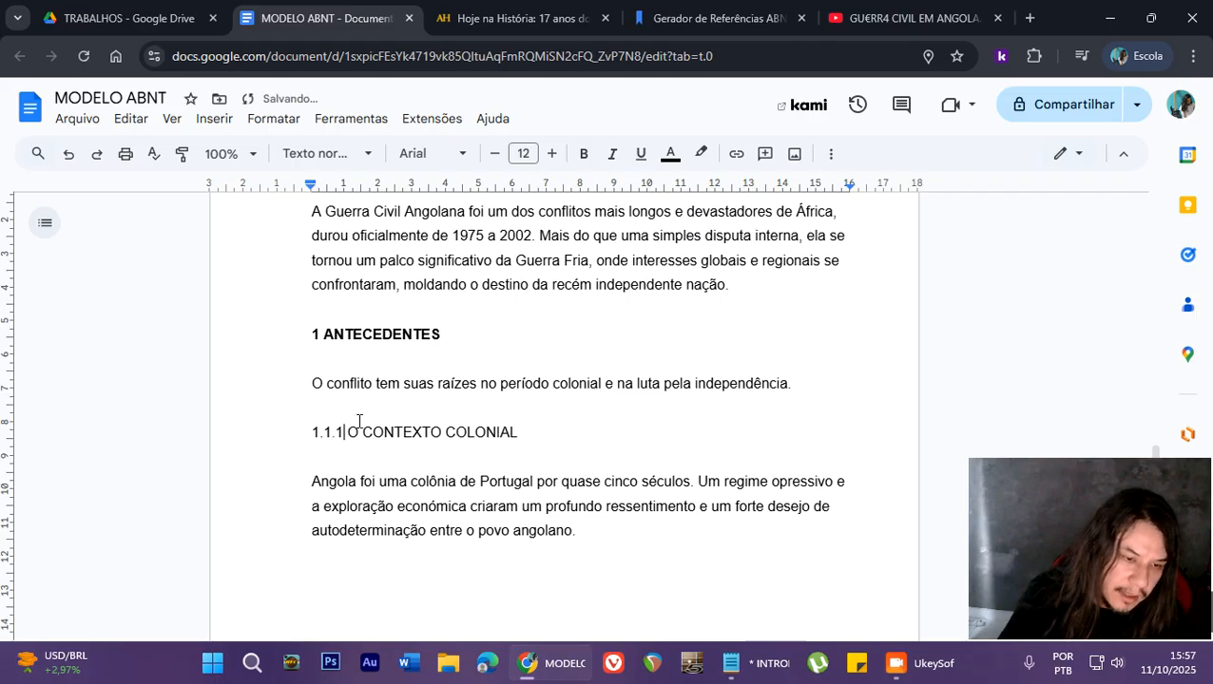
pyautogui.write('.1')
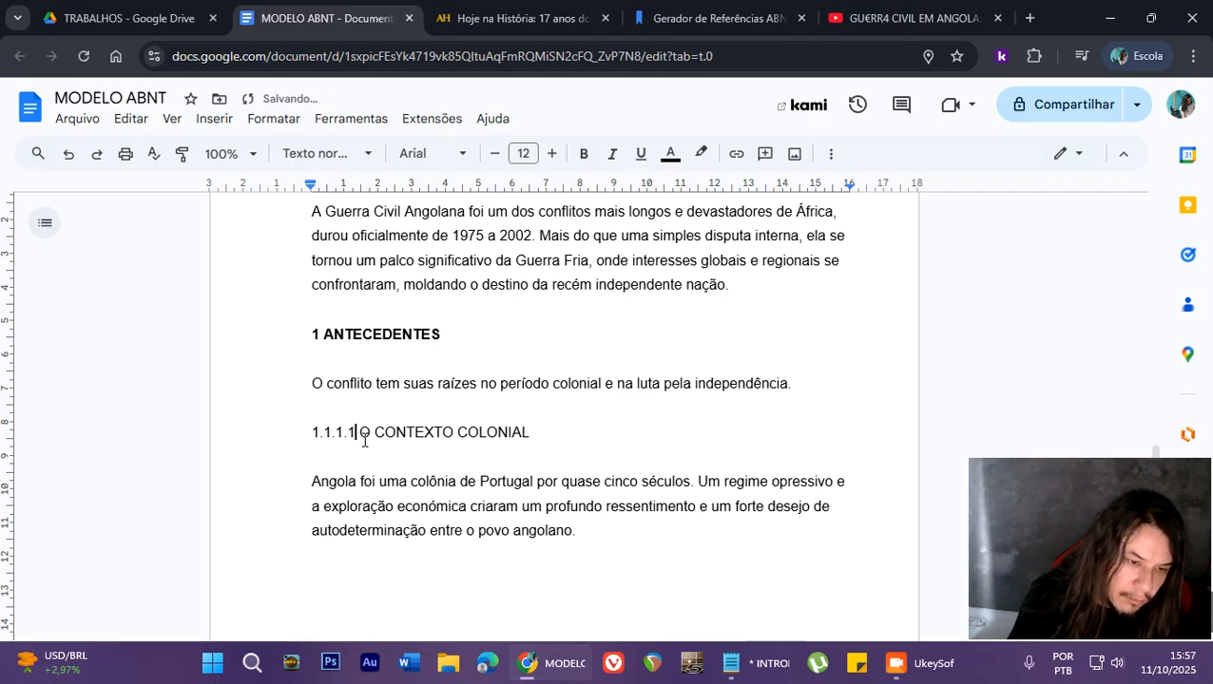
pyautogui.moveTo(359, 433); pyautogui.dragTo(560, 450)
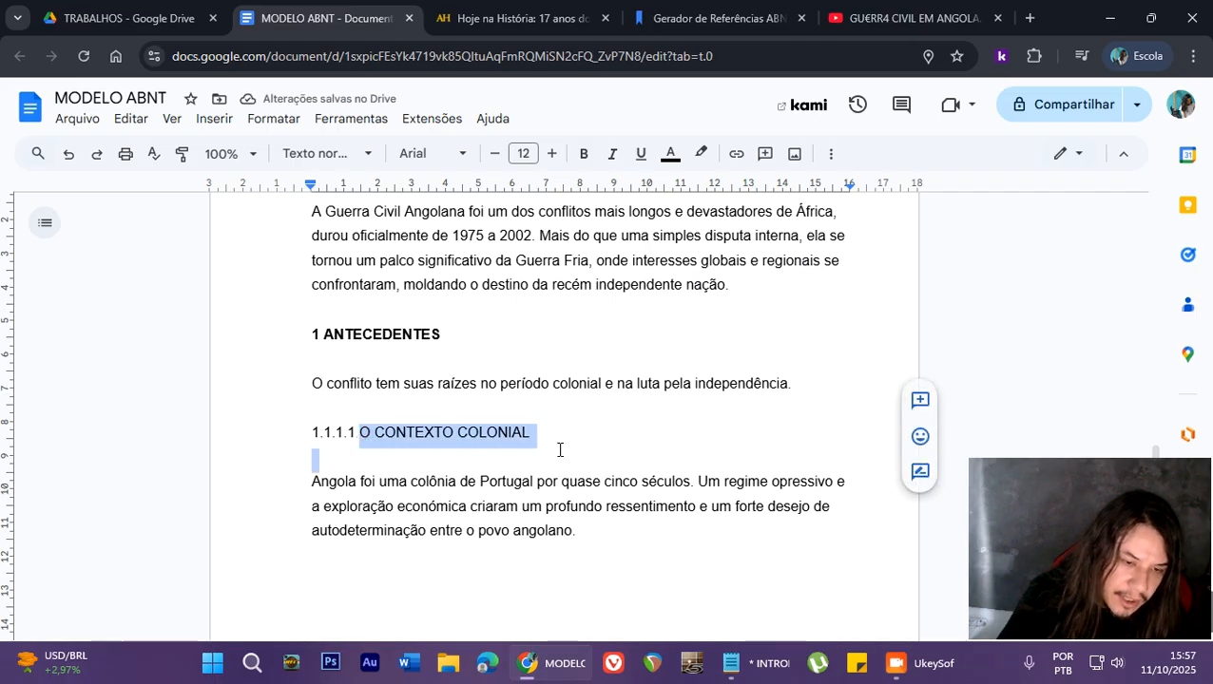
pyautogui.click(560, 450)
# - Shorten the O CONTEXTO COLONIAL heading's number to "1.1." with a trailing period
pyautogui.click(355, 435)
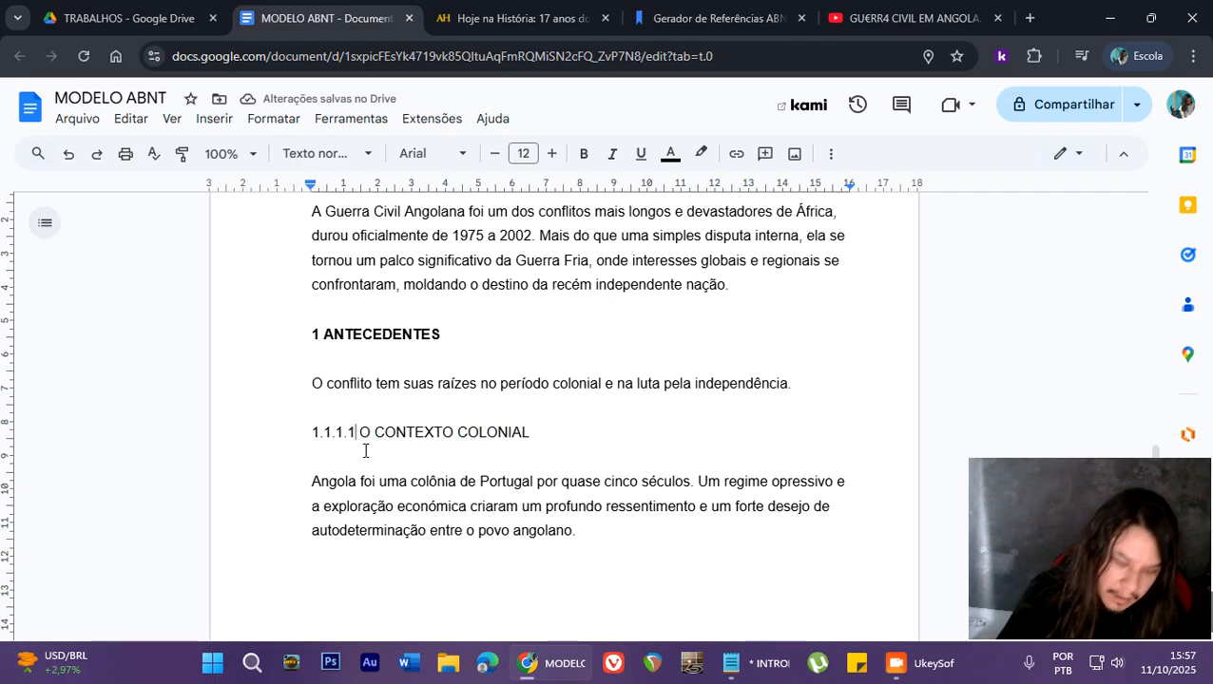
pyautogui.press('BackSpace')
pyautogui.press('BackSpace')
pyautogui.press('BackSpace')
pyautogui.press('BackSpace')
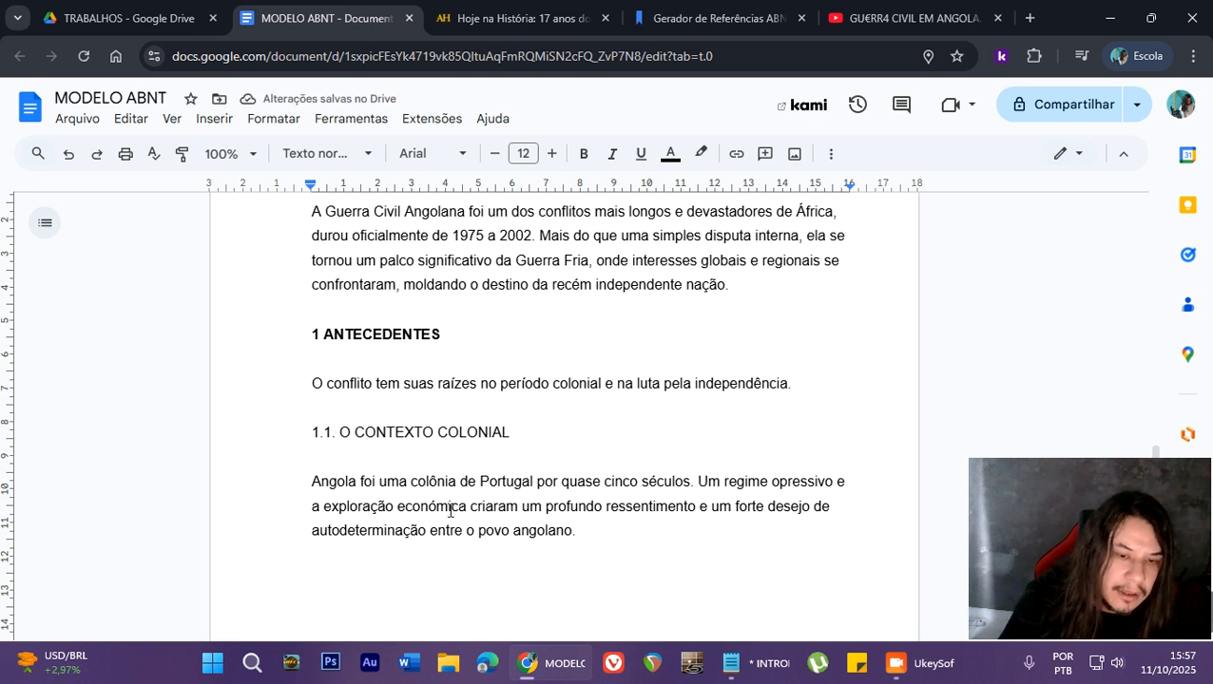
pyautogui.scroll(3, 450, 511)
pyautogui.scroll(-2, 447, 509)
pyautogui.moveTo(315, 422); pyautogui.dragTo(439, 424)
pyautogui.scroll(-1, 332, 400)
pyautogui.moveTo(293, 420); pyautogui.dragTo(520, 427)
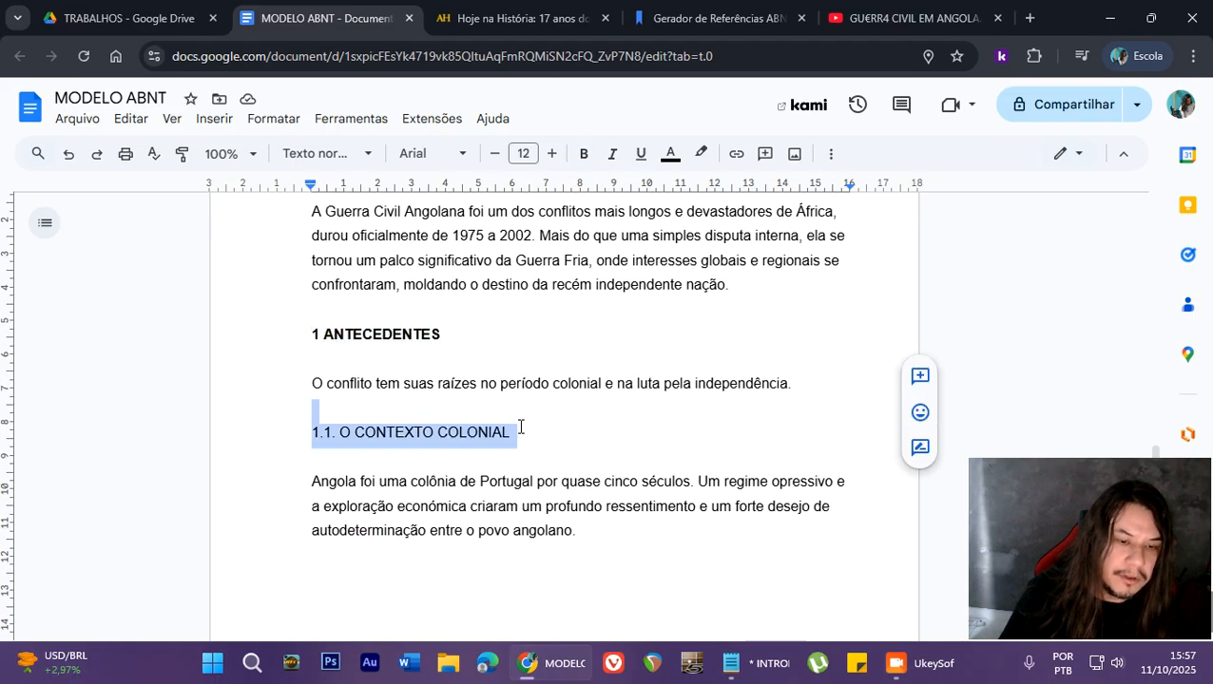
pyautogui.click(520, 426)
# - Add the line "2. Título" below the last body paragraph, leaving one blank line between them
pyautogui.scroll(-2, 522, 426)
pyautogui.click(588, 361)
pyautogui.press('Return')
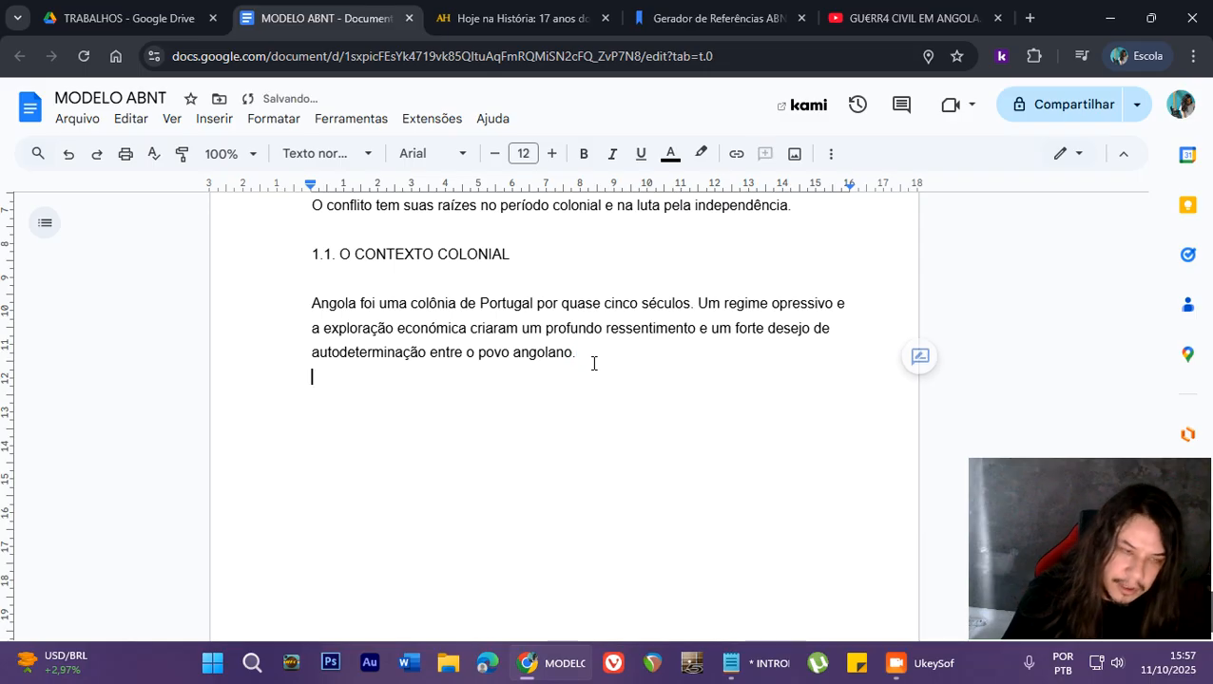
pyautogui.write('2')
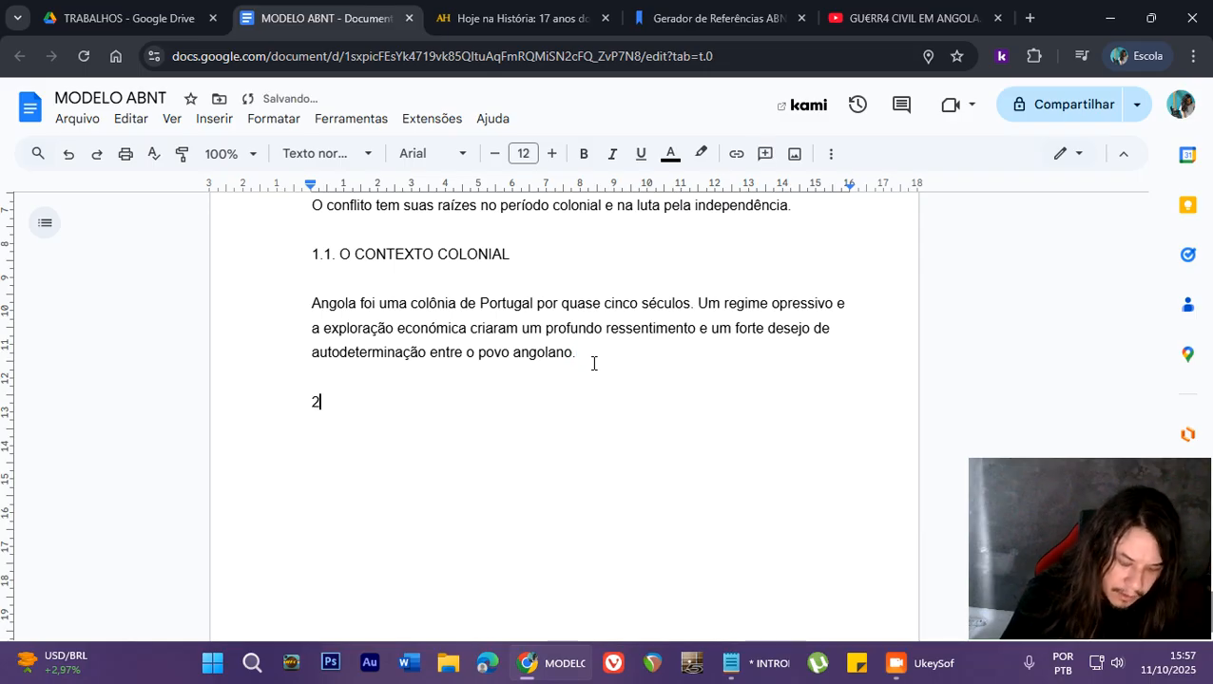
pyautogui.write('. T')
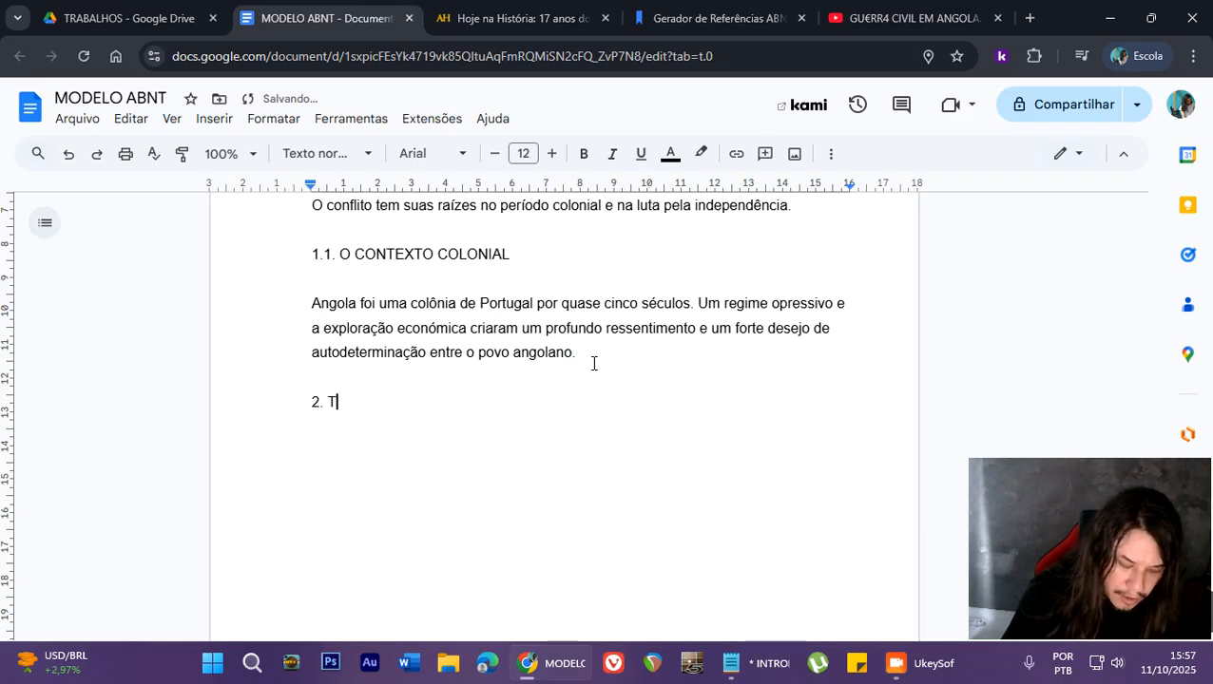
pyautogui.write('i')
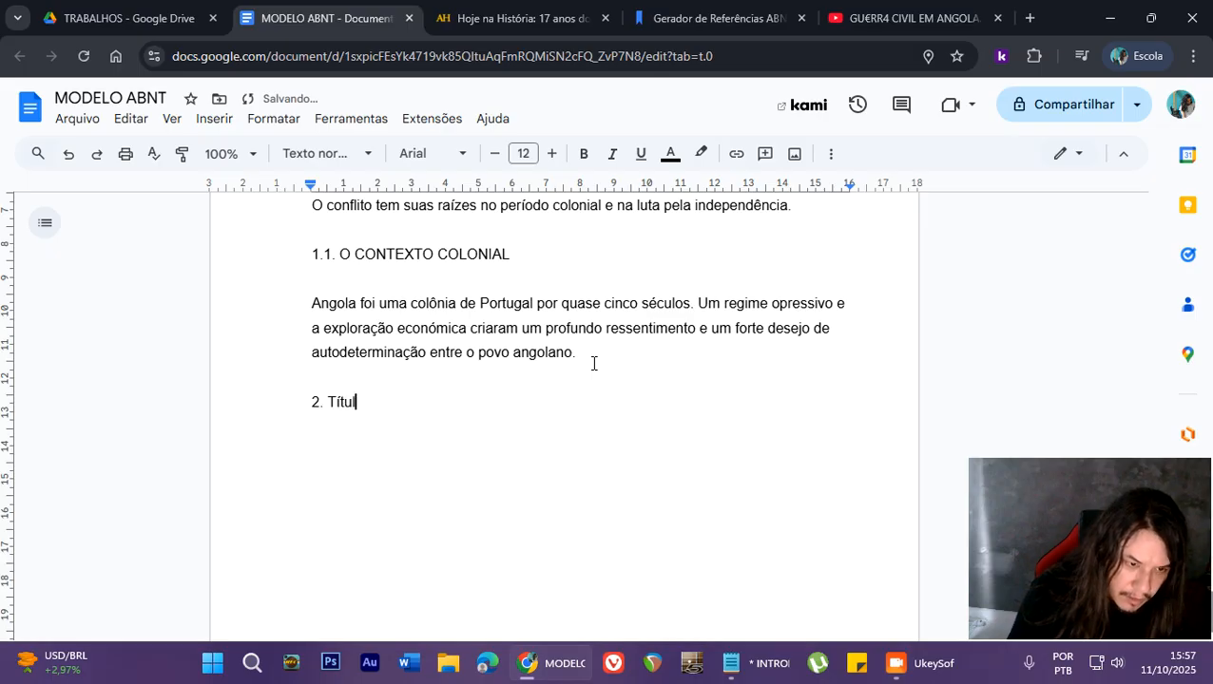
# - Make the "2. Título" line bold and convert it to uppercase
pyautogui.tripleClick(418, 397)
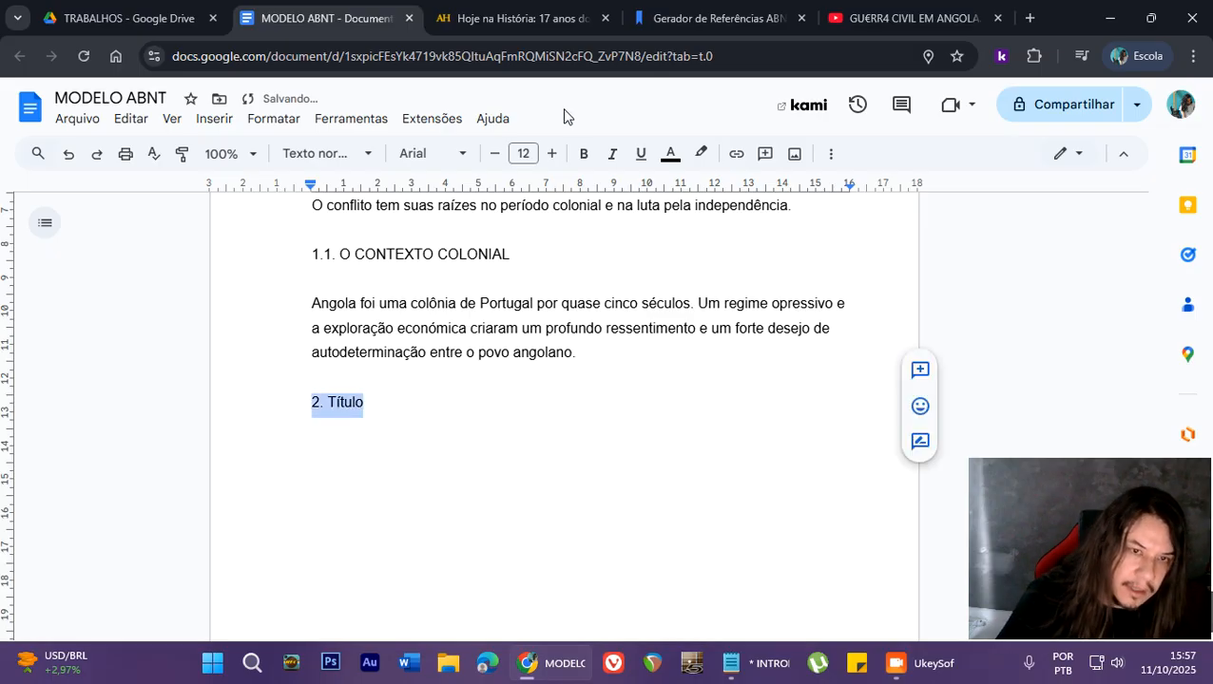
pyautogui.click(582, 154)
pyautogui.click(274, 119)
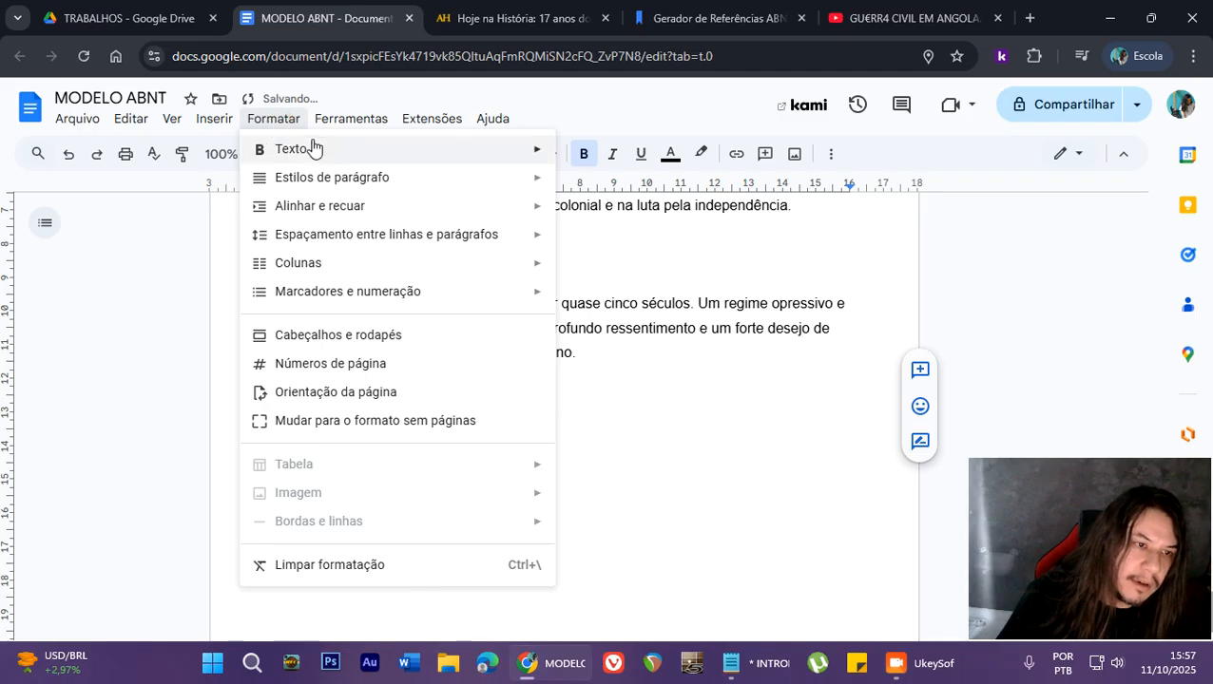
pyautogui.moveTo(542, 156)
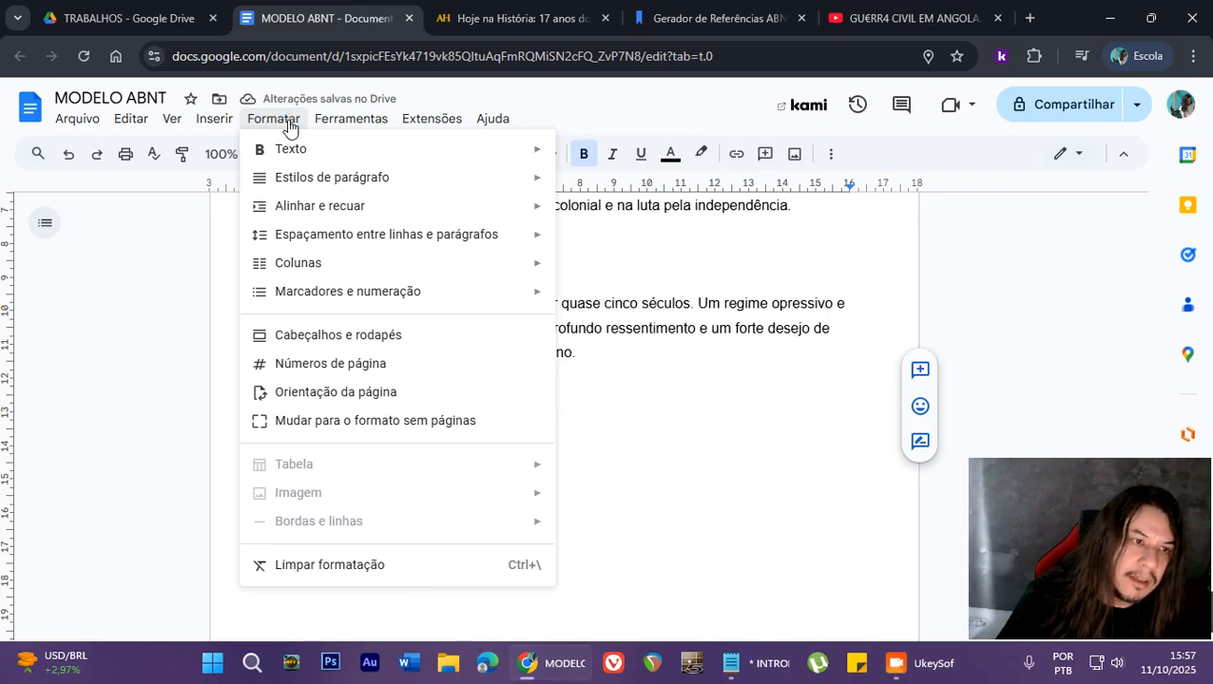
pyautogui.moveTo(328, 151)
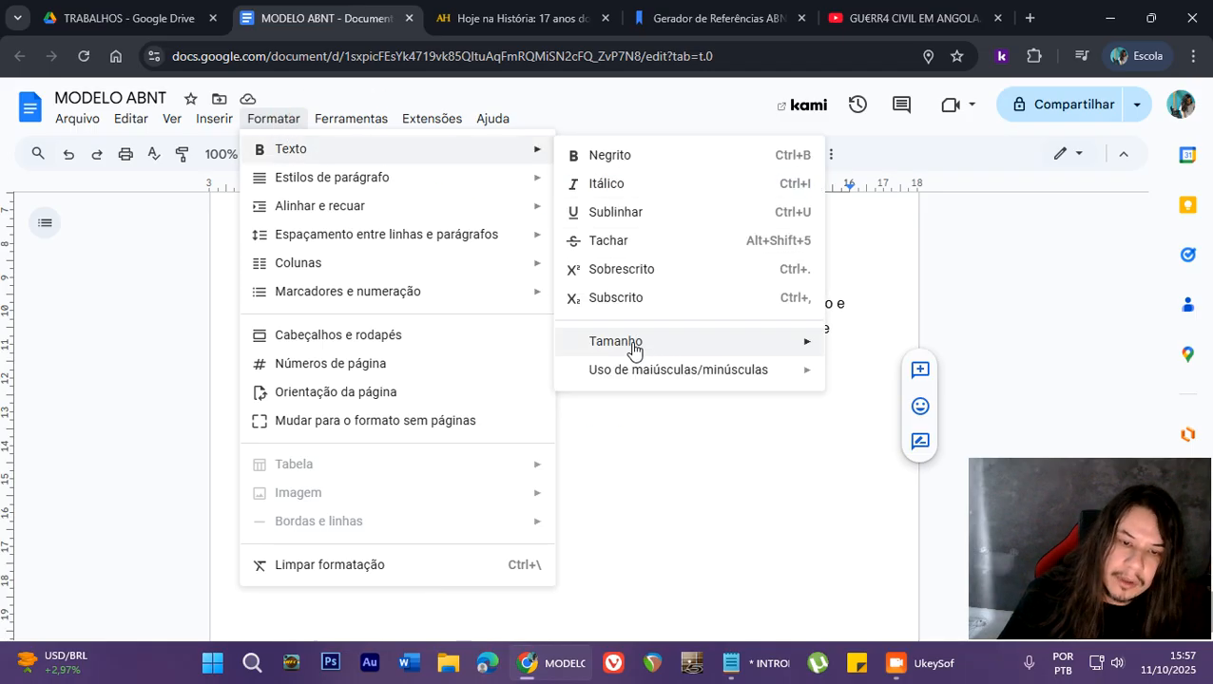
pyautogui.moveTo(729, 380)
pyautogui.click(882, 402)
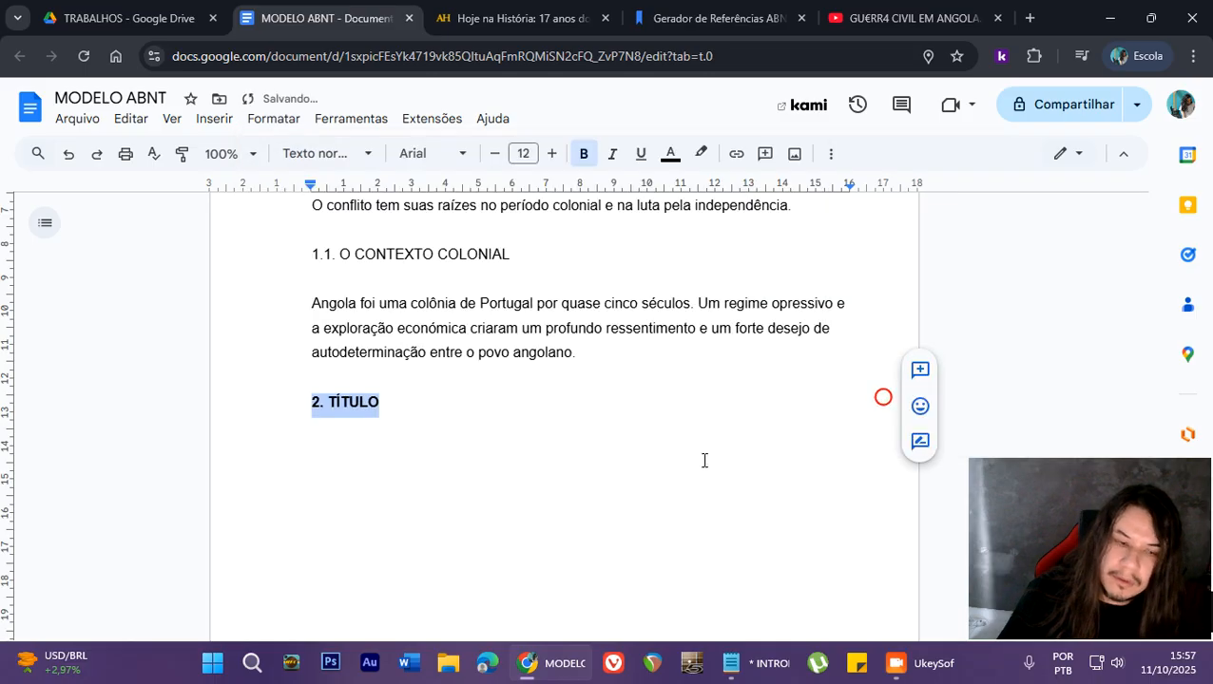
pyautogui.click(448, 425)
pyautogui.click(389, 402)
# - Review the headings and body paragraphs on the second page, from INTRODUÇÃO down to 2. TÍTULO
pyautogui.scroll(2, 406, 438)
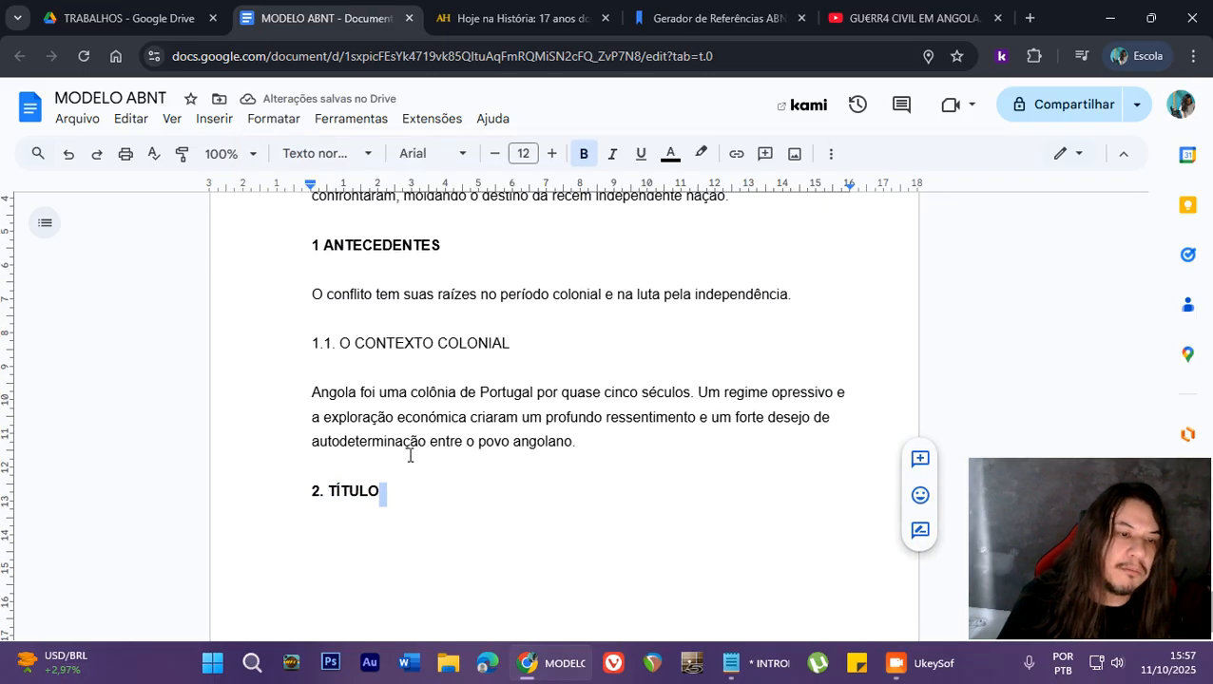
pyautogui.scroll(2, 473, 501)
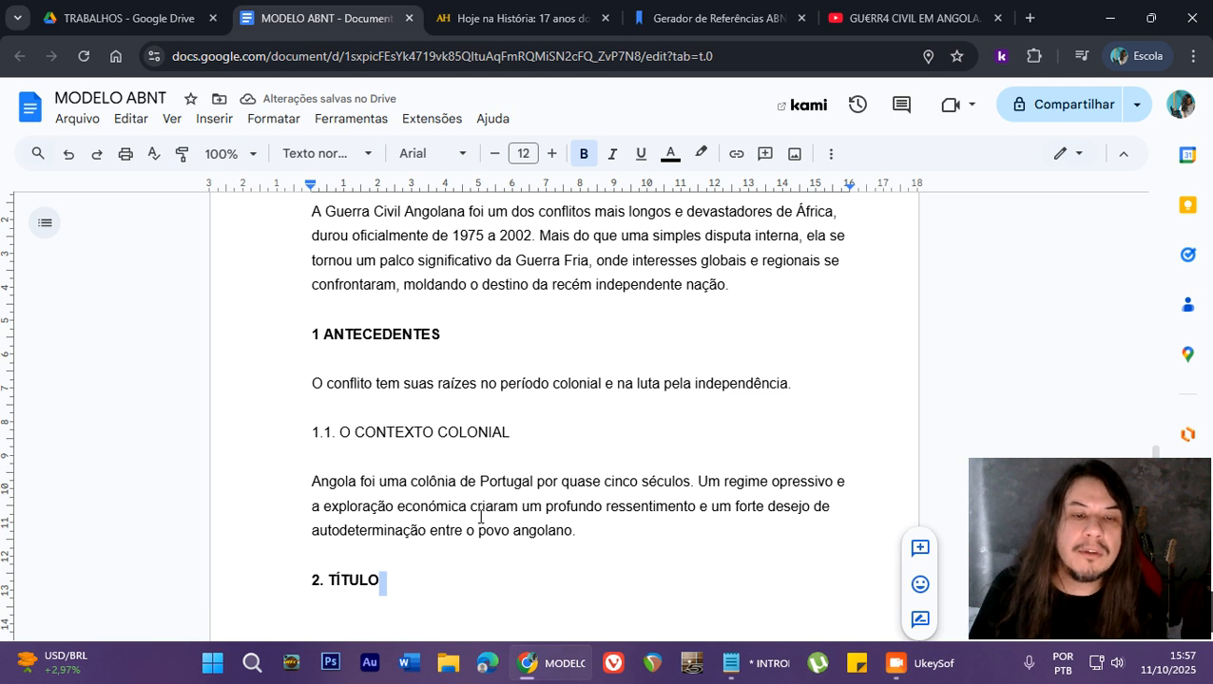
pyautogui.scroll(2, 480, 516)
pyautogui.scroll(-2, 557, 466)
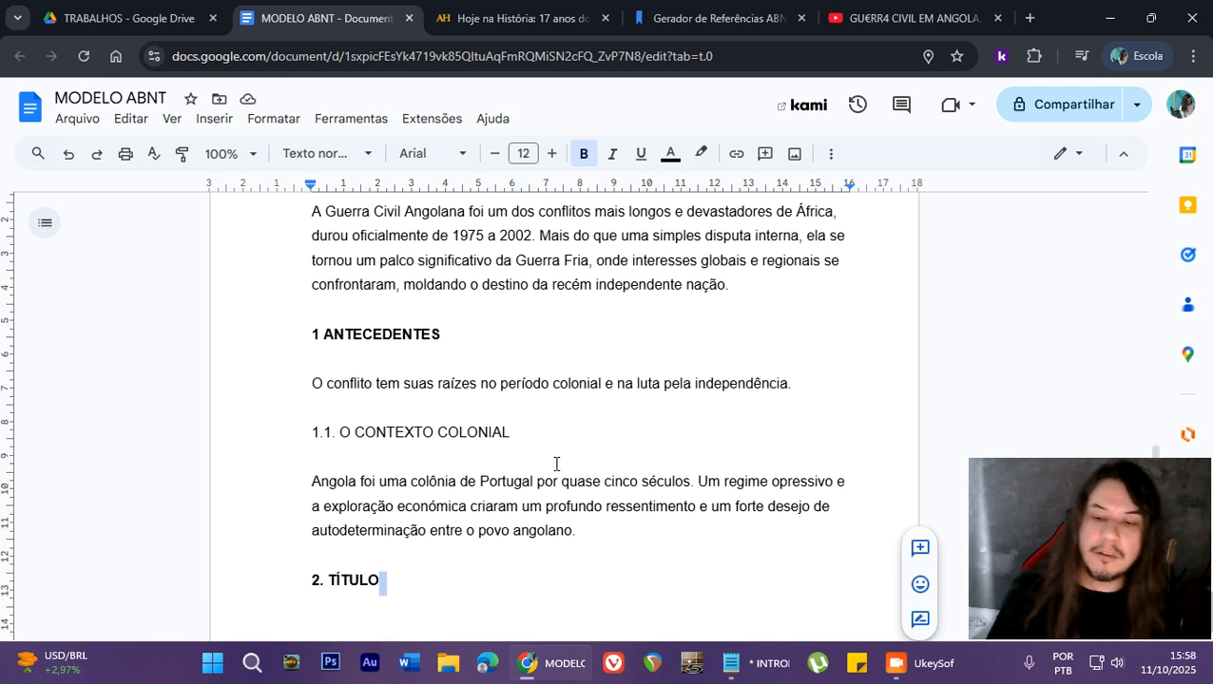
pyautogui.scroll(1, 571, 473)
pyautogui.scroll(1, 571, 472)
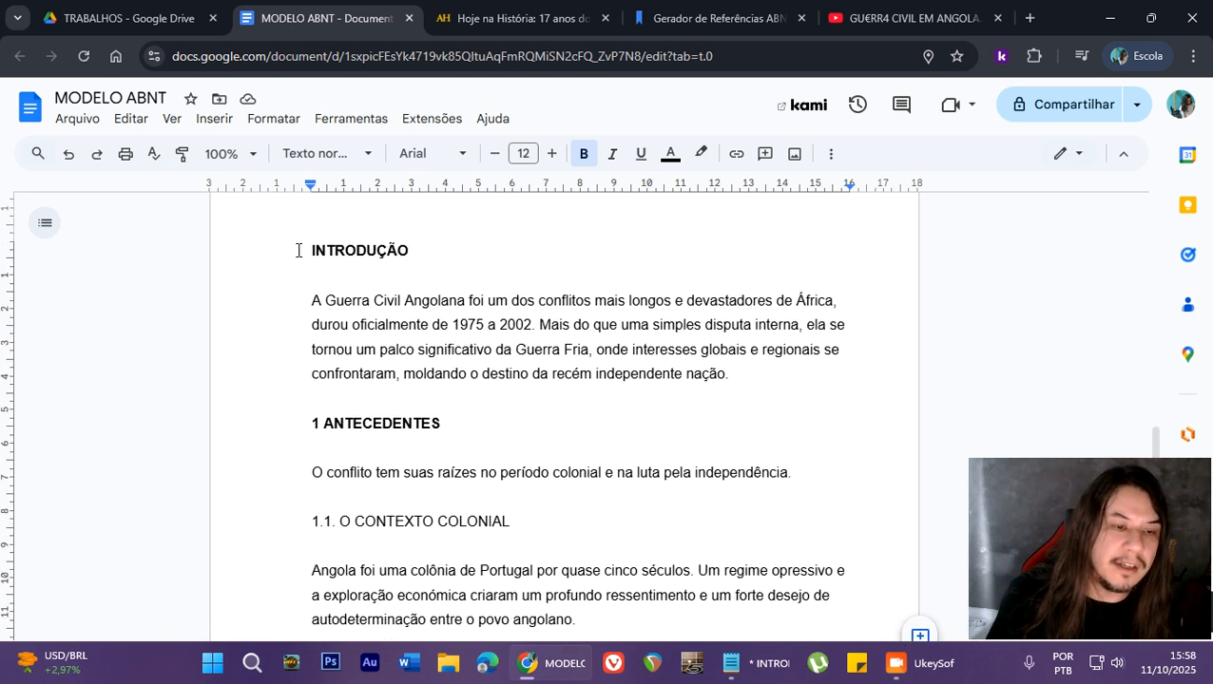
pyautogui.scroll(-4, 533, 325)
pyautogui.scroll(4, 486, 368)
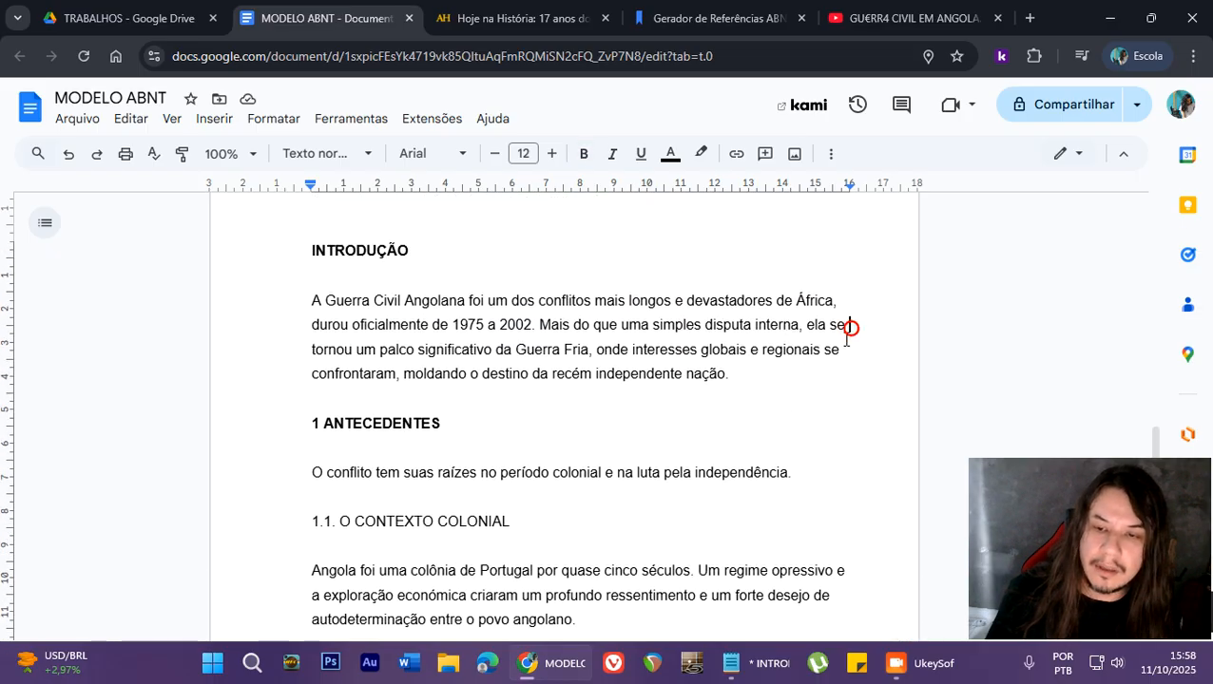
pyautogui.click(736, 378)
pyautogui.scroll(-4, 837, 347)
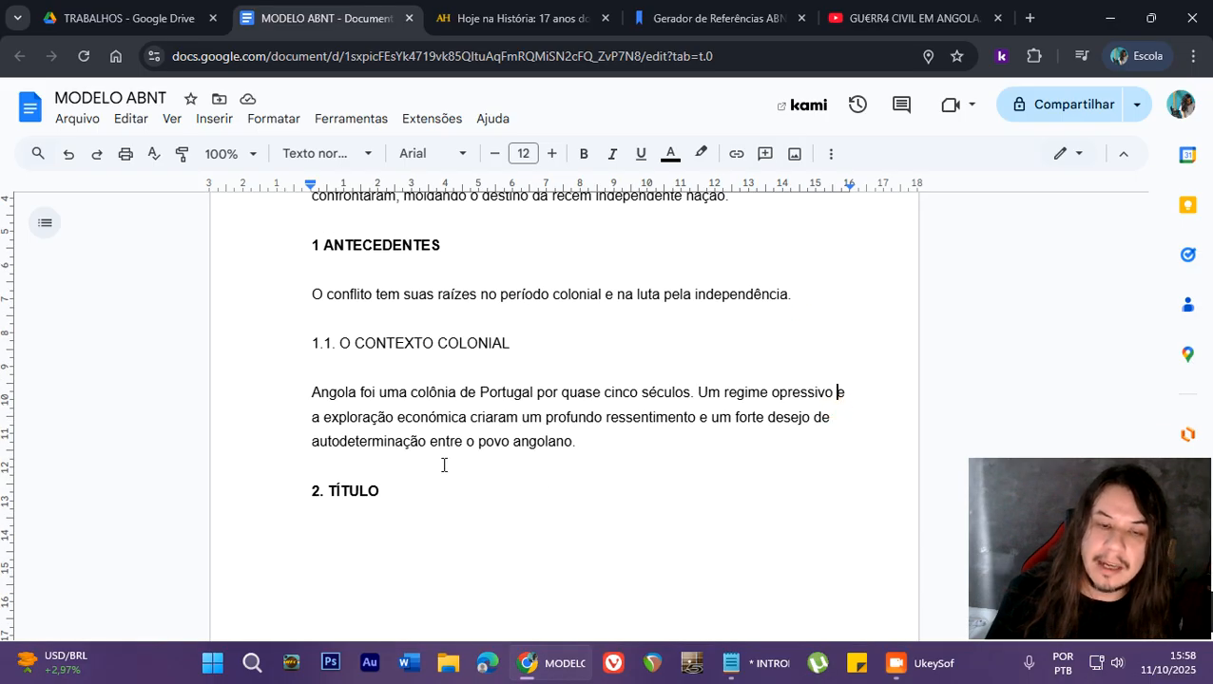
pyautogui.scroll(4, 444, 466)
# - Justify all the text from the INTRODUÇÃO heading down to the 2. TÍTULO heading
pyautogui.moveTo(275, 254); pyautogui.dragTo(480, 449)
pyautogui.scroll(-4, 543, 355)
pyautogui.scroll(1, 479, 449)
pyautogui.scroll(6, 479, 449)
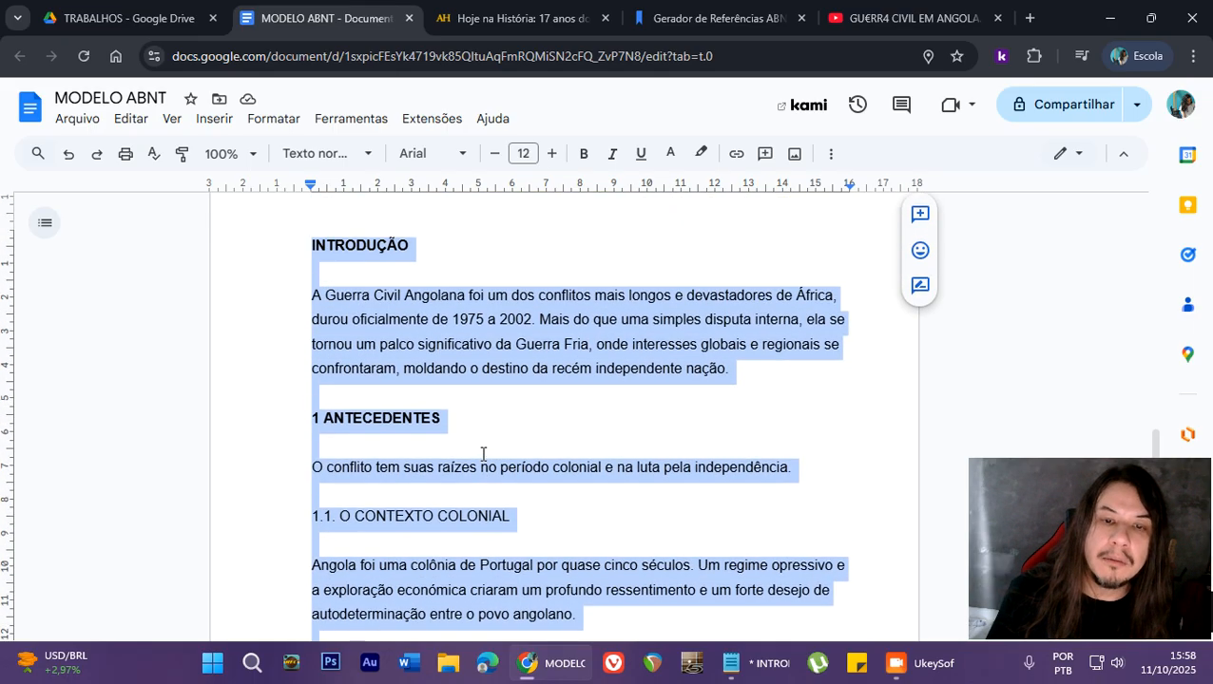
pyautogui.click(829, 157)
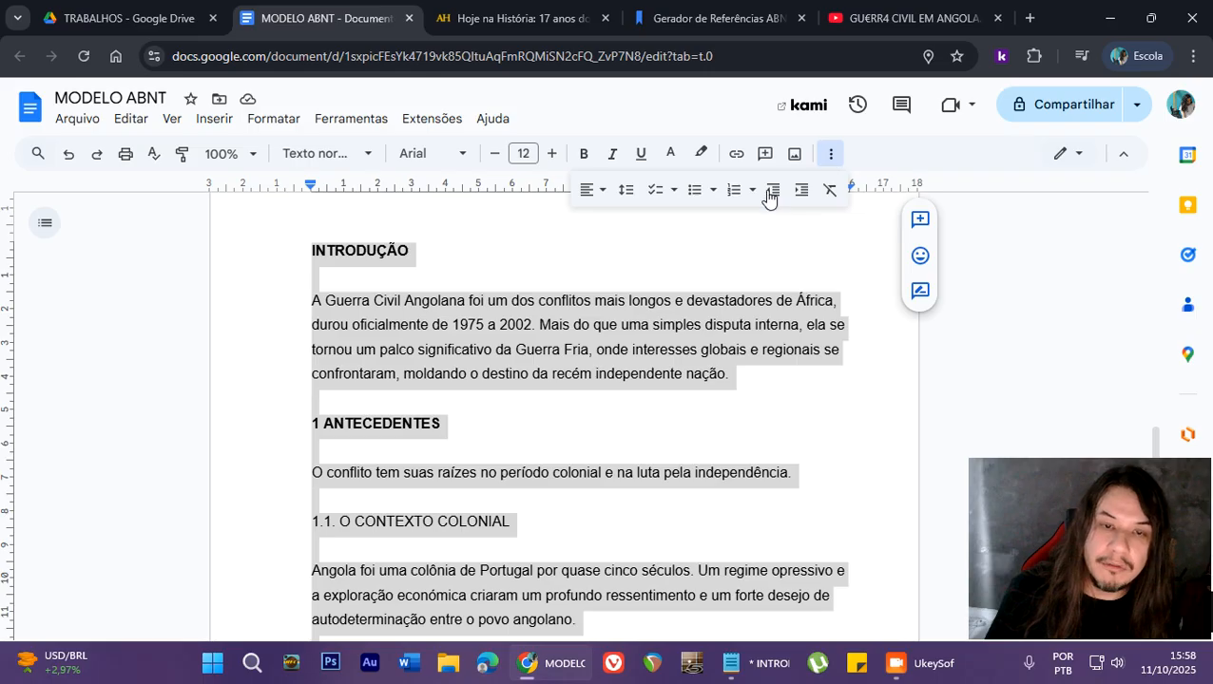
pyautogui.click(603, 193)
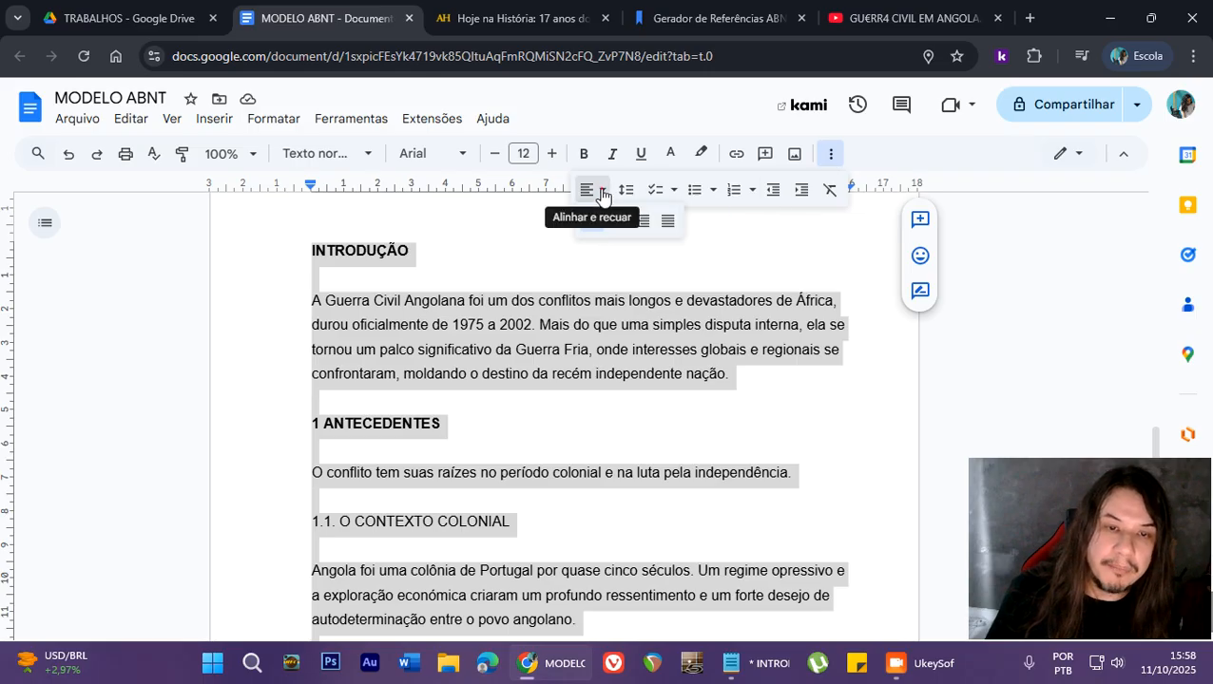
pyautogui.click(668, 224)
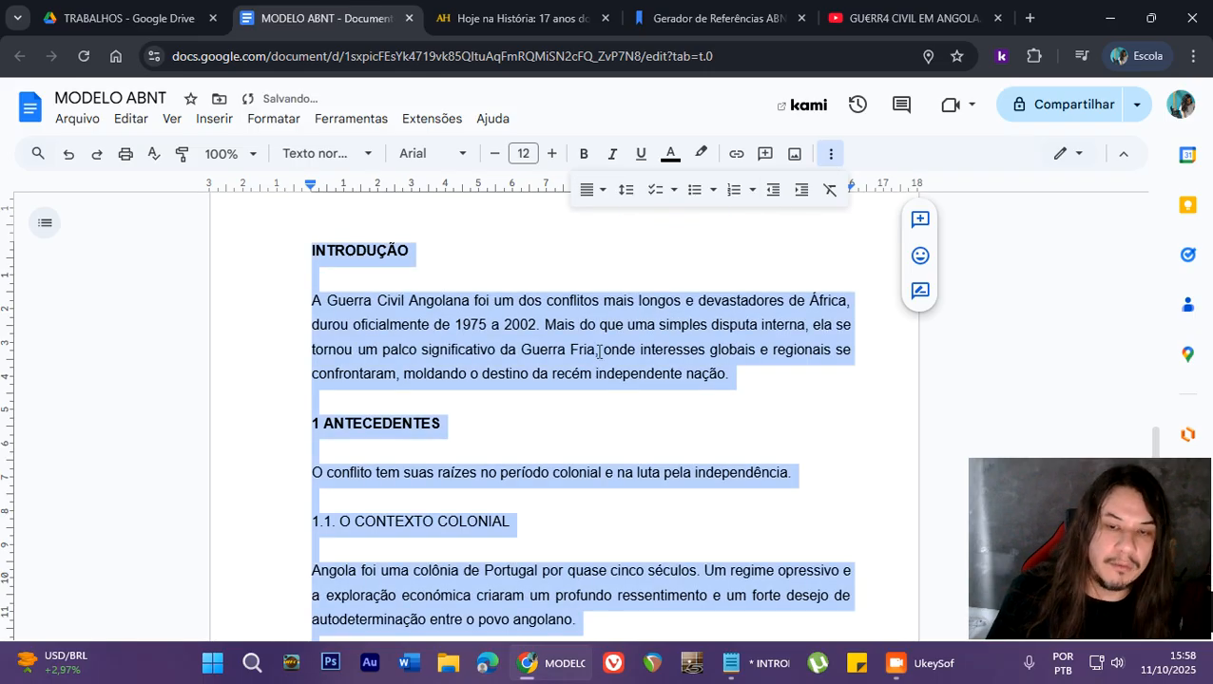
pyautogui.click(506, 379)
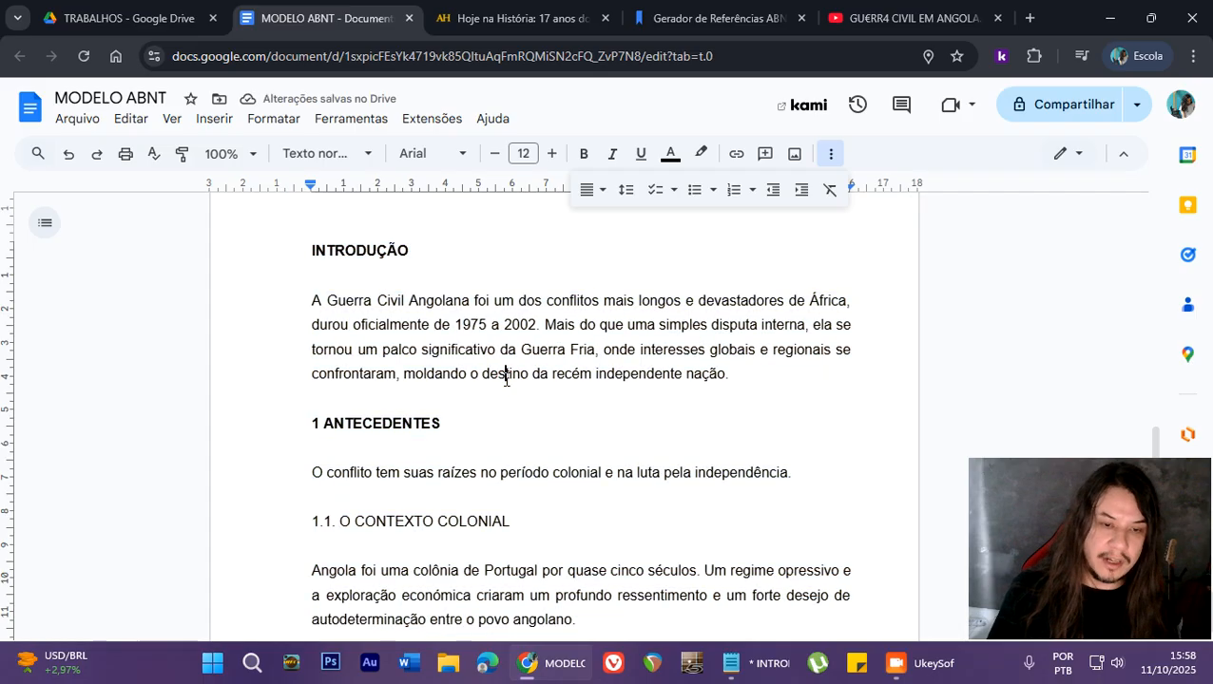
# - Indent the first line of the three body paragraphs under INTRODUÇÃO, 1 ANTECEDENTES and 1.1. O CONTEXTO COLONIAL
pyautogui.scroll(-2, 506, 378)
pyautogui.scroll(2, 467, 475)
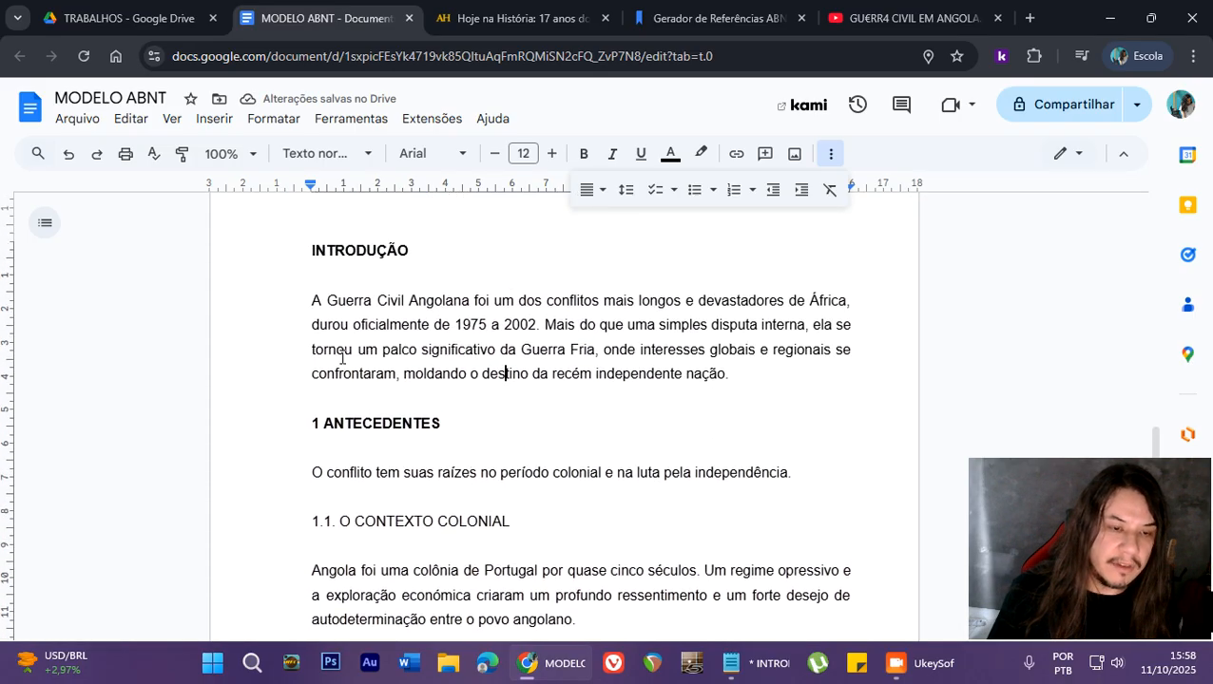
pyautogui.click(305, 302)
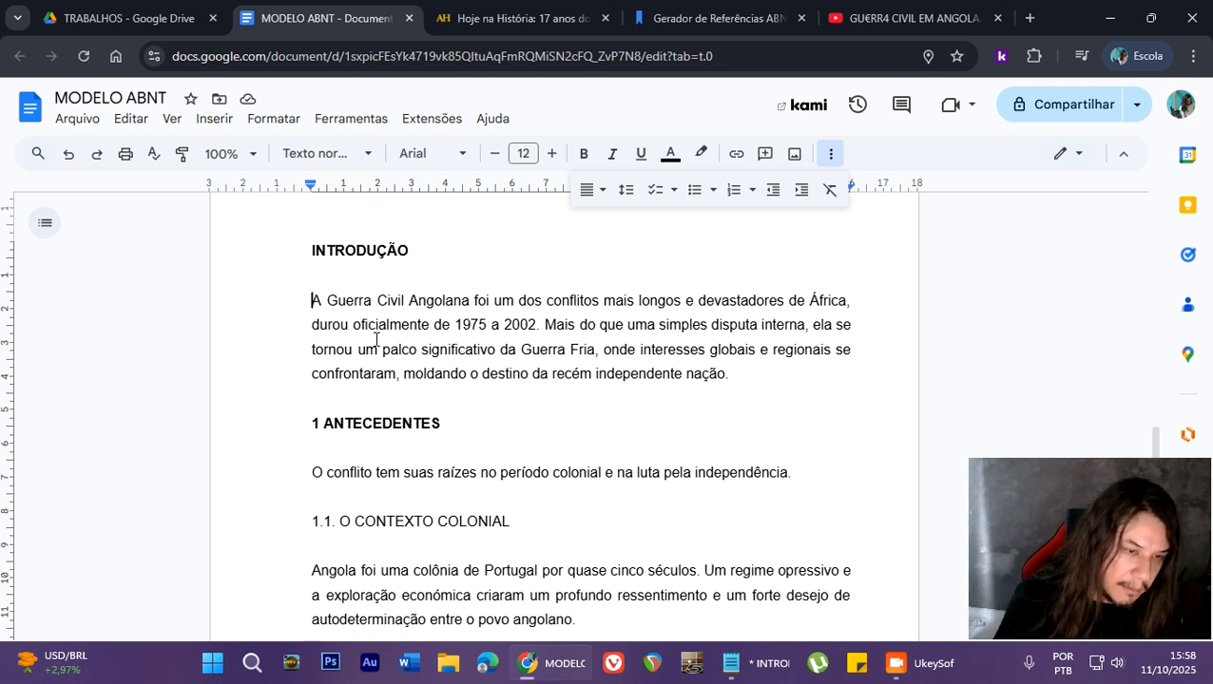
pyautogui.press('Tab')
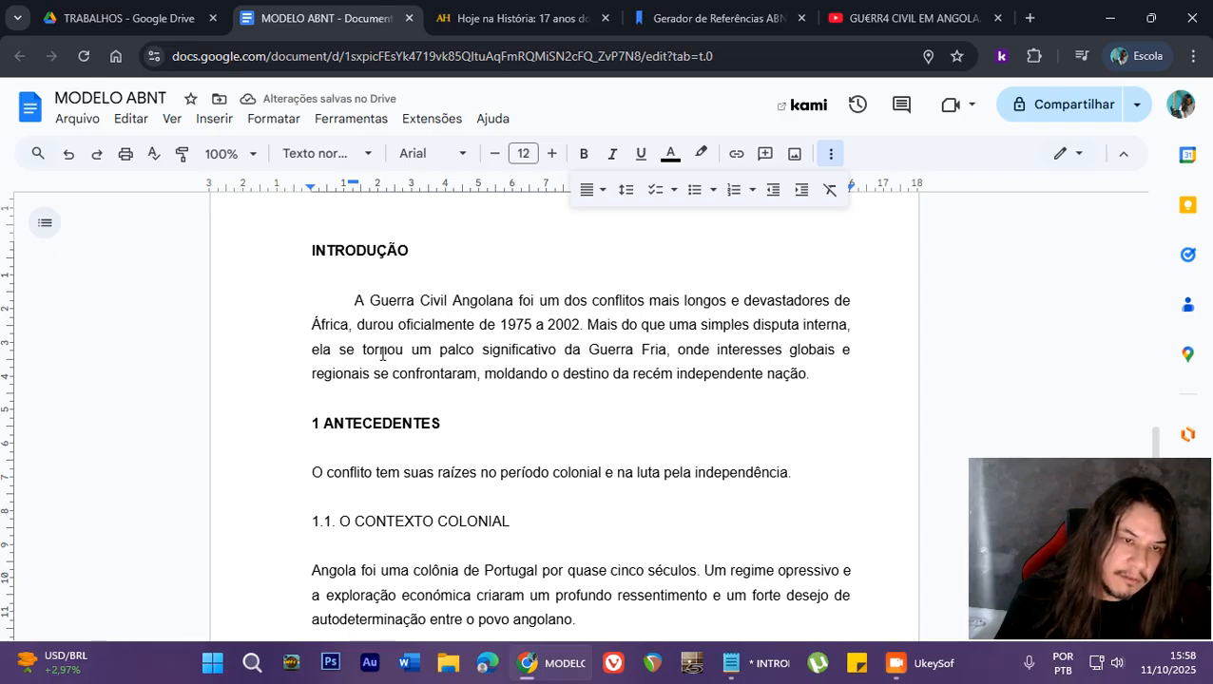
pyautogui.scroll(-1, 449, 364)
pyautogui.click(297, 487)
pyautogui.click(307, 385)
pyautogui.press('Tab')
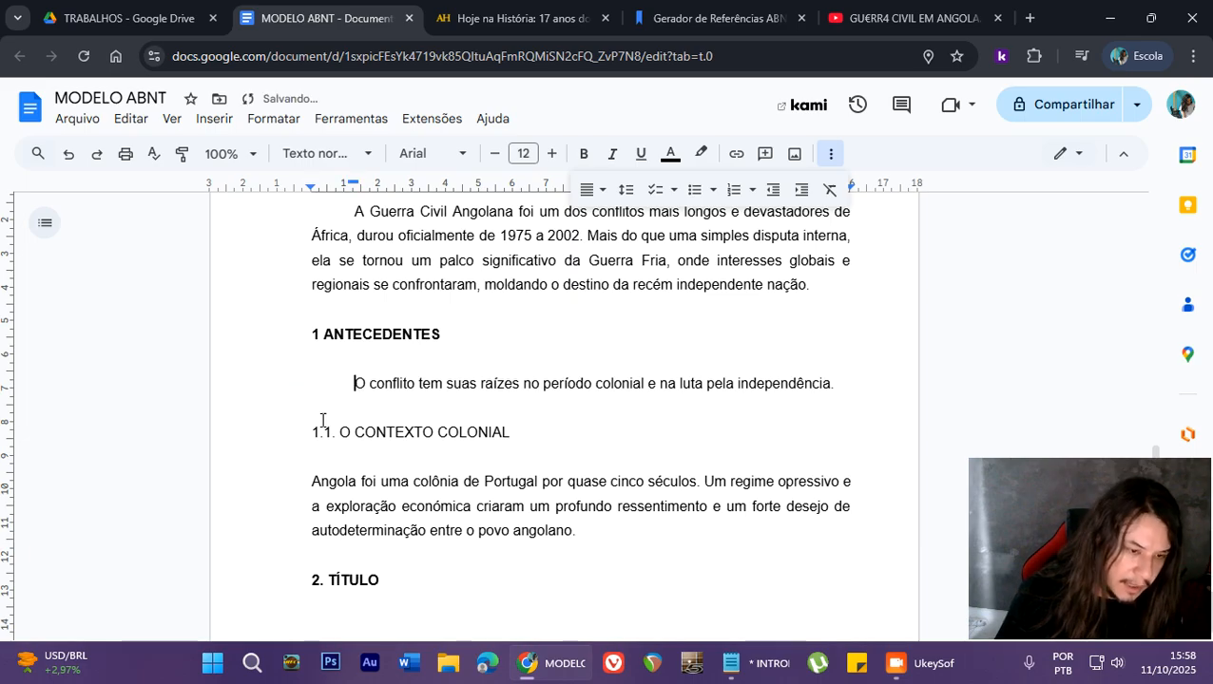
pyautogui.click(309, 489)
pyautogui.press('Tab')
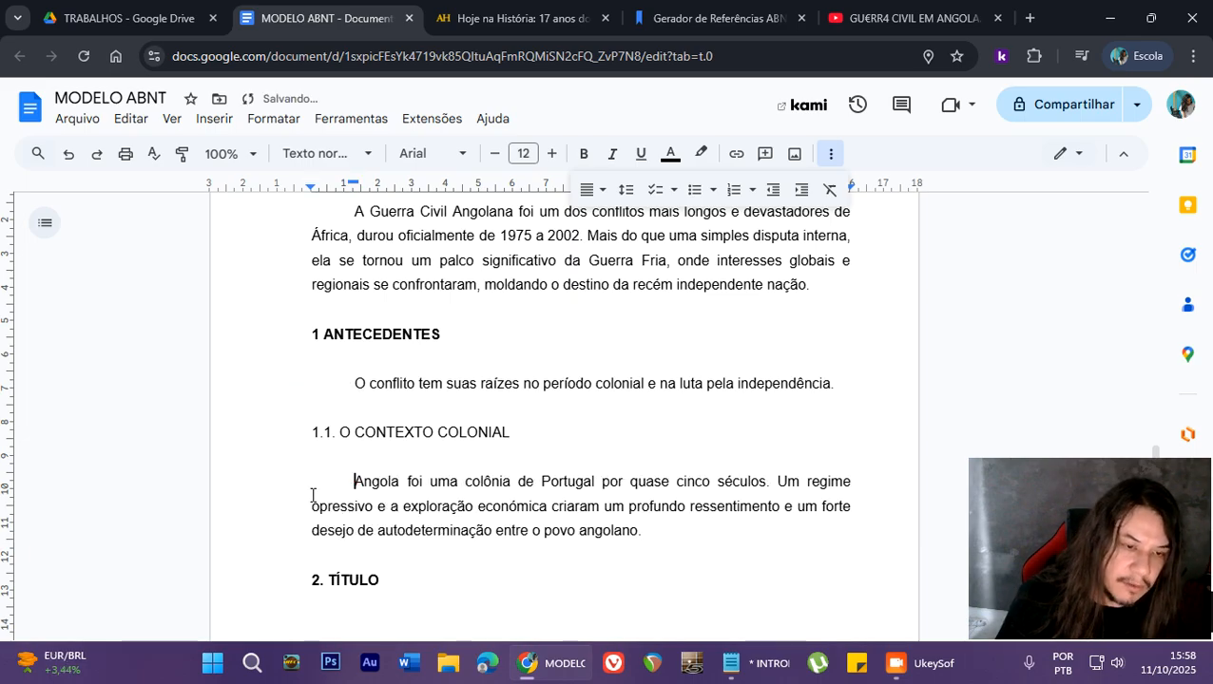
pyautogui.scroll(1, 311, 495)
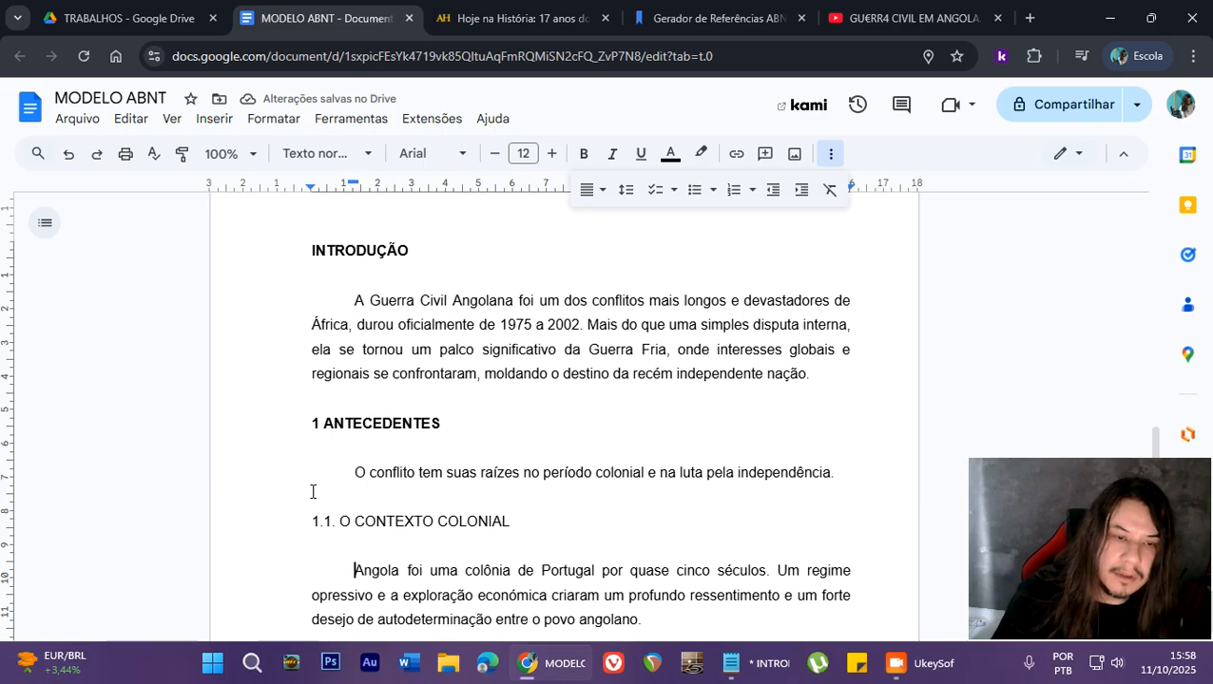
# - Add blank lines below the 2. TÍTULO heading until the cursor reaches the first line of a new page
pyautogui.scroll(-1, 313, 492)
pyautogui.scroll(-3, 313, 491)
pyautogui.click(449, 380)
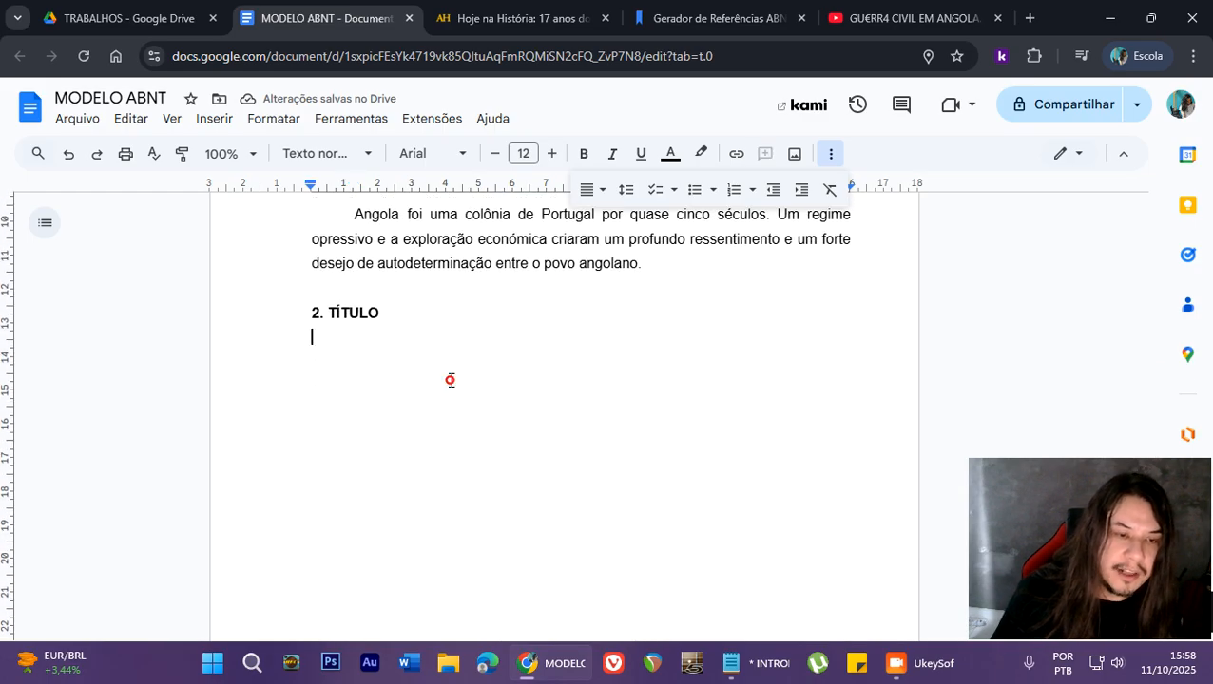
pyautogui.scroll(-2, 452, 380)
pyautogui.press('Return')
pyautogui.press('Return')
pyautogui.press('Return')
pyautogui.press('Return')
pyautogui.press('Return')
pyautogui.press('Return')
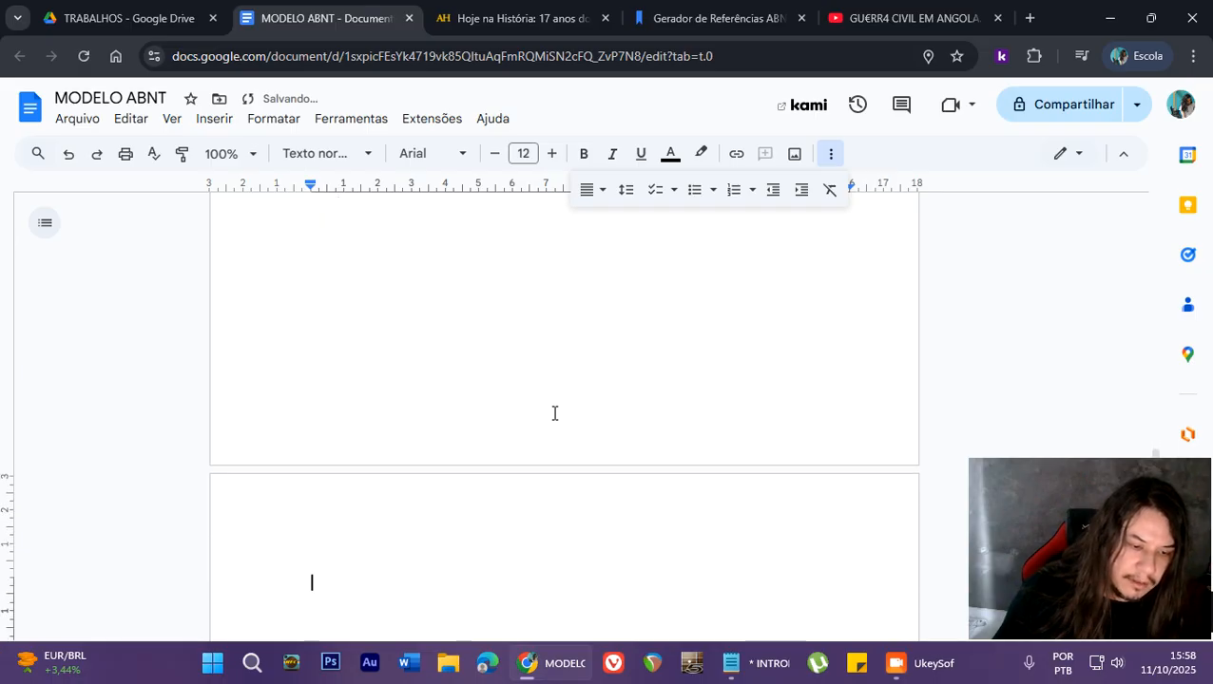
pyautogui.press('BackSpace')
pyautogui.press('Return')
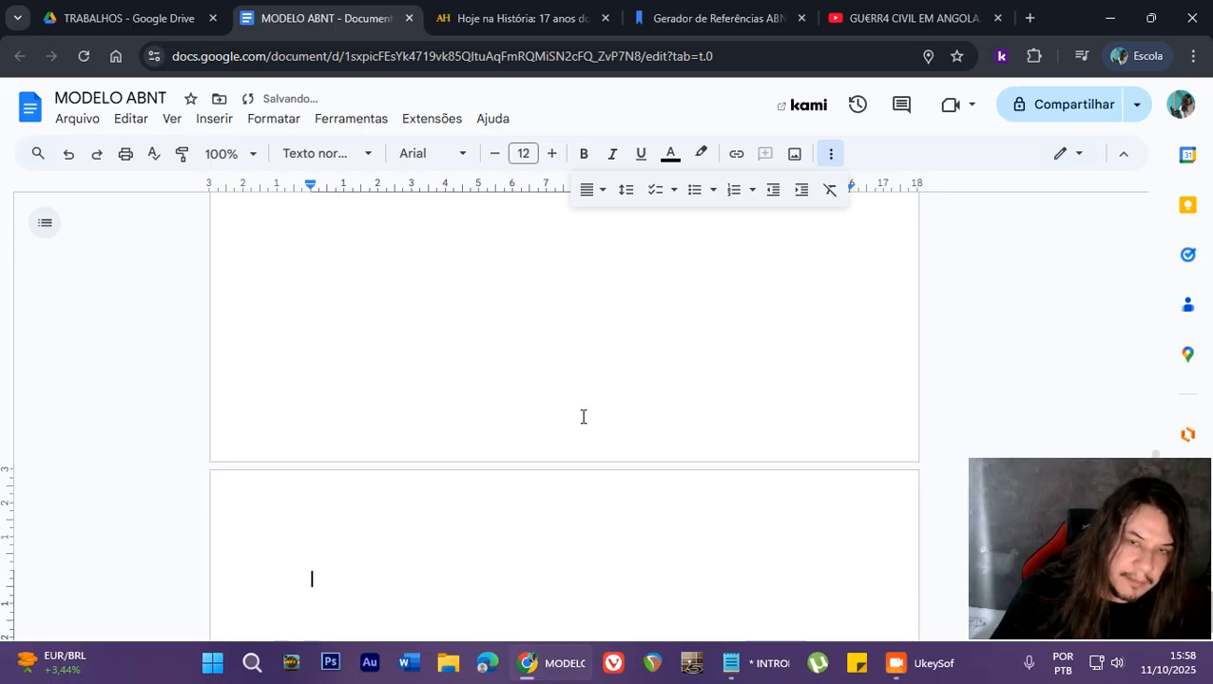
# - Enter the heading "REFERÊNCIAS" on the first line of the new page and make it bold
pyautogui.click(830, 153)
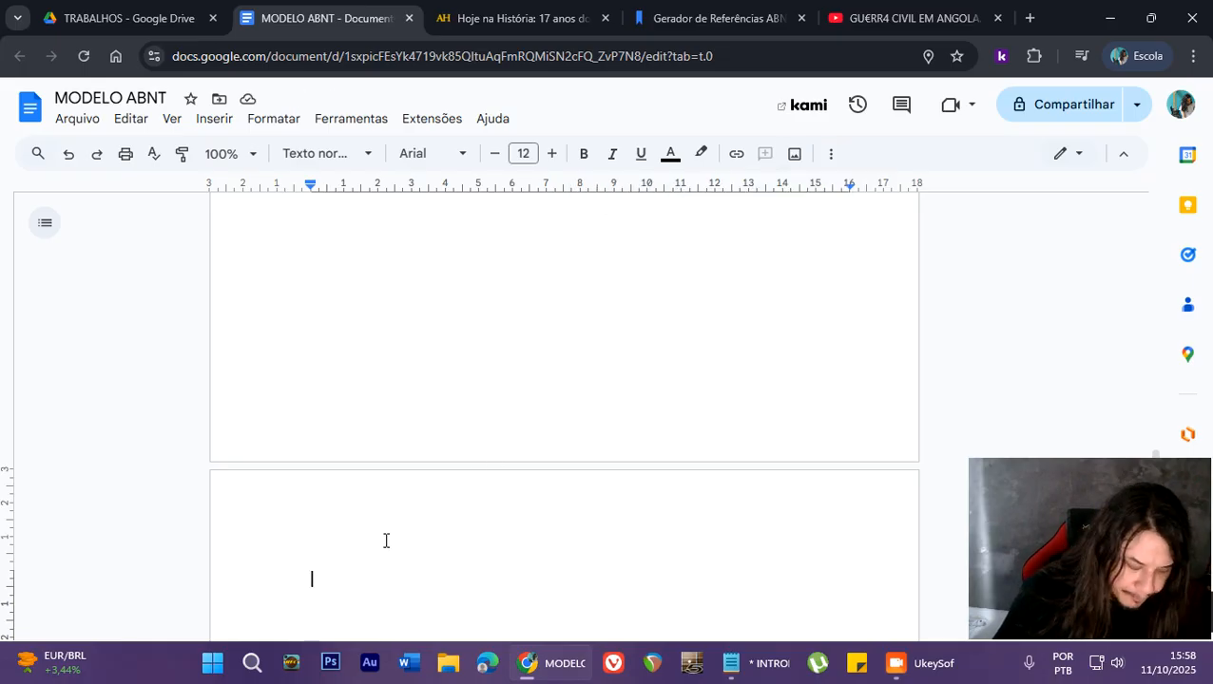
pyautogui.write('REFERÊNCIAS')
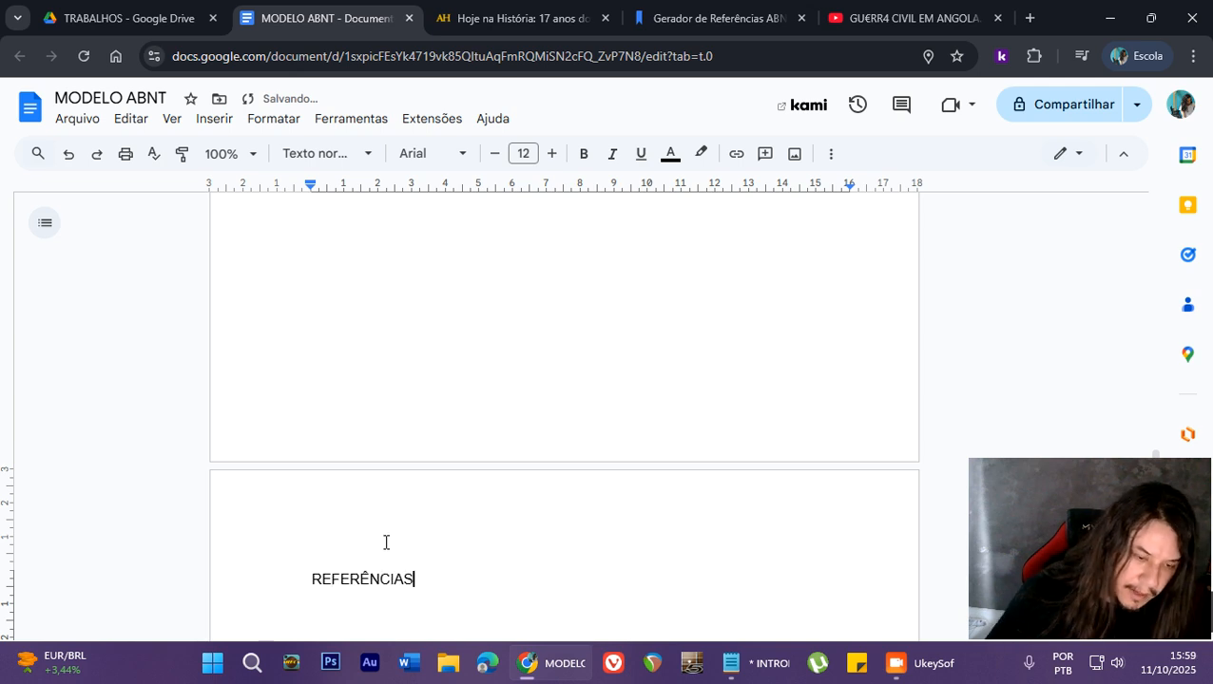
pyautogui.moveTo(457, 584); pyautogui.dragTo(306, 577)
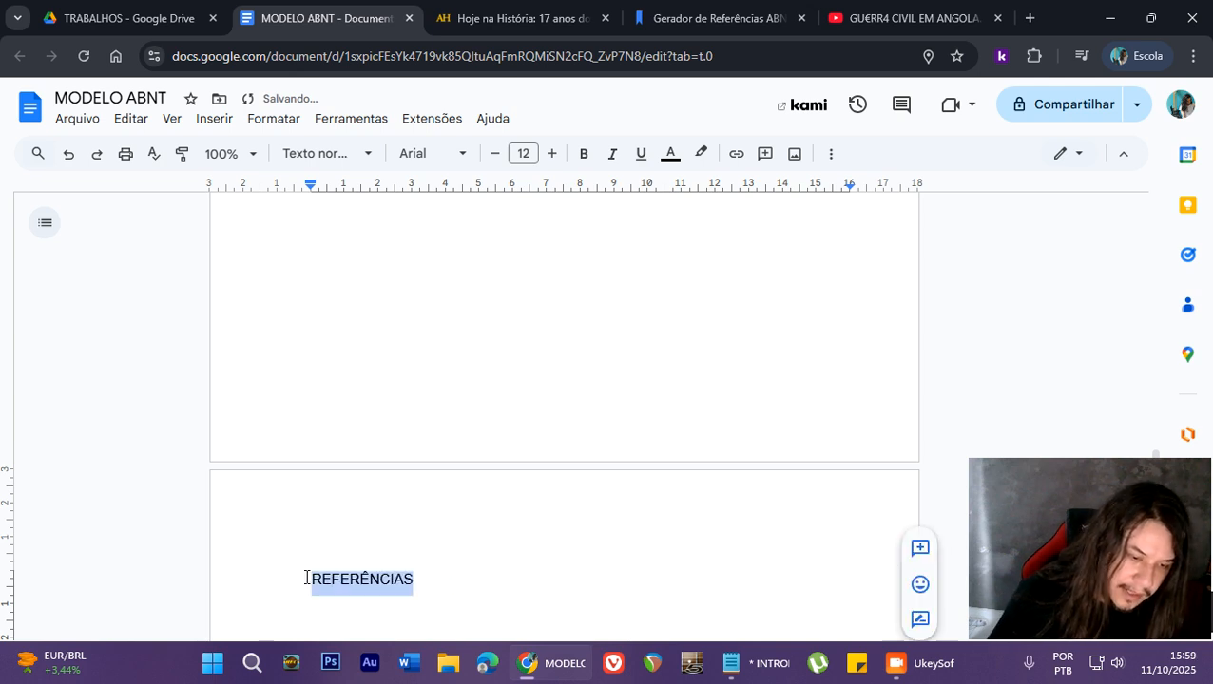
pyautogui.click(583, 154)
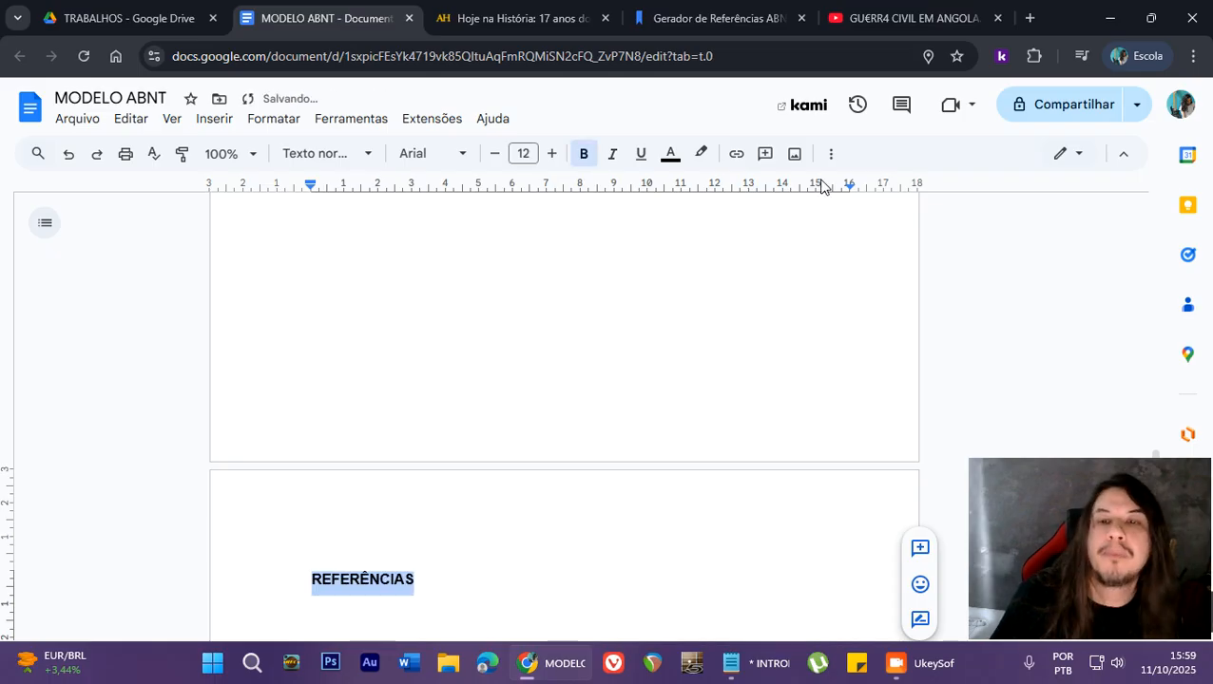
# - Center the REFERÊNCIAS heading and add a left-aligned line below it
pyautogui.click(831, 155)
pyautogui.click(607, 190)
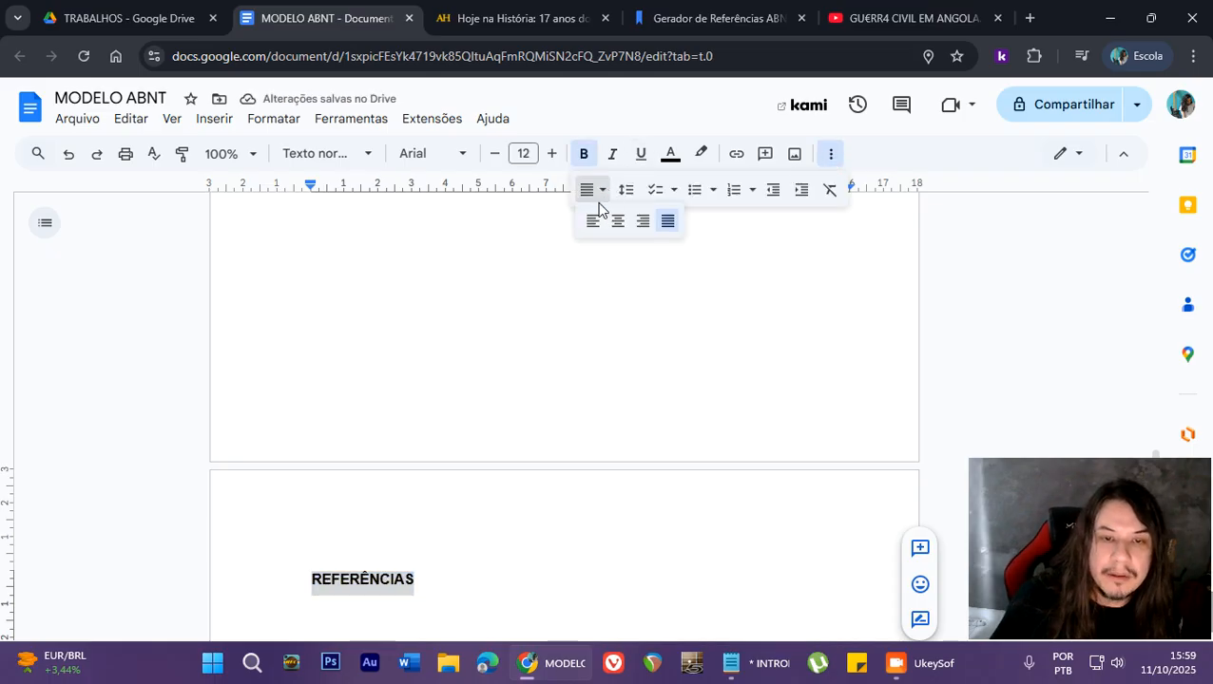
pyautogui.click(616, 220)
pyautogui.scroll(-2, 589, 405)
pyautogui.click(658, 402)
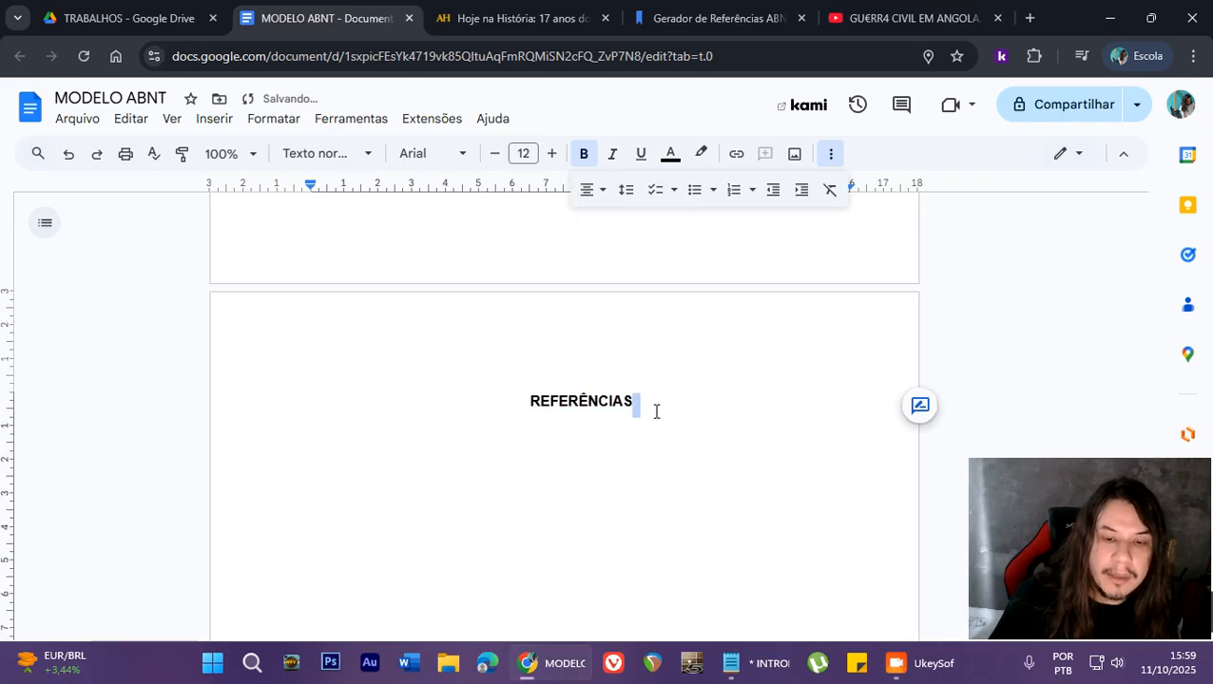
pyautogui.press('Return')
pyautogui.hotkey('ctrl', 'shift', 'l')
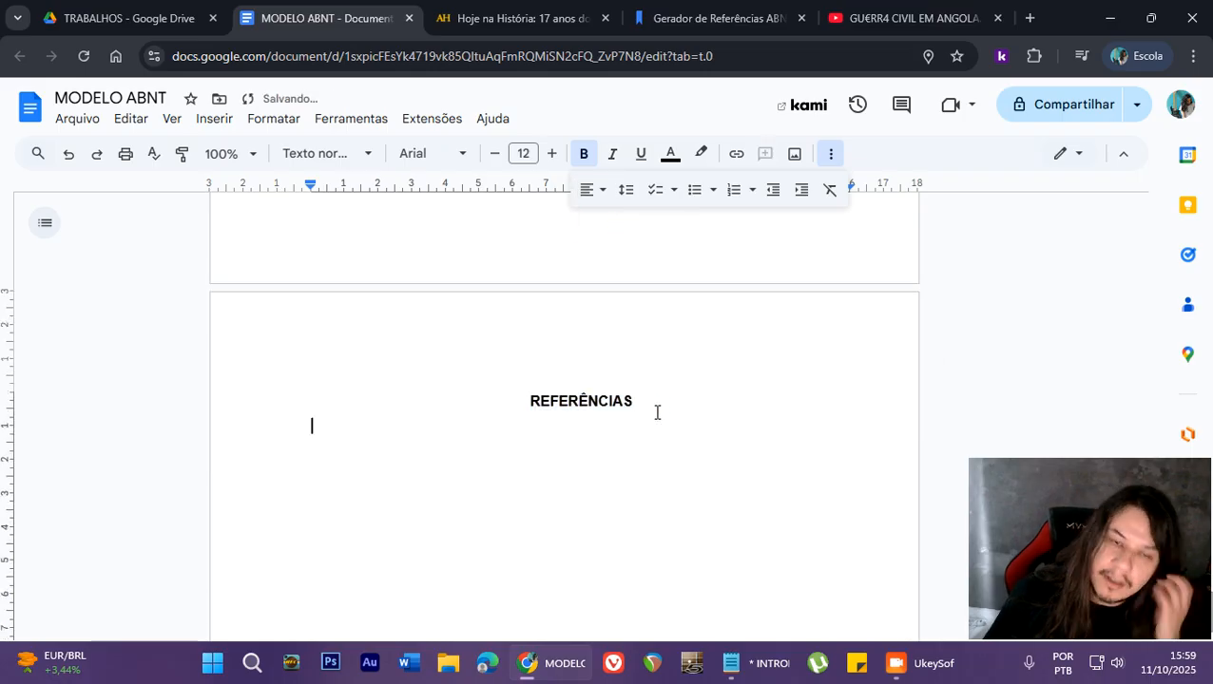
# - Start a new paragraph after the INTRODUÇÃO body text, leaving one blank line between them
pyautogui.scroll(5, 656, 412)
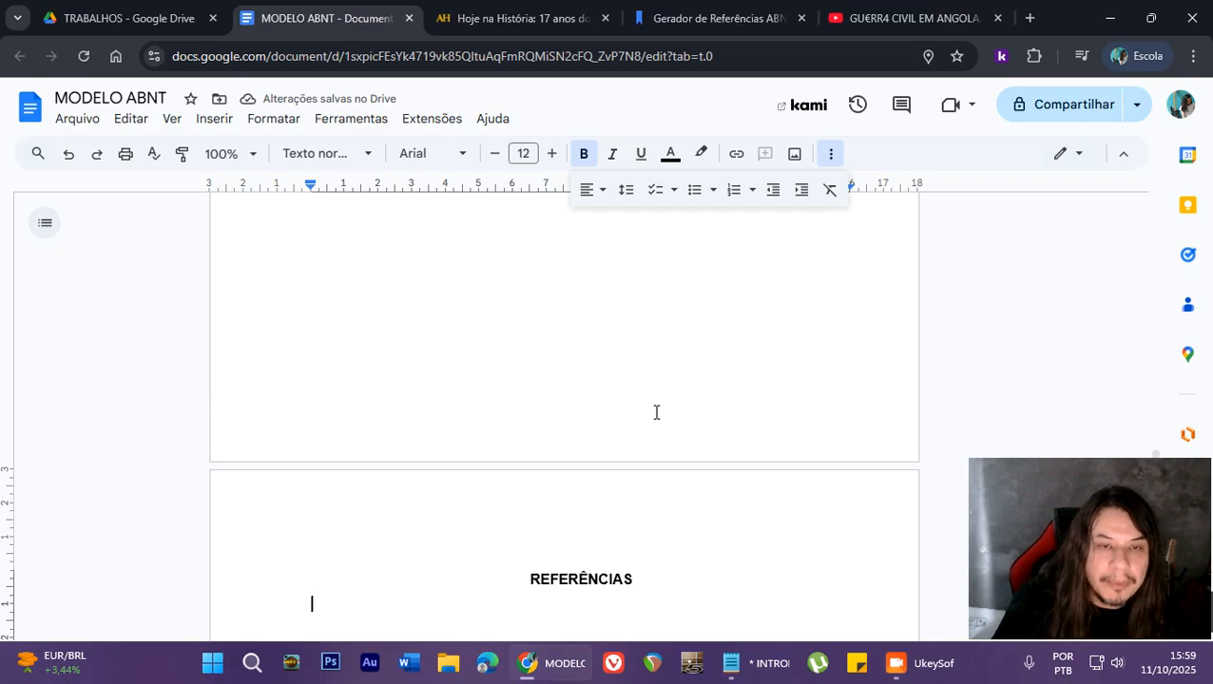
pyautogui.scroll(5, 655, 413)
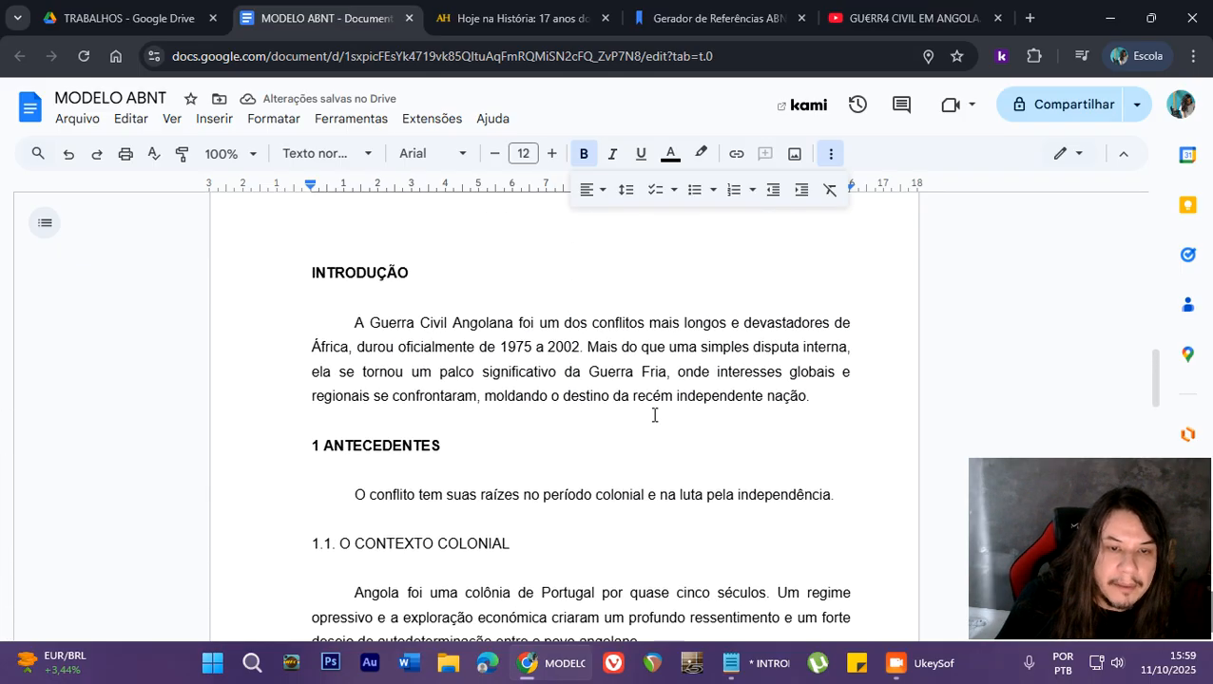
pyautogui.scroll(-6, 544, 406)
pyautogui.scroll(5, 544, 412)
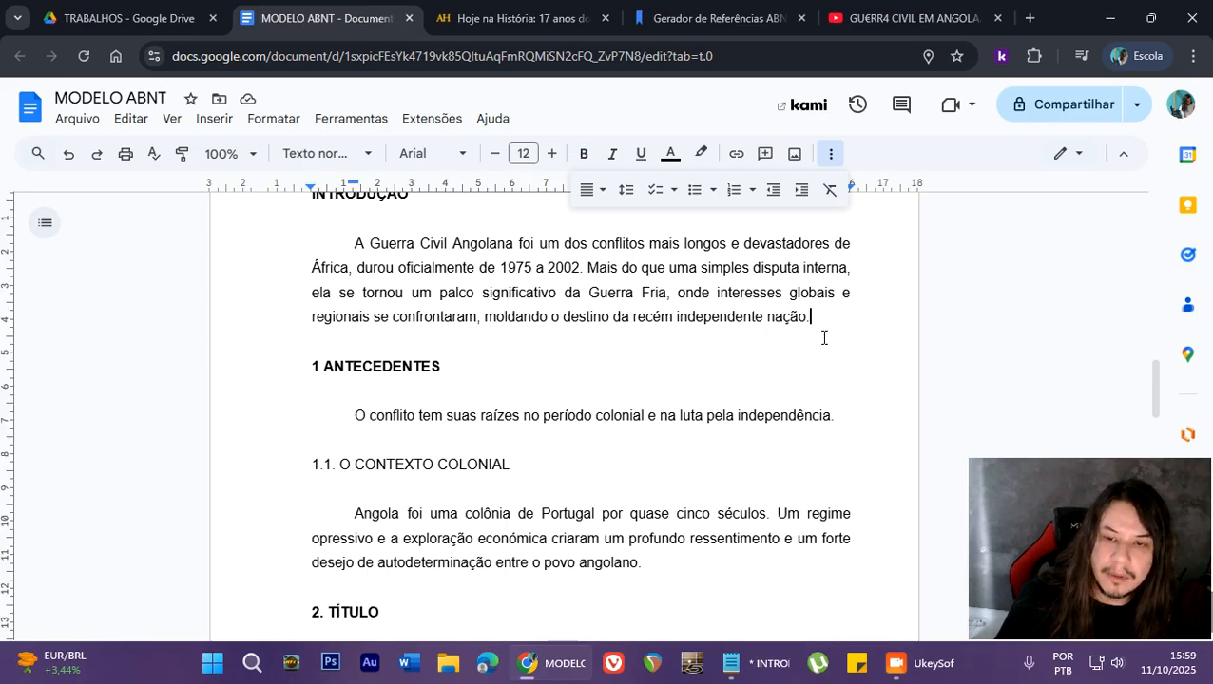
pyautogui.click(831, 153)
pyautogui.scroll(2, 635, 351)
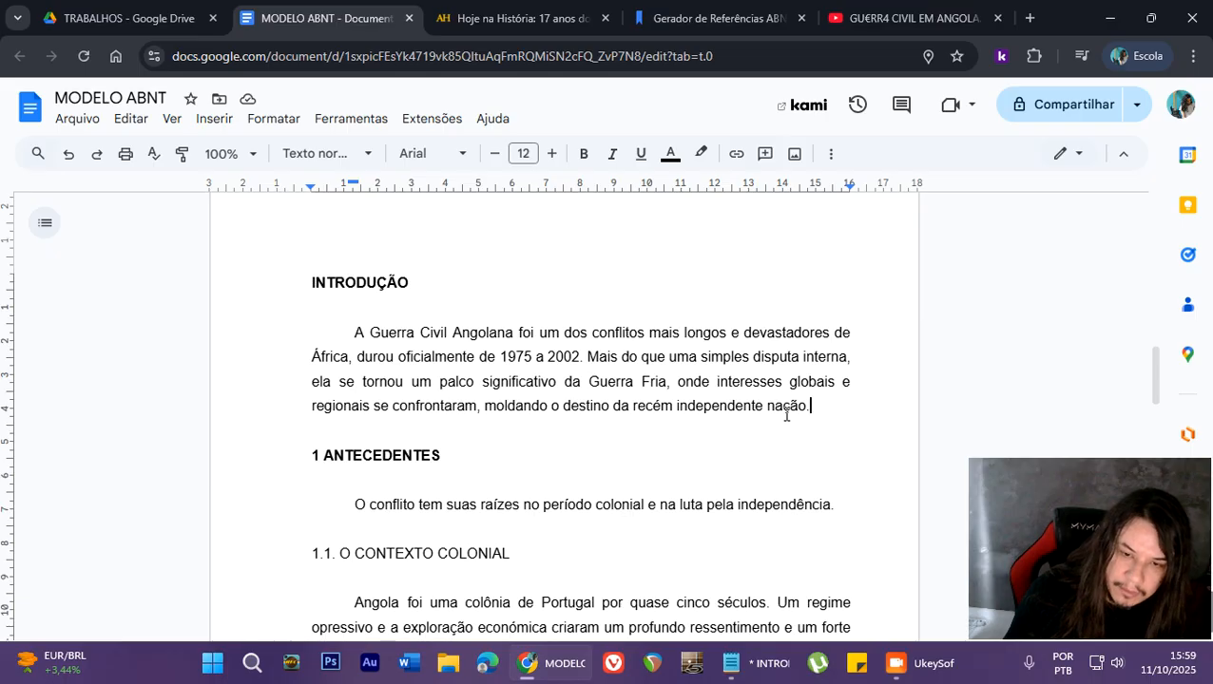
pyautogui.press('Return')
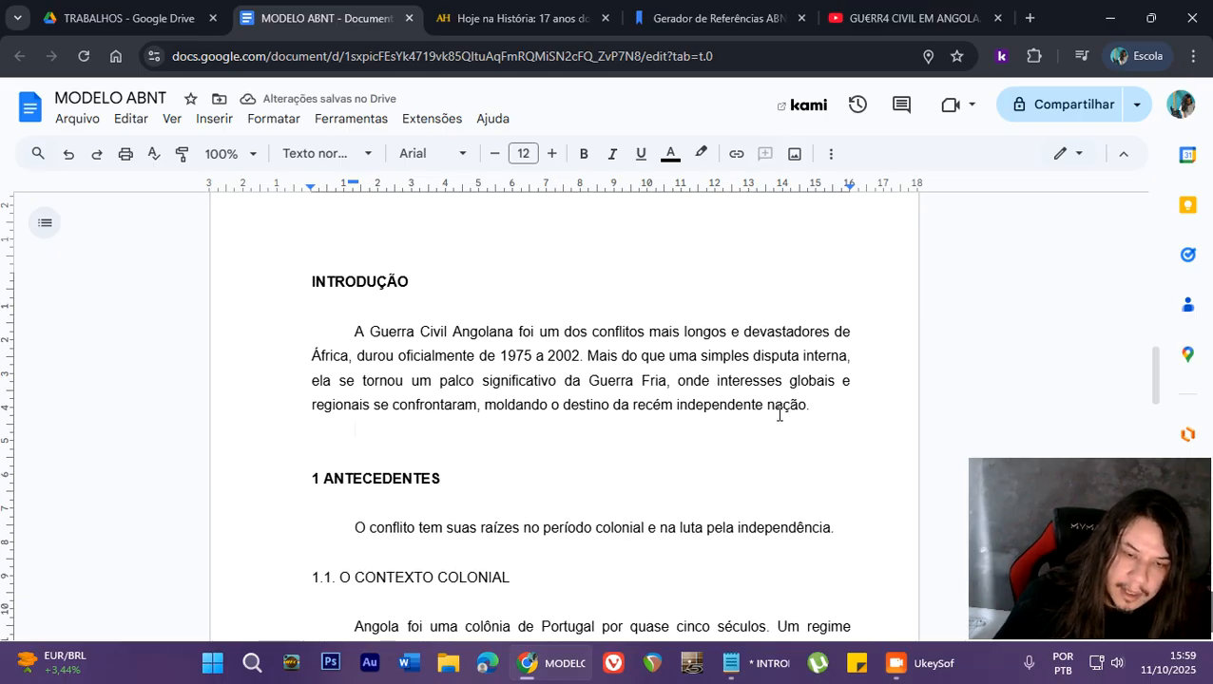
pyautogui.scroll(-2, 751, 404)
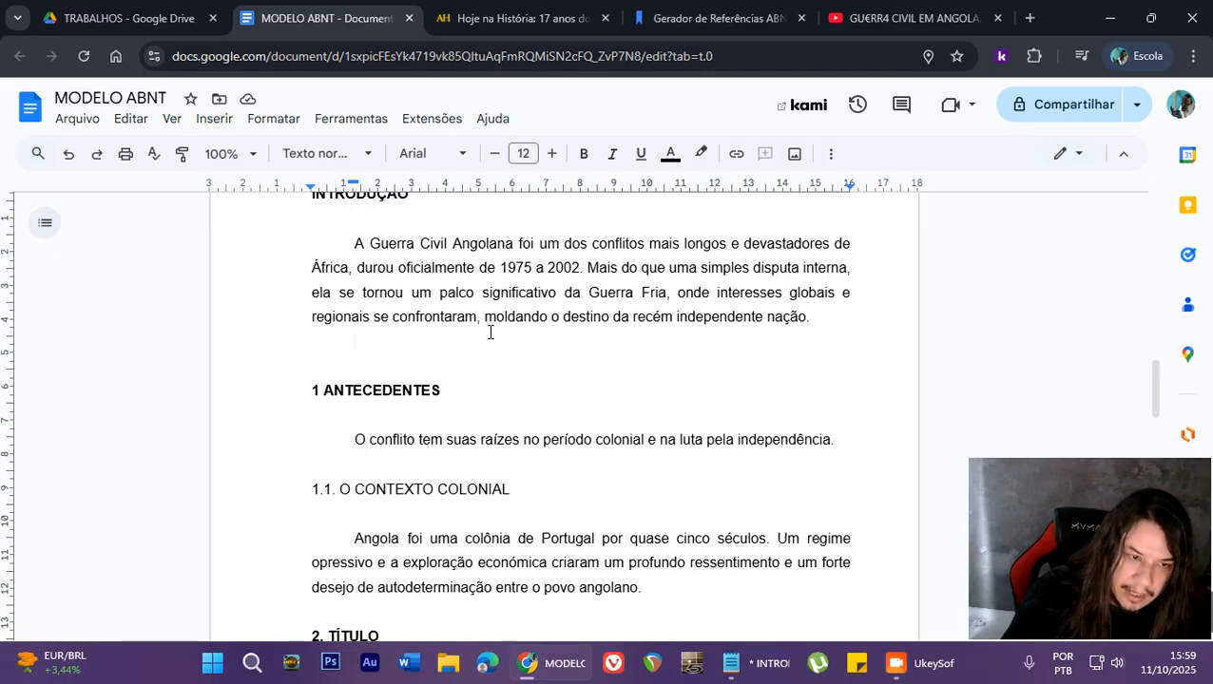
# - Copy the paragraph beginning "A Guerra em Angola foi internacionalmente percebida" from the open Aventuras na História article
pyautogui.click(457, 19)
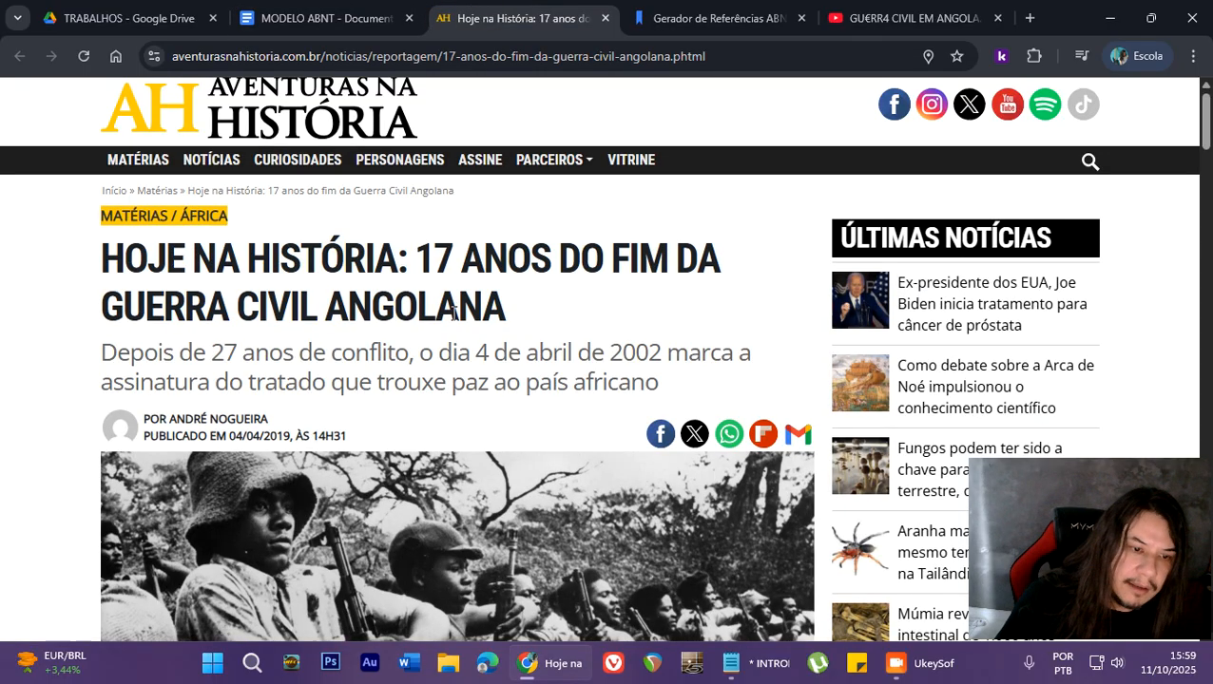
pyautogui.scroll(-10, 452, 314)
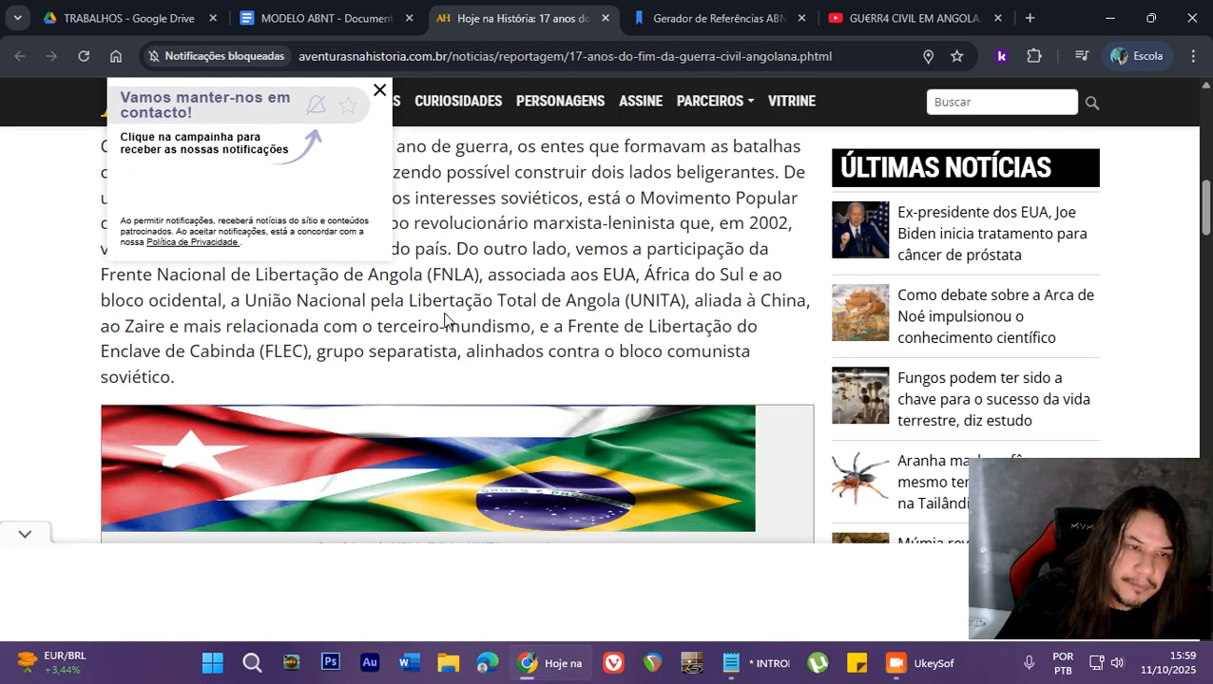
pyautogui.scroll(5, 445, 320)
pyautogui.click(380, 90)
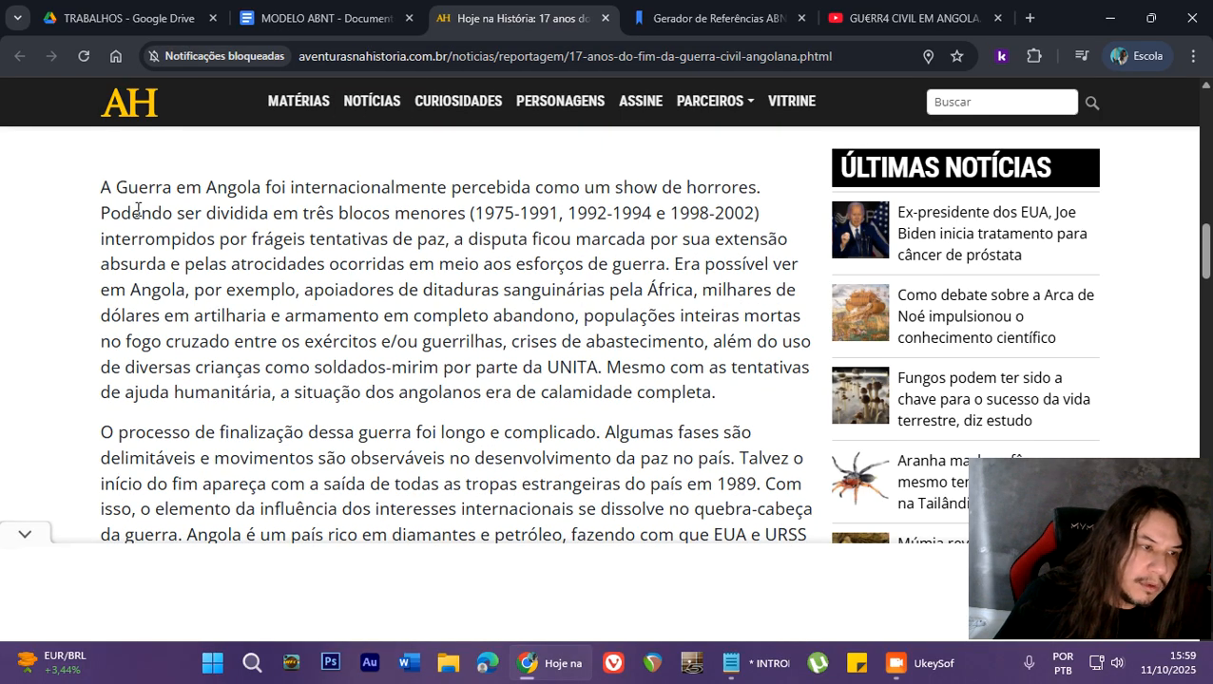
pyautogui.moveTo(99, 187); pyautogui.dragTo(727, 404)
pyautogui.rightClick(549, 320)
pyautogui.click(569, 341)
# - Paste the copied article paragraph into the MODELO ABNT document on the new line below the introduction text
pyautogui.click(359, 13)
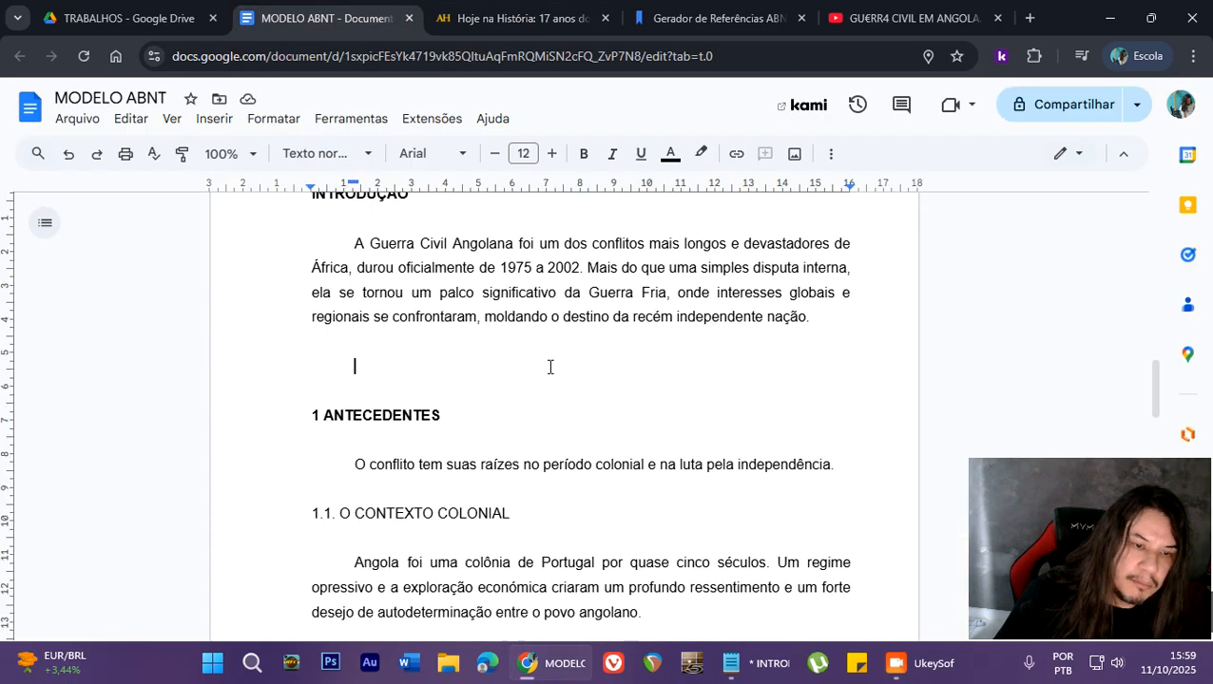
pyautogui.click(130, 118)
pyautogui.click(231, 307)
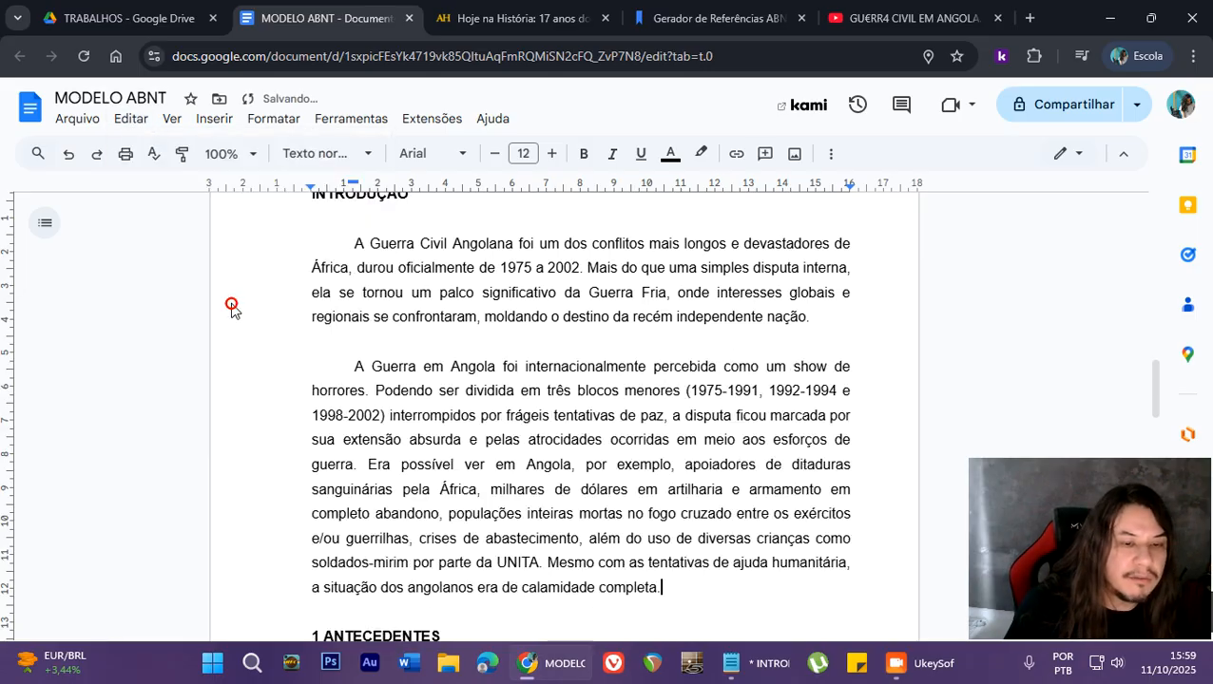
# - Indent the whole pasted paragraph "A Guerra em Angola foi internacionalmente percebida" to about 4 cm from the margin, without a first-line indent
pyautogui.scroll(-1, 255, 350)
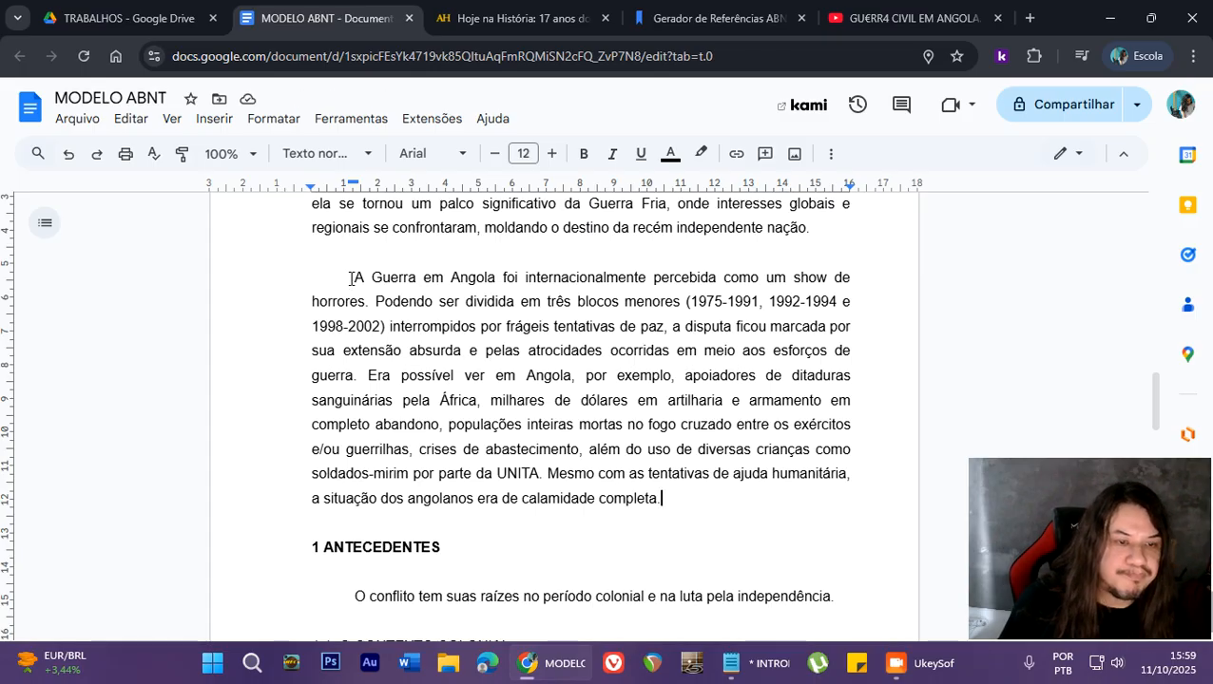
pyautogui.click(352, 277)
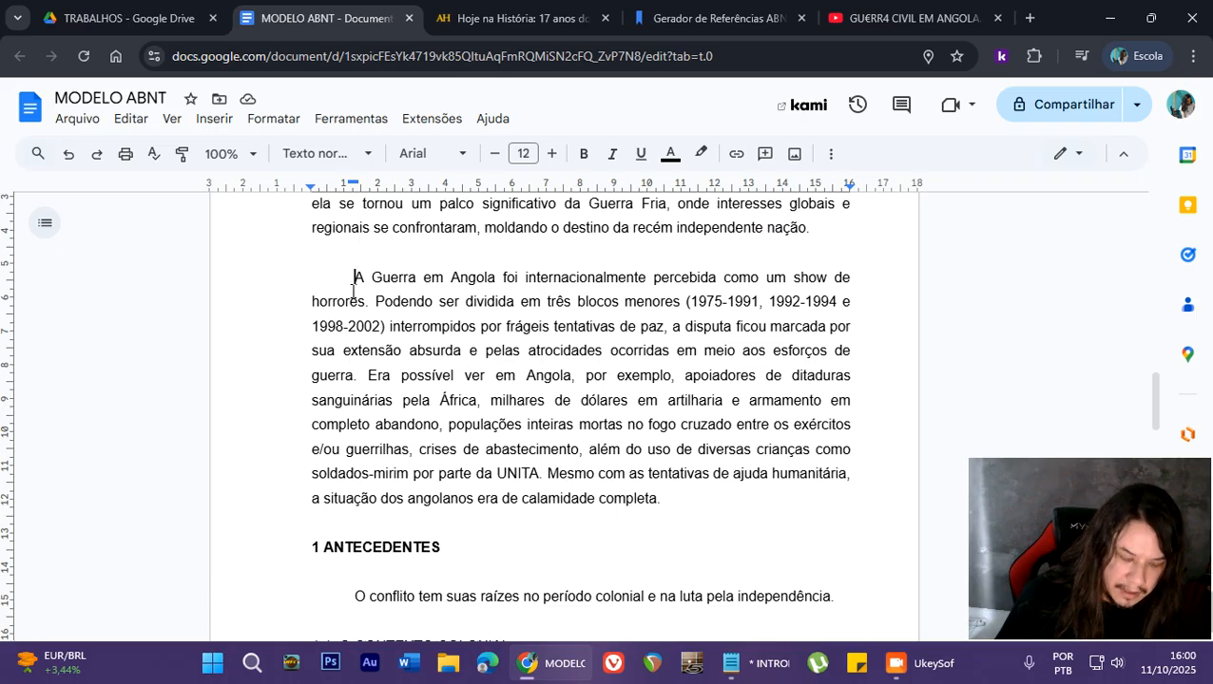
pyautogui.press('Tab')
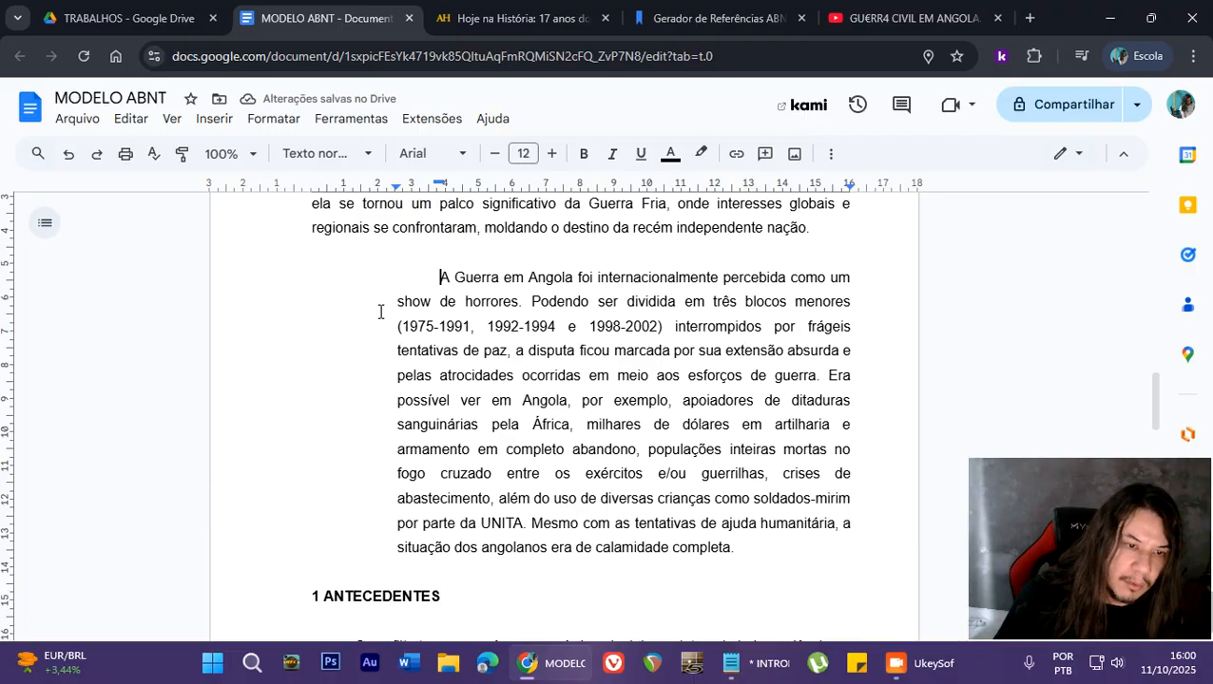
pyautogui.press('BackSpace')
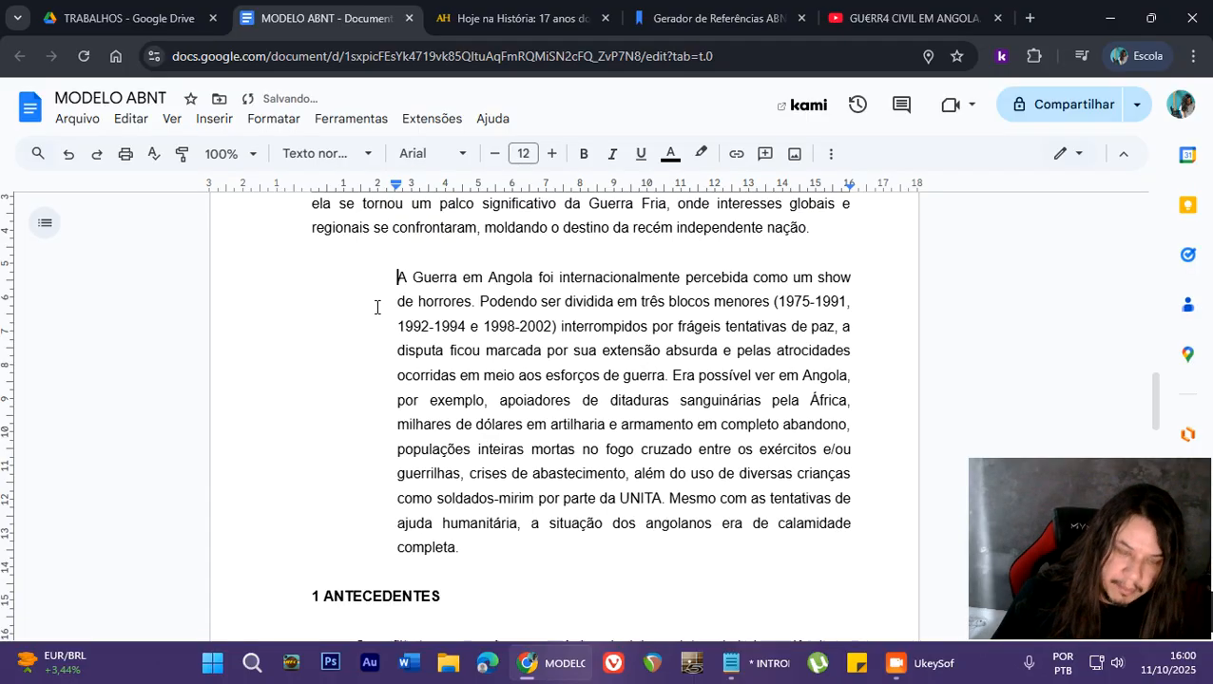
pyautogui.press('BackSpace')
pyautogui.press('Tab')
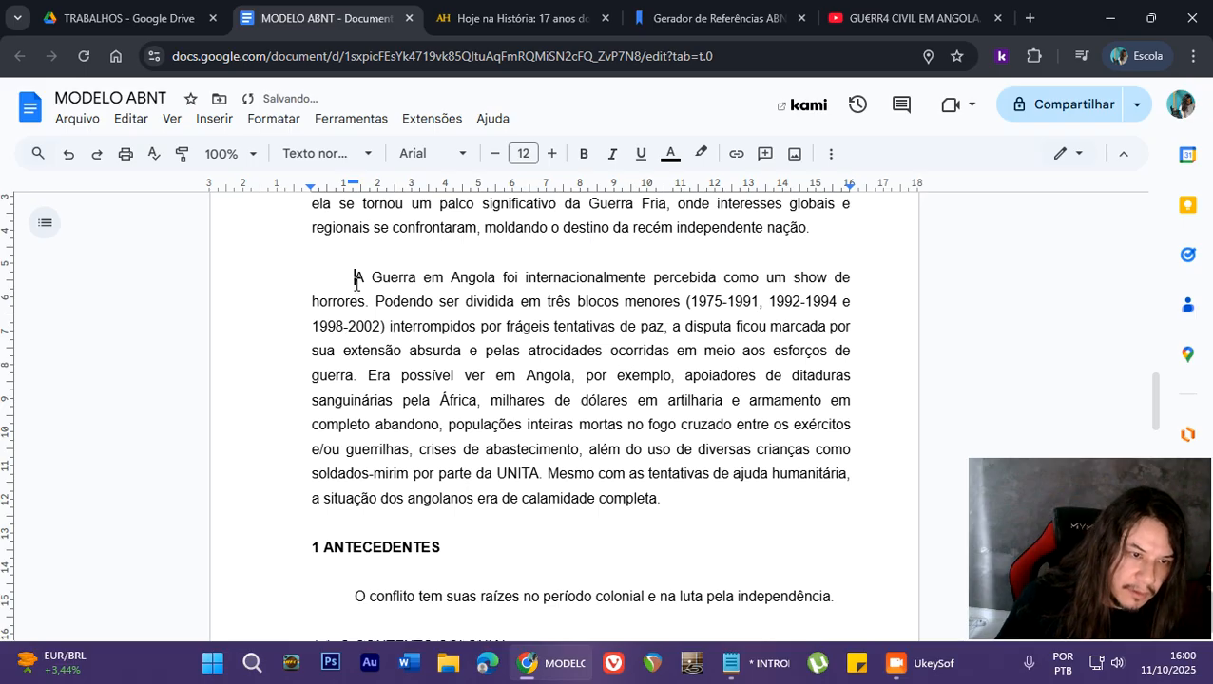
pyautogui.press('Tab')
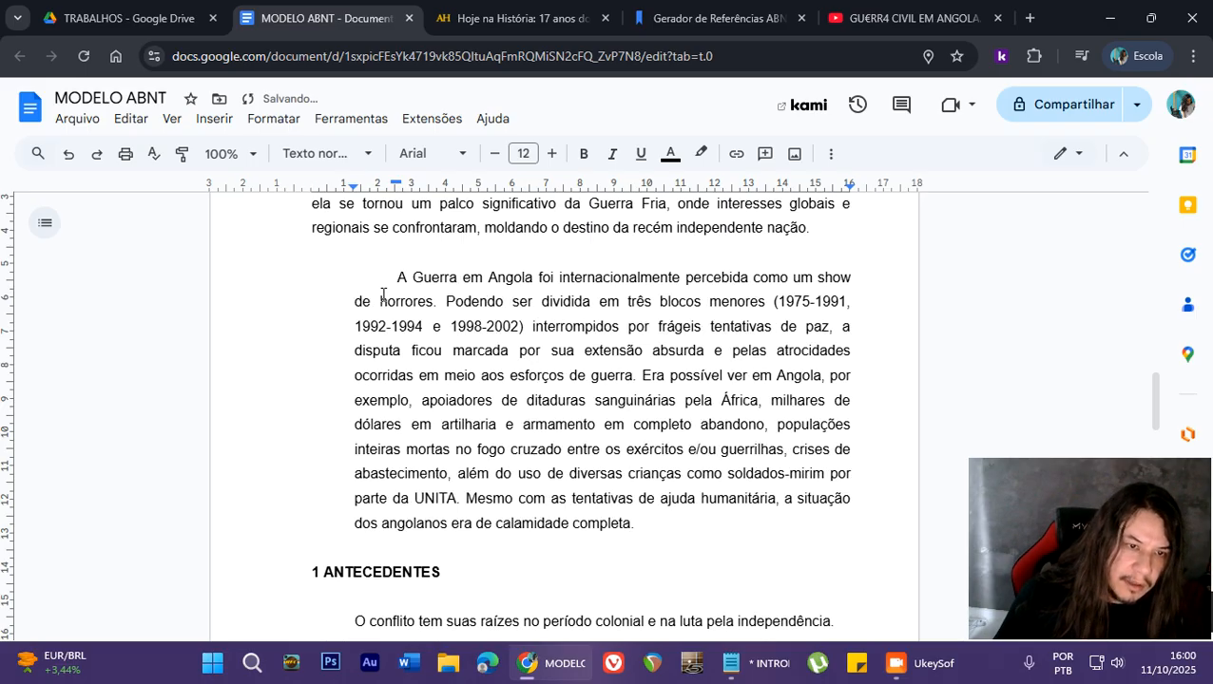
pyautogui.press('Tab')
pyautogui.press('Tab')
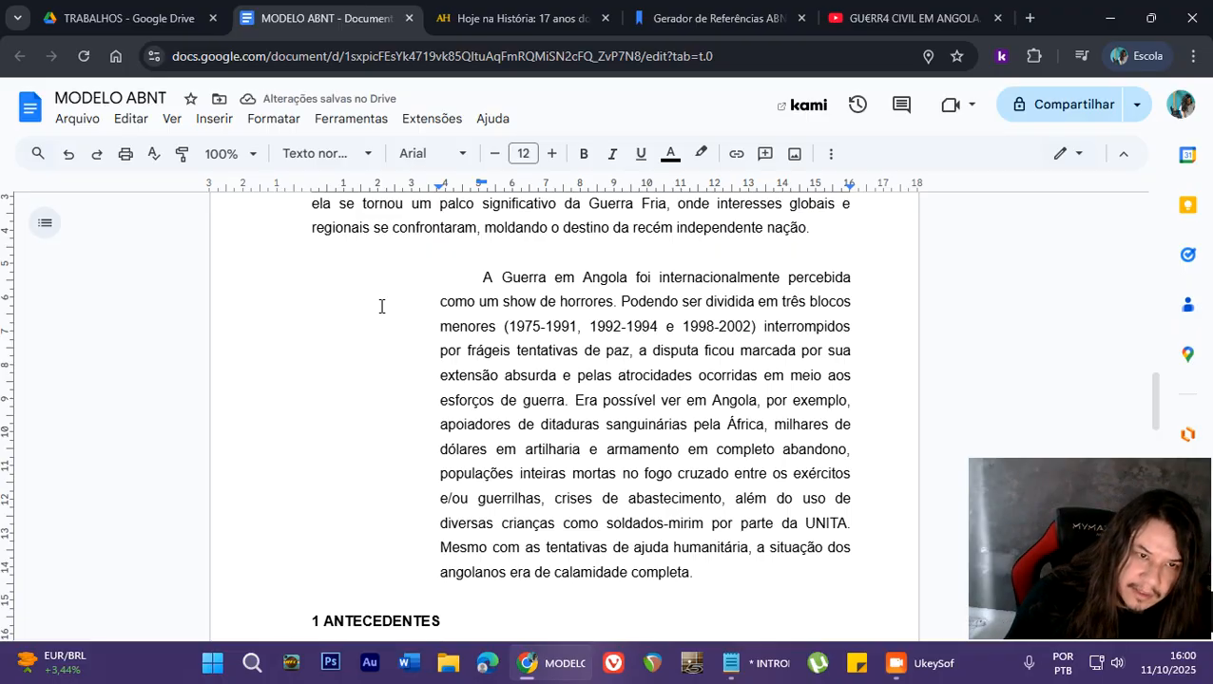
pyautogui.press('BackSpace')
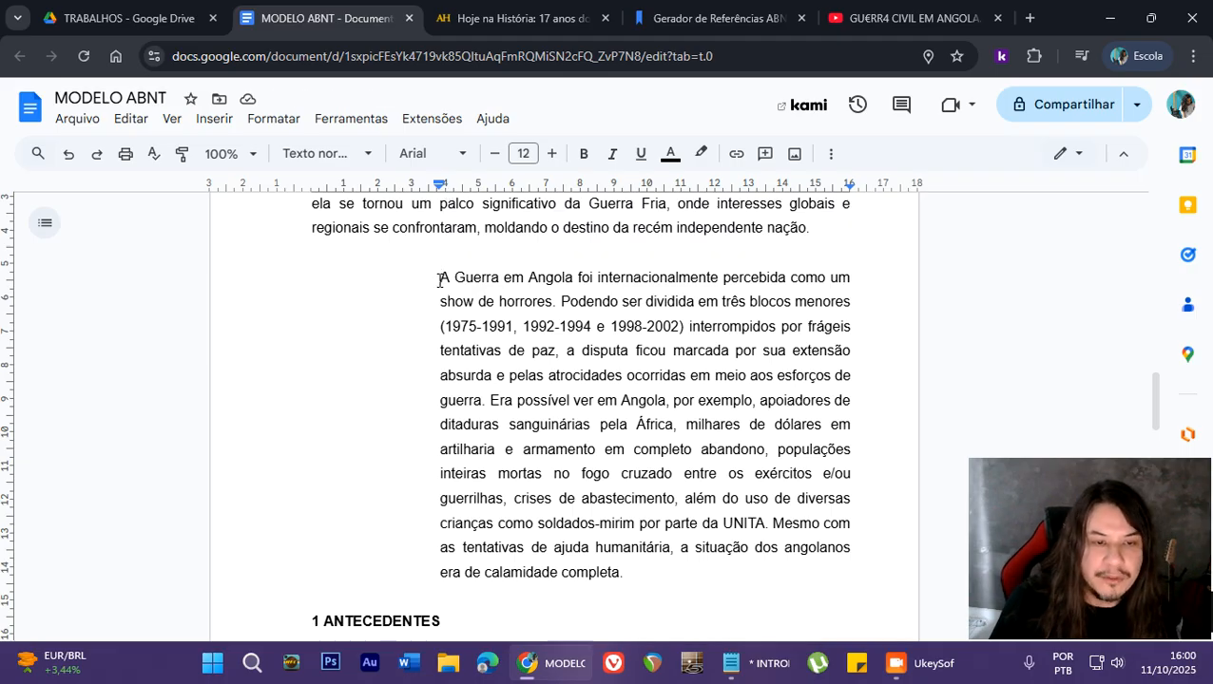
# - Set the indented quotation paragraph to font size 10 with single line spacing (Simples)
pyautogui.moveTo(435, 275); pyautogui.dragTo(681, 569)
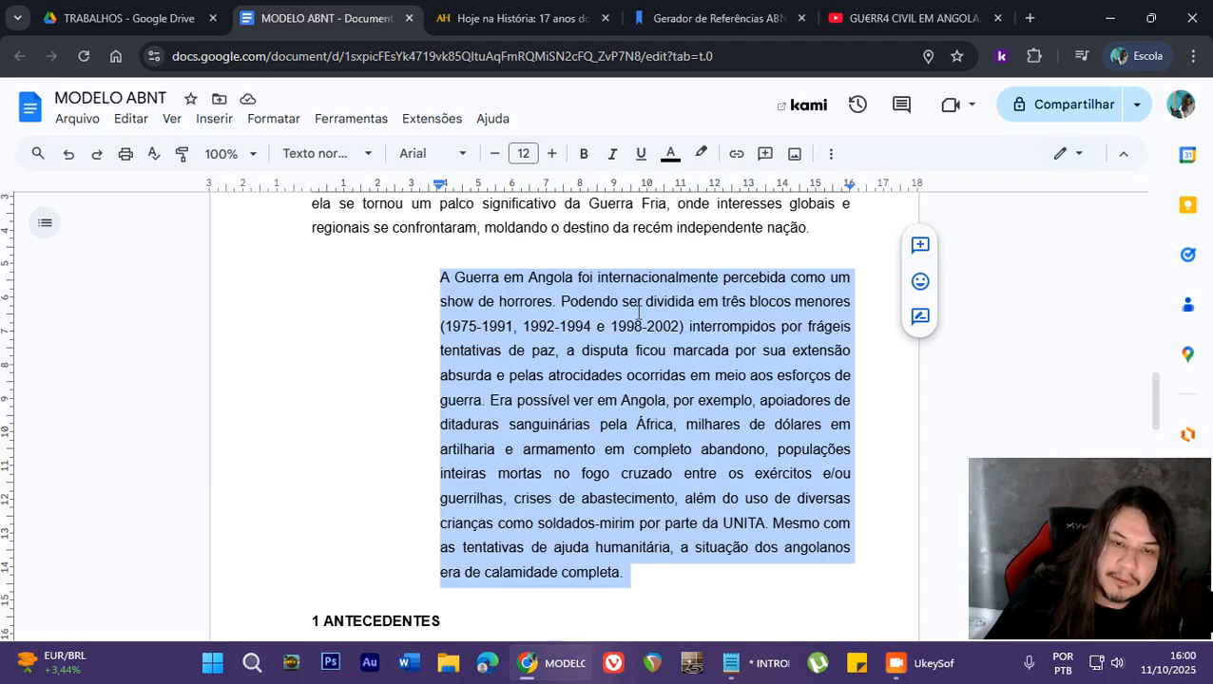
pyautogui.click(493, 153)
pyautogui.click(494, 154)
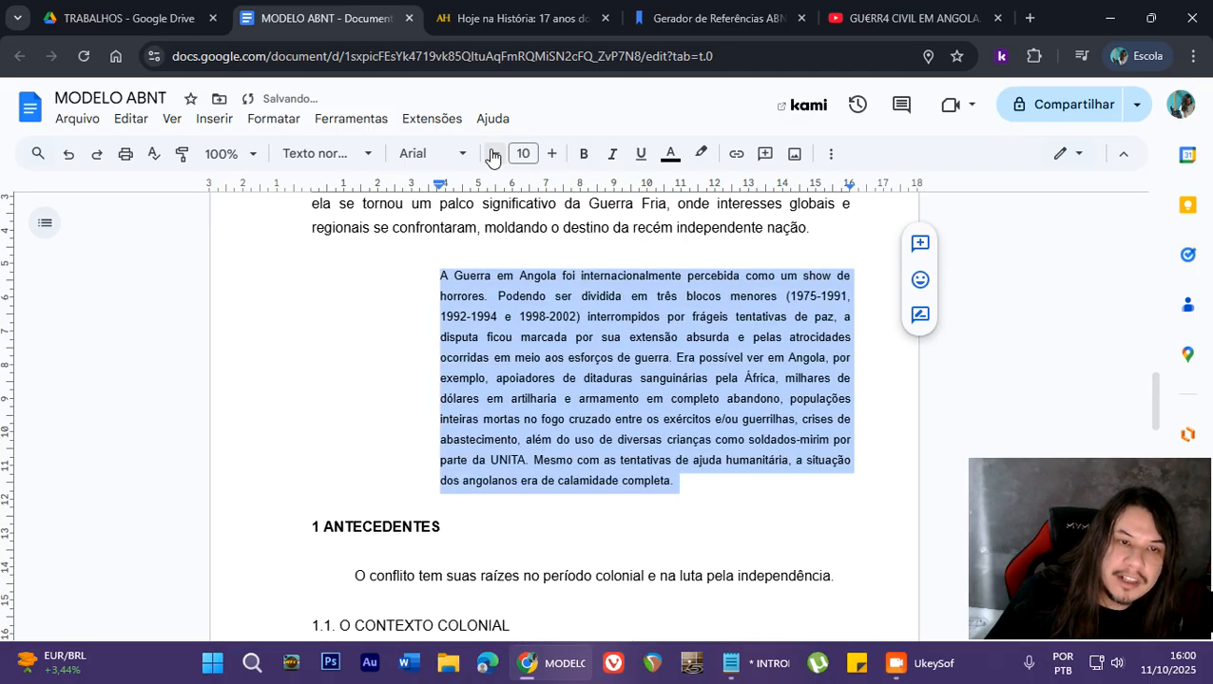
pyautogui.click(831, 153)
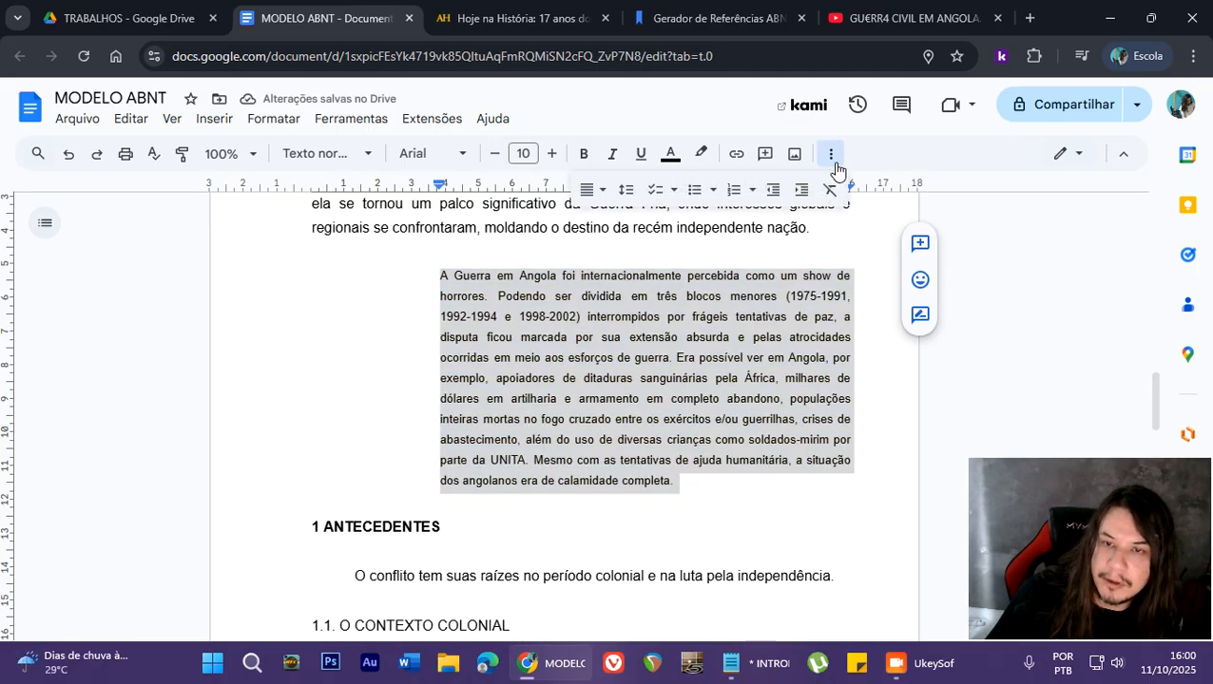
pyautogui.click(632, 195)
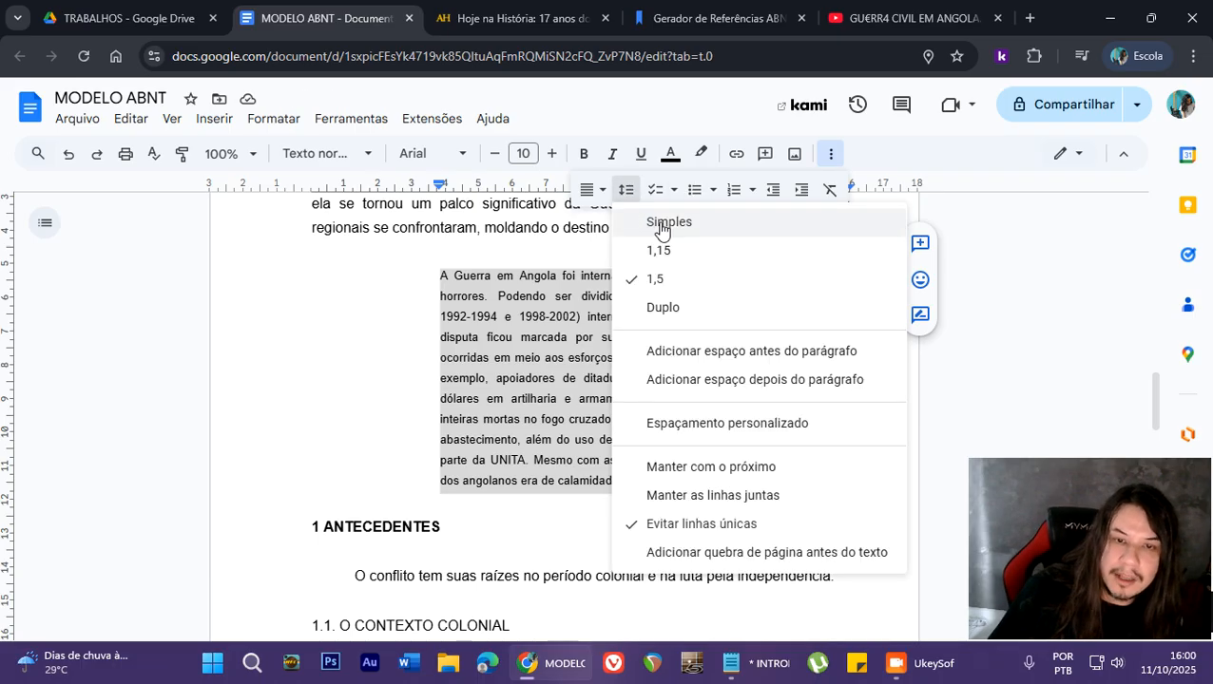
pyautogui.click(665, 223)
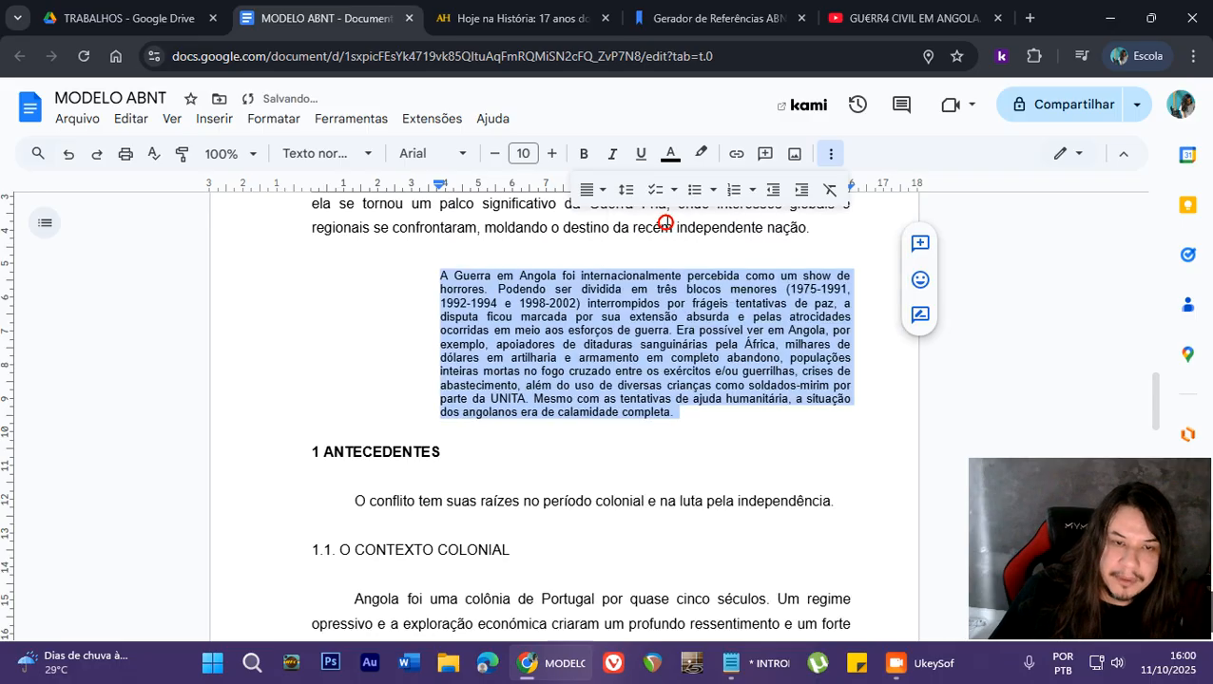
pyautogui.click(576, 329)
pyautogui.click(690, 425)
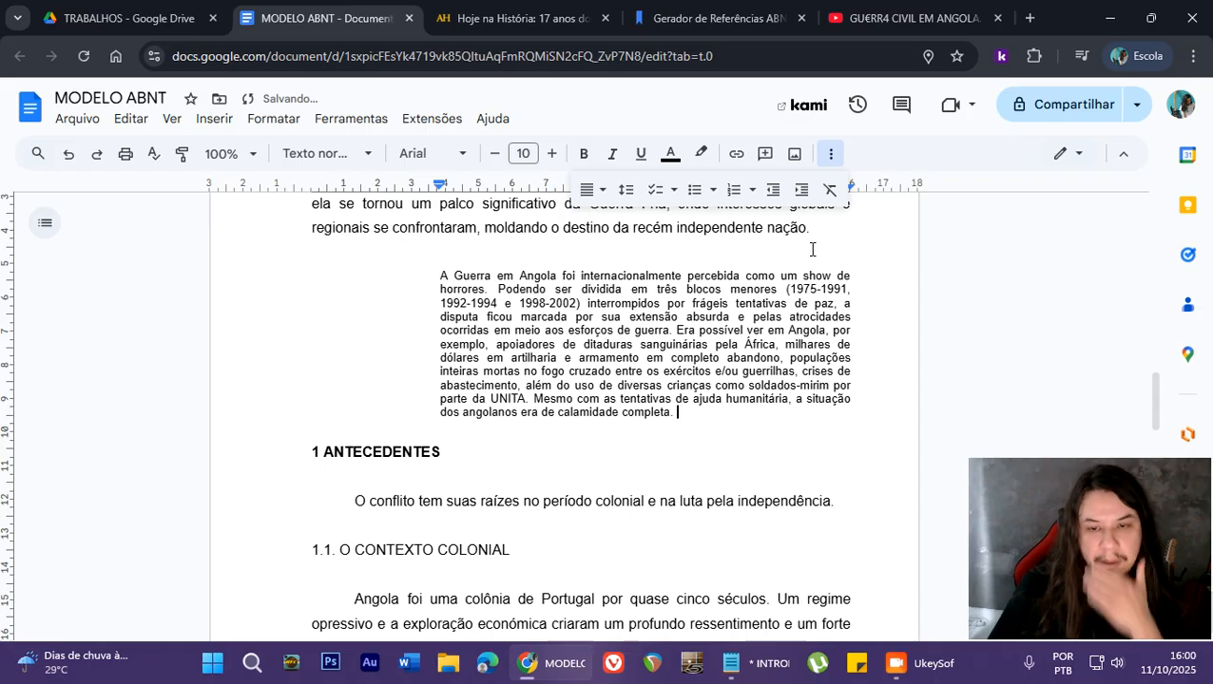
pyautogui.click(837, 155)
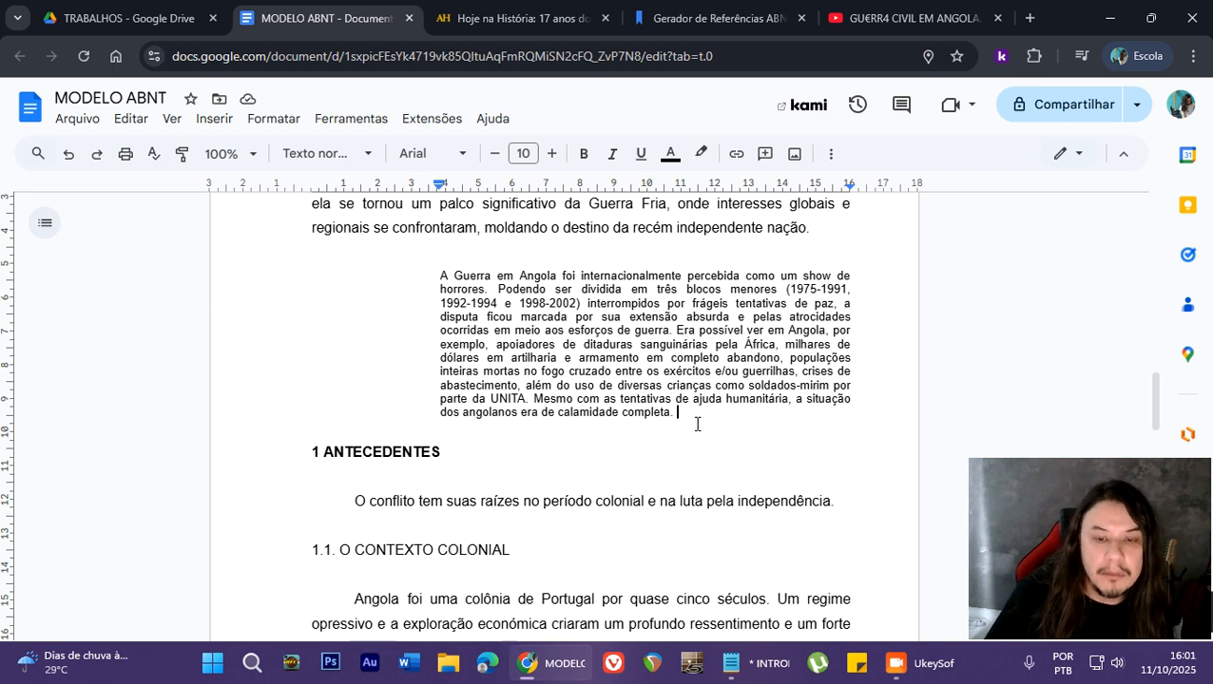
# - Delete the extra blank lines above the REFERÊNCIAS heading, keeping the heading on its own page
pyautogui.scroll(2, 698, 419)
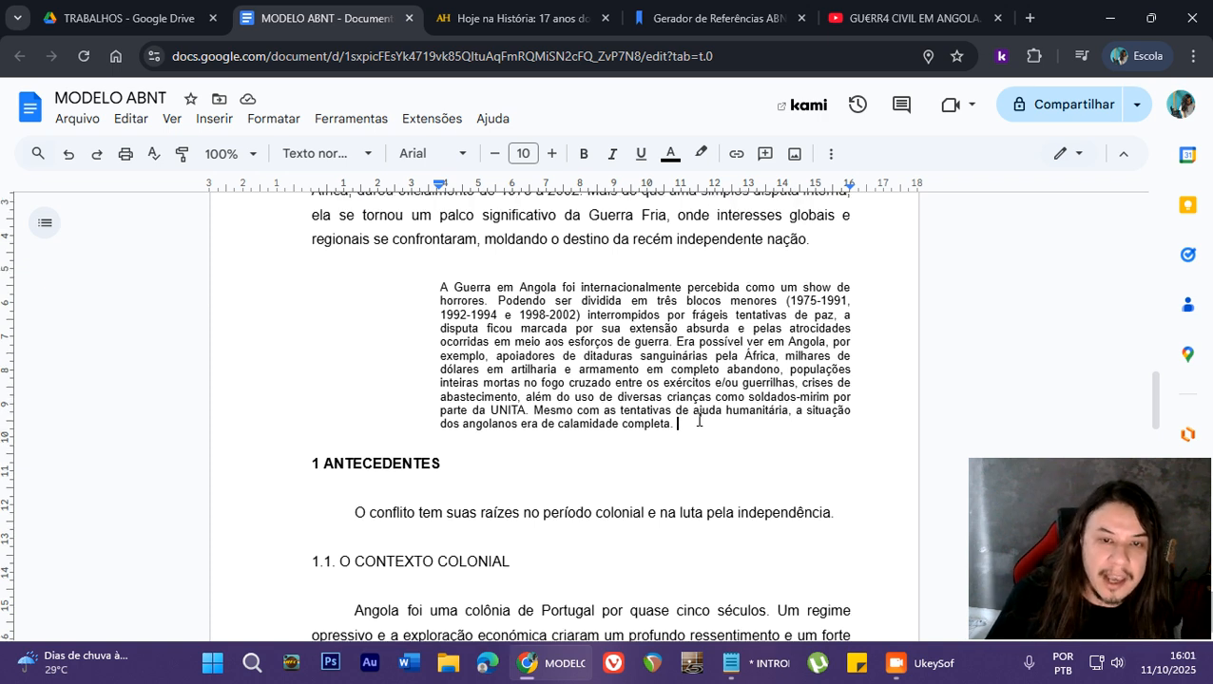
pyautogui.scroll(-4, 699, 429)
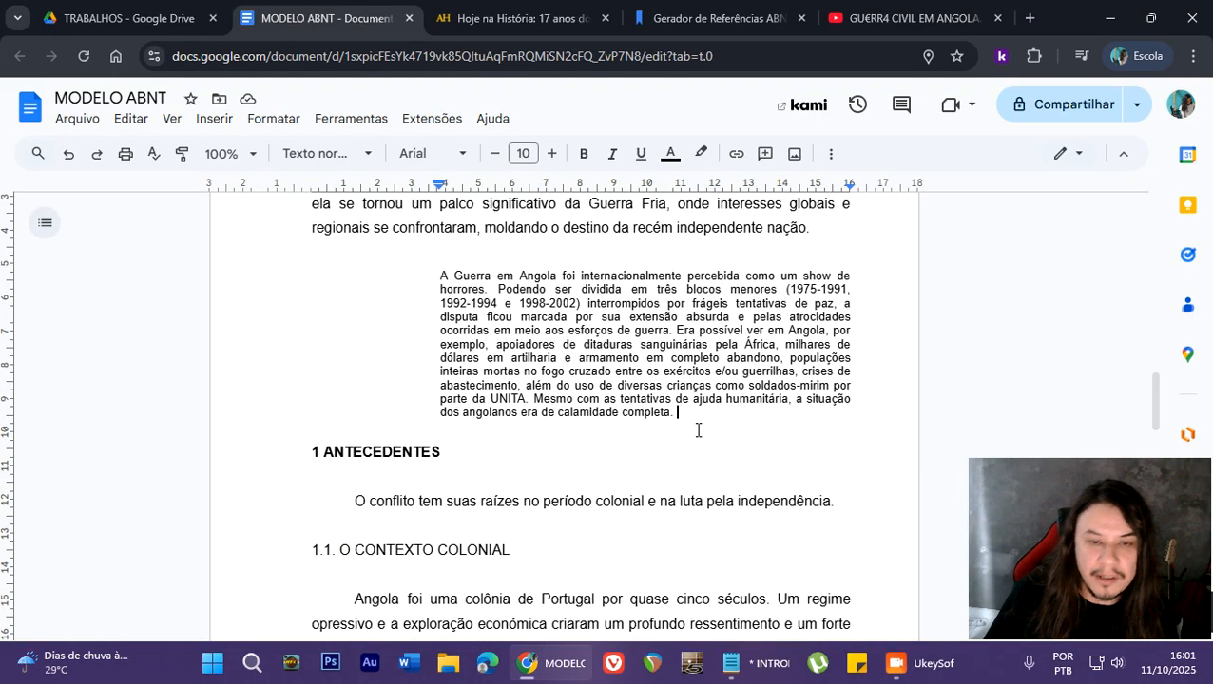
pyautogui.scroll(2, 703, 425)
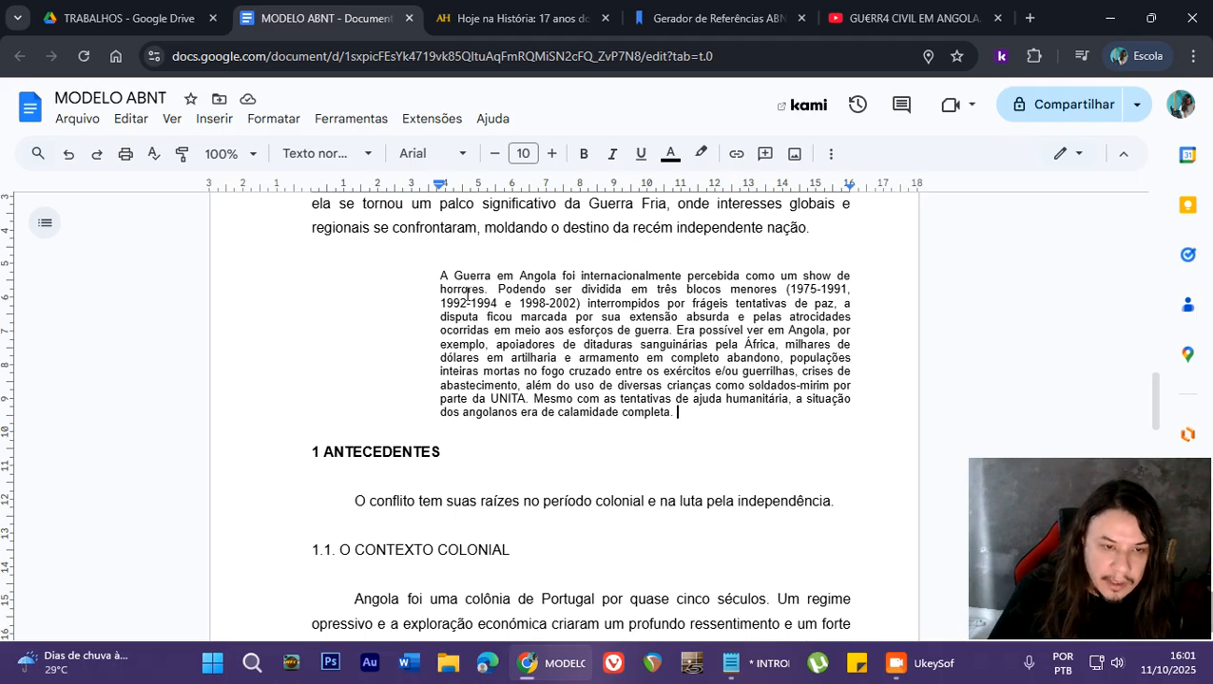
pyautogui.scroll(-15, 501, 304)
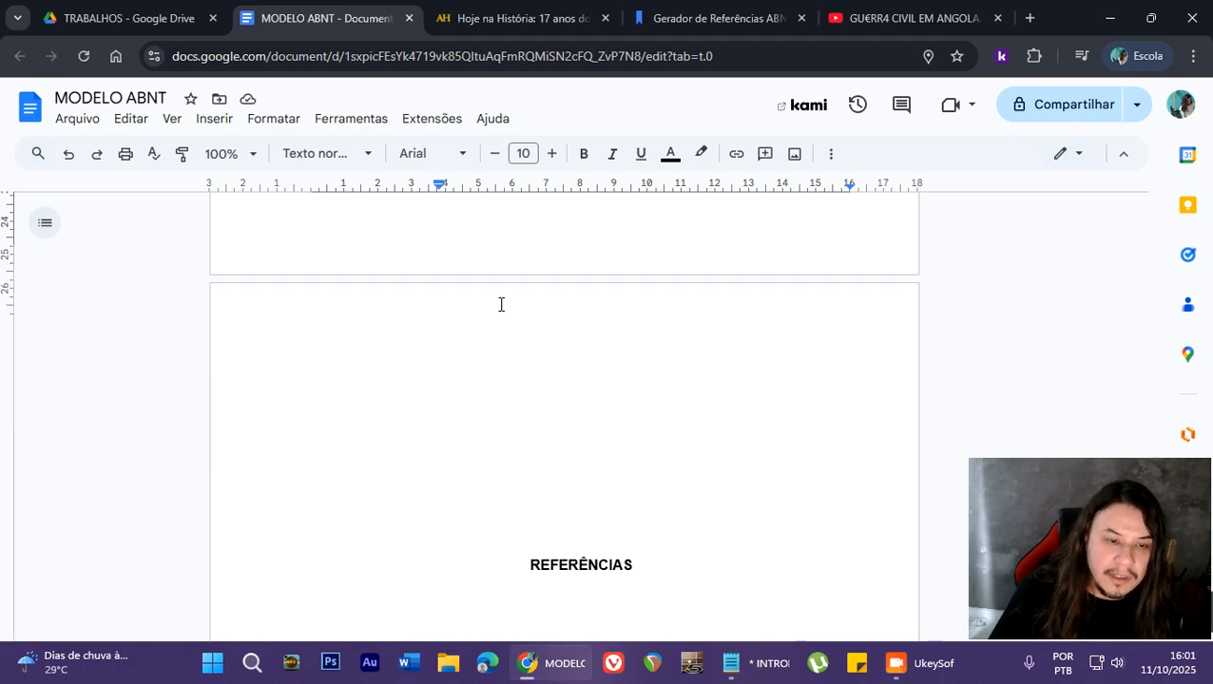
pyautogui.click(525, 444)
pyautogui.click(529, 449)
pyautogui.press('BackSpace')
pyautogui.press('BackSpace')
pyautogui.press('BackSpace')
pyautogui.press('BackSpace')
pyautogui.press('BackSpace')
pyautogui.press('BackSpace')
pyautogui.press('BackSpace')
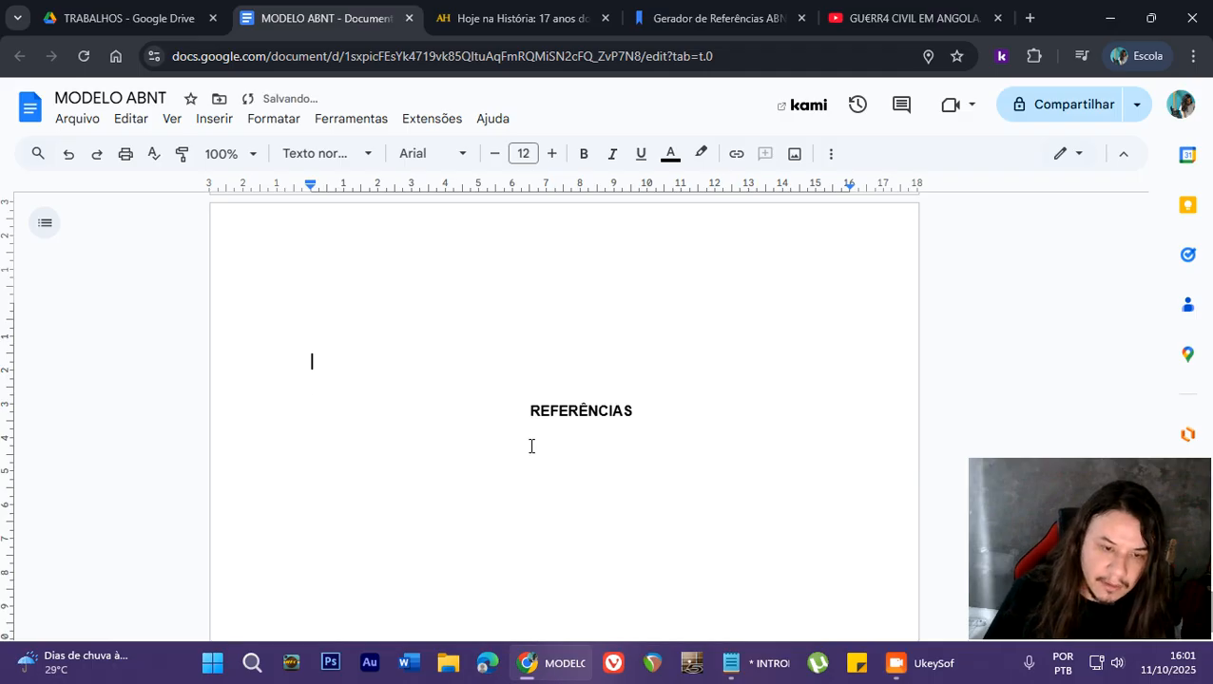
pyautogui.press('BackSpace')
pyautogui.hotkey('ctrl', 'z')
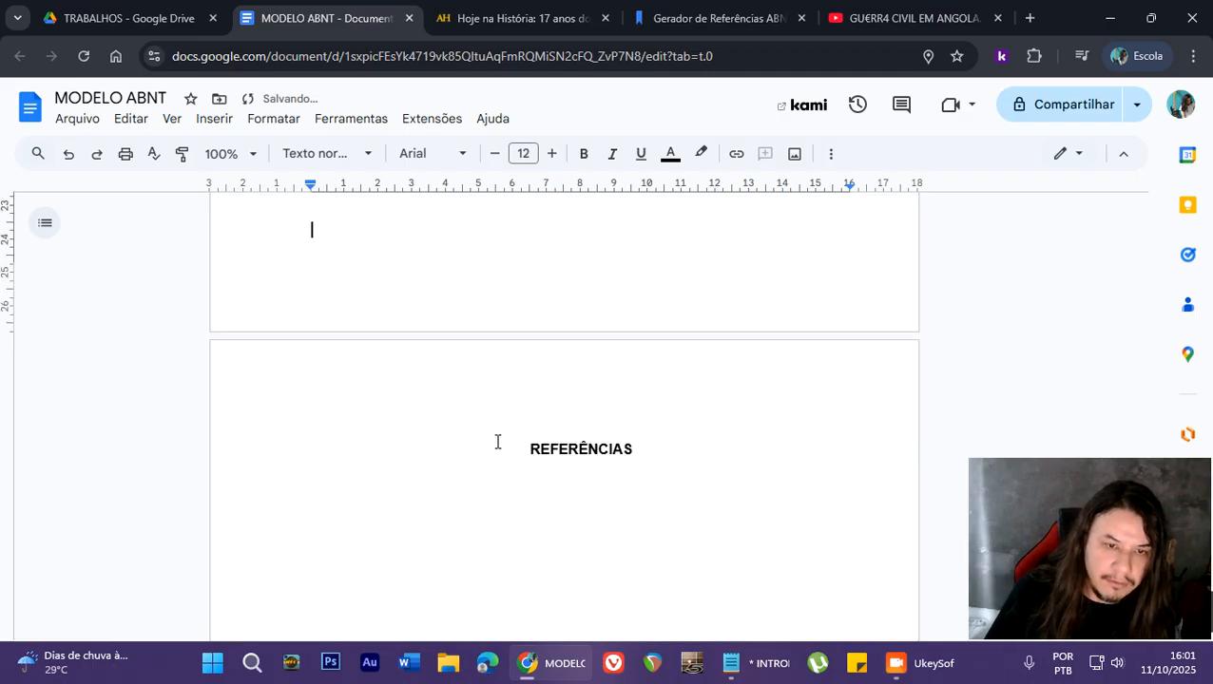
# - Start a new paragraph below the REFERÊNCIAS heading, leaving one blank line between them
pyautogui.click(498, 452)
pyautogui.click(641, 453)
pyautogui.press('Return')
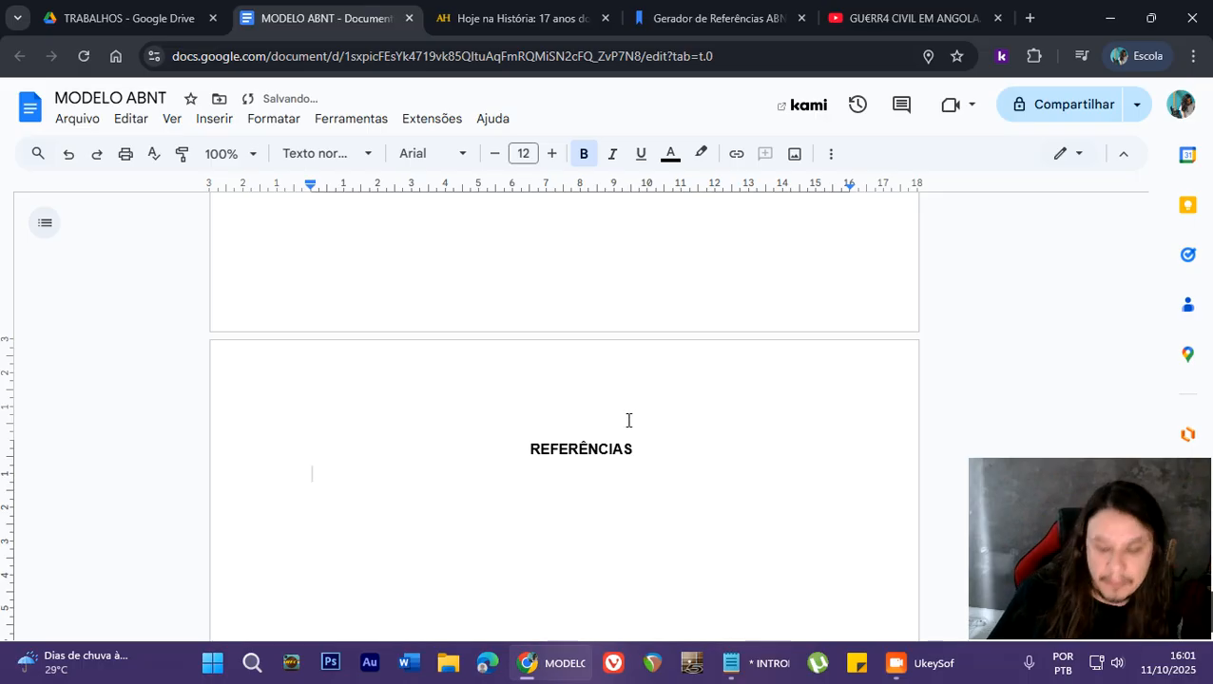
# - Copy the web address of the open Aventuras na História article about the end of the Guerra Civil Angolana
pyautogui.click(518, 18)
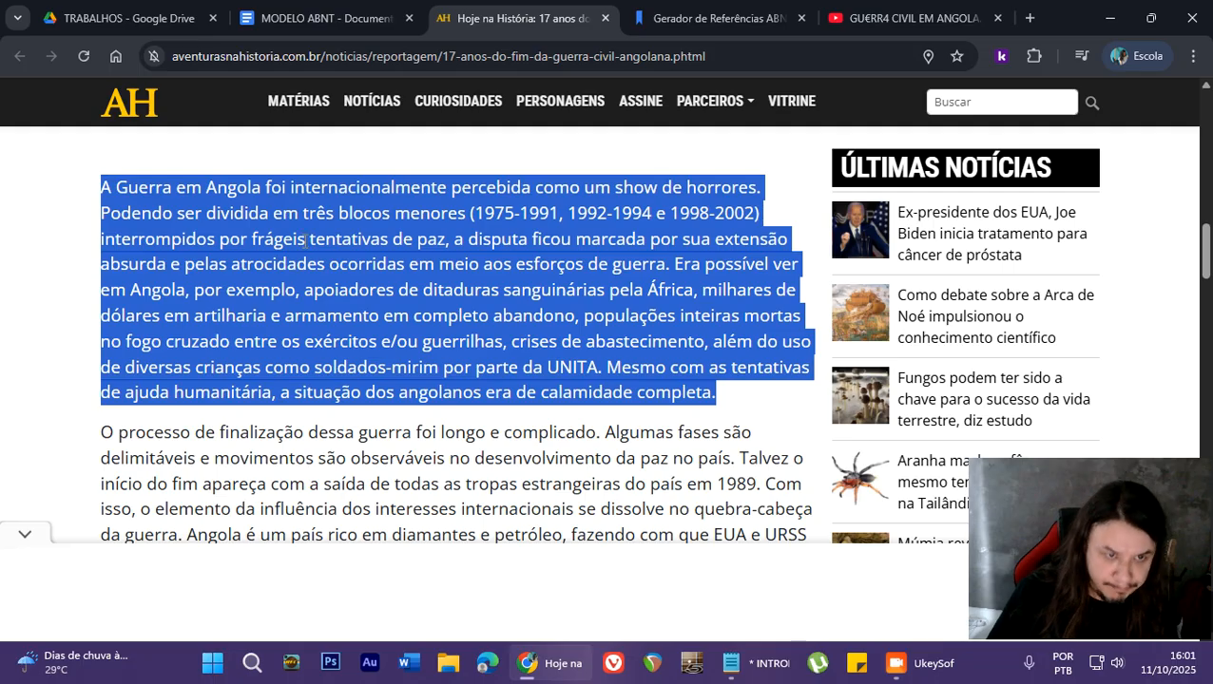
pyautogui.scroll(8, 304, 240)
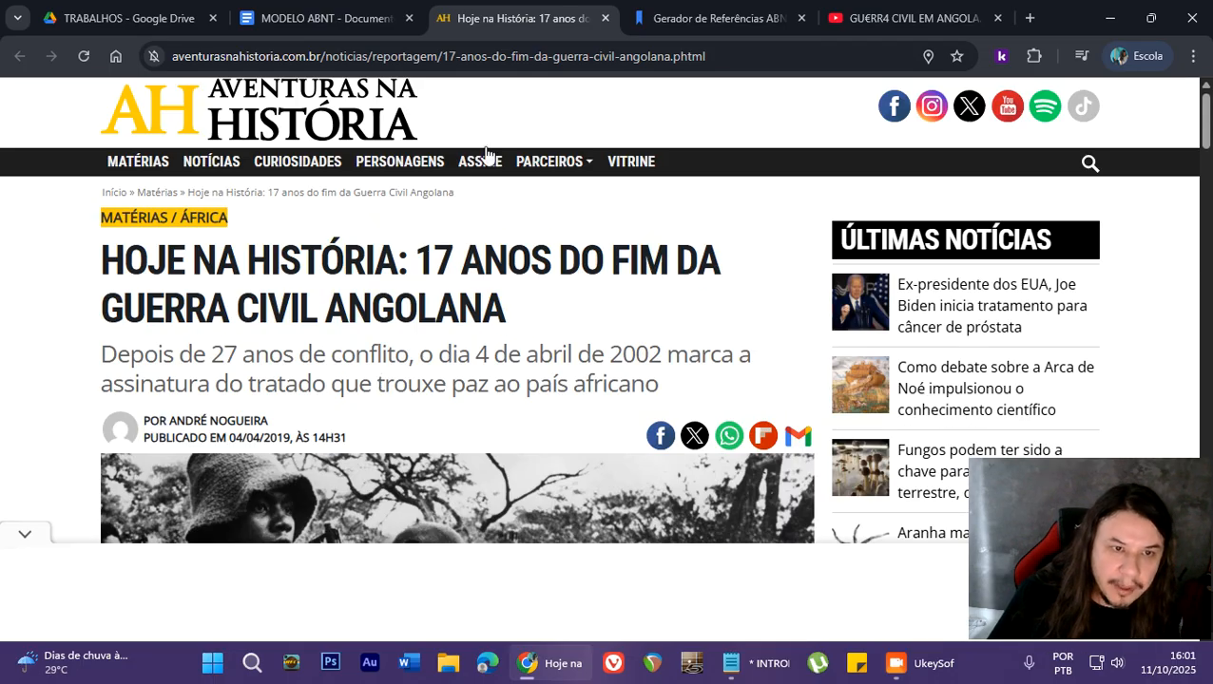
pyautogui.click(549, 59)
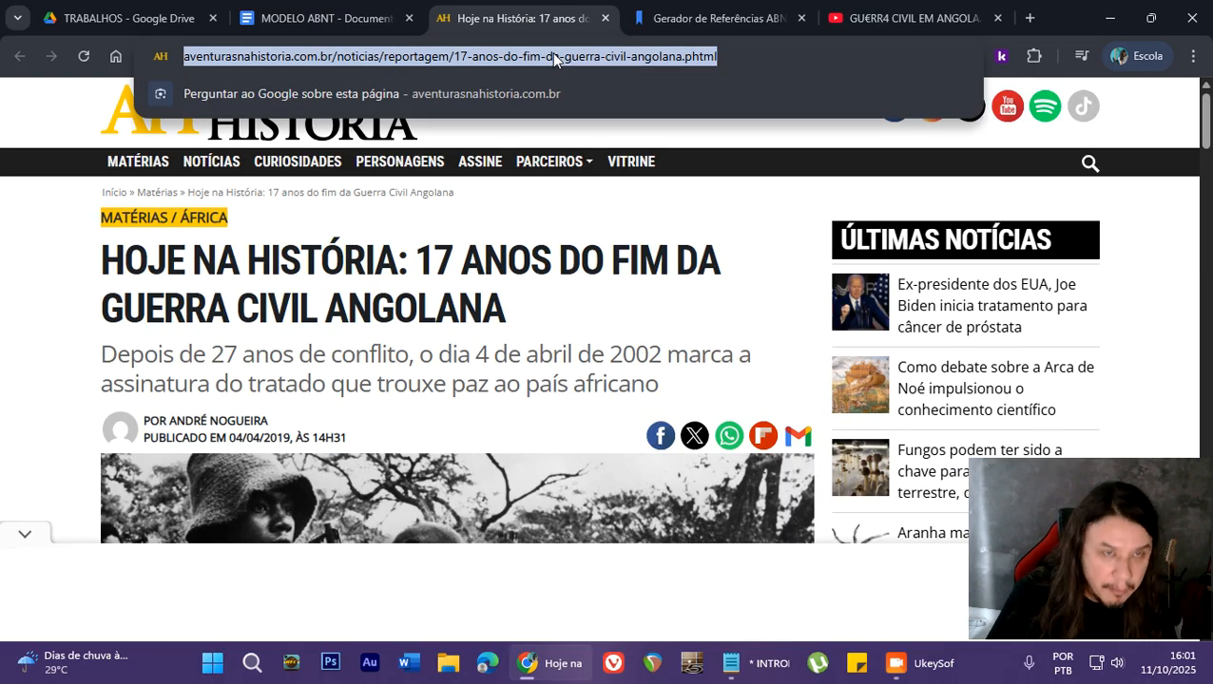
# - Generate the ABNT website reference for the copied article address in the open MyBib reference generator, choosing the matching result
pyautogui.click(720, 18)
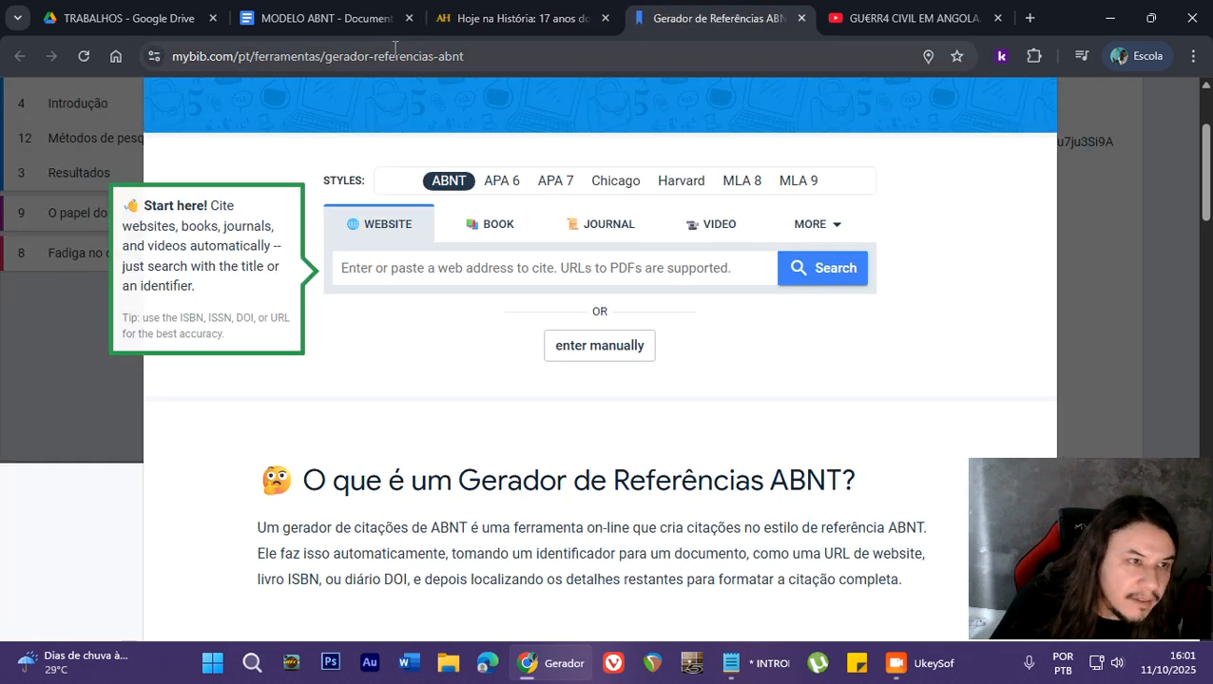
pyautogui.click(370, 255)
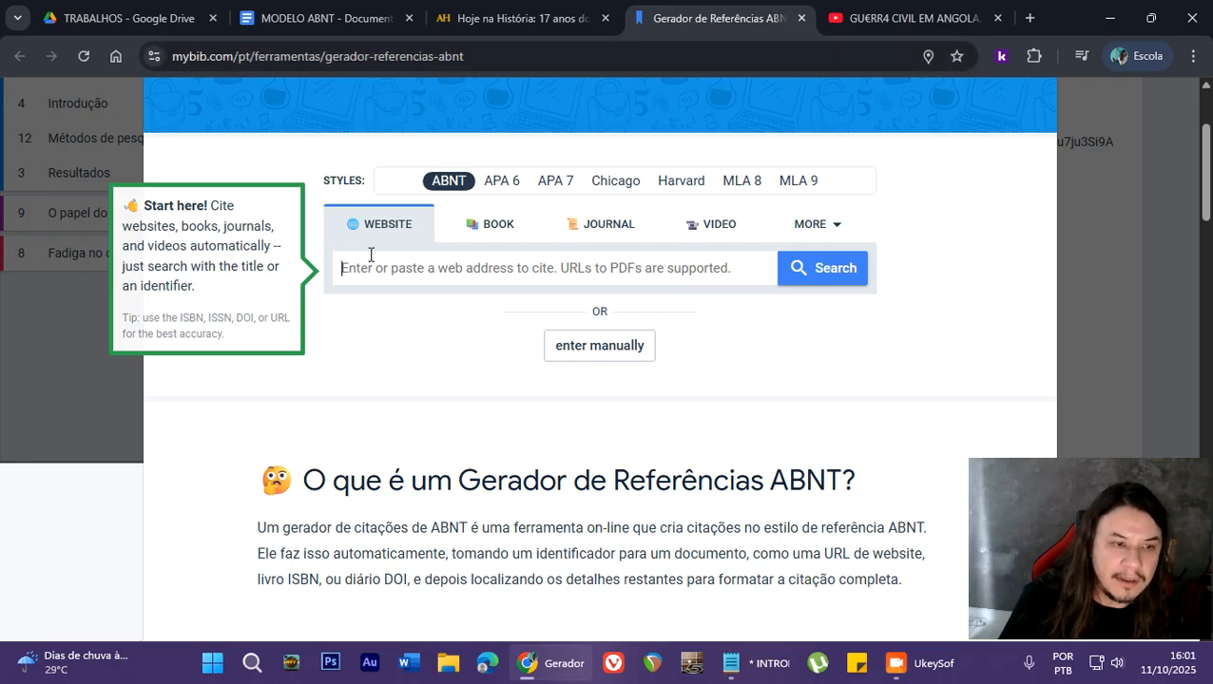
pyautogui.hotkey('ctrl', 'v')
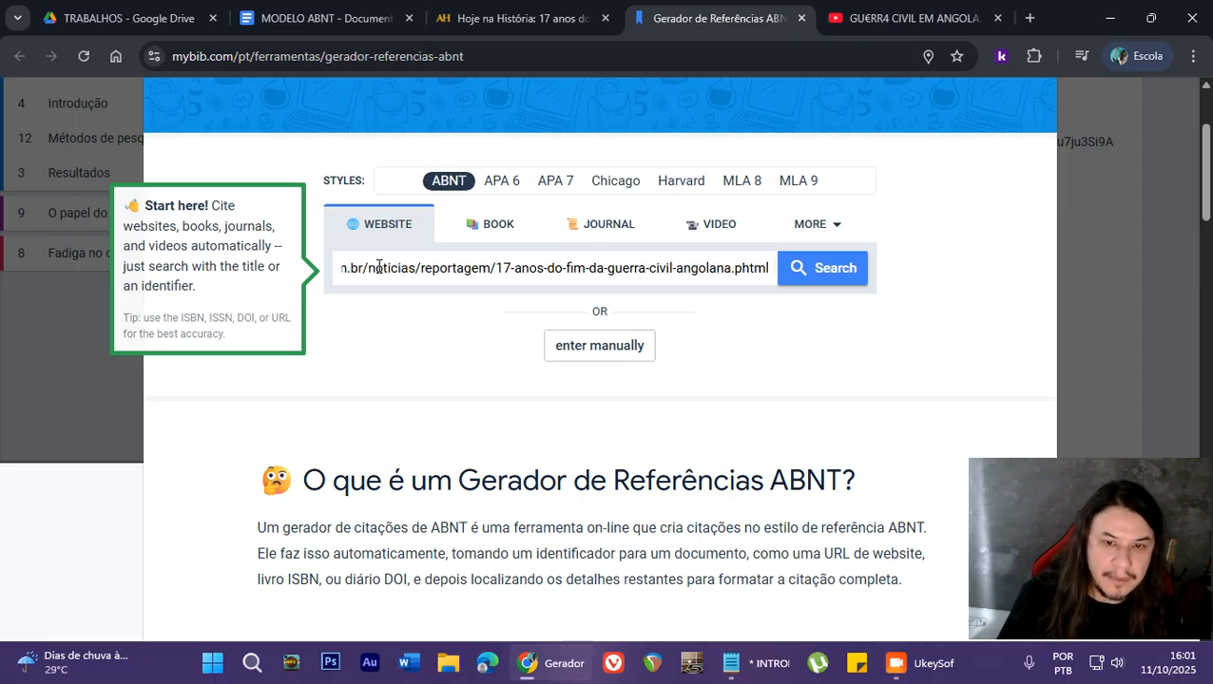
pyautogui.click(823, 276)
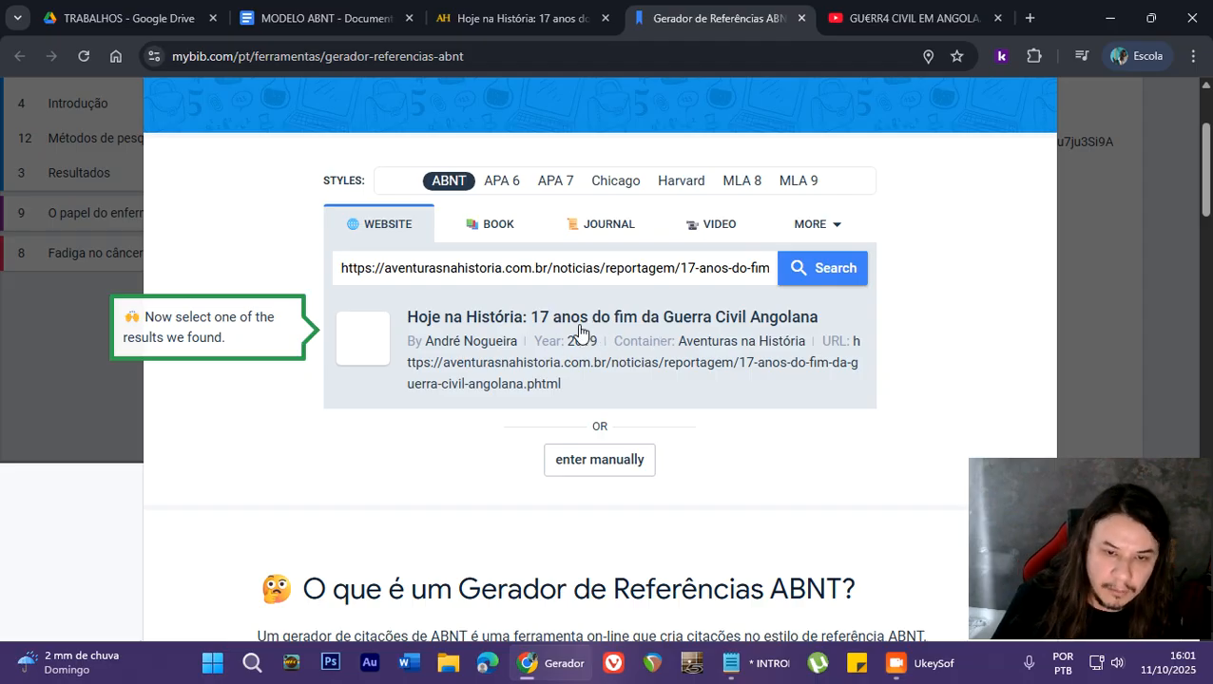
pyautogui.click(502, 345)
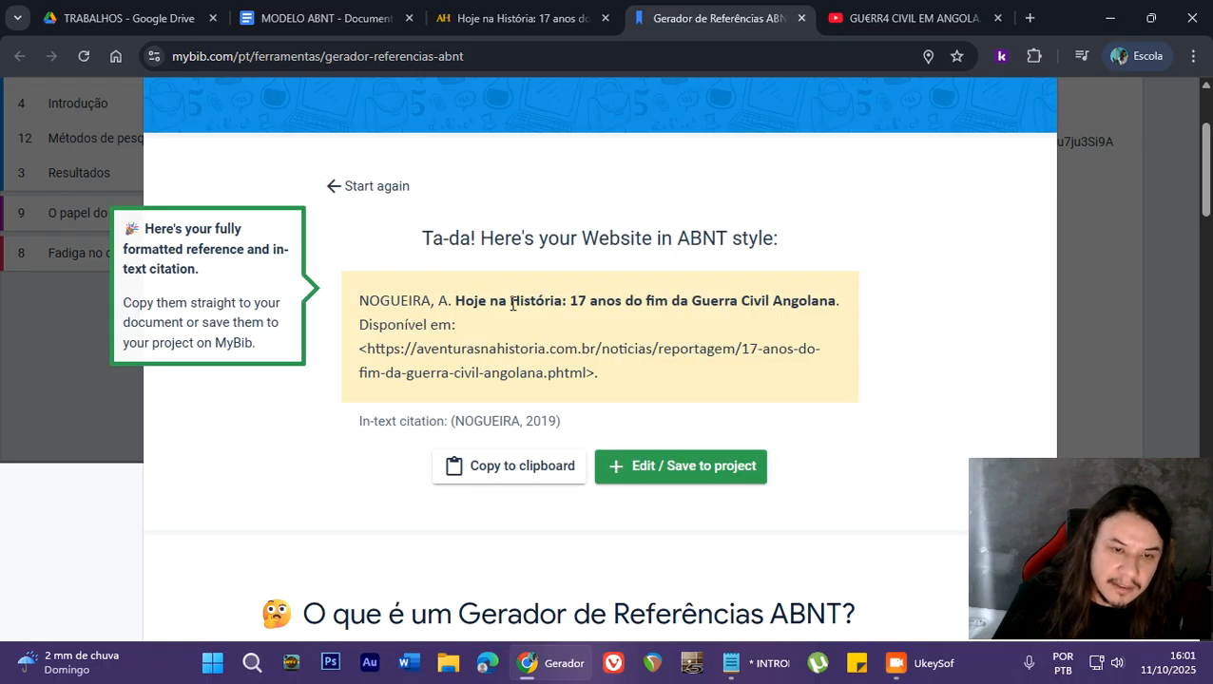
# - Copy the full generated ABNT reference text for the article
pyautogui.moveTo(354, 311); pyautogui.dragTo(635, 377)
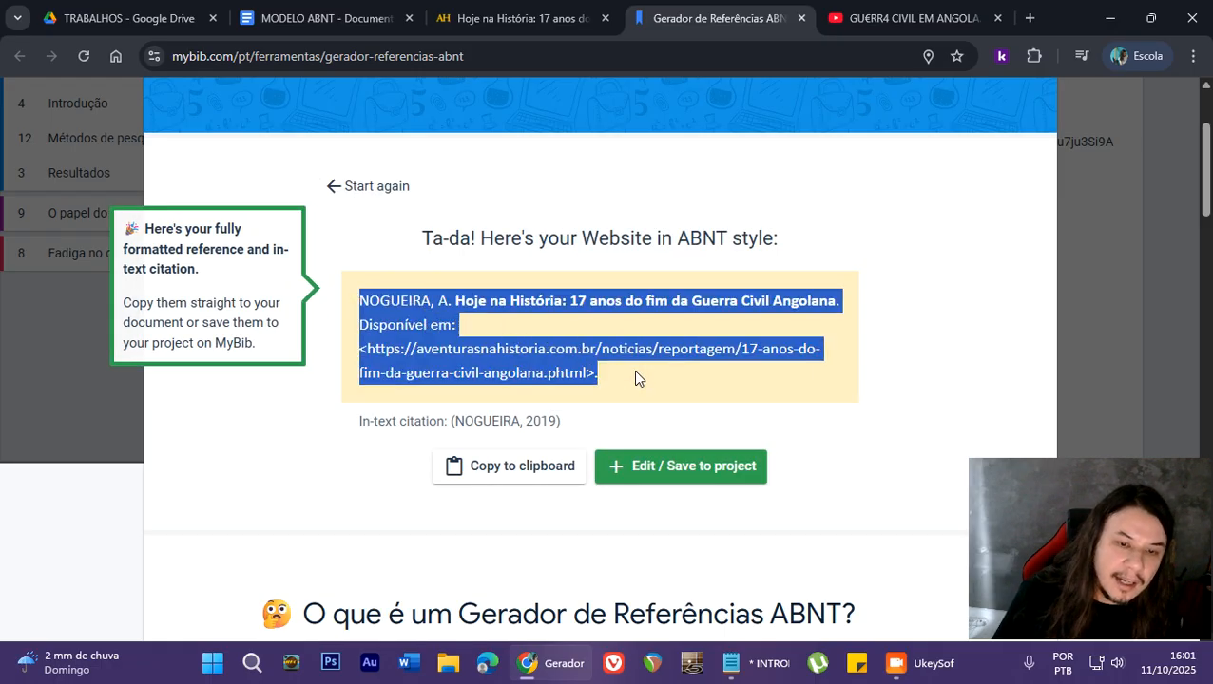
pyautogui.rightClick(547, 345)
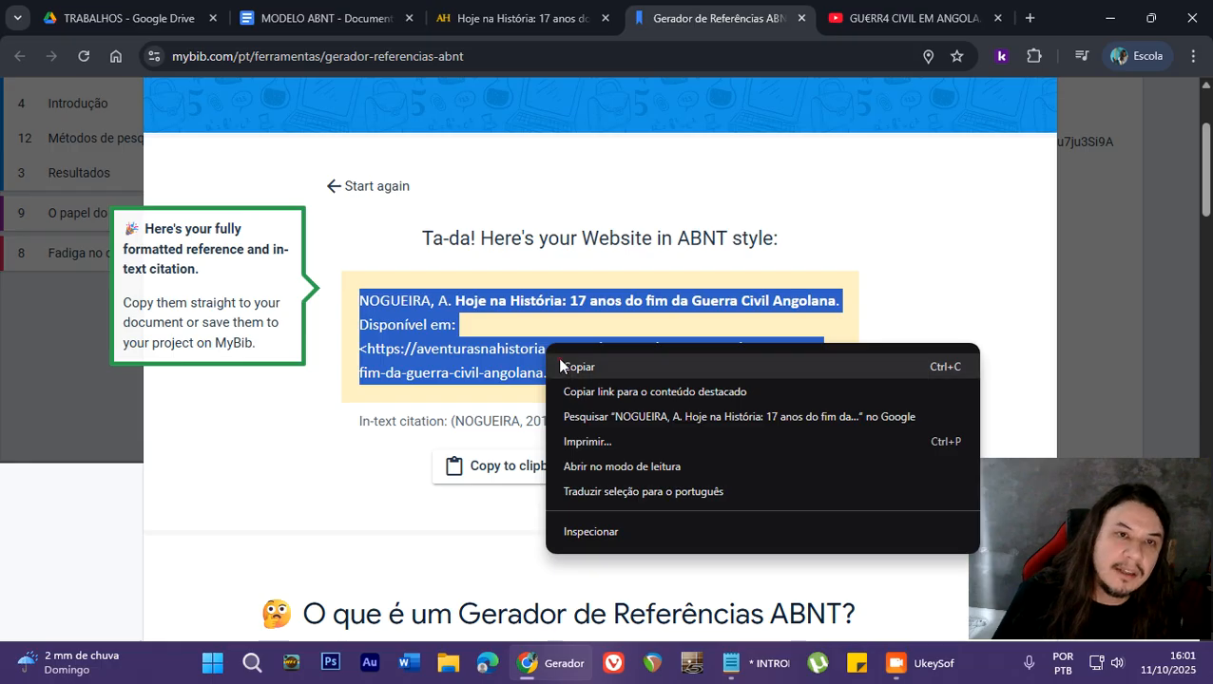
pyautogui.click(557, 357)
# - Paste the copied reference without formatting below the REFERÊNCIAS heading in the MODELO ABNT document
pyautogui.click(347, 25)
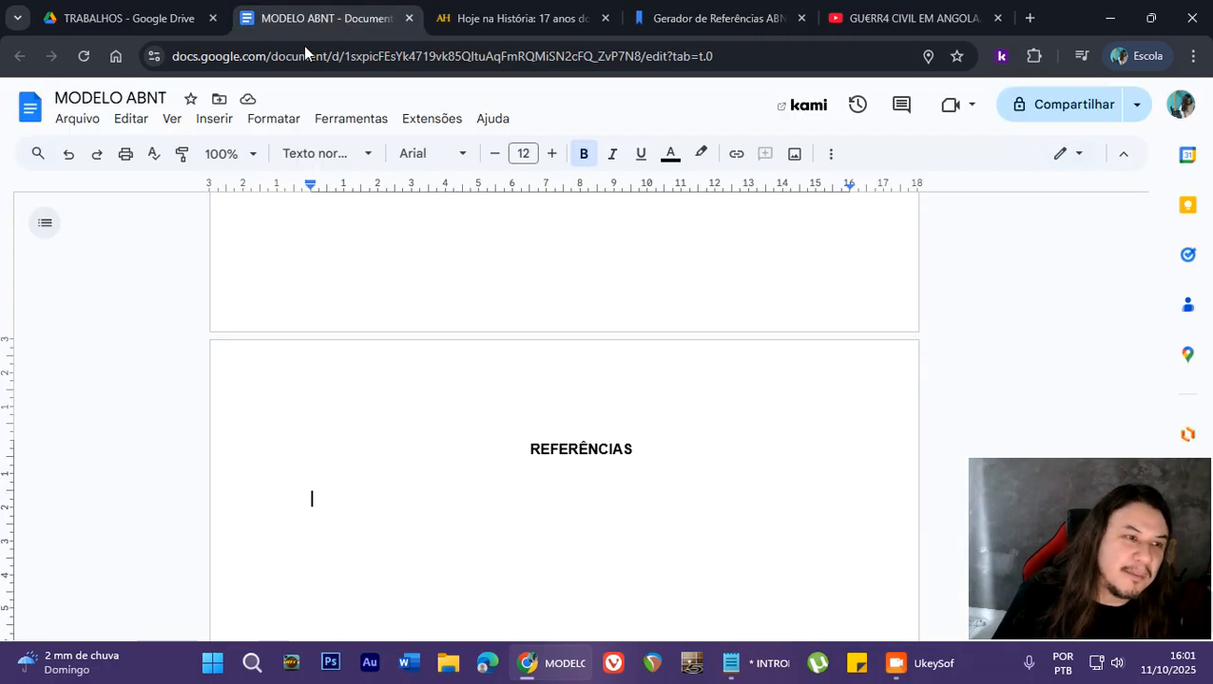
pyautogui.click(138, 119)
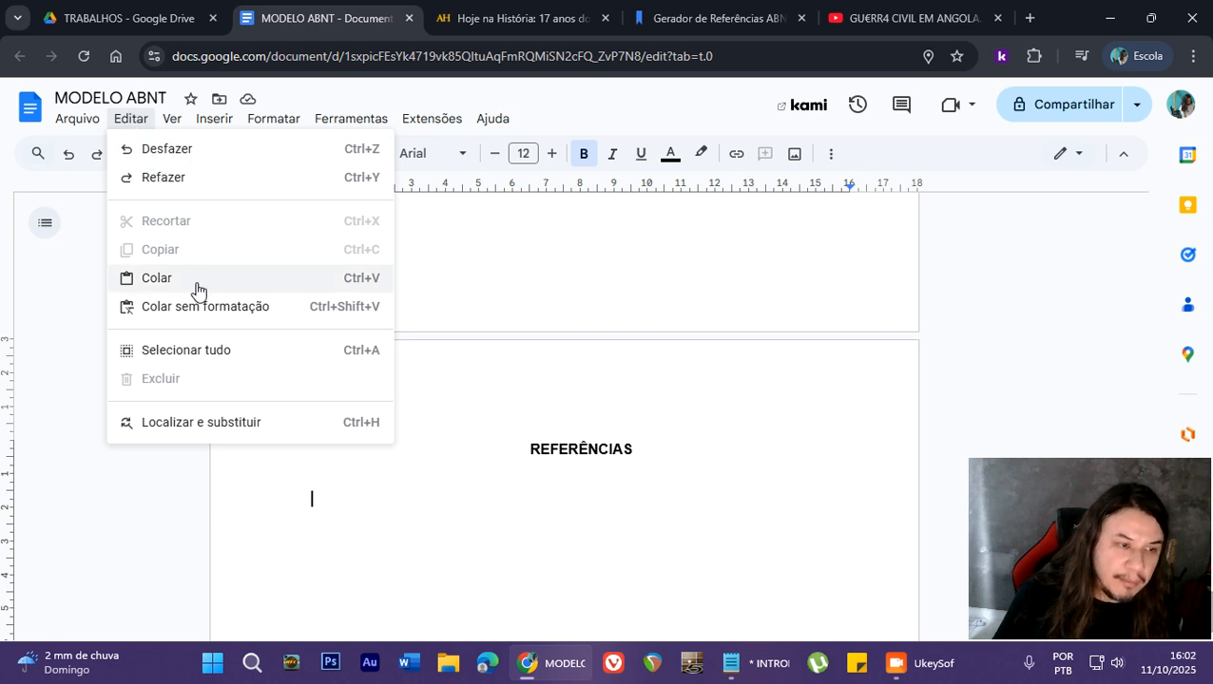
pyautogui.click(307, 315)
pyautogui.scroll(-1, 303, 306)
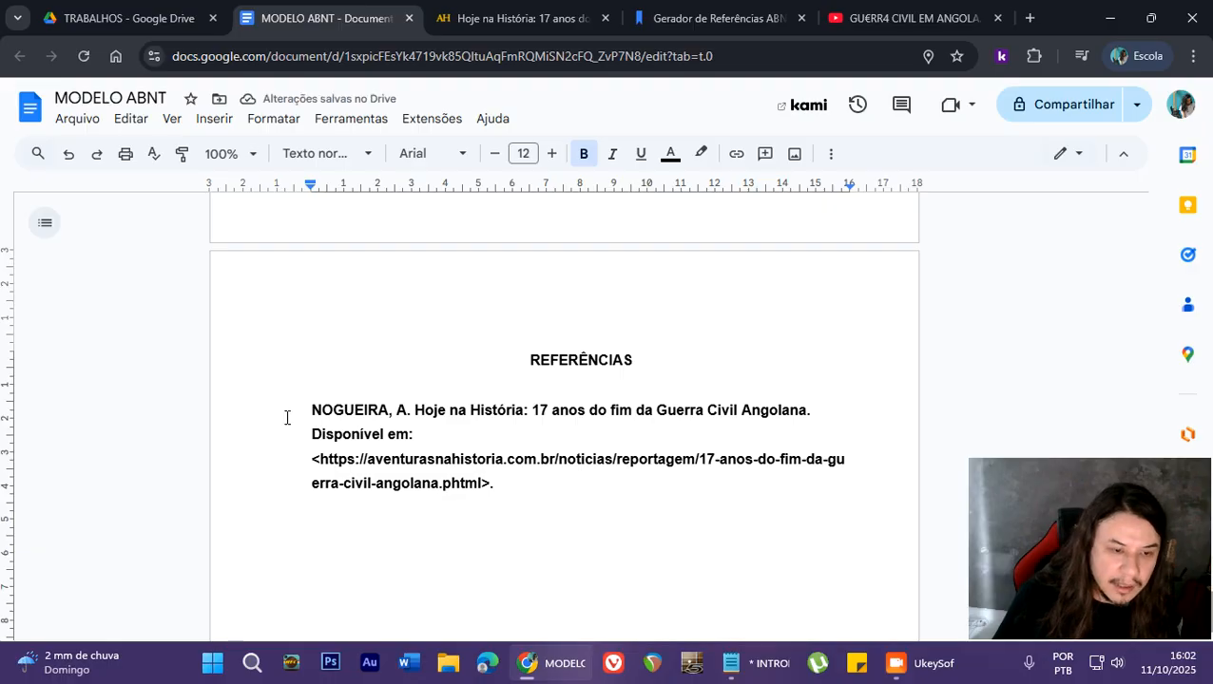
# - Remove the bold from the pasted article reference under REFERÊNCIAS and justify its text
pyautogui.moveTo(285, 417); pyautogui.dragTo(508, 490)
pyautogui.click(584, 154)
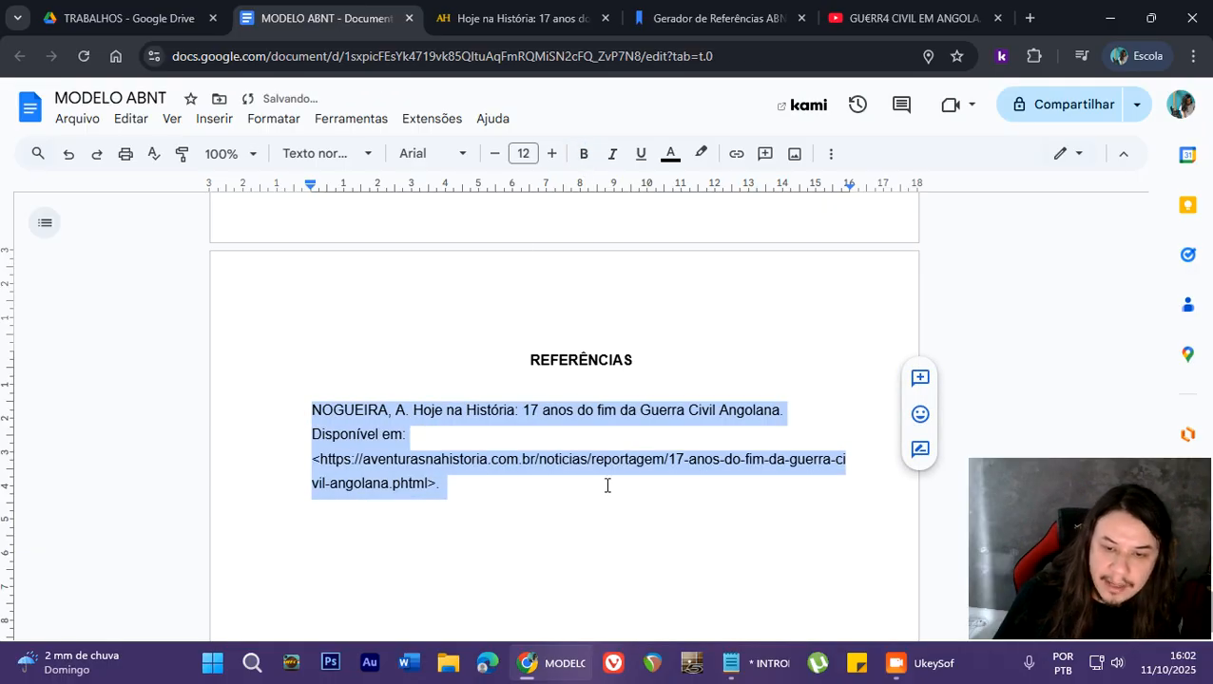
pyautogui.click(836, 155)
pyautogui.click(588, 190)
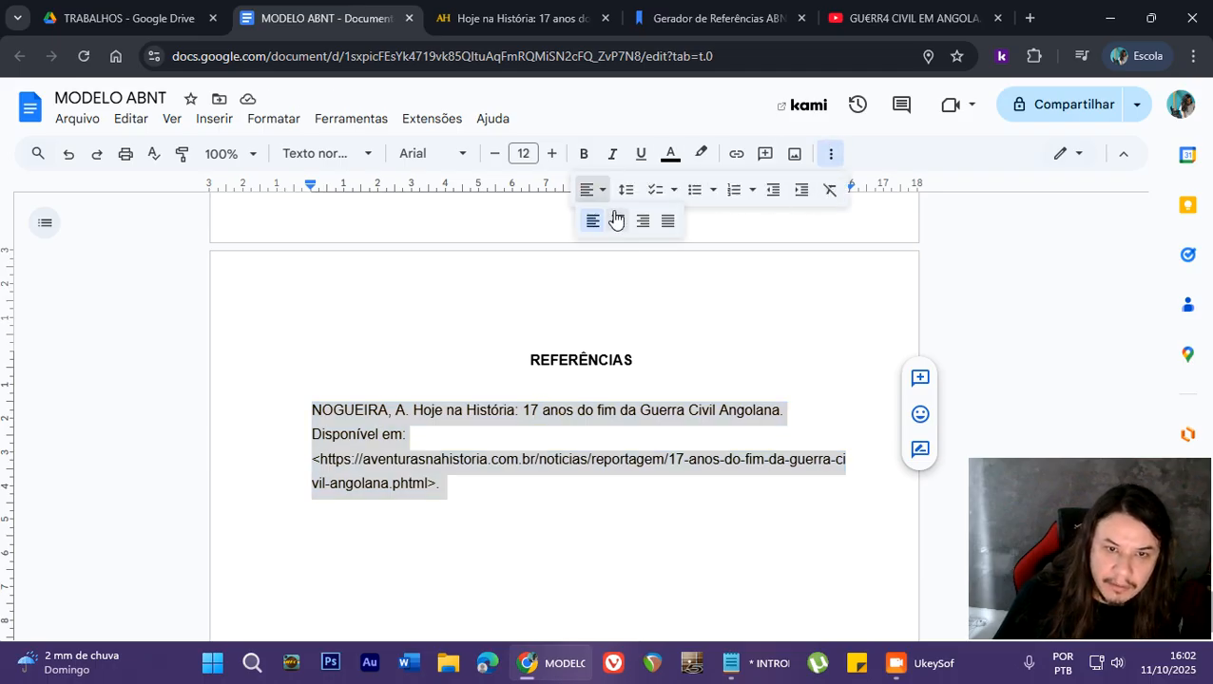
pyautogui.click(669, 220)
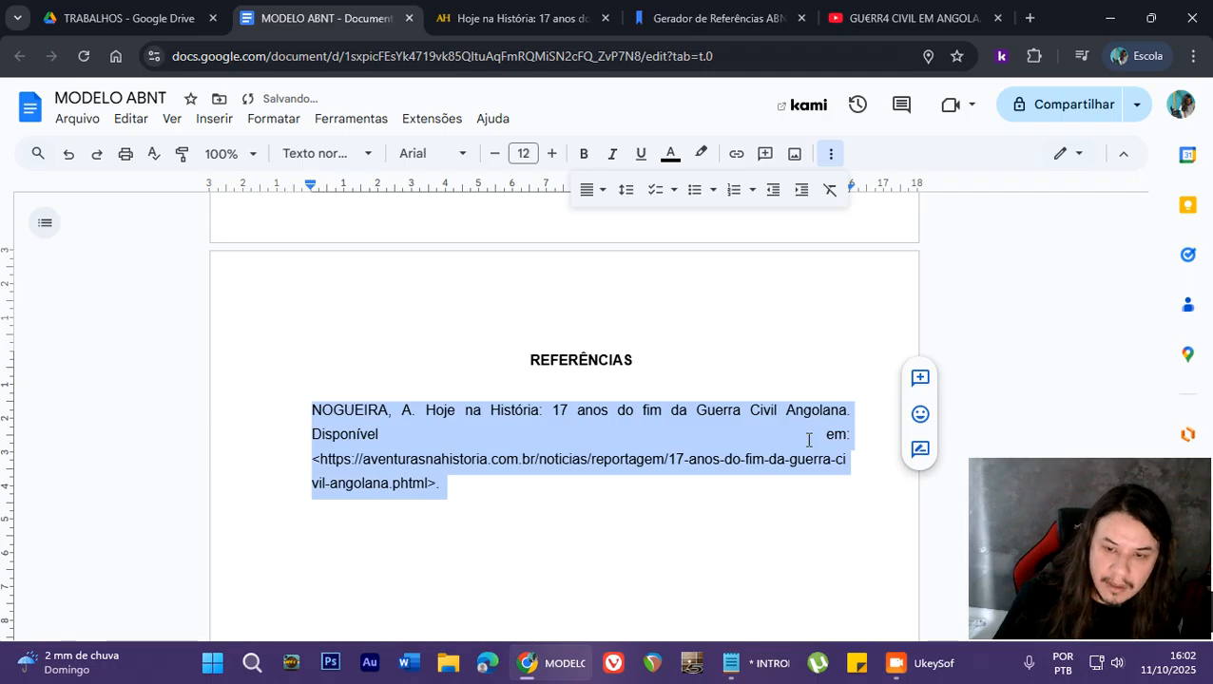
# - Bold the title "Hoje na História: 17 anos do fim da Guerra Civil Angolana" in the reference and add a new line after the reference
pyautogui.click(528, 412)
pyautogui.moveTo(425, 411); pyautogui.dragTo(849, 410)
pyautogui.click(584, 157)
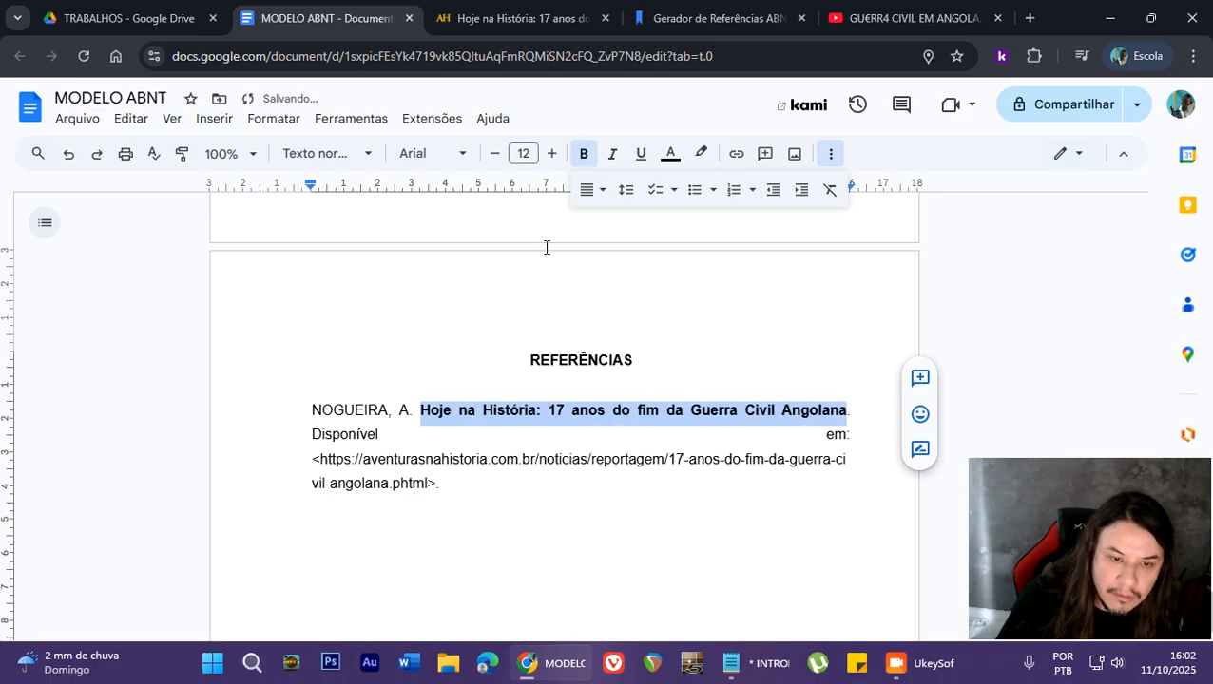
pyautogui.click(440, 414)
pyautogui.click(458, 483)
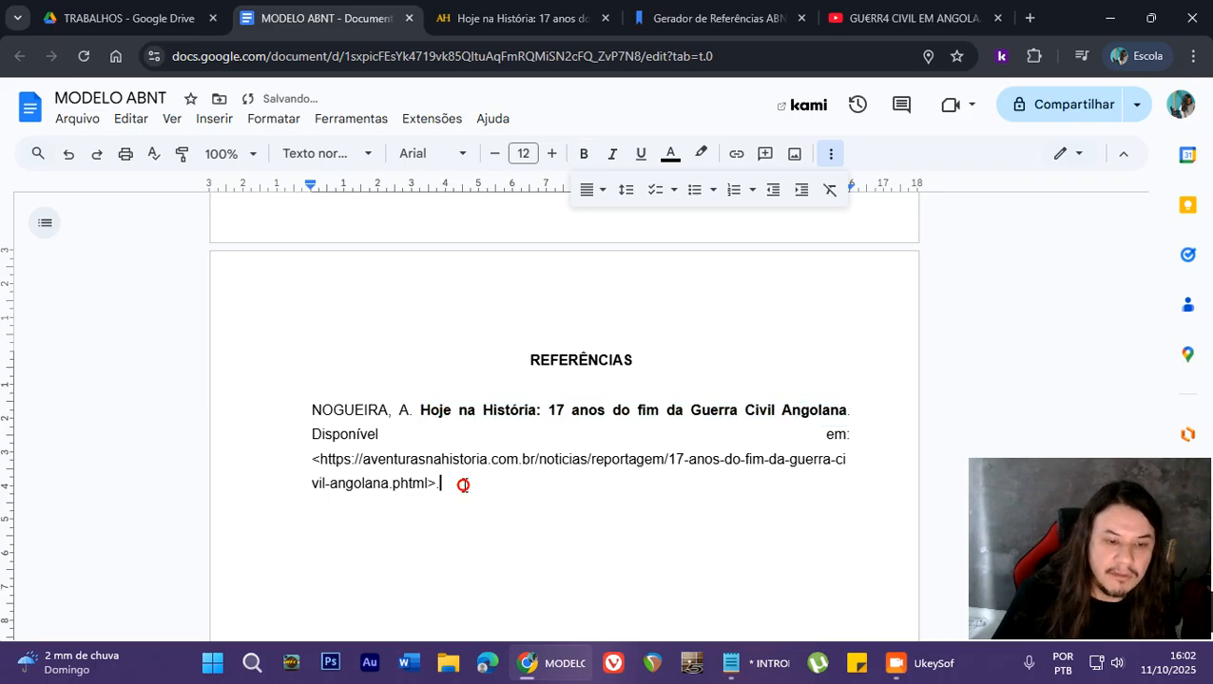
pyautogui.press('Return')
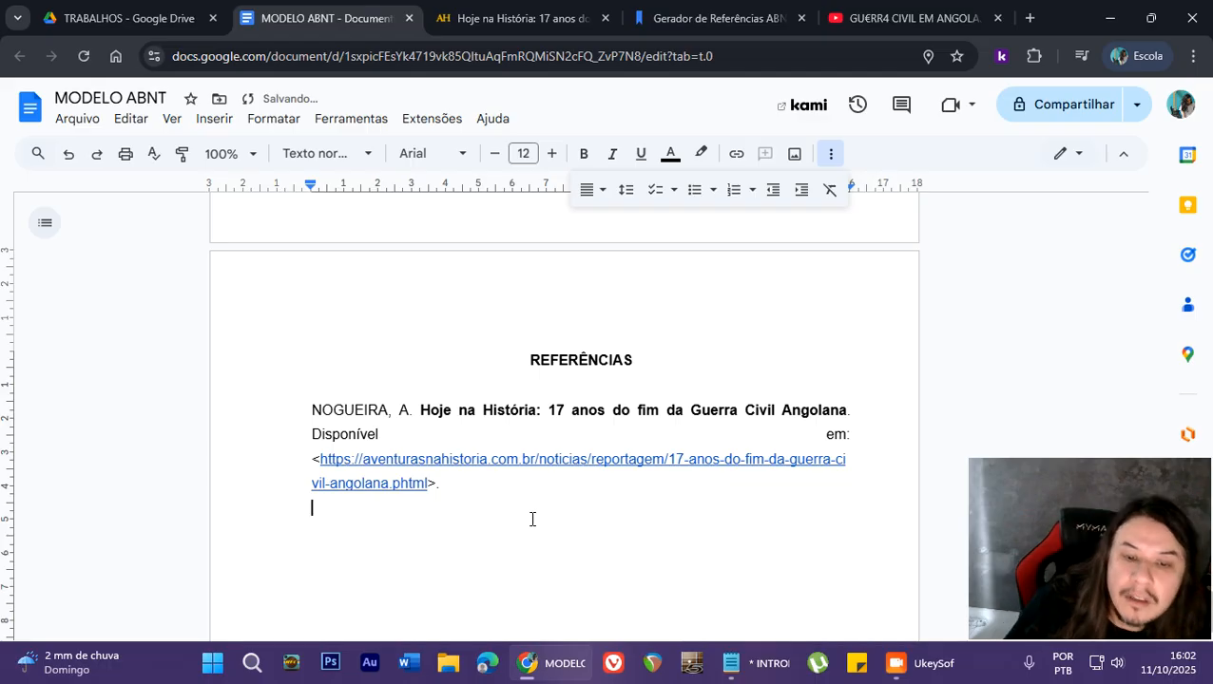
# - Copy the in-text citation with author and year generated for the article in the MyBib reference generator
pyautogui.click(711, 18)
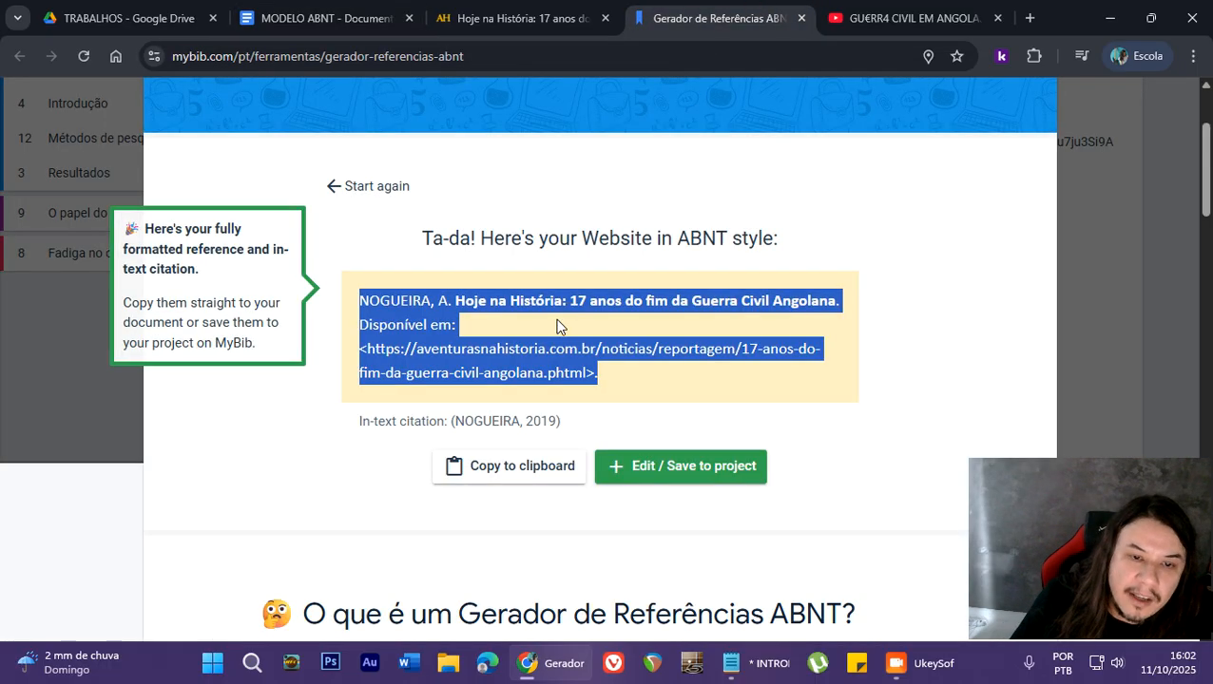
pyautogui.click(399, 421)
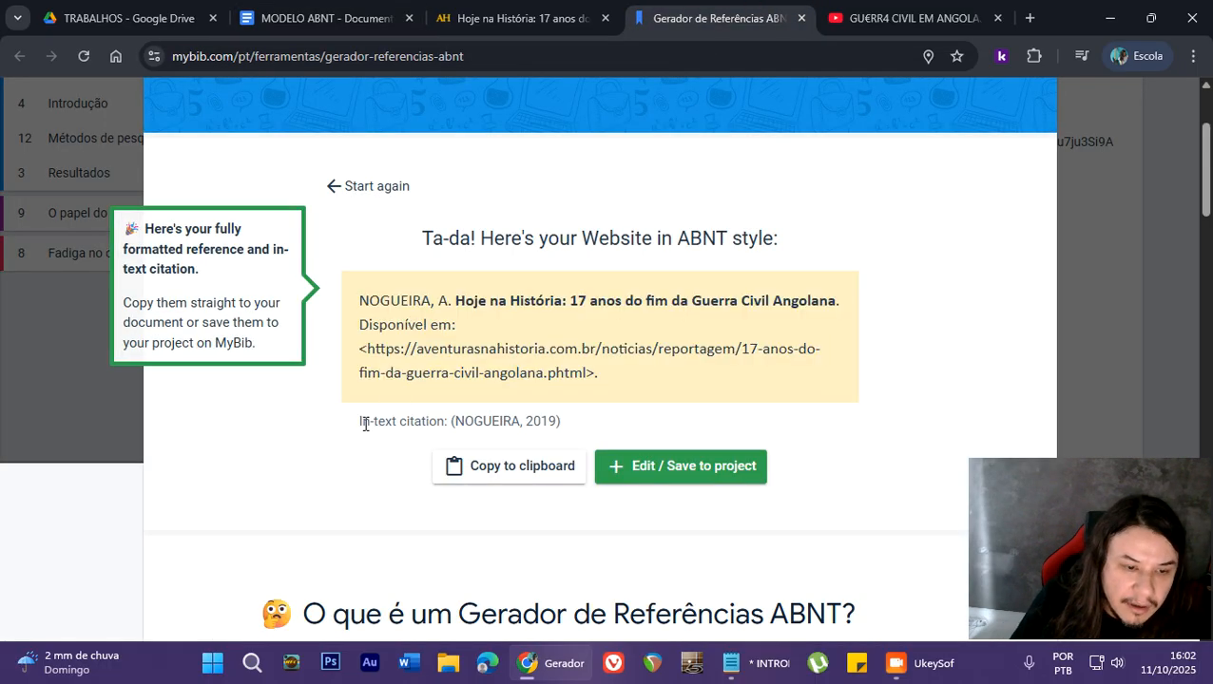
pyautogui.moveTo(406, 423); pyautogui.dragTo(421, 423)
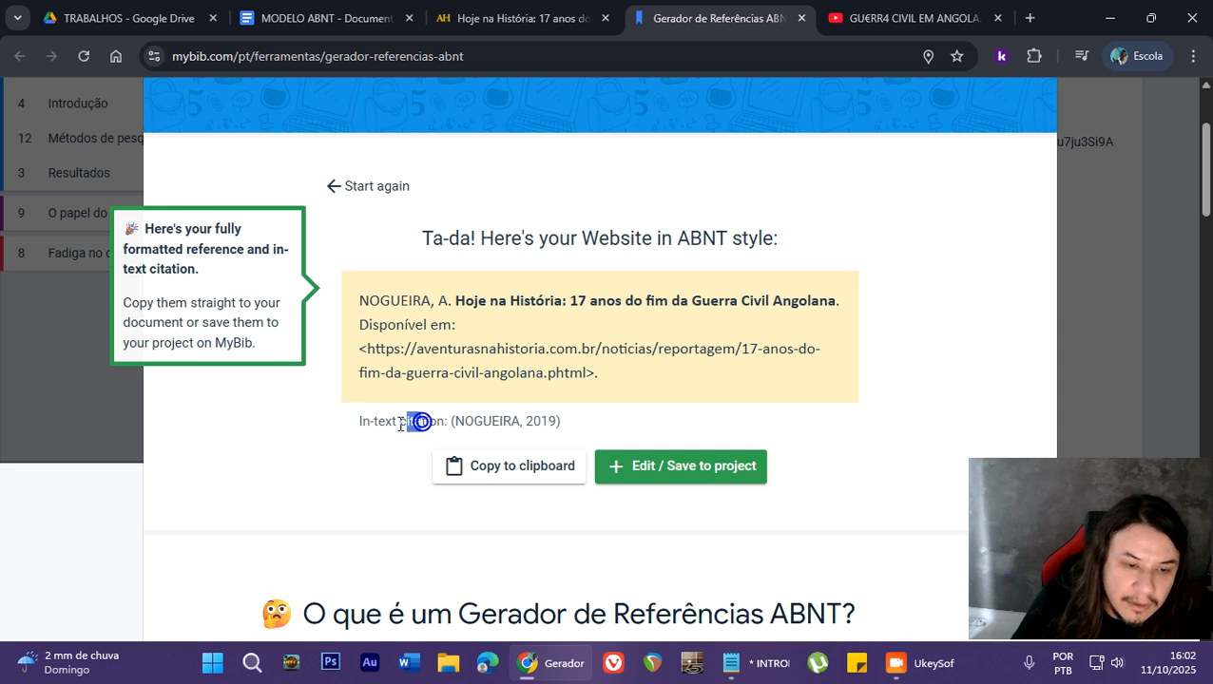
pyautogui.moveTo(452, 421)
pyautogui.mouseDown()
pyautogui.moveTo(558, 423)
pyautogui.moveTo(447, 415)
pyautogui.mouseUp()
pyautogui.rightClick(556, 422)
pyautogui.click(561, 421)
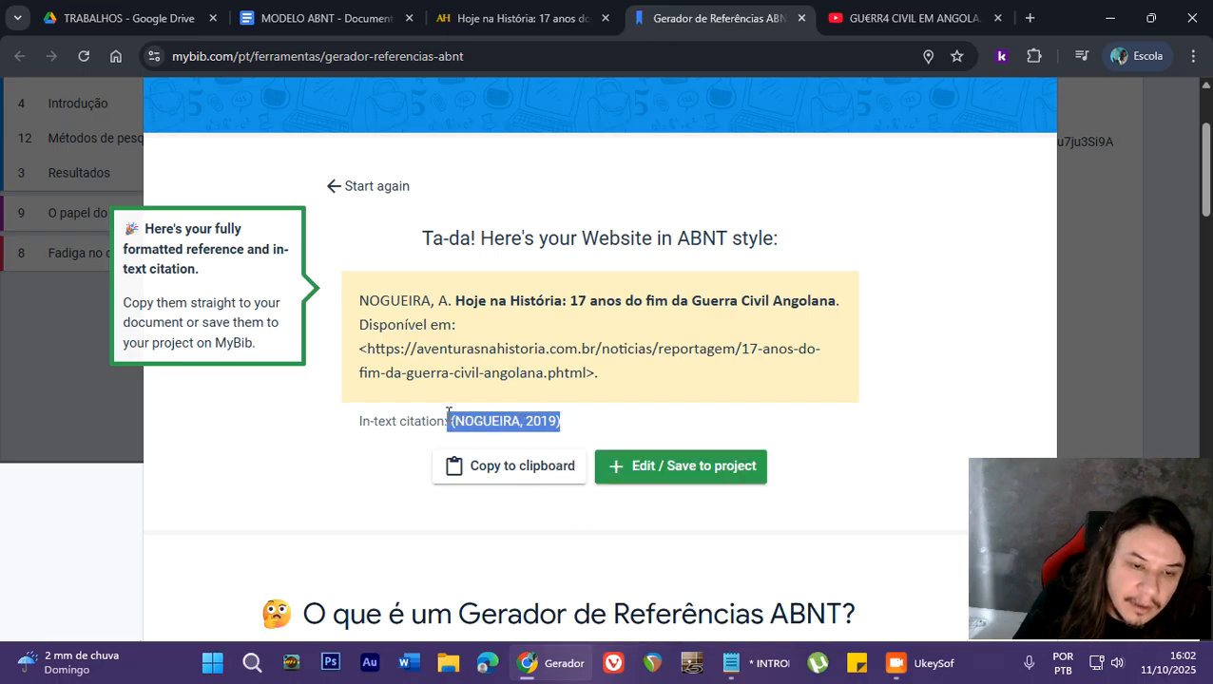
pyautogui.rightClick(454, 421)
pyautogui.click(476, 435)
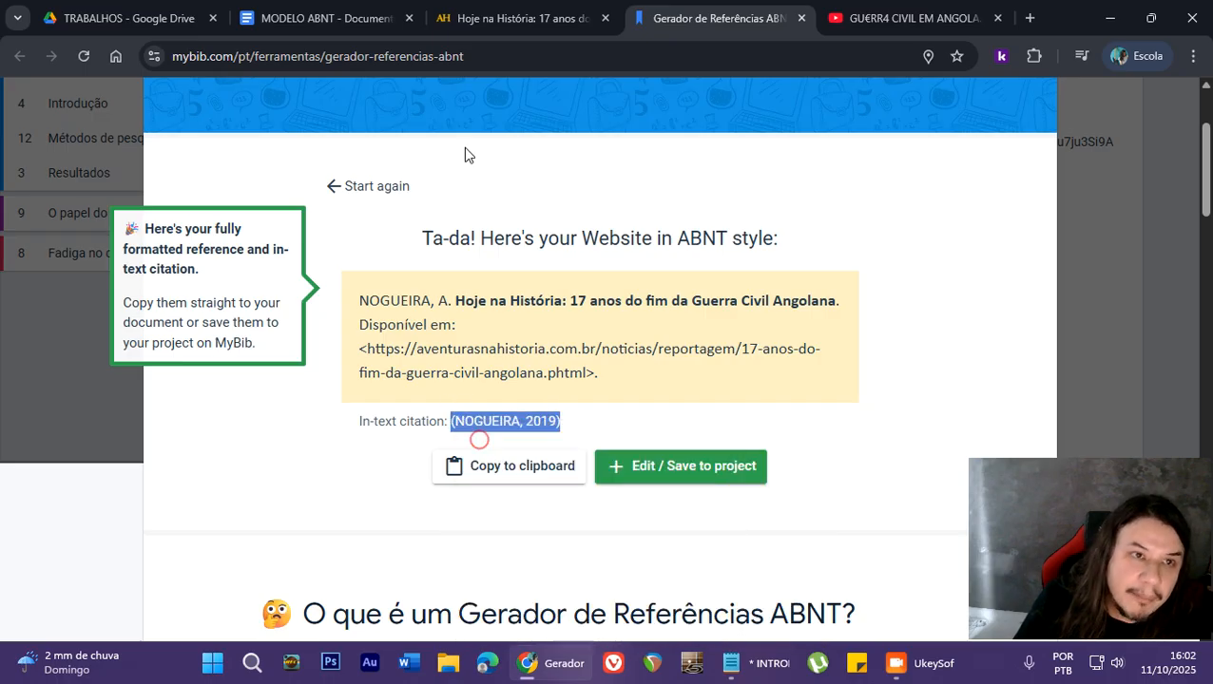
# - Paste the in-text citation without formatting at the end of the indented quotation in the INTRODUÇÃO section of MODELO ABNT
pyautogui.click(304, 11)
pyautogui.scroll(15, 614, 409)
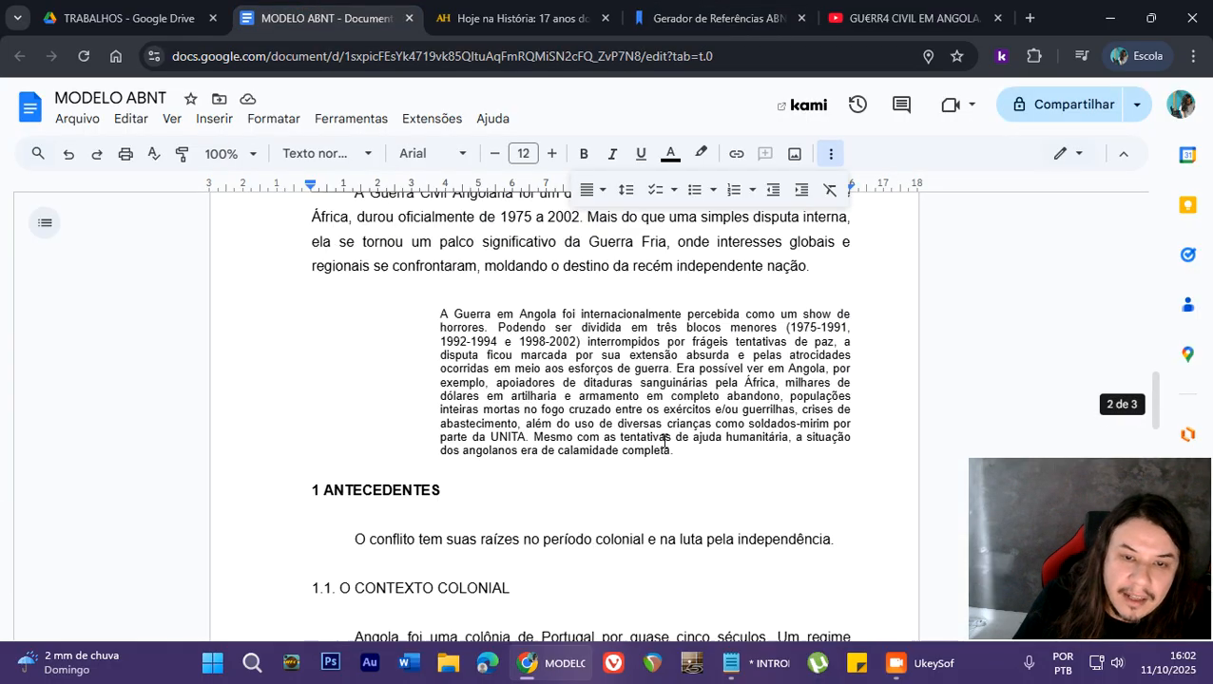
pyautogui.click(686, 557)
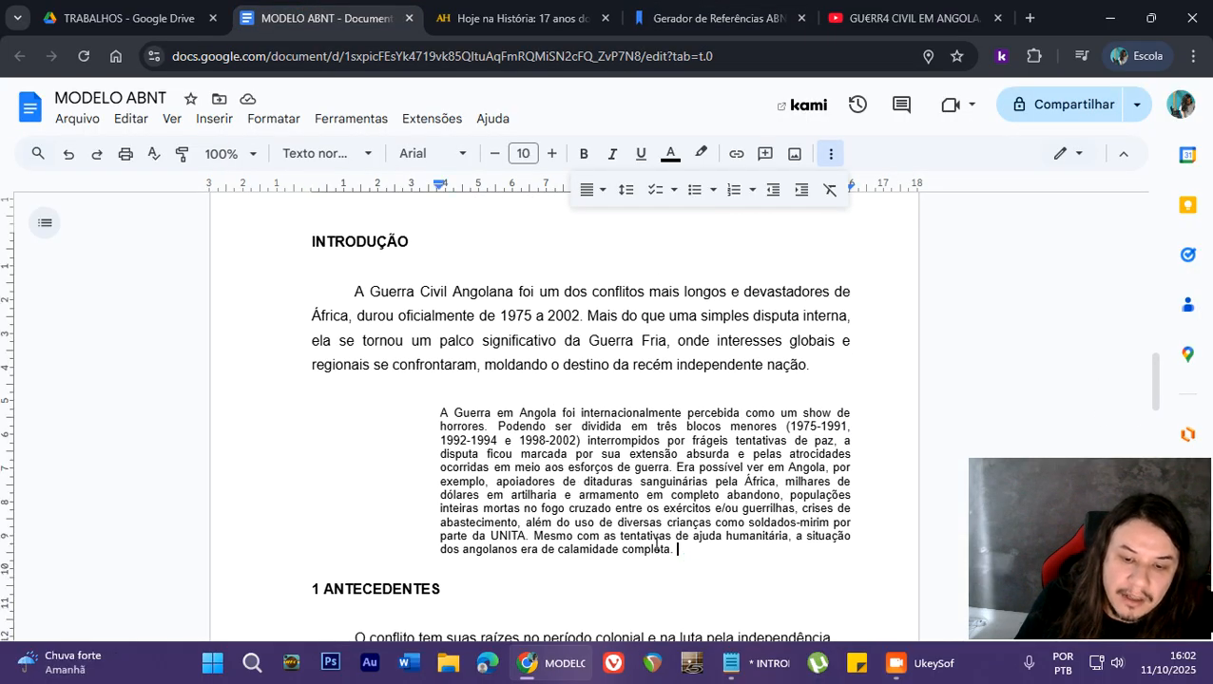
pyautogui.click(130, 117)
pyautogui.click(230, 306)
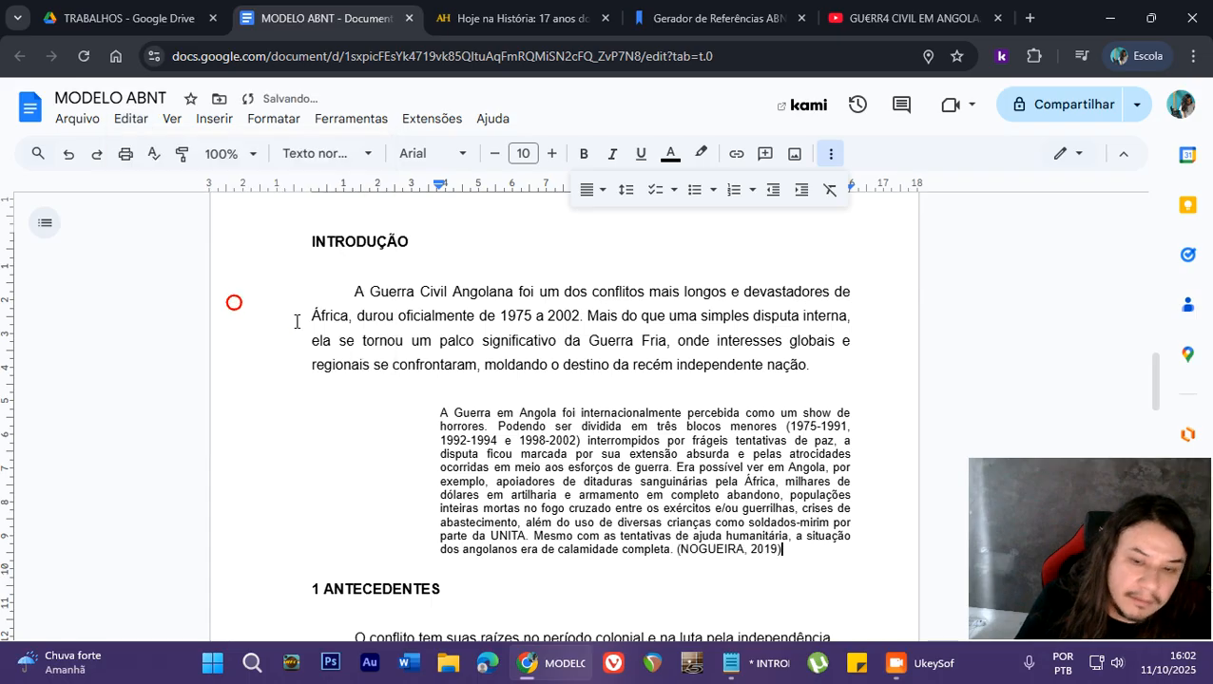
# - Add an empty, unindented line between the cited quotation and the 1 ANTECEDENTES heading
pyautogui.moveTo(784, 552); pyautogui.dragTo(677, 549)
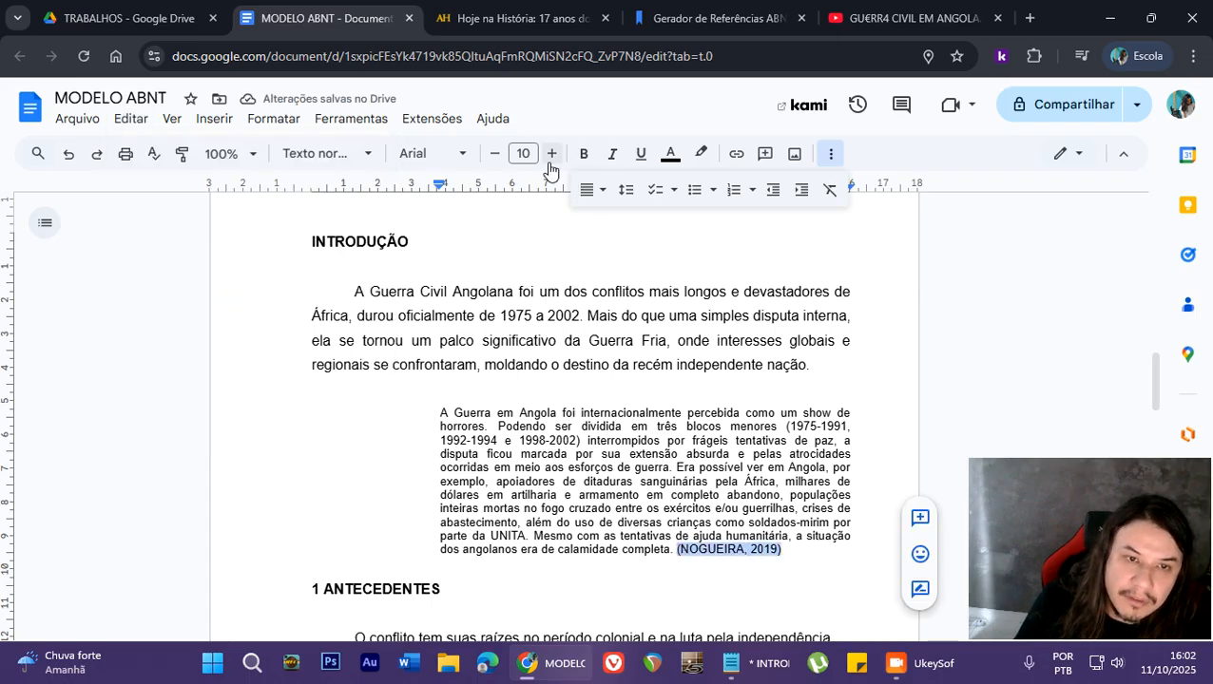
pyautogui.click(830, 153)
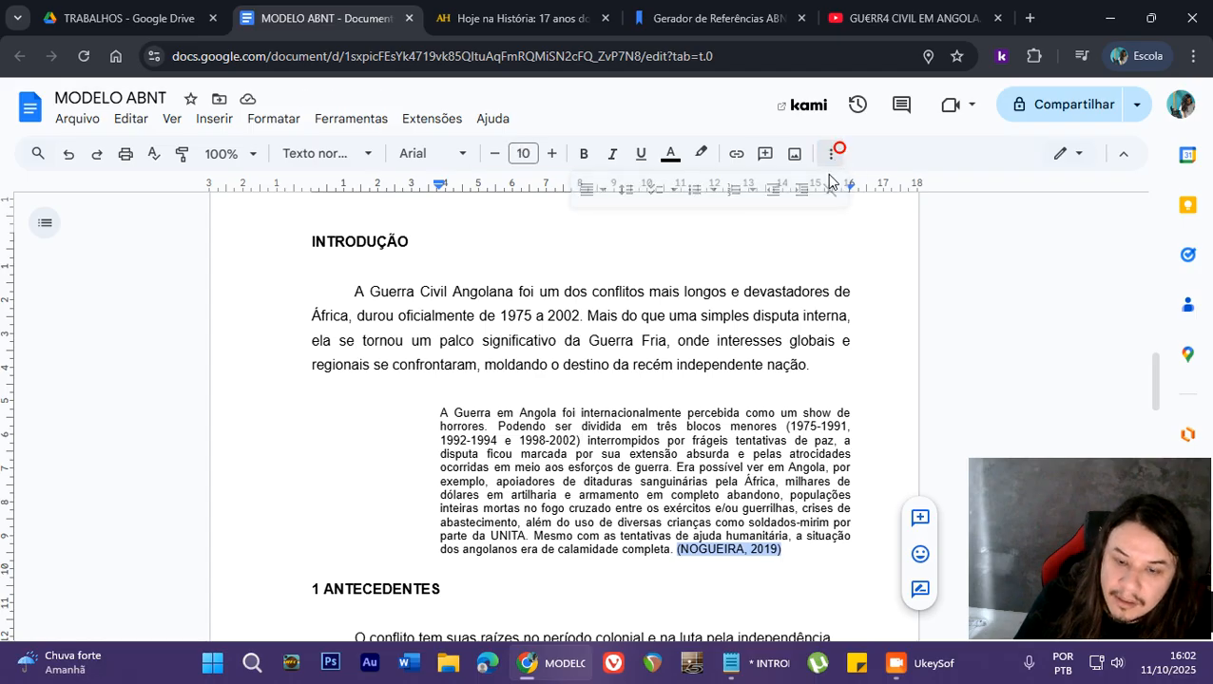
pyautogui.click(808, 557)
pyautogui.press('Return')
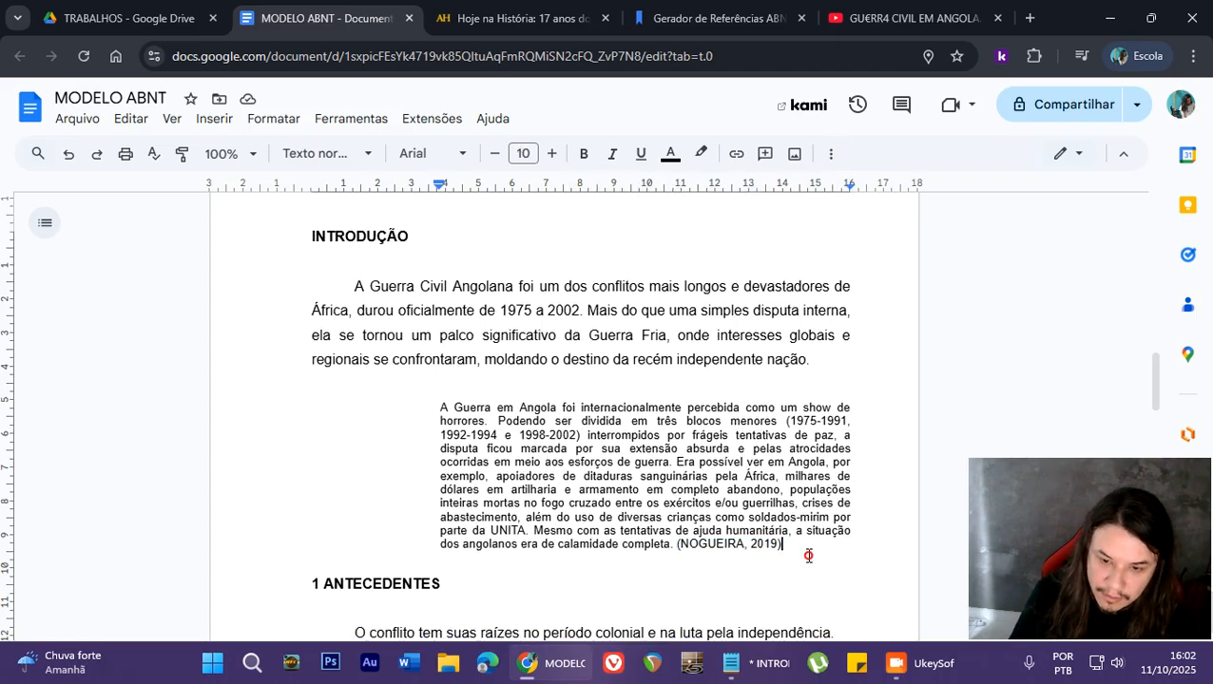
pyautogui.scroll(-2, 789, 532)
pyautogui.press('BackSpace')
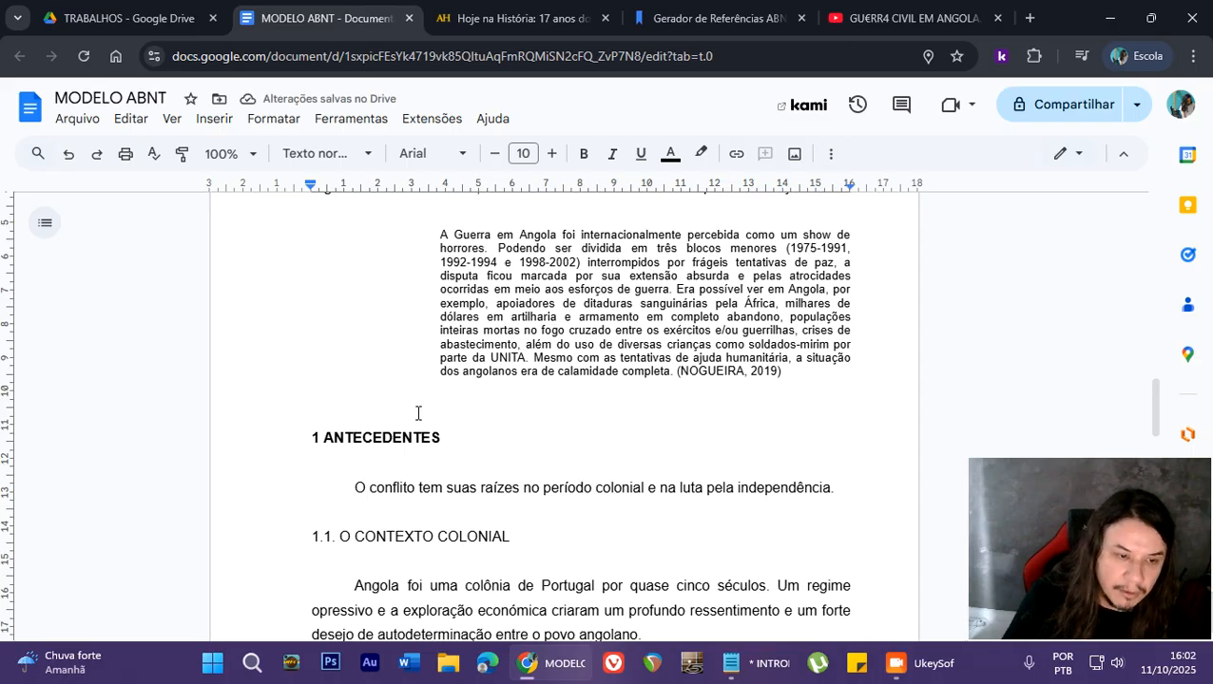
# - Start a new line below the article reference on the REFERÊNCIAS page
pyautogui.scroll(2, 399, 386)
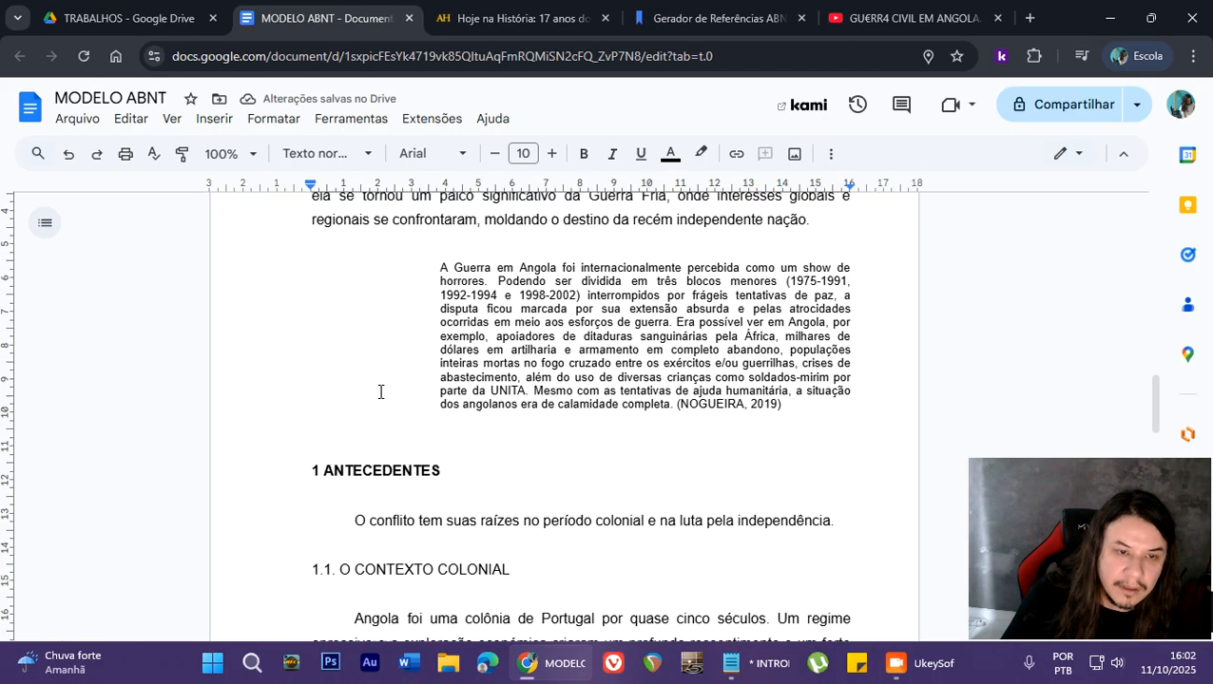
pyautogui.scroll(-2, 401, 356)
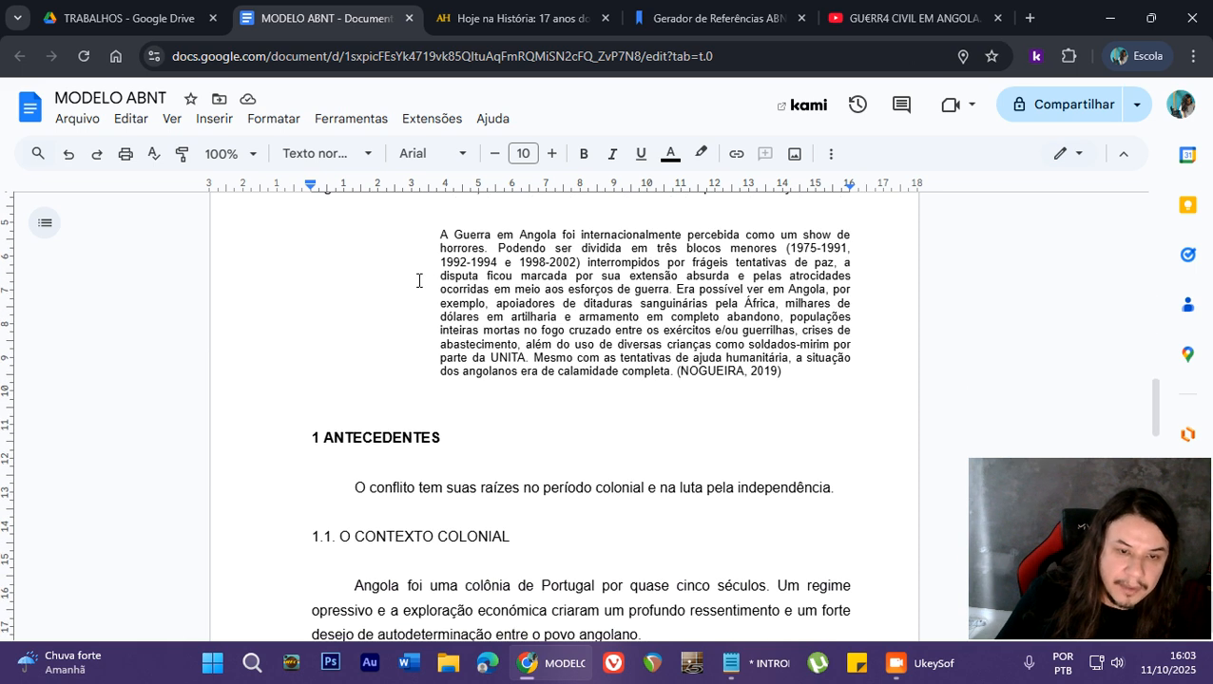
pyautogui.scroll(-10, 406, 412)
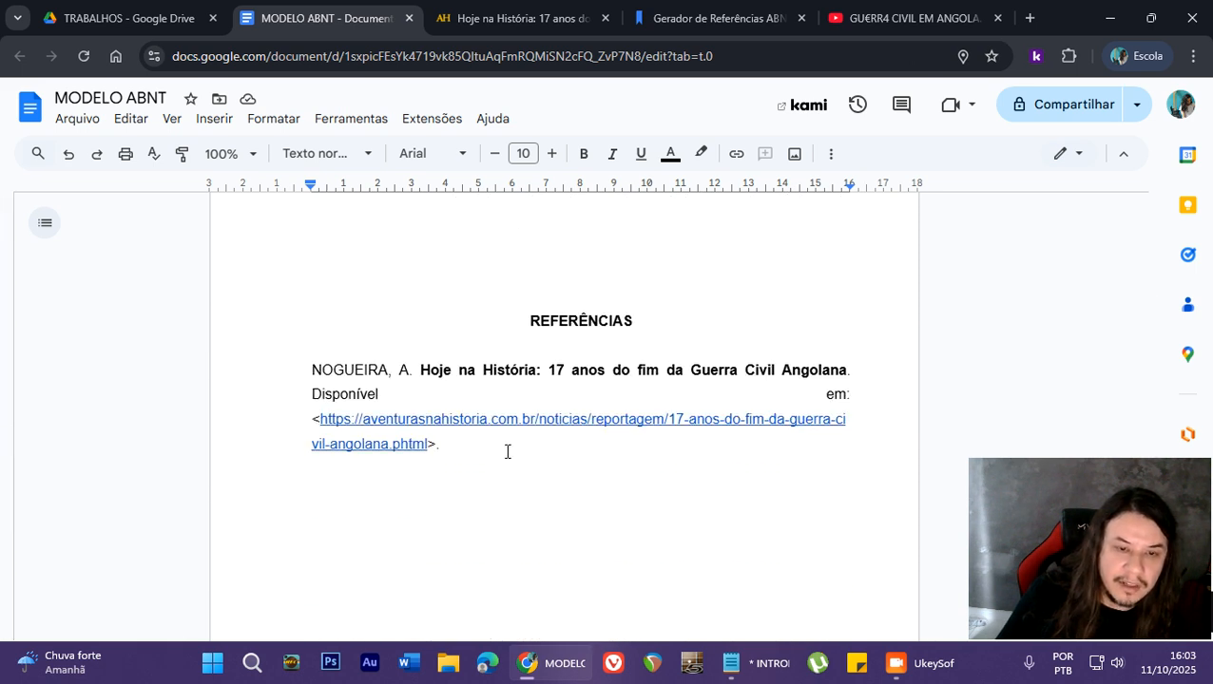
pyautogui.click(517, 441)
pyautogui.press('Return')
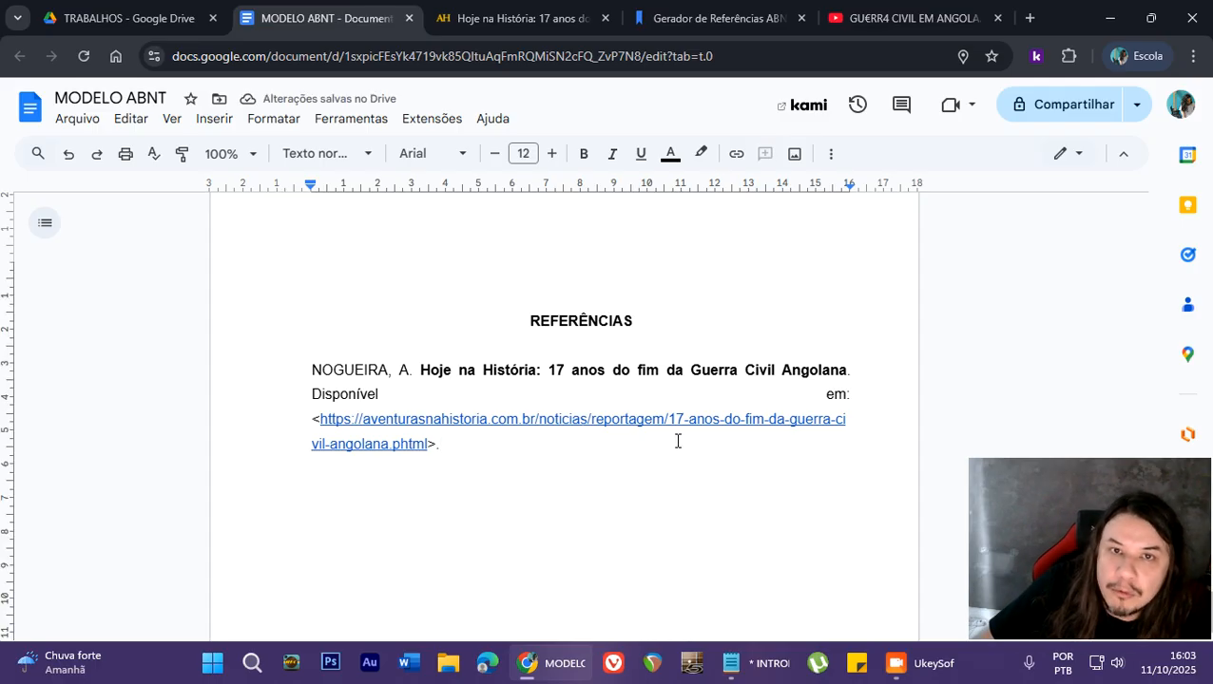
# - Copy the full web address of the open YouTube documentary about the civil war in Angola
pyautogui.click(847, 17)
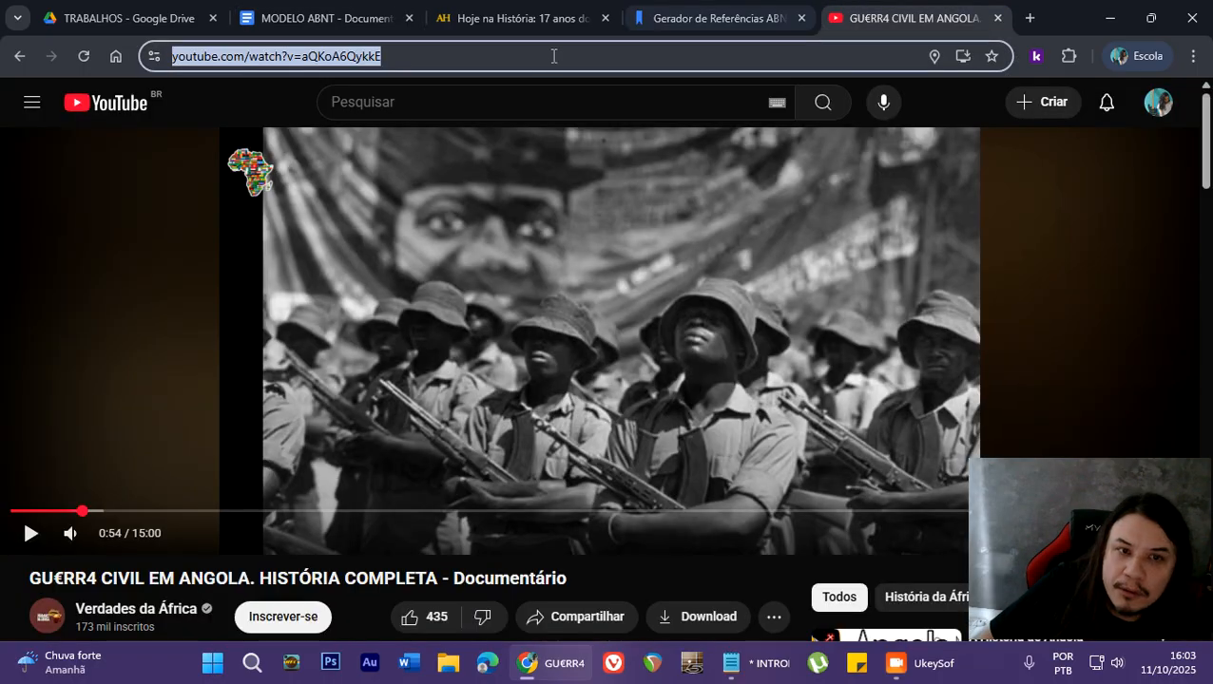
pyautogui.click(429, 63)
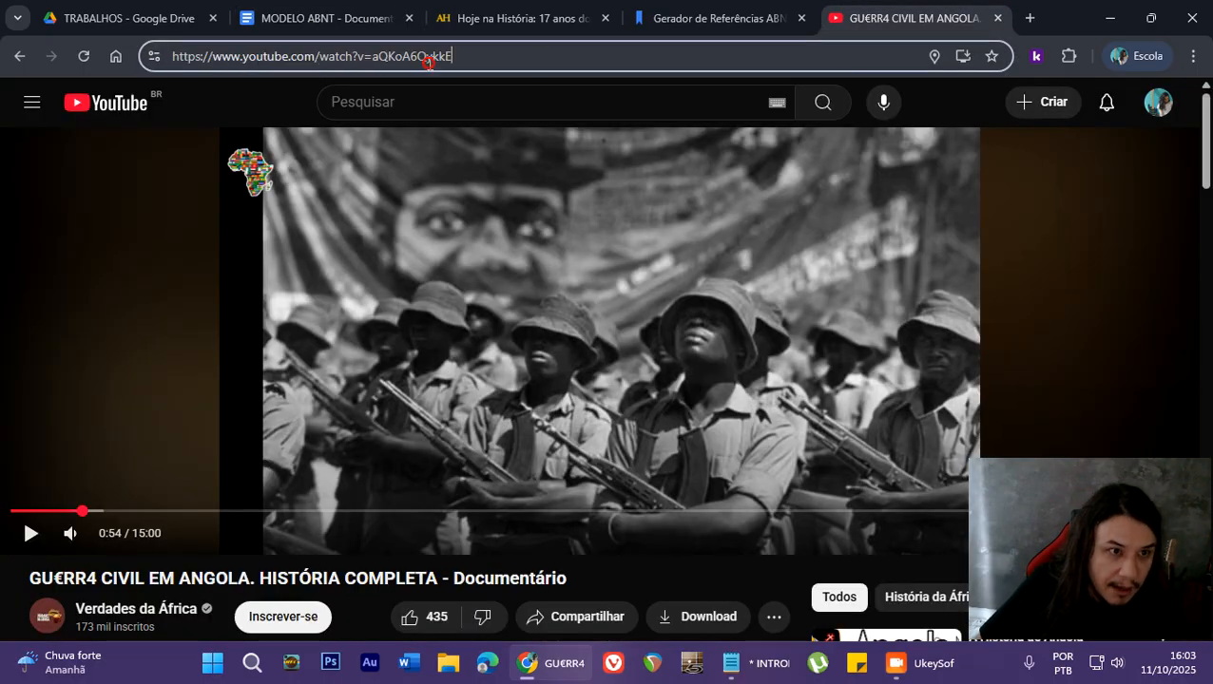
pyautogui.moveTo(484, 61); pyautogui.dragTo(169, 85)
pyautogui.hotkey('ctrl', 'c')
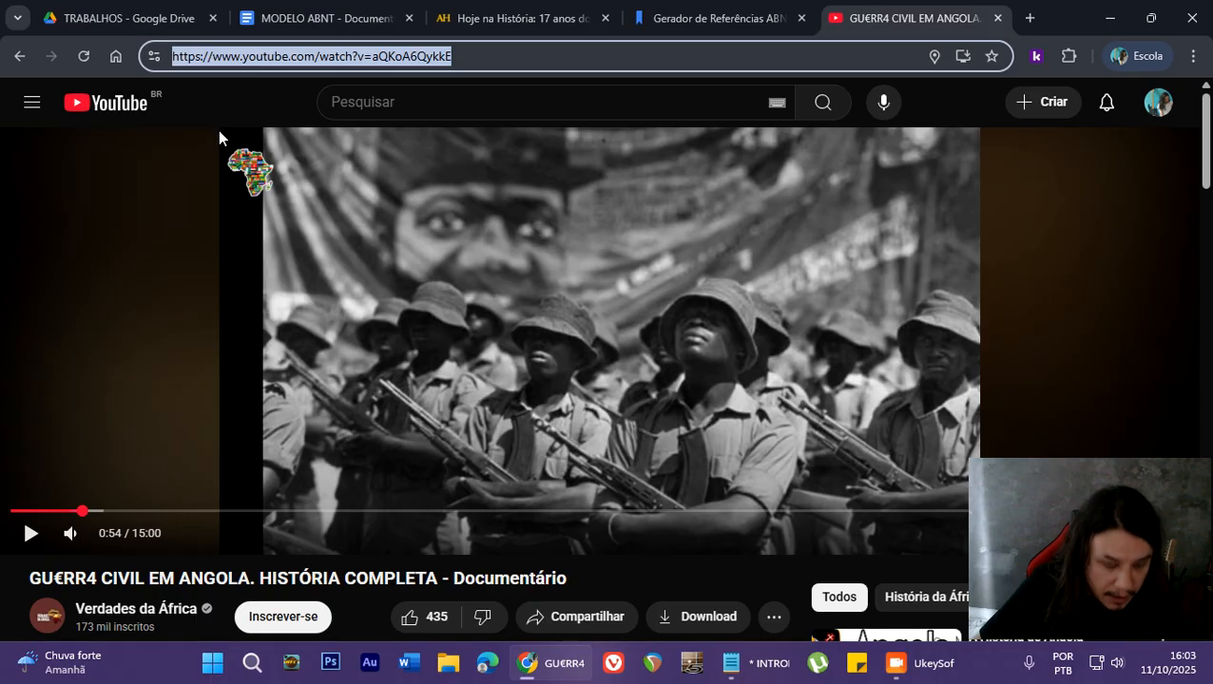
# - Start a new MyBib citation and generate the ABNT video reference for the copied YouTube address, choosing the matching result
pyautogui.click(732, 18)
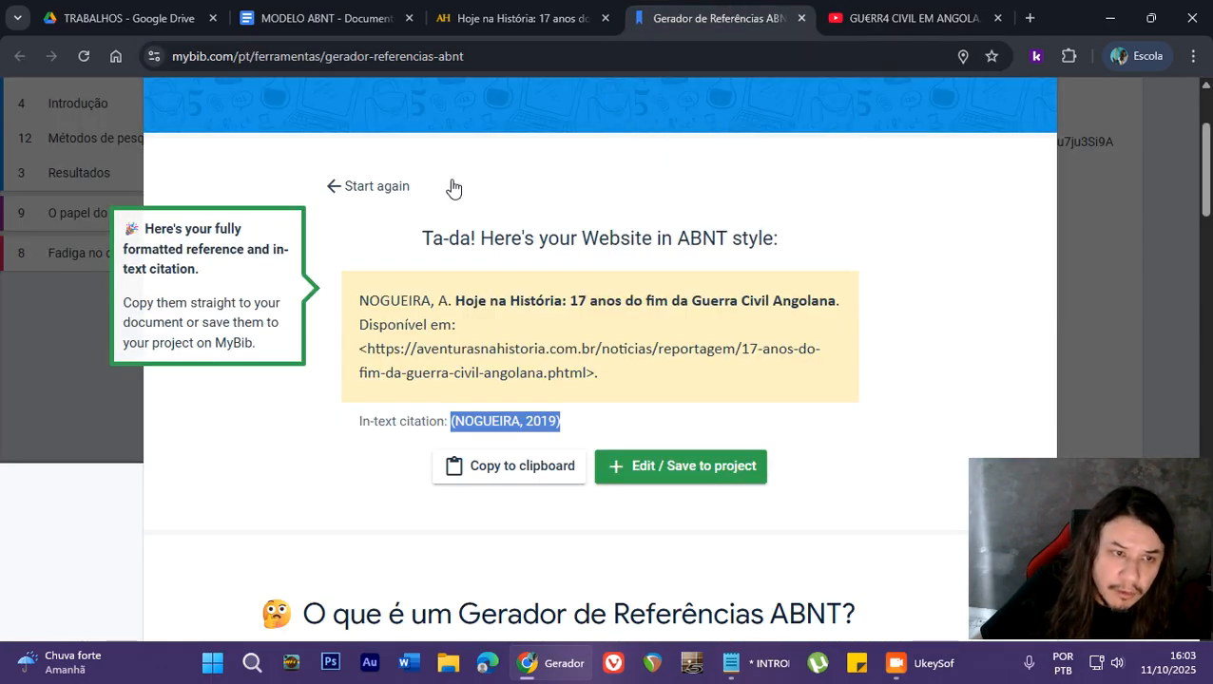
pyautogui.click(382, 187)
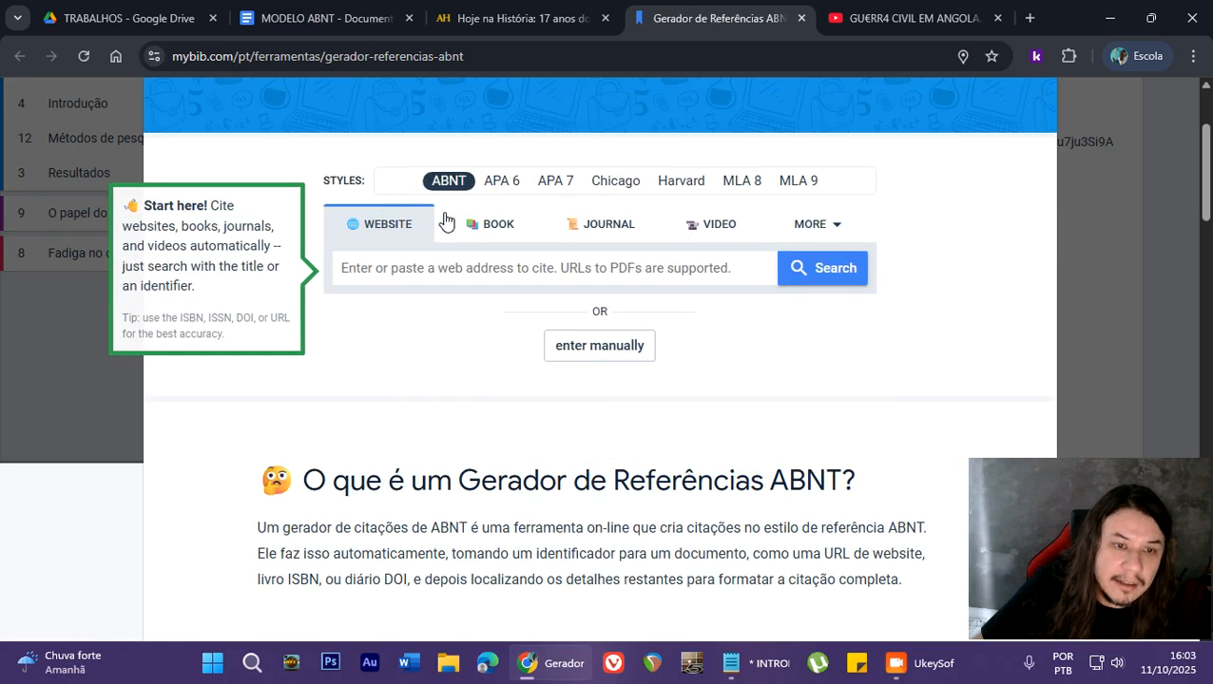
pyautogui.click(713, 225)
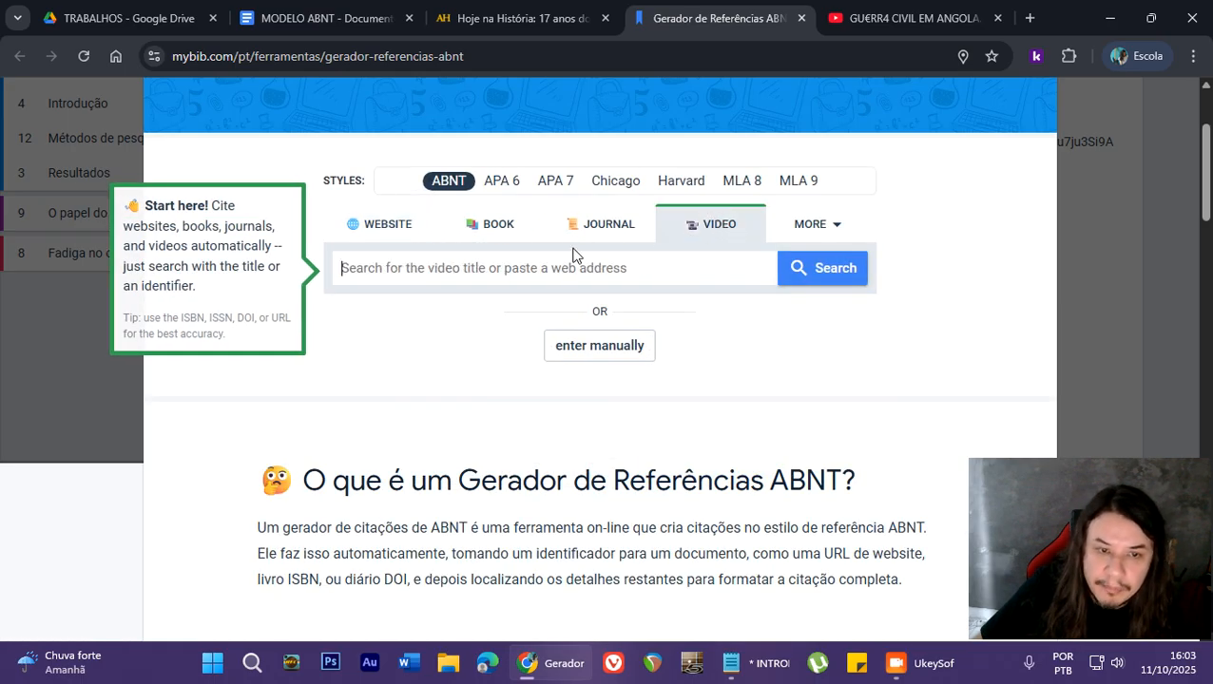
pyautogui.hotkey('ctrl', 'v')
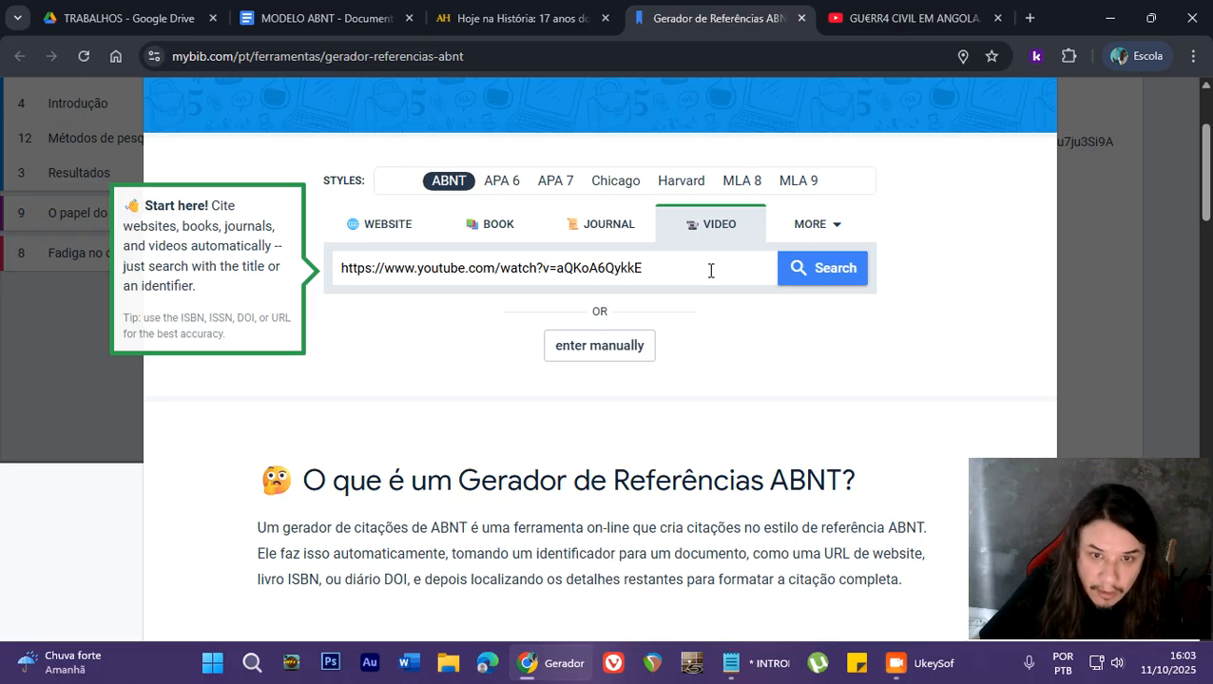
pyautogui.click(793, 274)
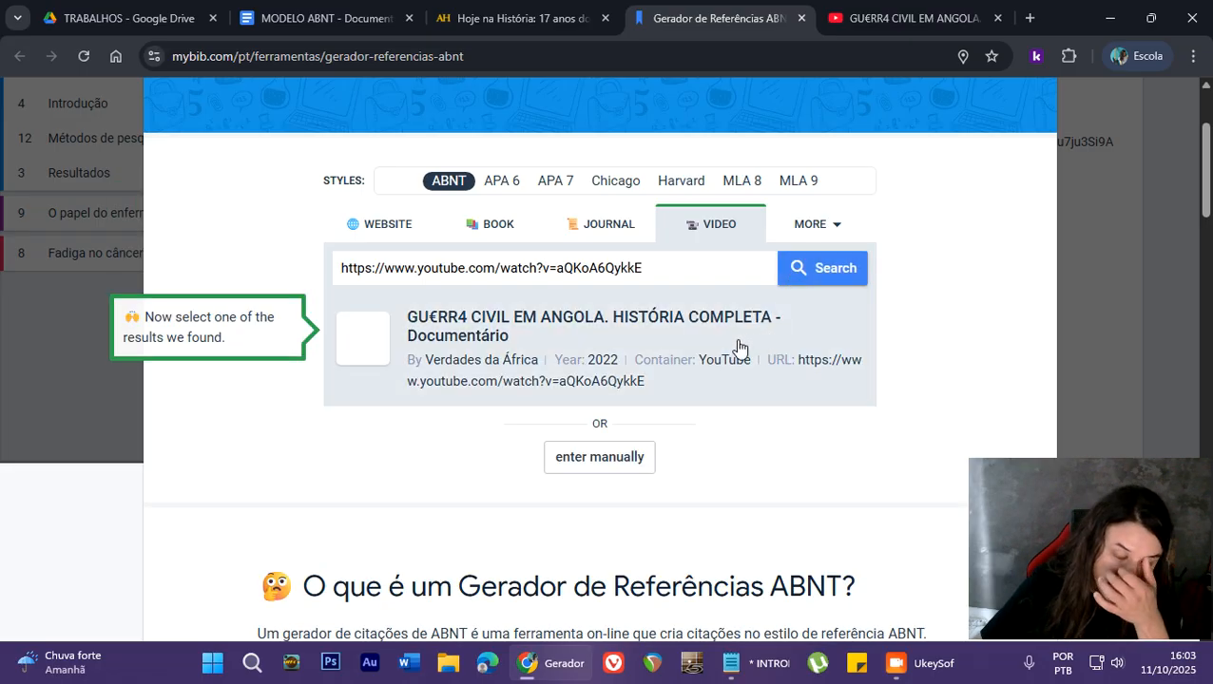
pyautogui.click(490, 342)
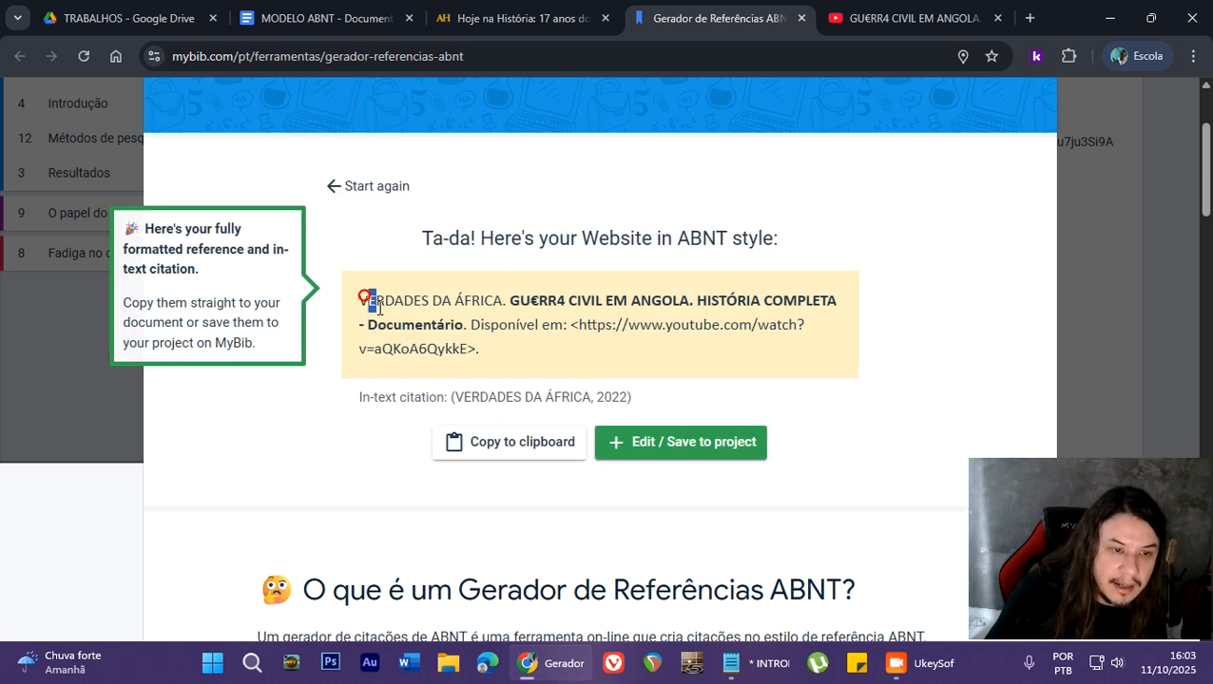
# - Copy the full generated video reference and paste it without formatting below the article reference in MODELO ABNT
pyautogui.moveTo(358, 306); pyautogui.dragTo(482, 358)
pyautogui.hotkey('ctrl', 'c')
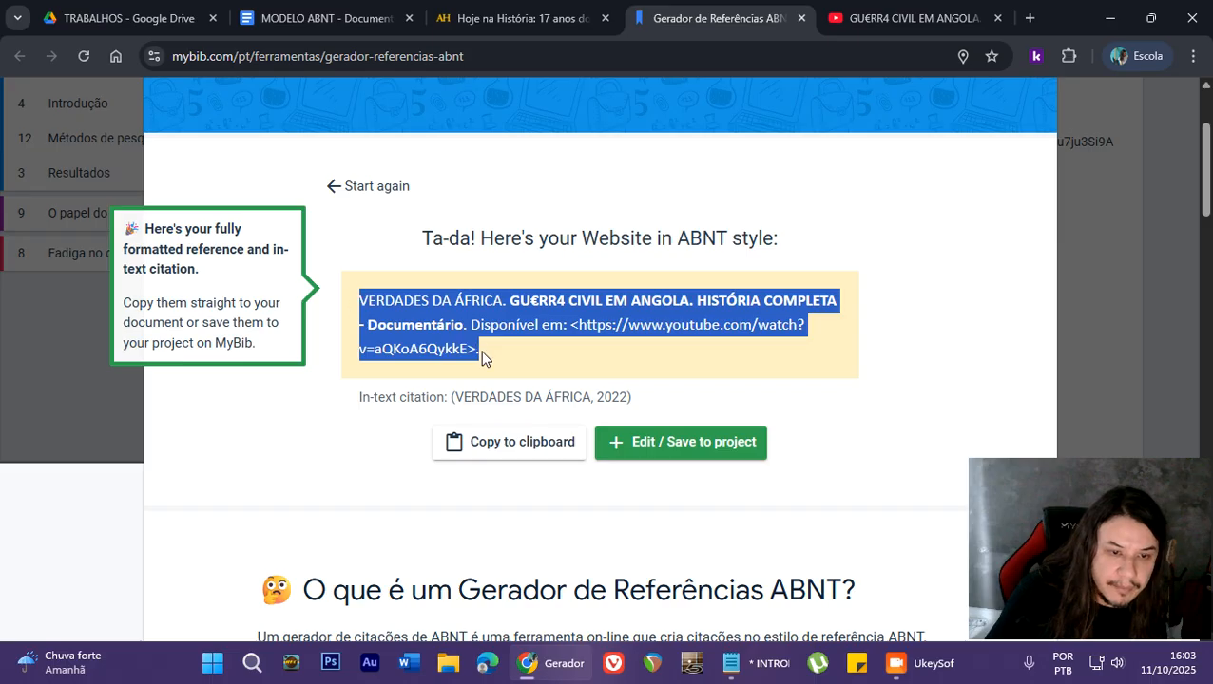
pyautogui.click(271, 17)
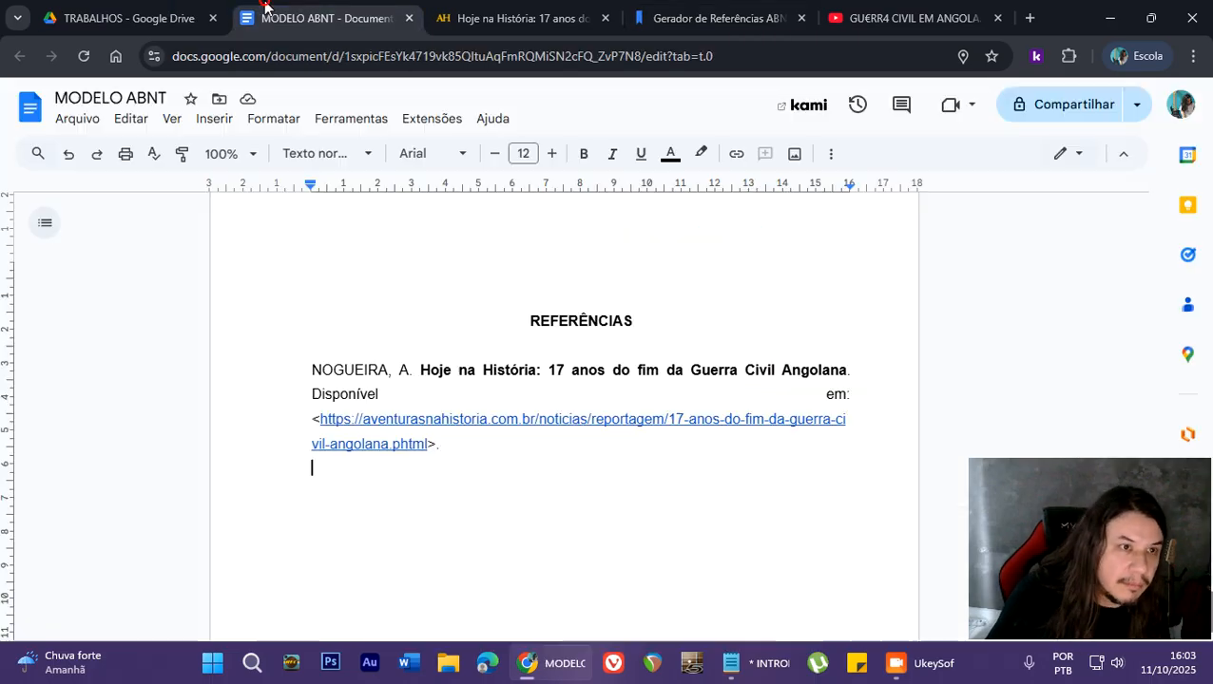
pyautogui.click(140, 119)
pyautogui.click(219, 309)
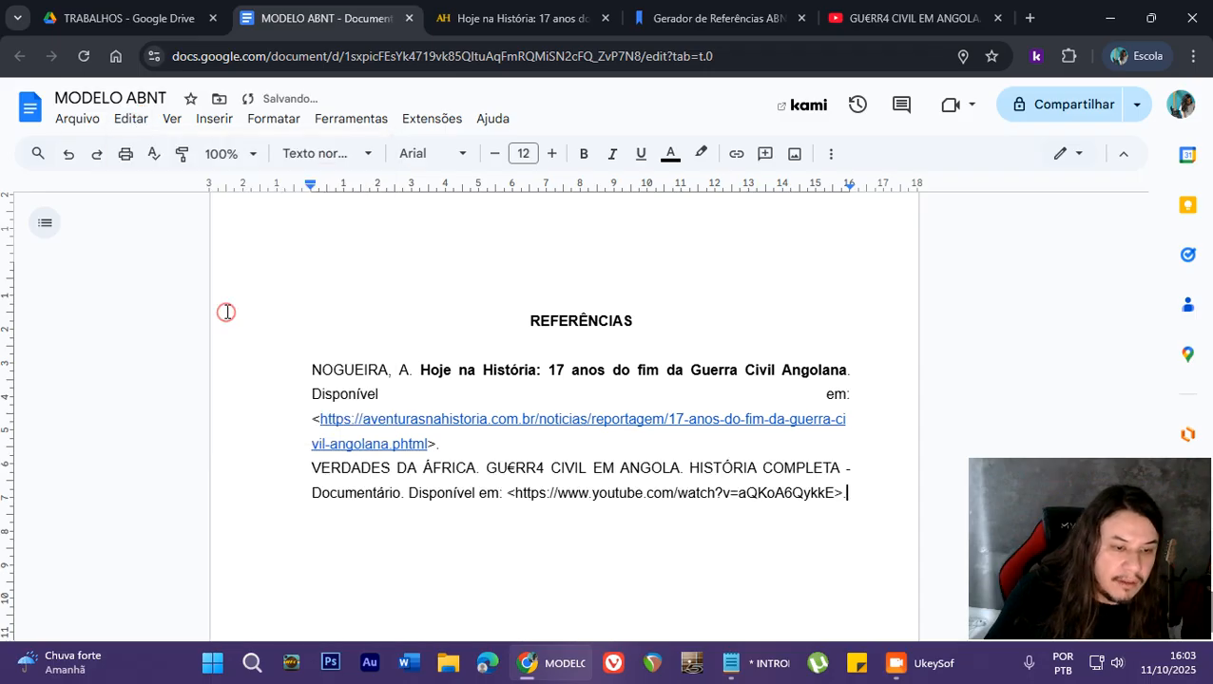
# - Bold the video title "GU€RR4 CIVIL EM ANGOLA" in the second entry on the REFERÊNCIAS page
pyautogui.moveTo(486, 468); pyautogui.dragTo(689, 468)
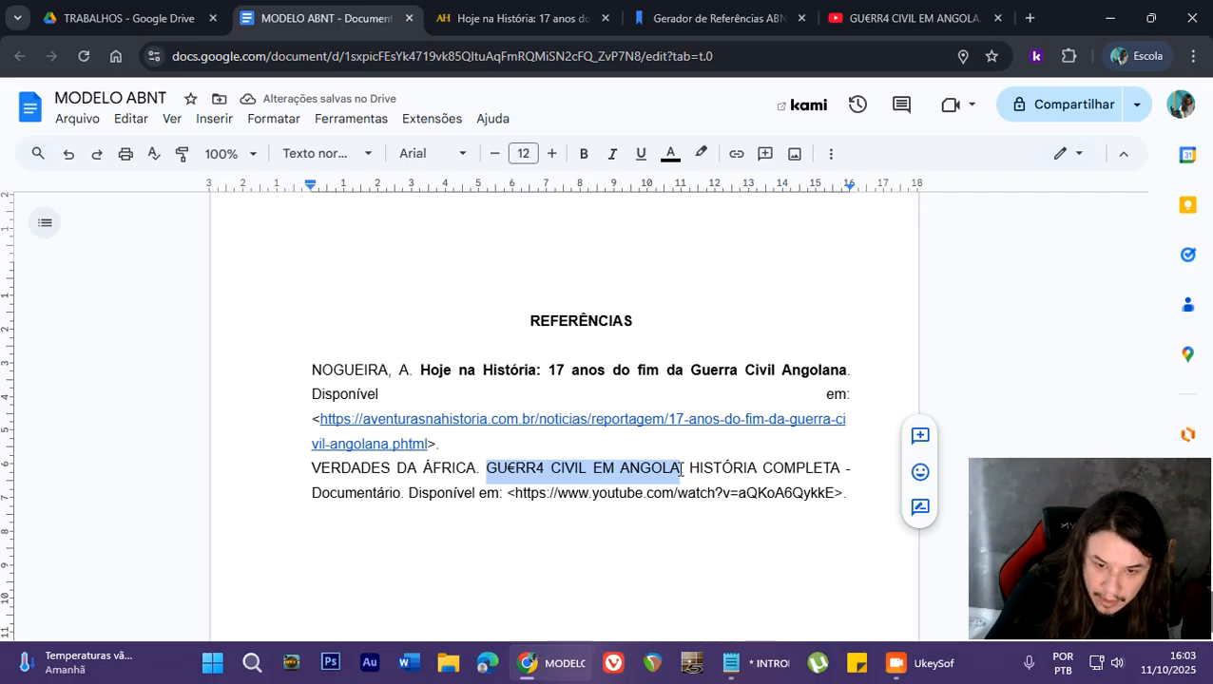
pyautogui.click(581, 153)
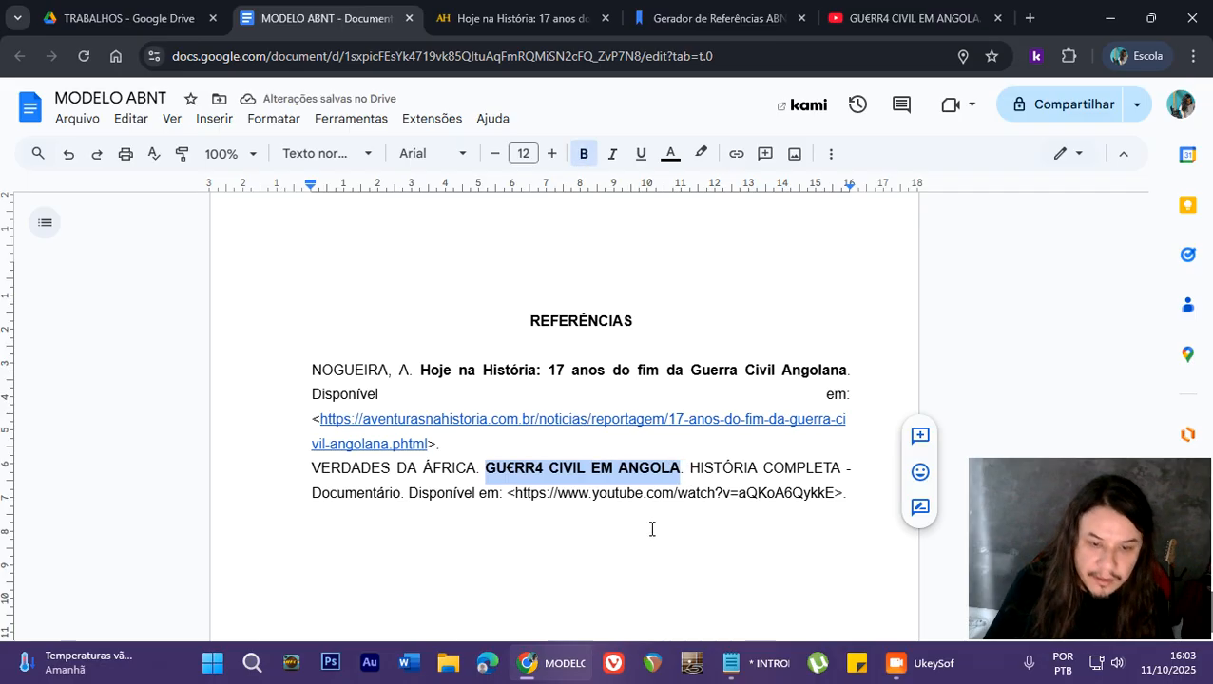
pyautogui.click(649, 527)
# - Remove the extra blank lines above the REFERÊNCIAS heading, keeping the heading at the start of its own page
pyautogui.scroll(2, 636, 504)
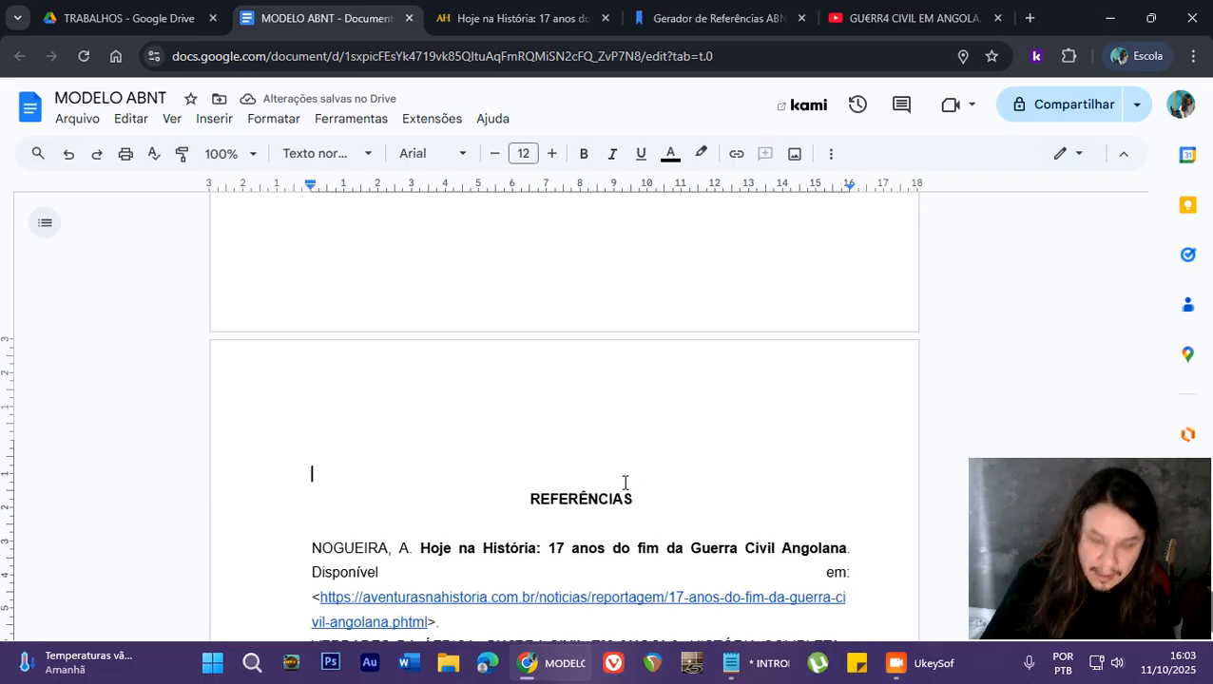
pyautogui.press('BackSpace')
pyautogui.press('BackSpace')
pyautogui.press('BackSpace')
pyautogui.press('Return')
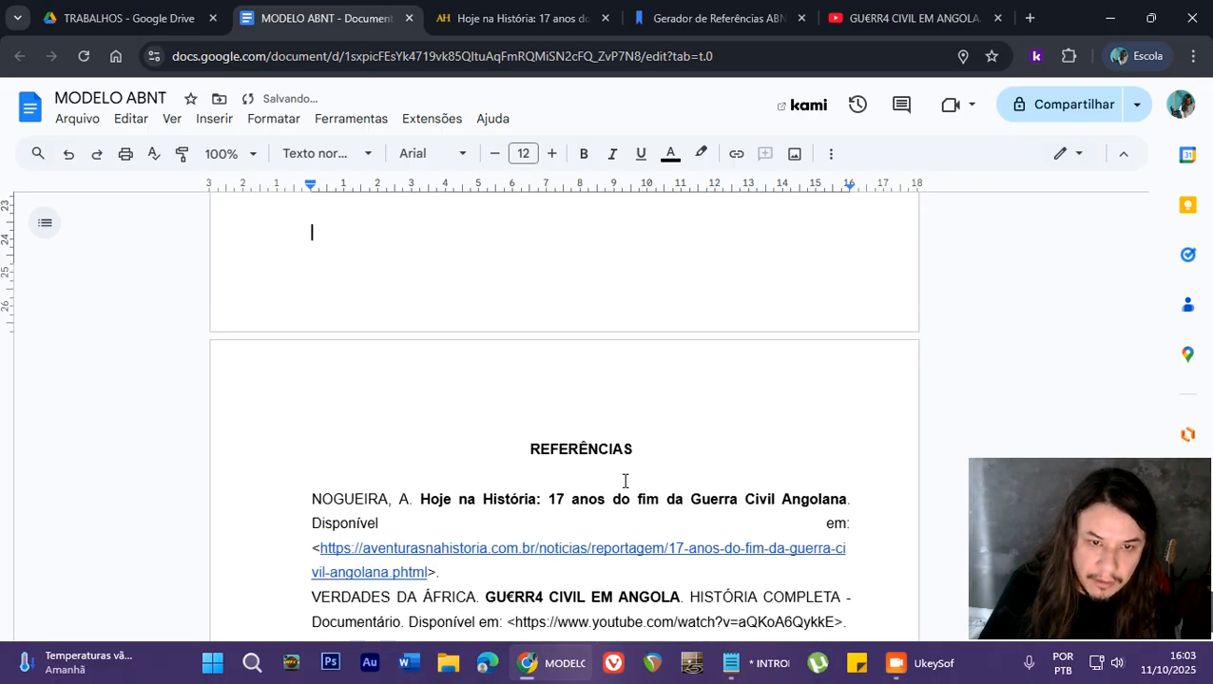
pyautogui.scroll(15, 473, 455)
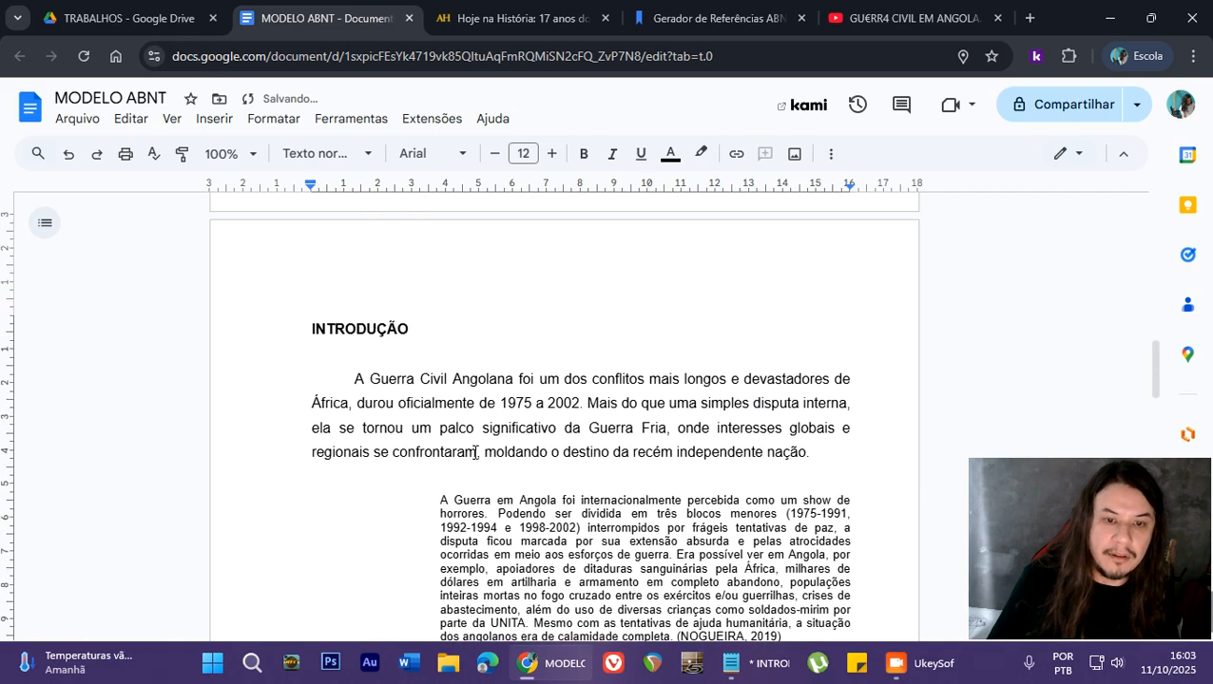
pyautogui.scroll(12, 473, 452)
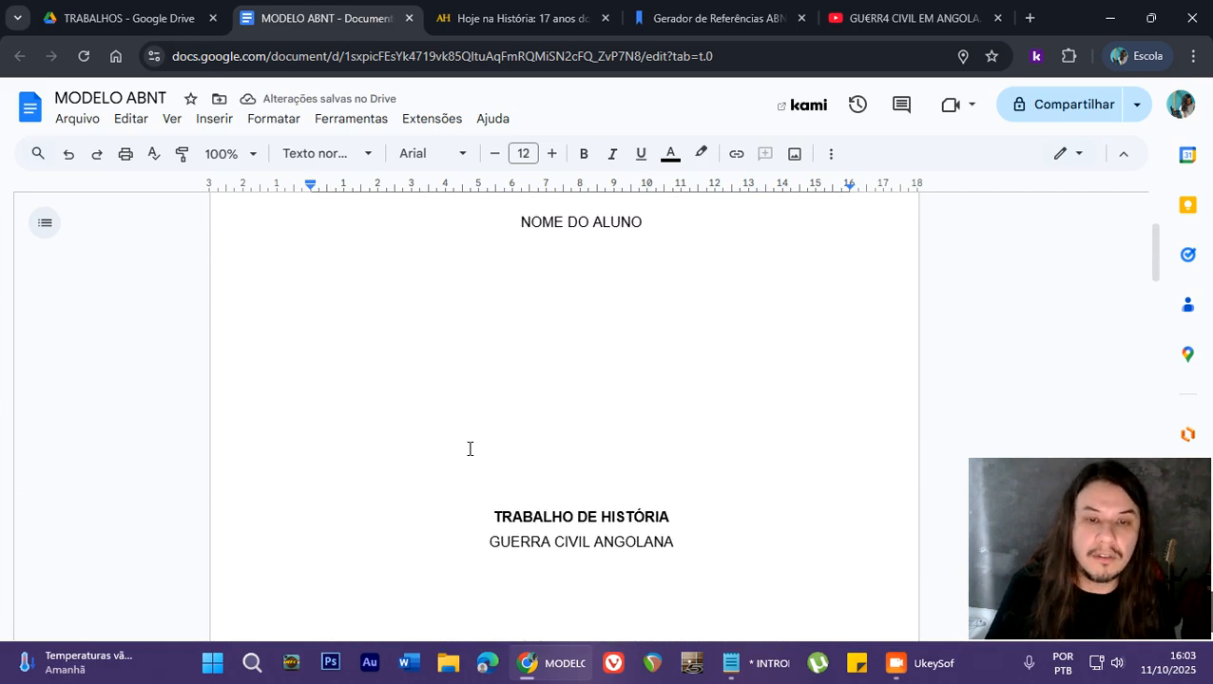
pyautogui.scroll(-15, 470, 449)
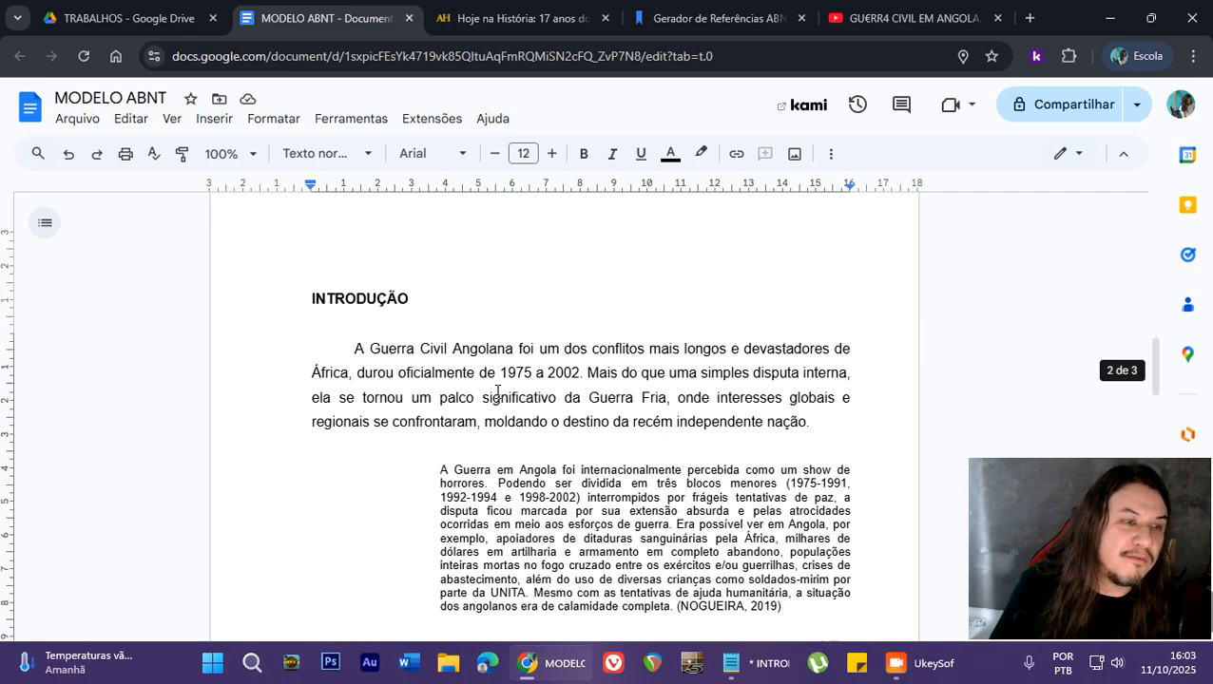
pyautogui.scroll(-2, 561, 400)
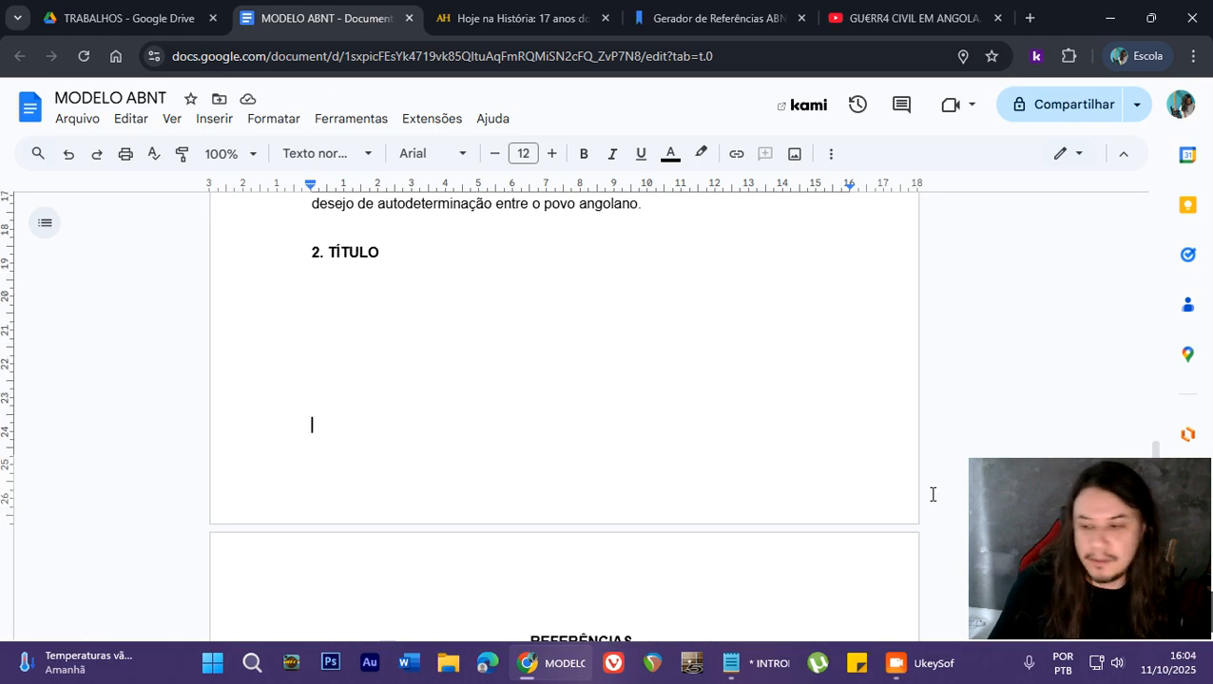